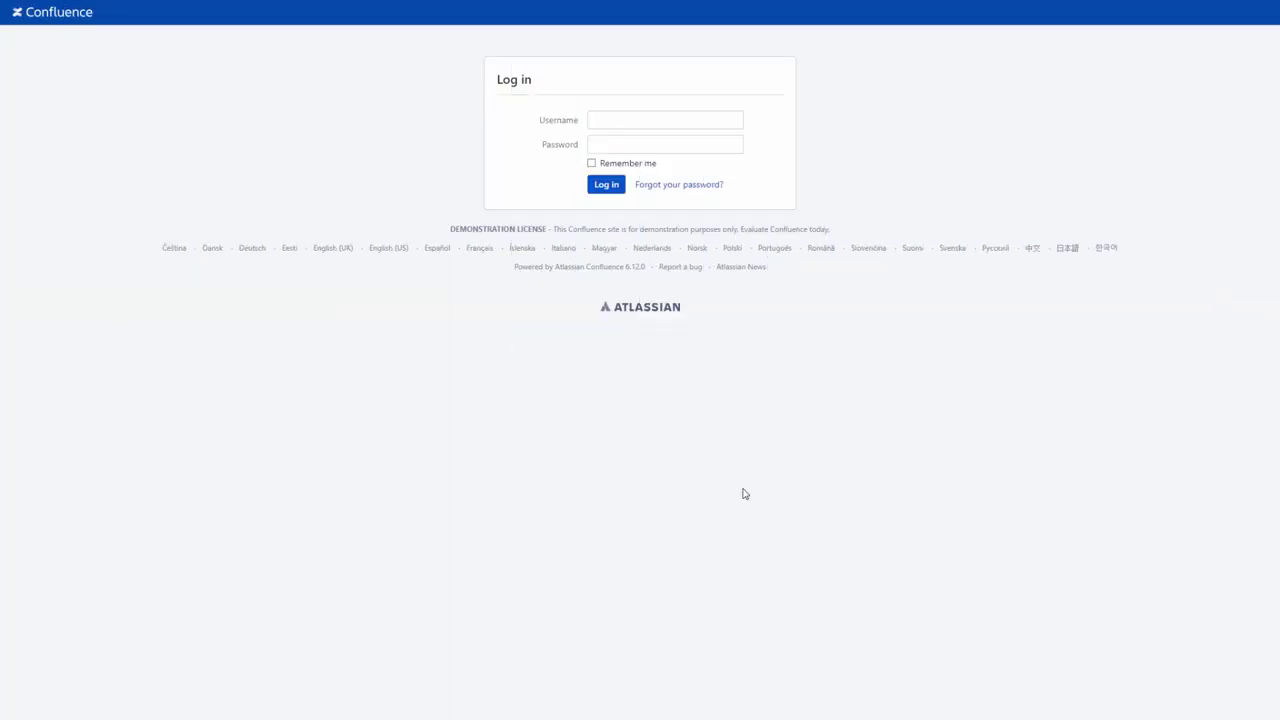
Log in with the saved username and password, glance at Candy dispensers, then return to the dashboard
left_click(603, 121)
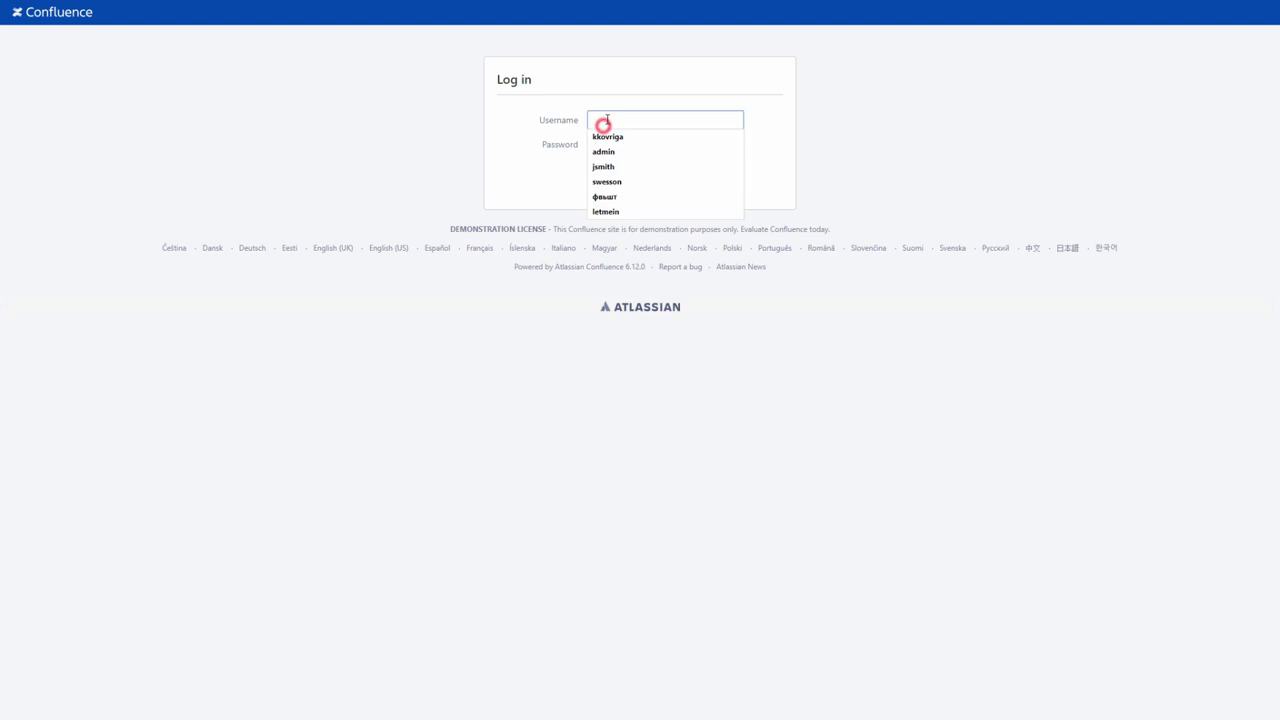
left_click(603, 140)
left_click(605, 146)
type("•••••")
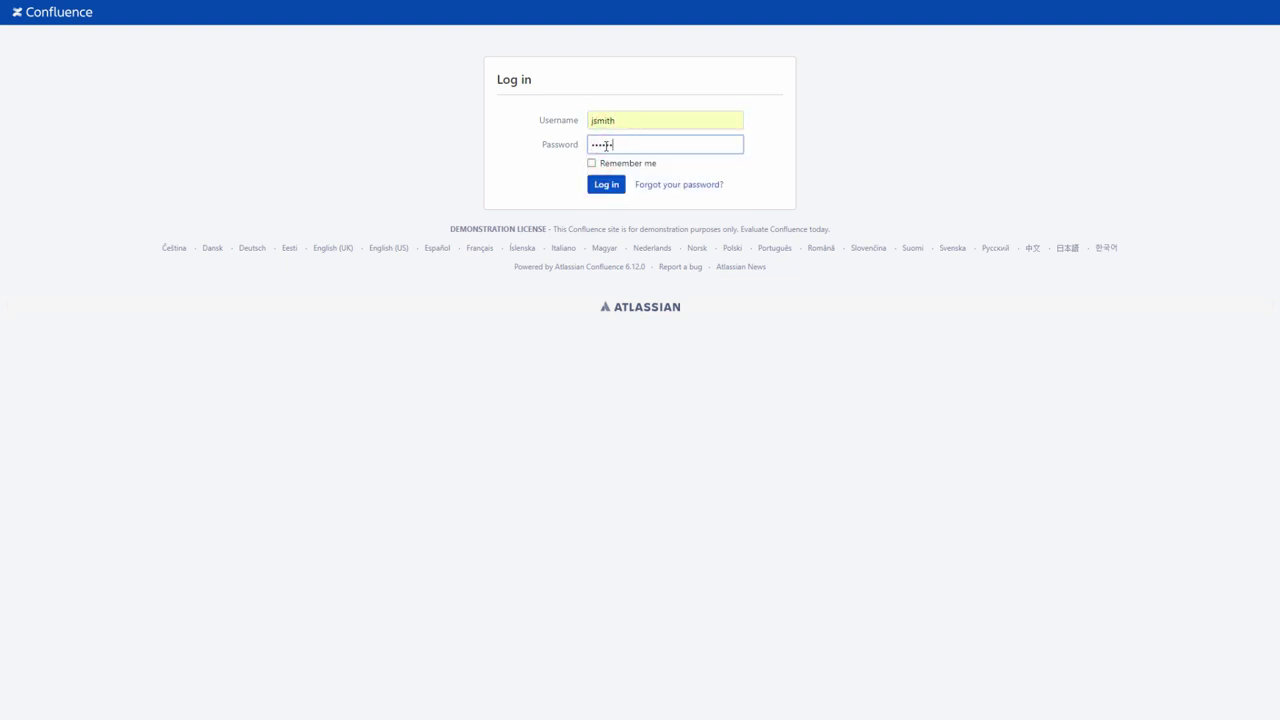
left_click(601, 189)
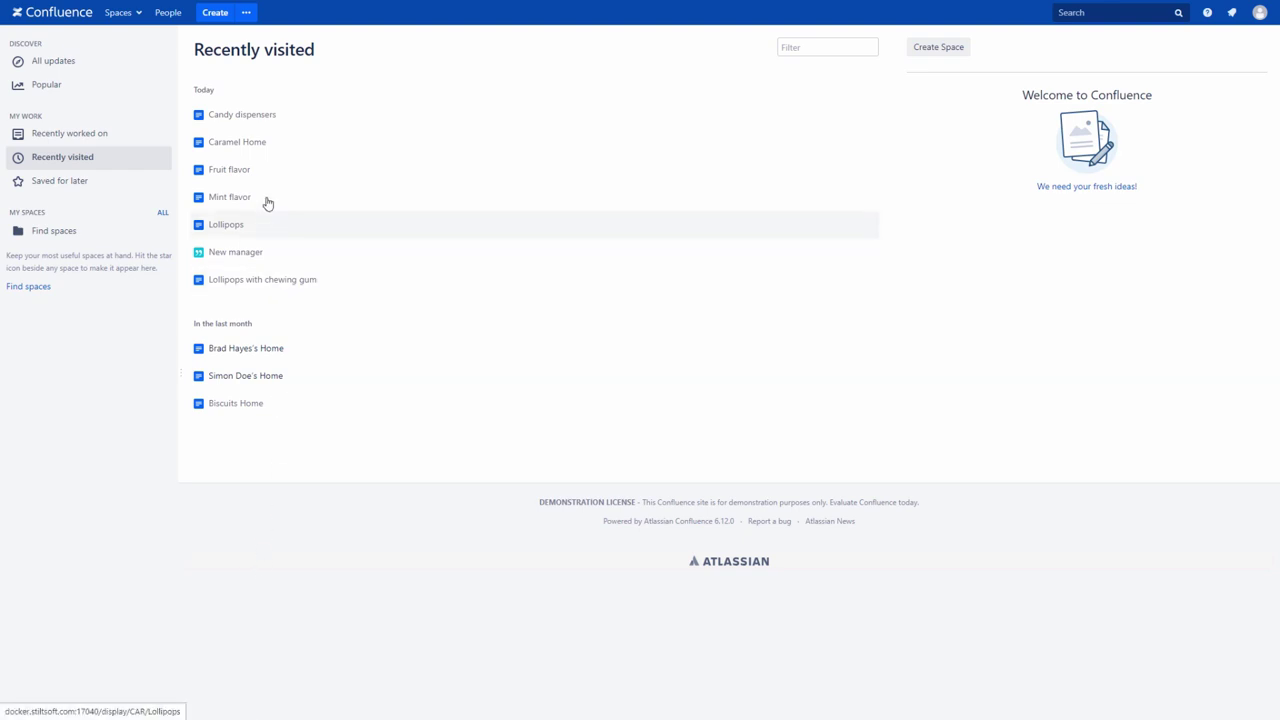
left_click(248, 114)
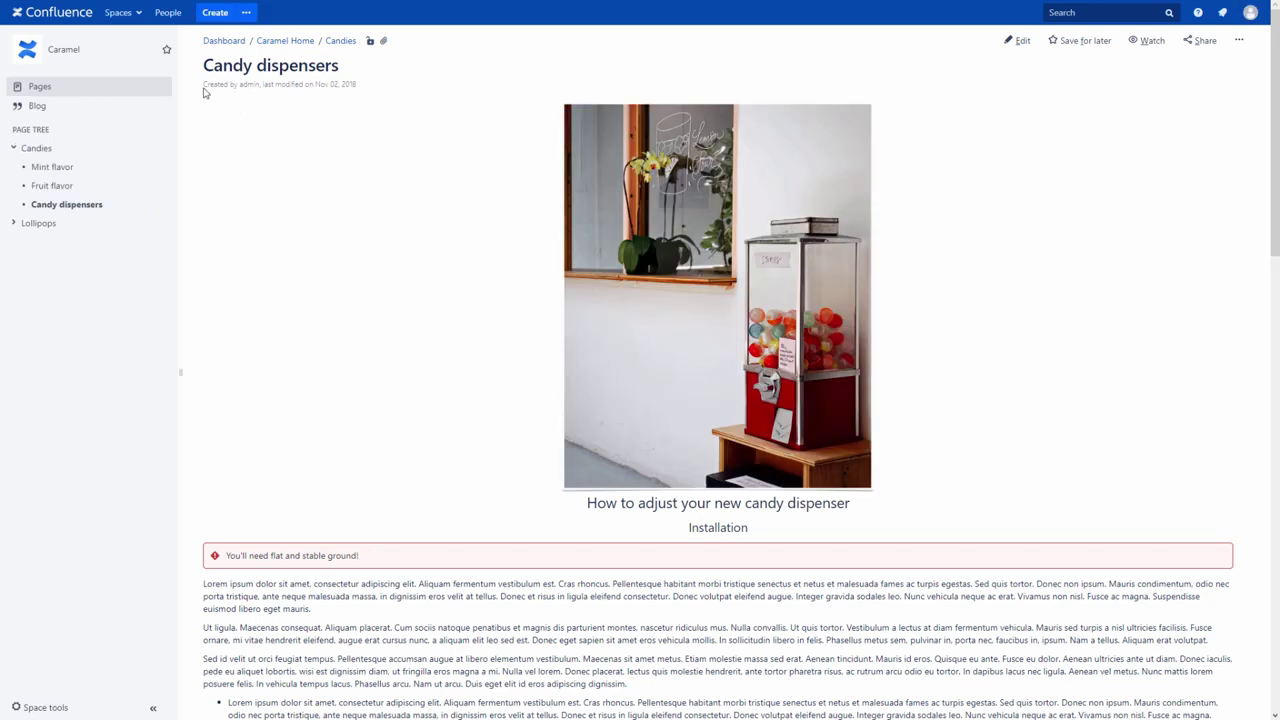
left_click(65, 13)
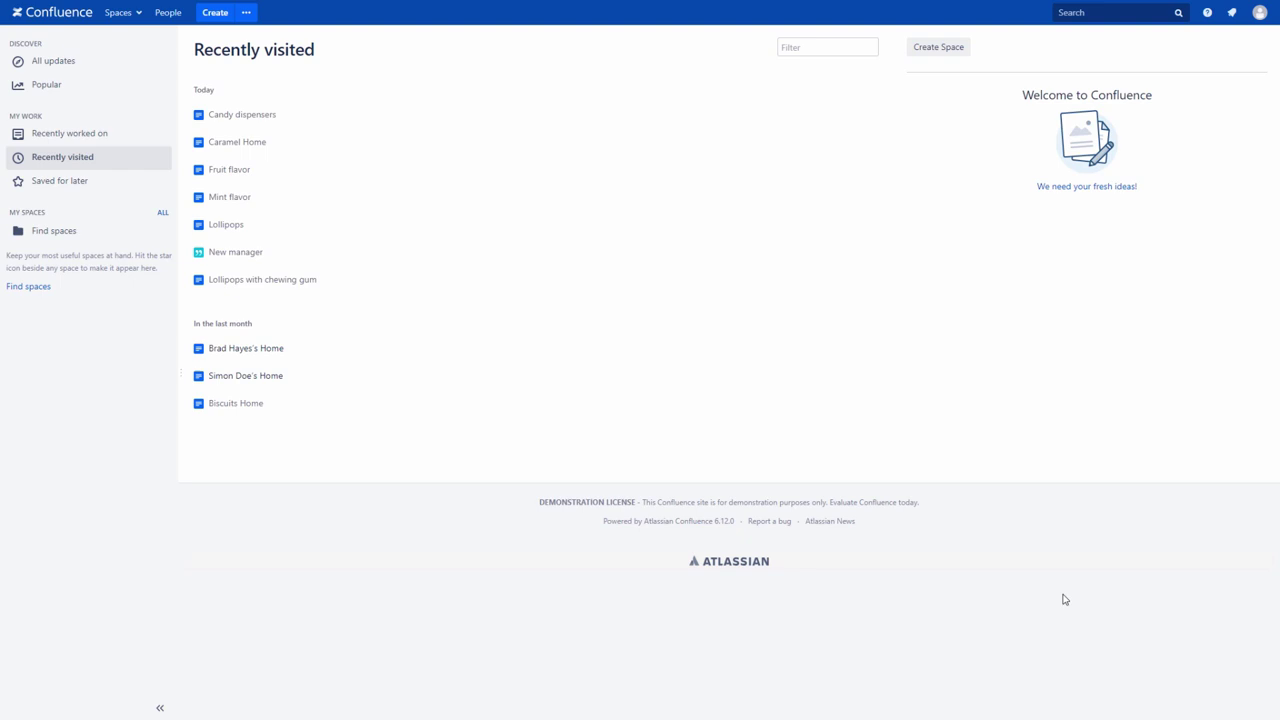
Set the personal Site Homepage setting to Caramel (CAR), save it, and return to the dashboard
left_click(1259, 12)
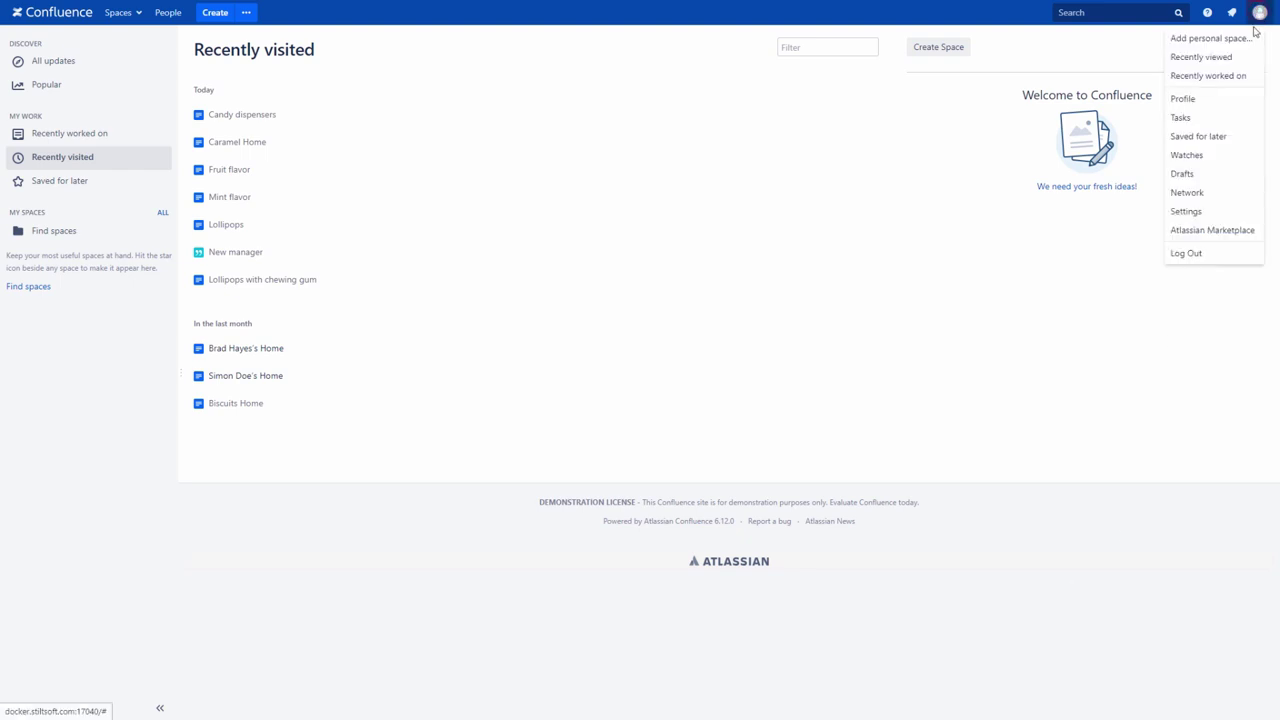
left_click(1190, 211)
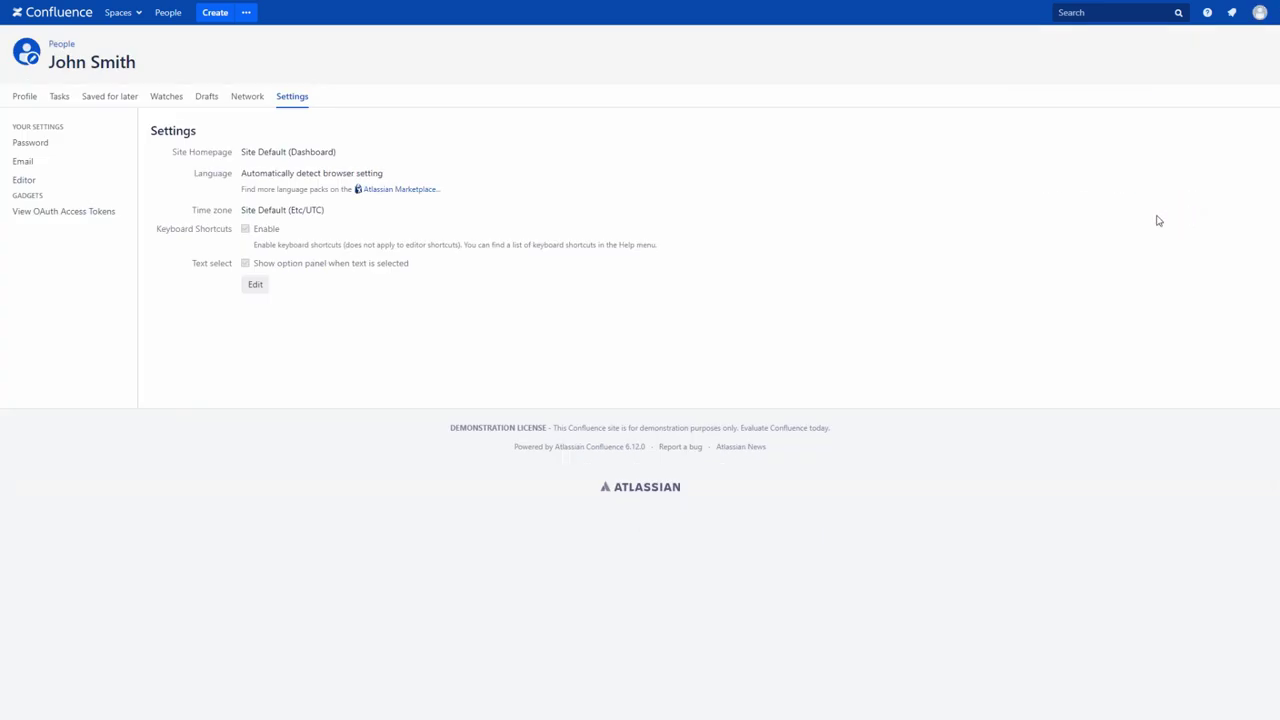
left_click(255, 286)
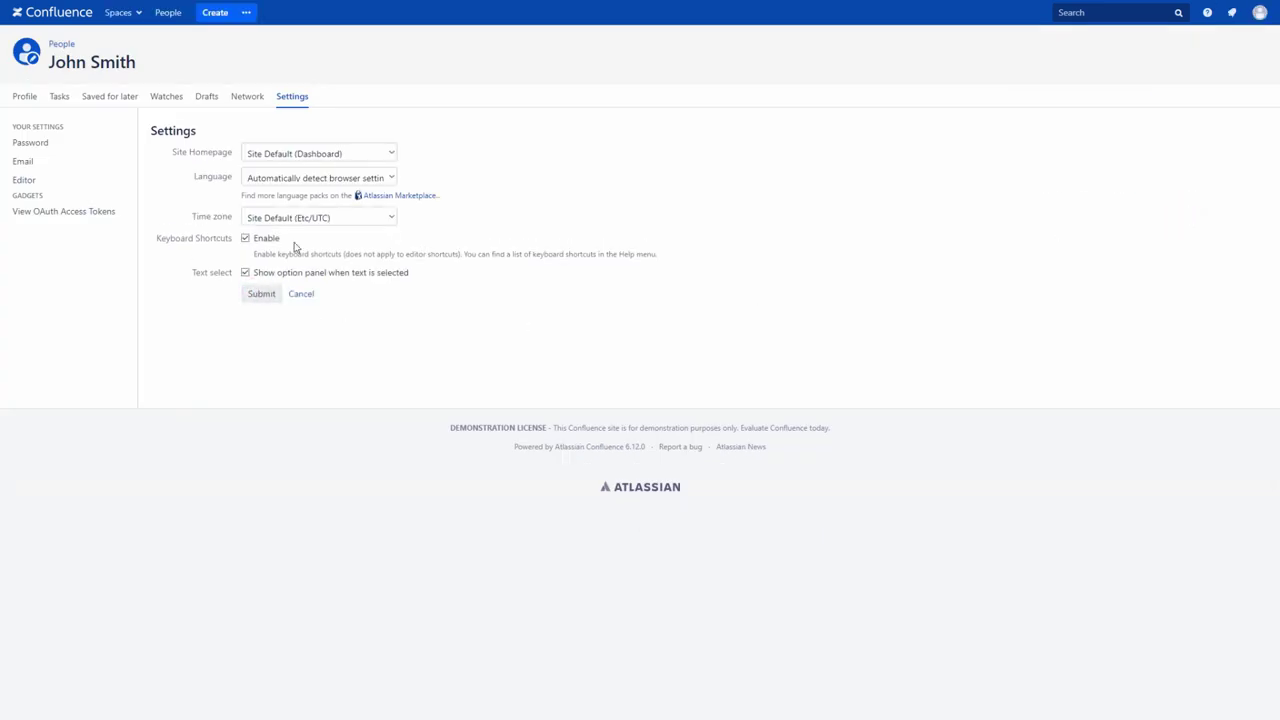
left_click(391, 153)
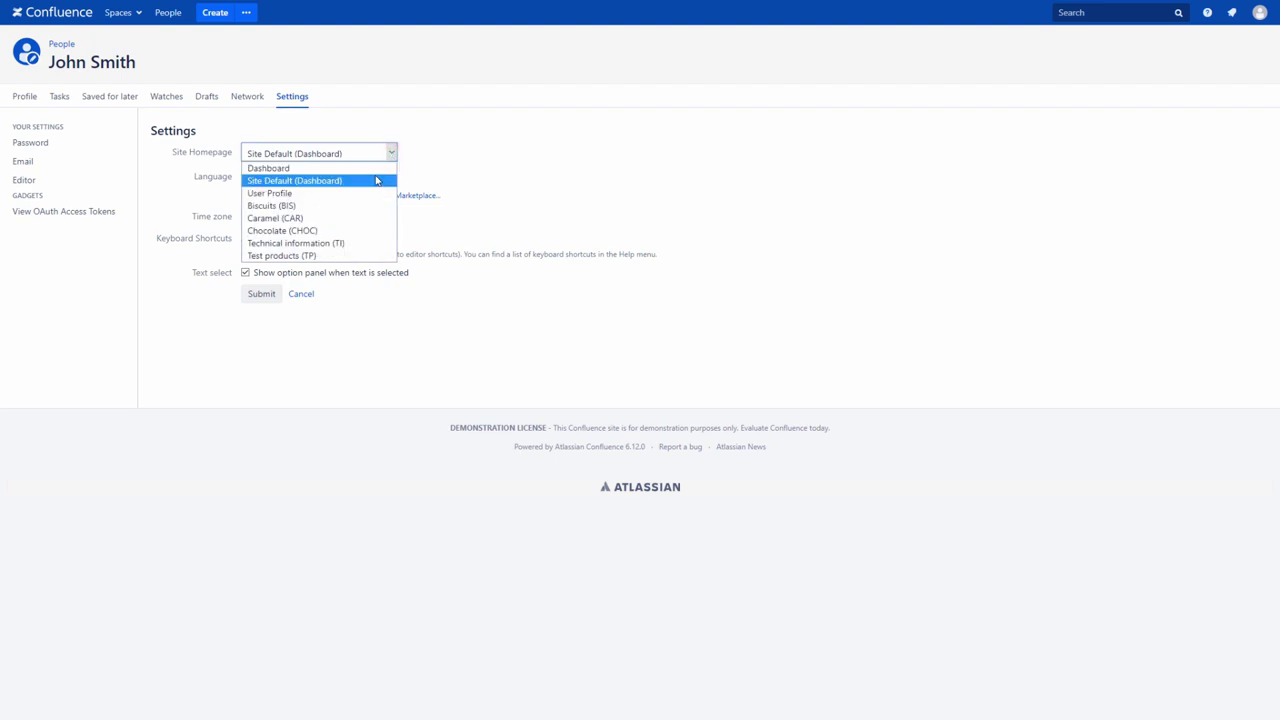
left_click(360, 218)
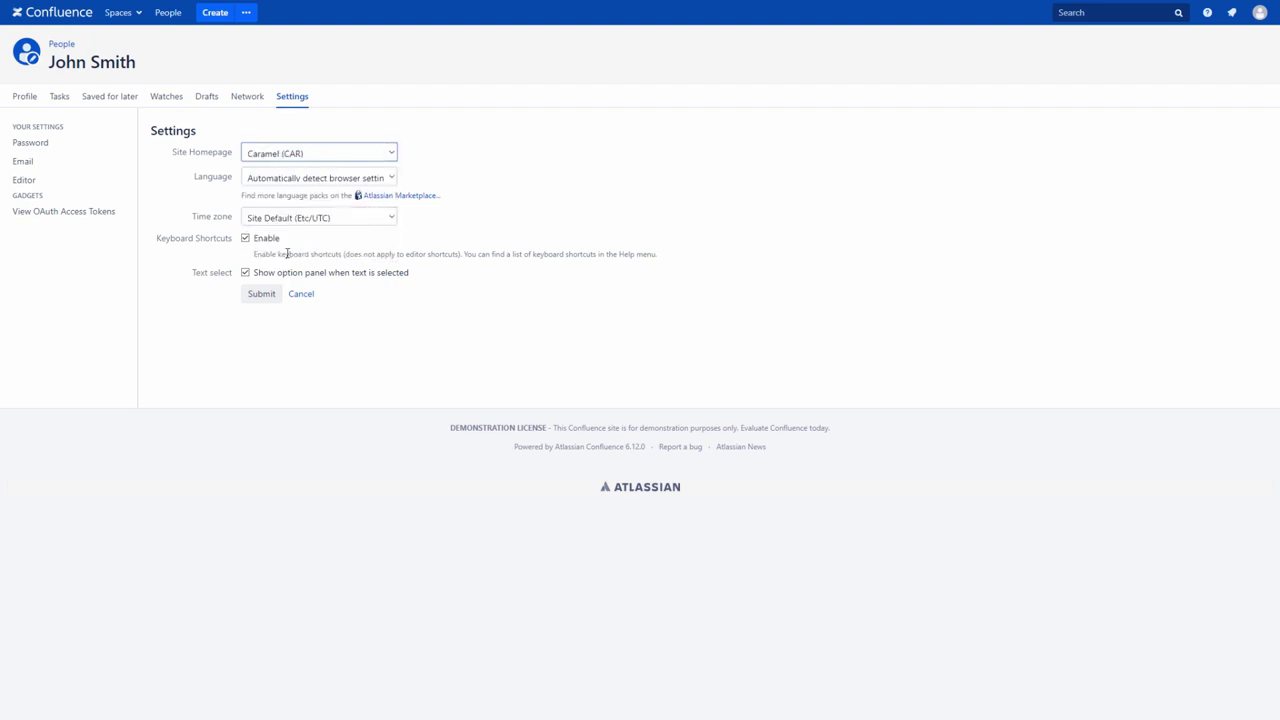
left_click(262, 293)
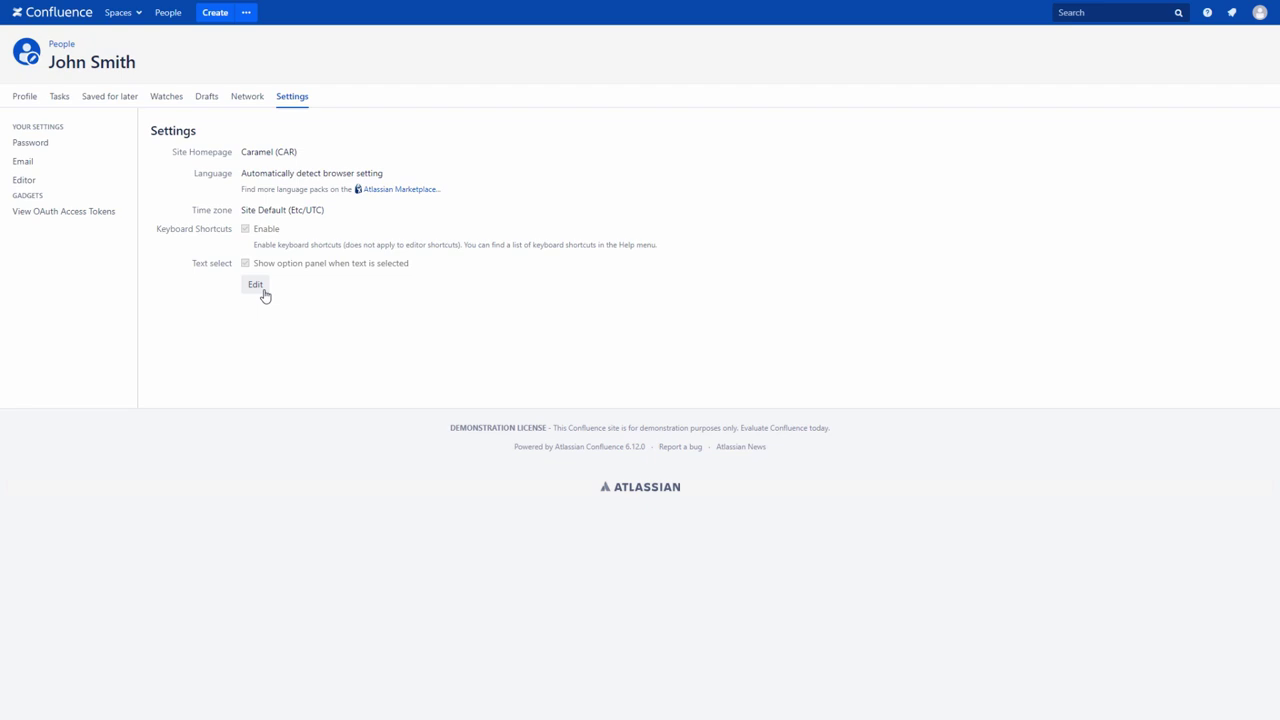
left_click(73, 14)
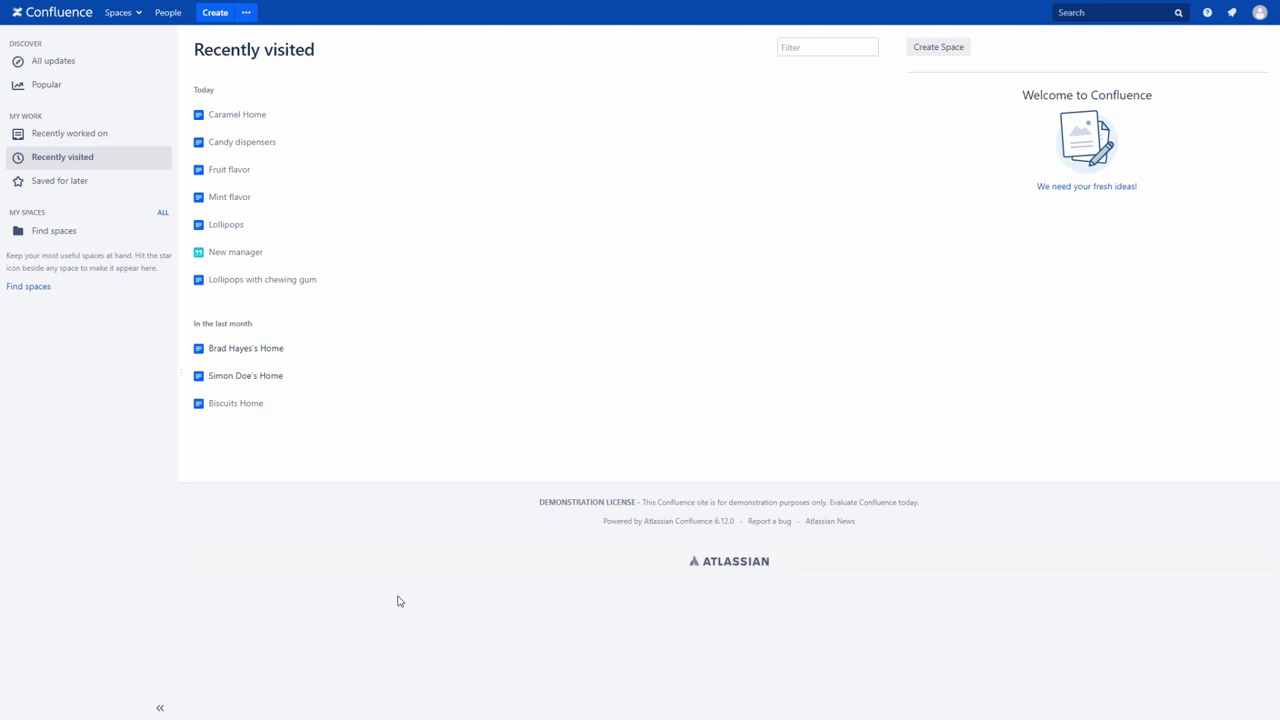
Browse people with personal spaces, then the Personal Spaces list in the Space directory
left_click(163, 12)
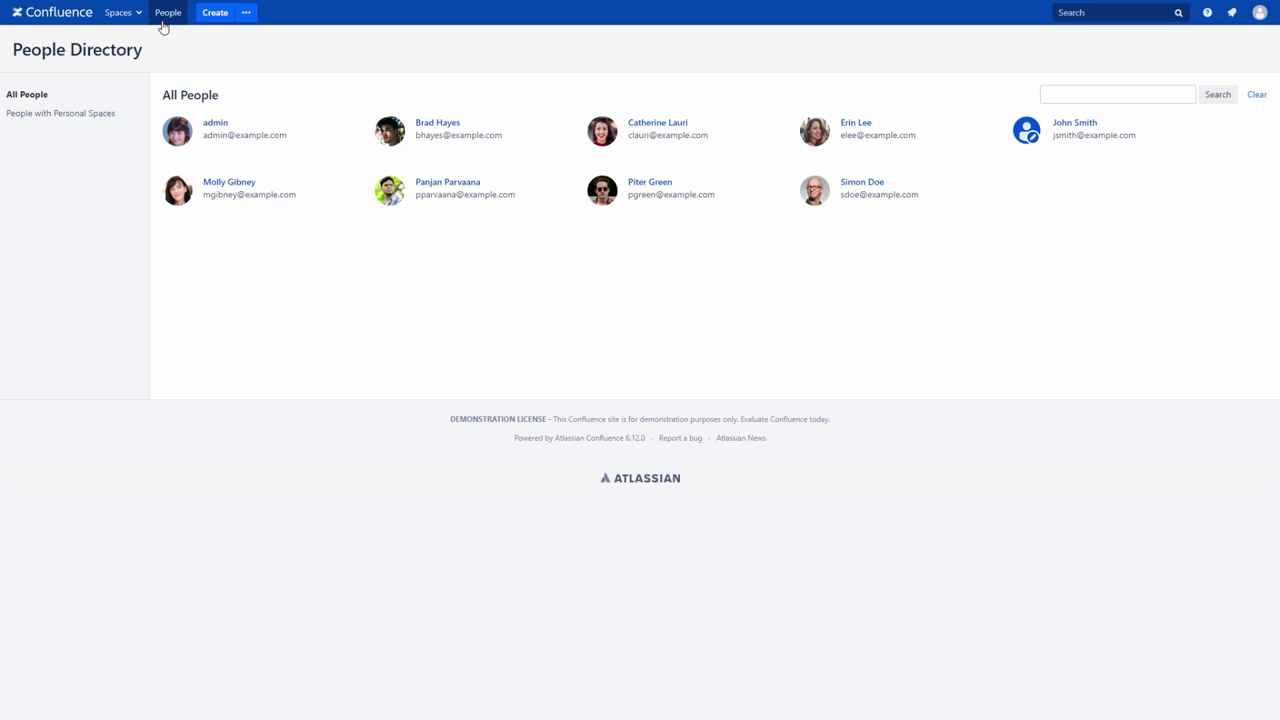
left_click(104, 113)
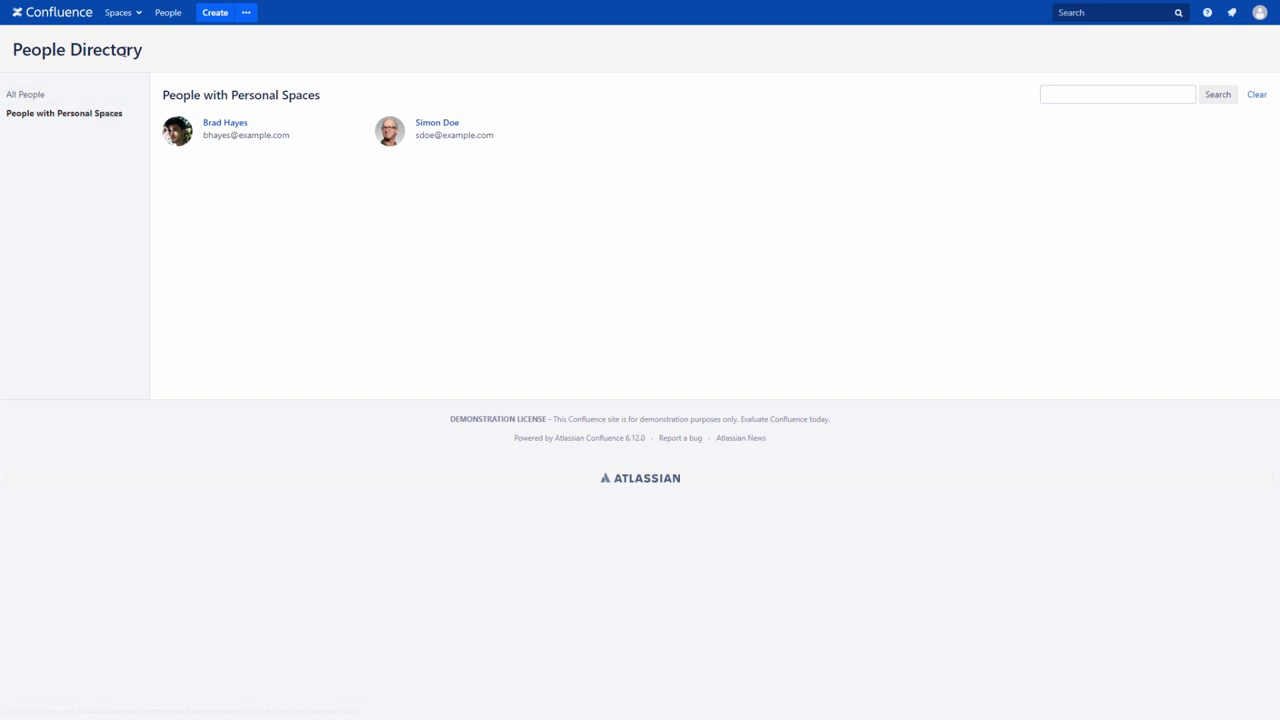
left_click(139, 13)
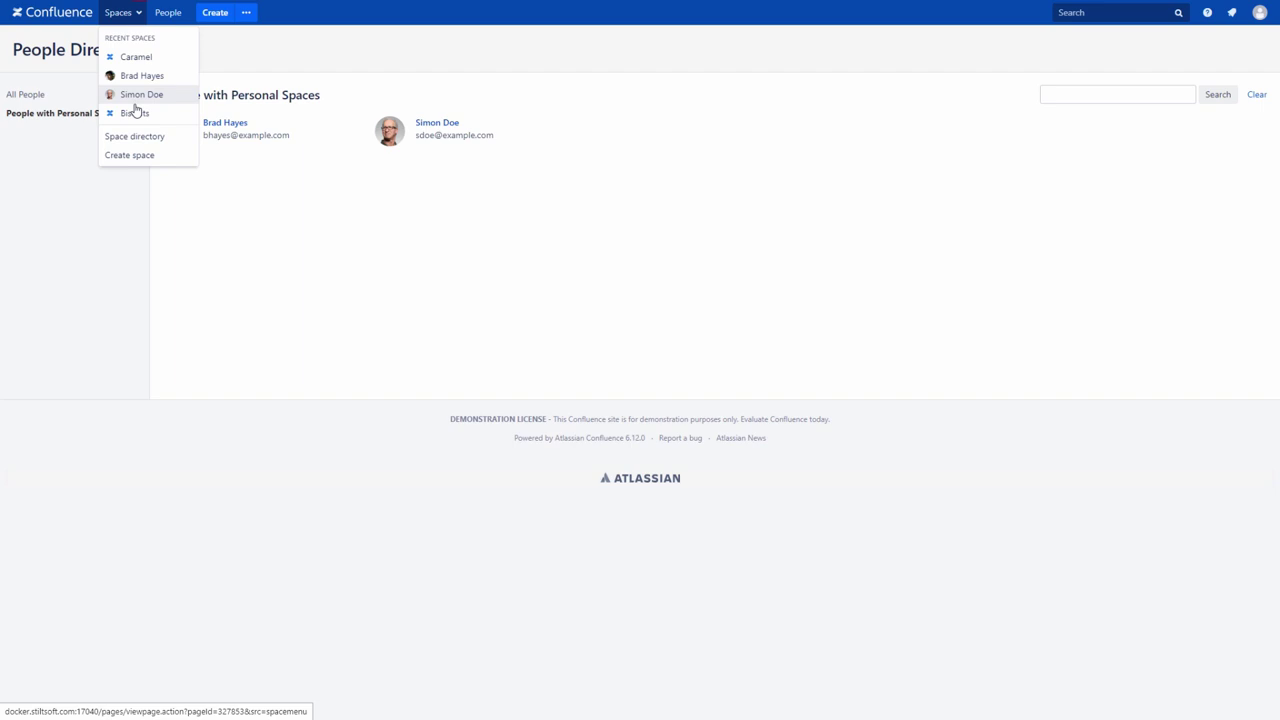
left_click(134, 136)
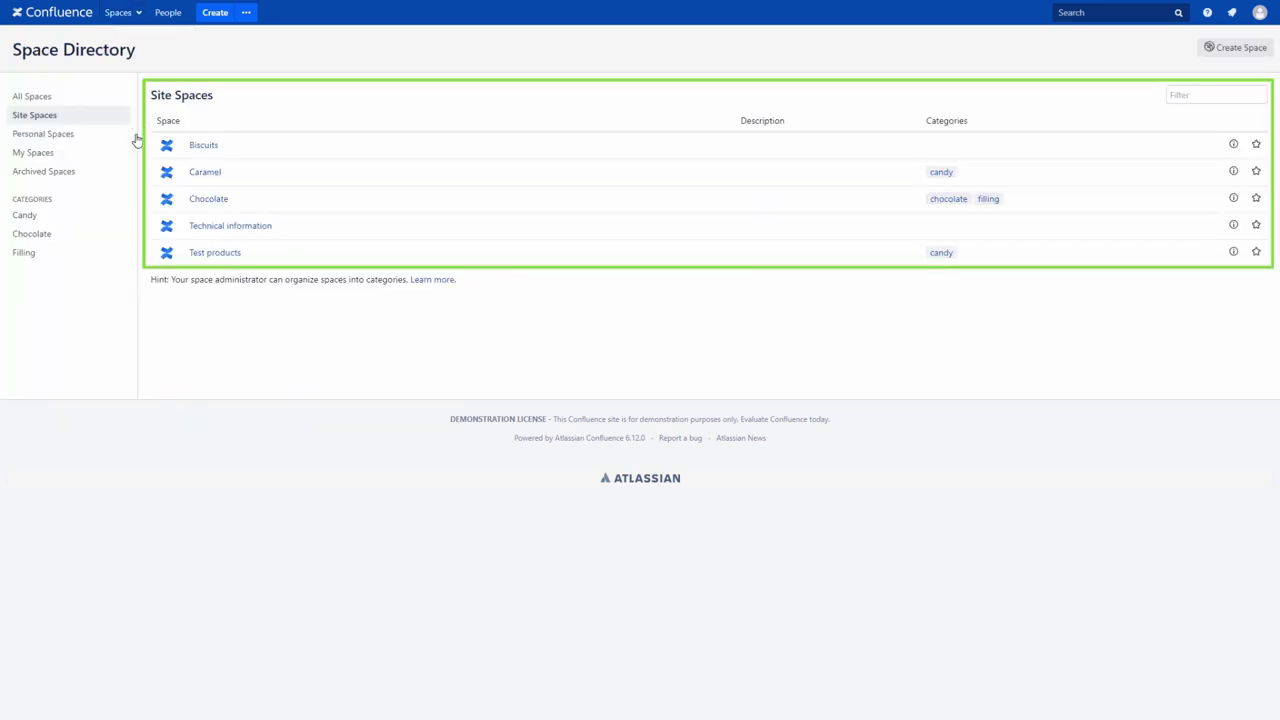
left_click(80, 135)
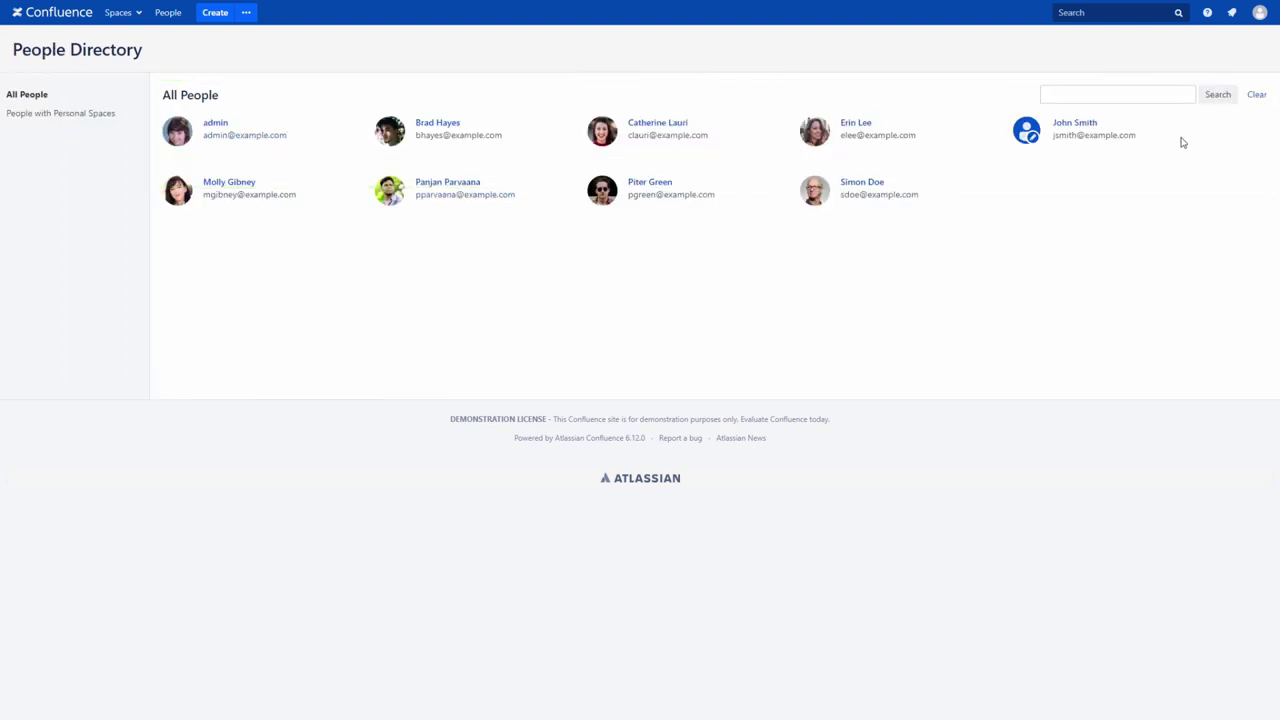
Search the people directory for the colleague by first name and follow them
left_click(1138, 94)
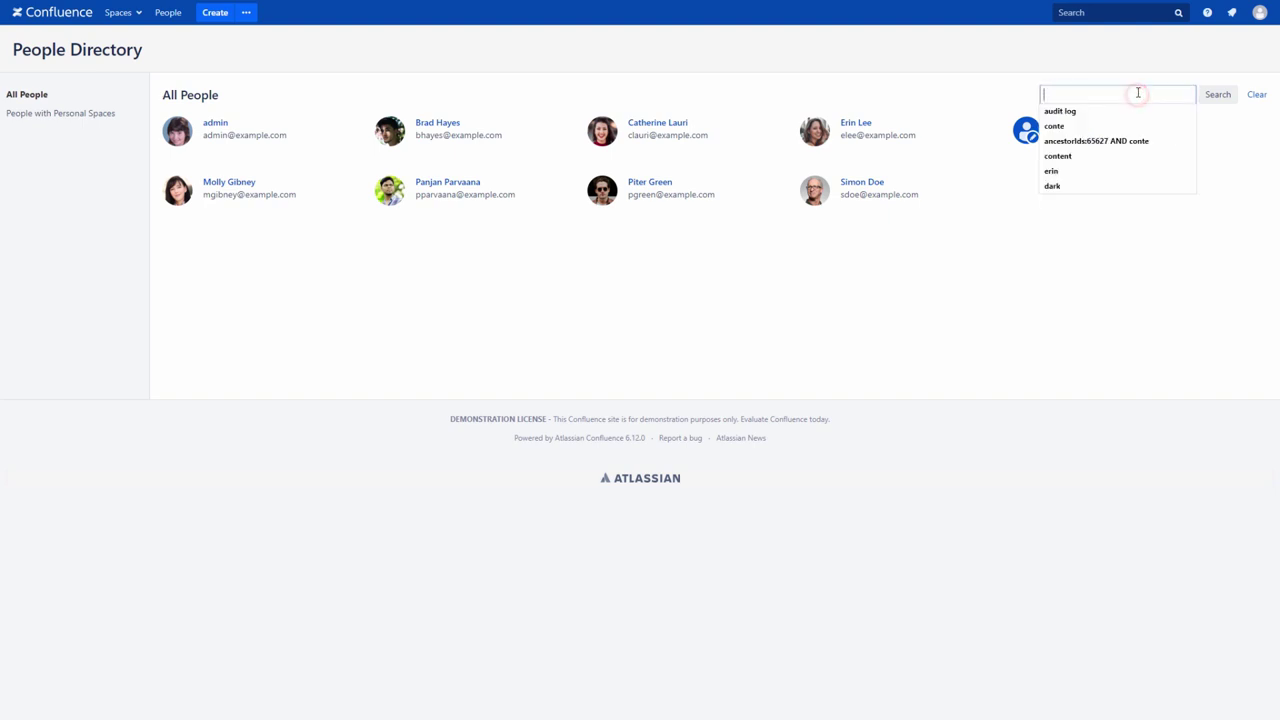
type("erin")
left_click(1217, 94)
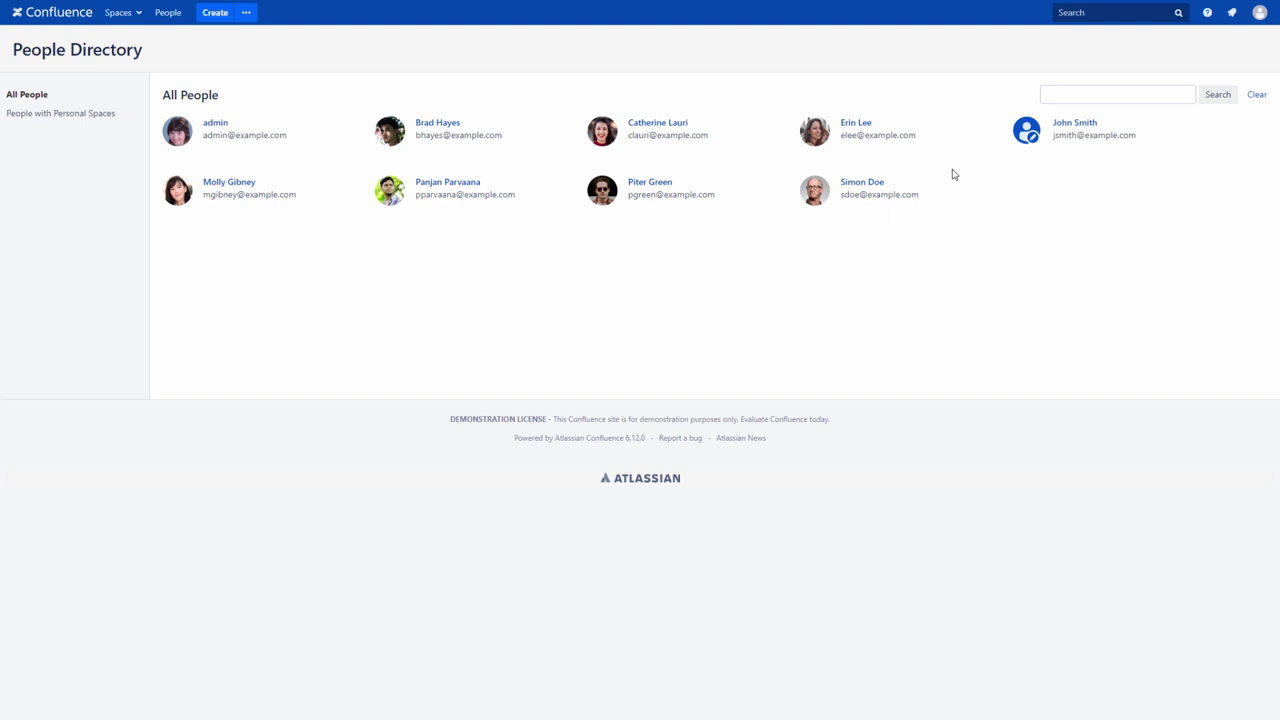
mouse_move(826, 140)
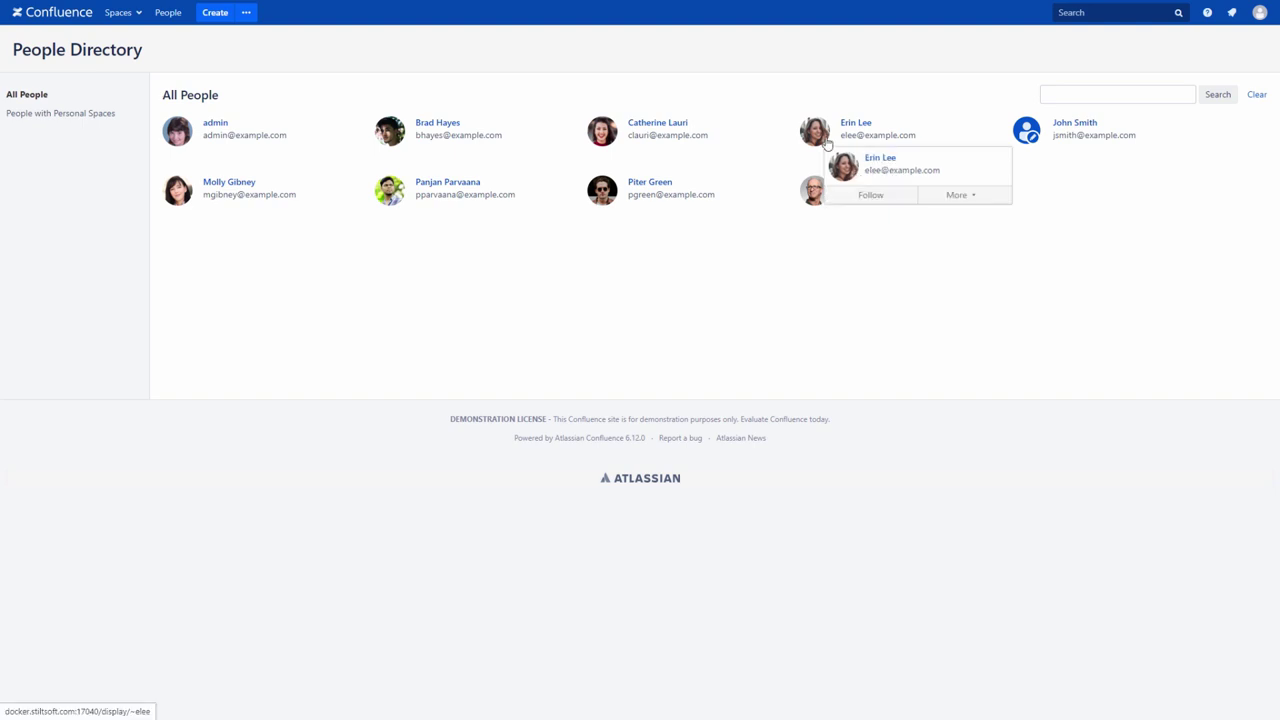
left_click(851, 193)
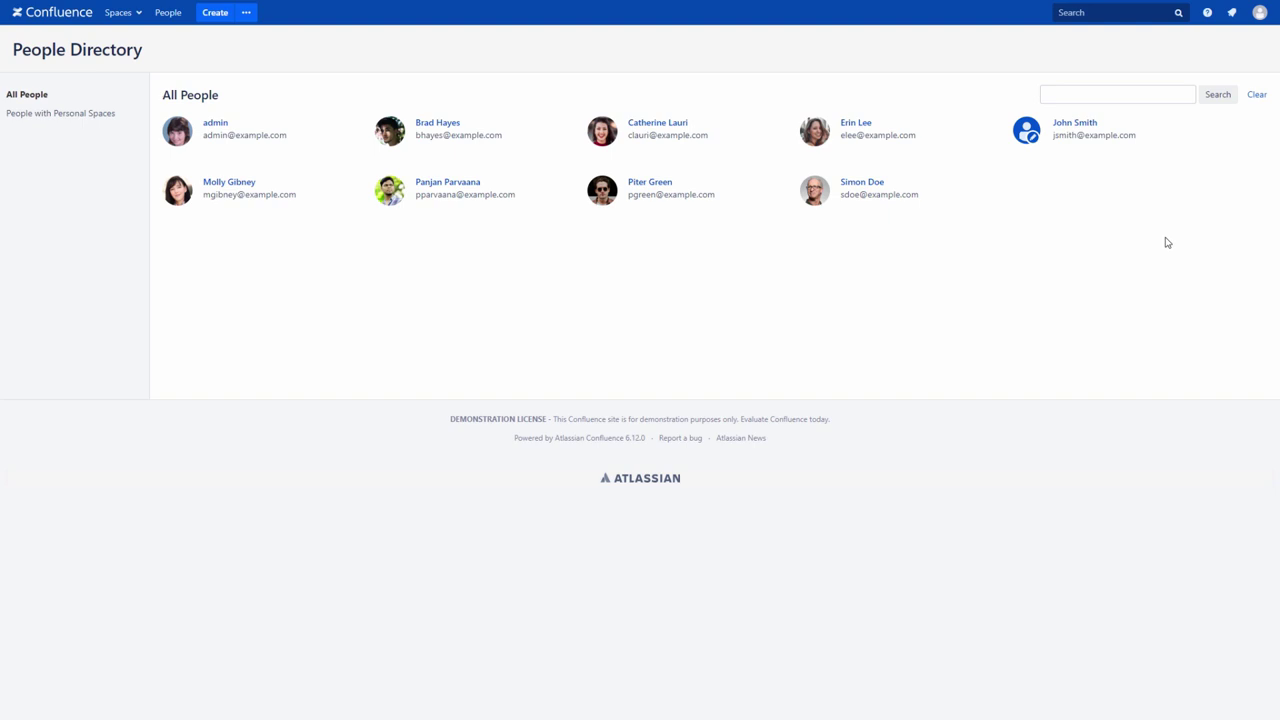
Check the colleague in your Network and on their network page, then stop following them
left_click(1259, 12)
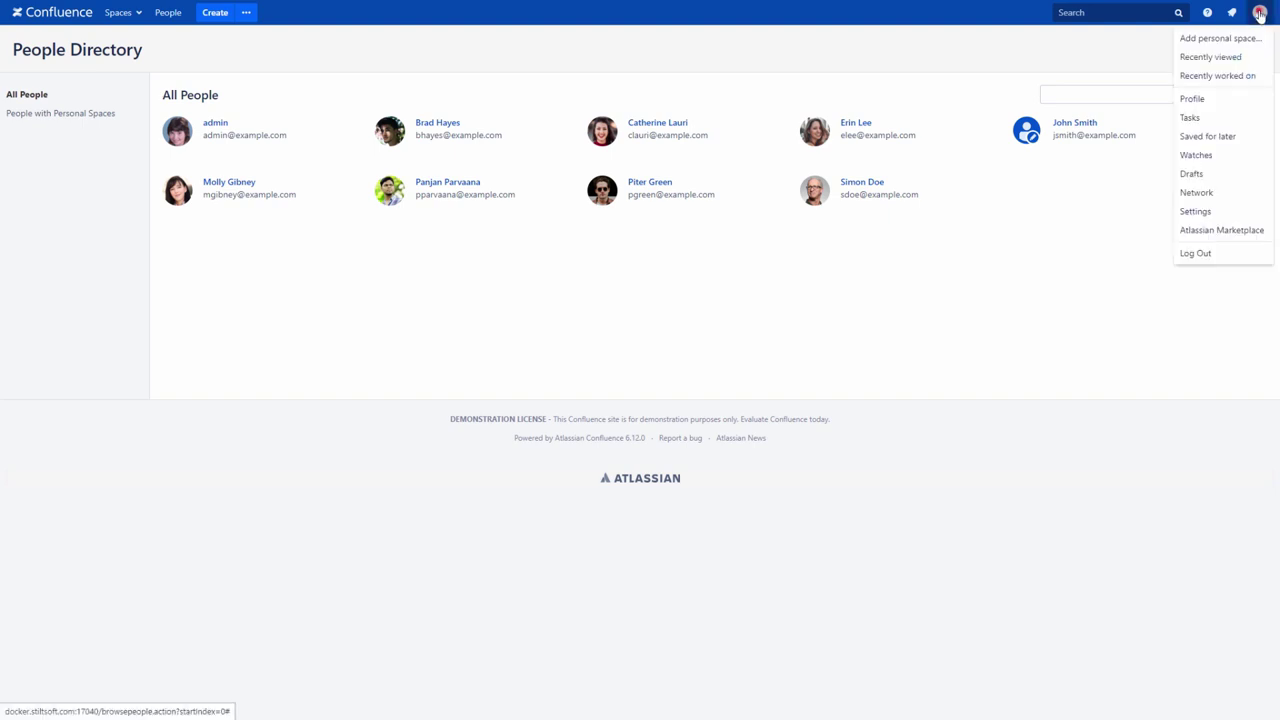
left_click(1217, 192)
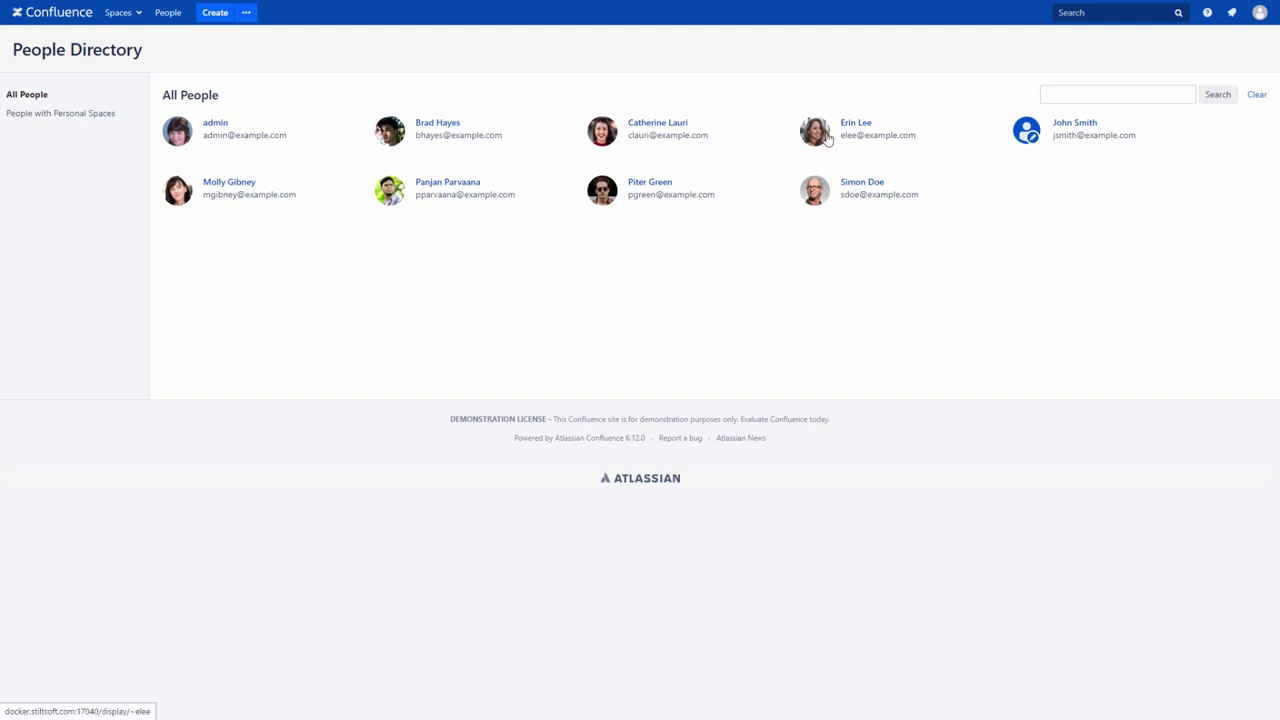
mouse_move(833, 141)
left_click(972, 191)
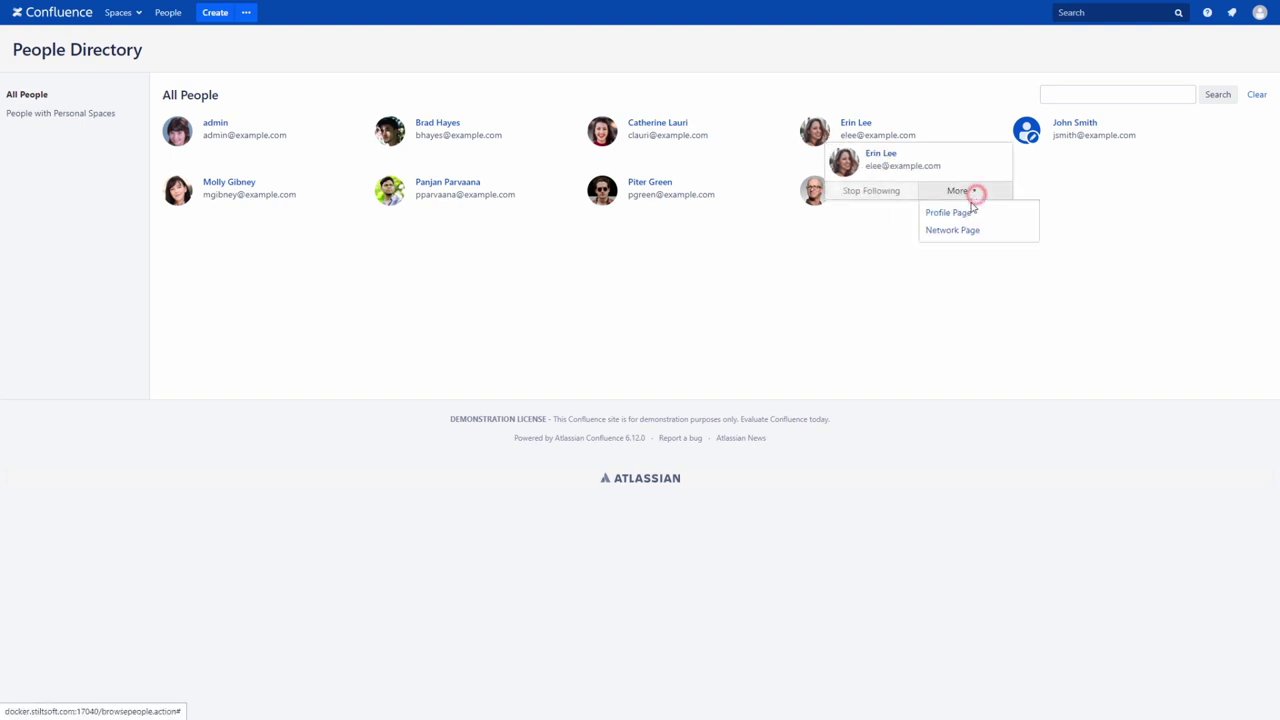
left_click(960, 229)
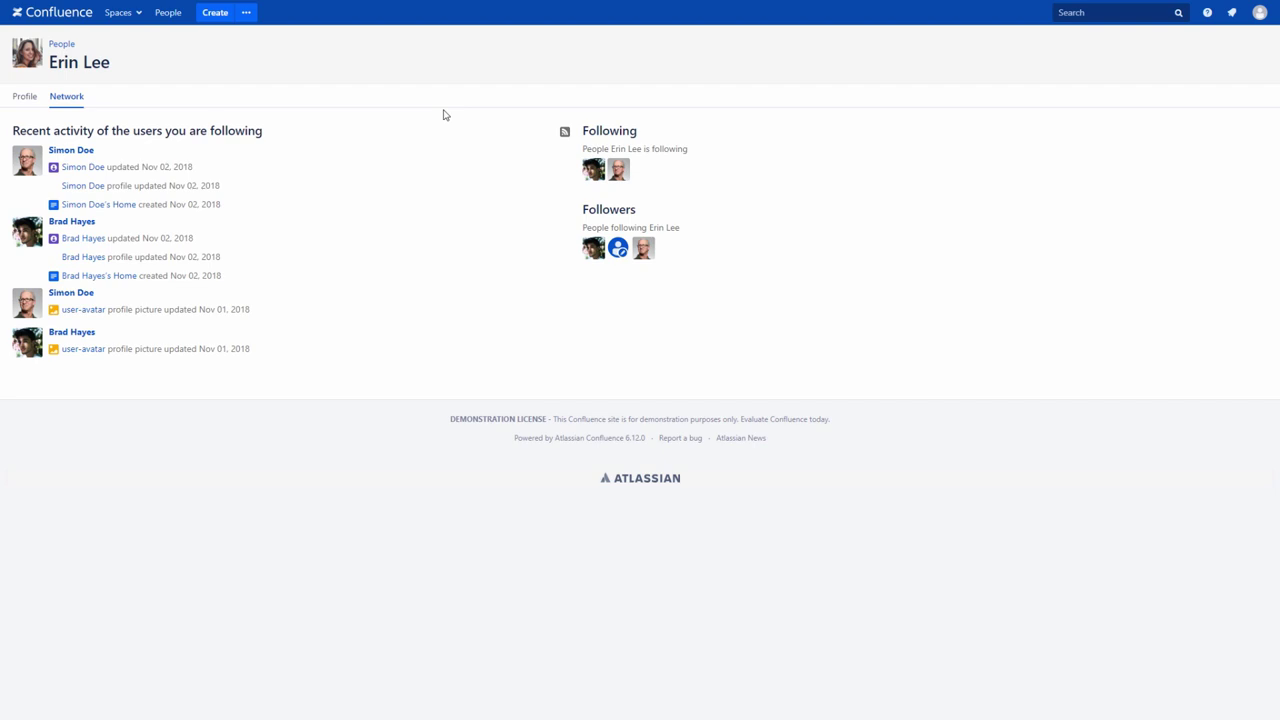
mouse_move(30, 66)
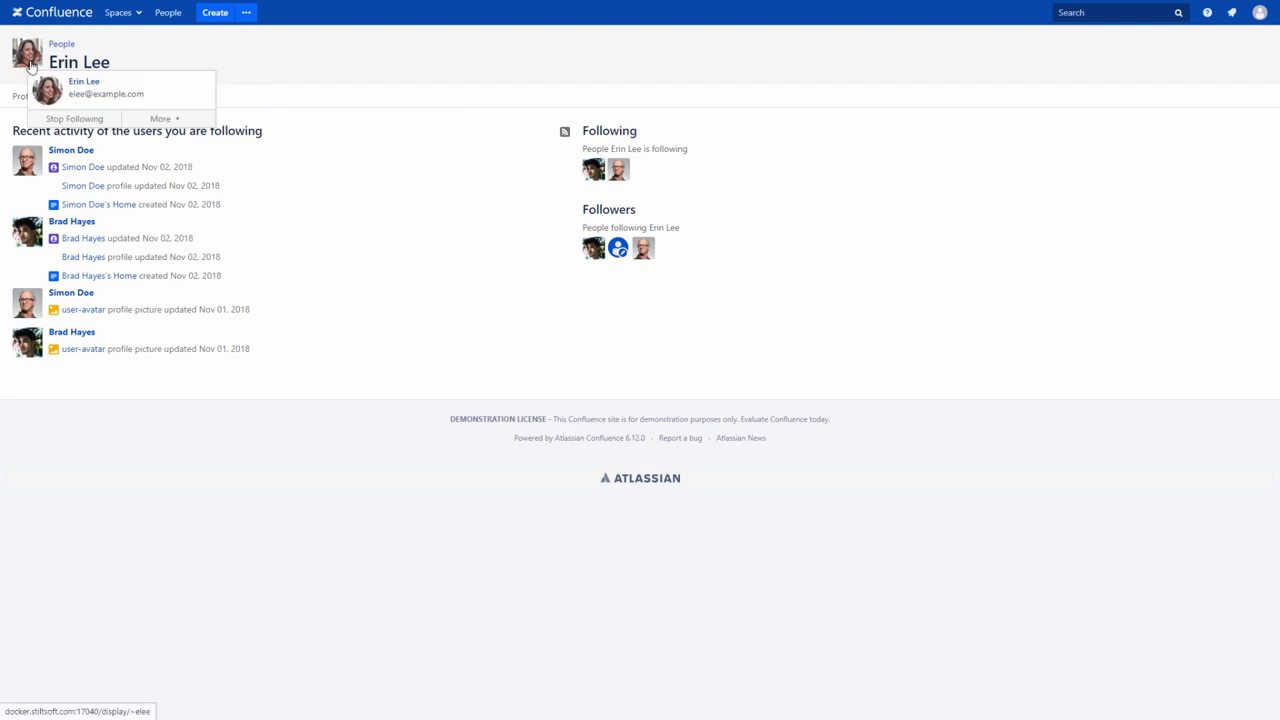
left_click(60, 117)
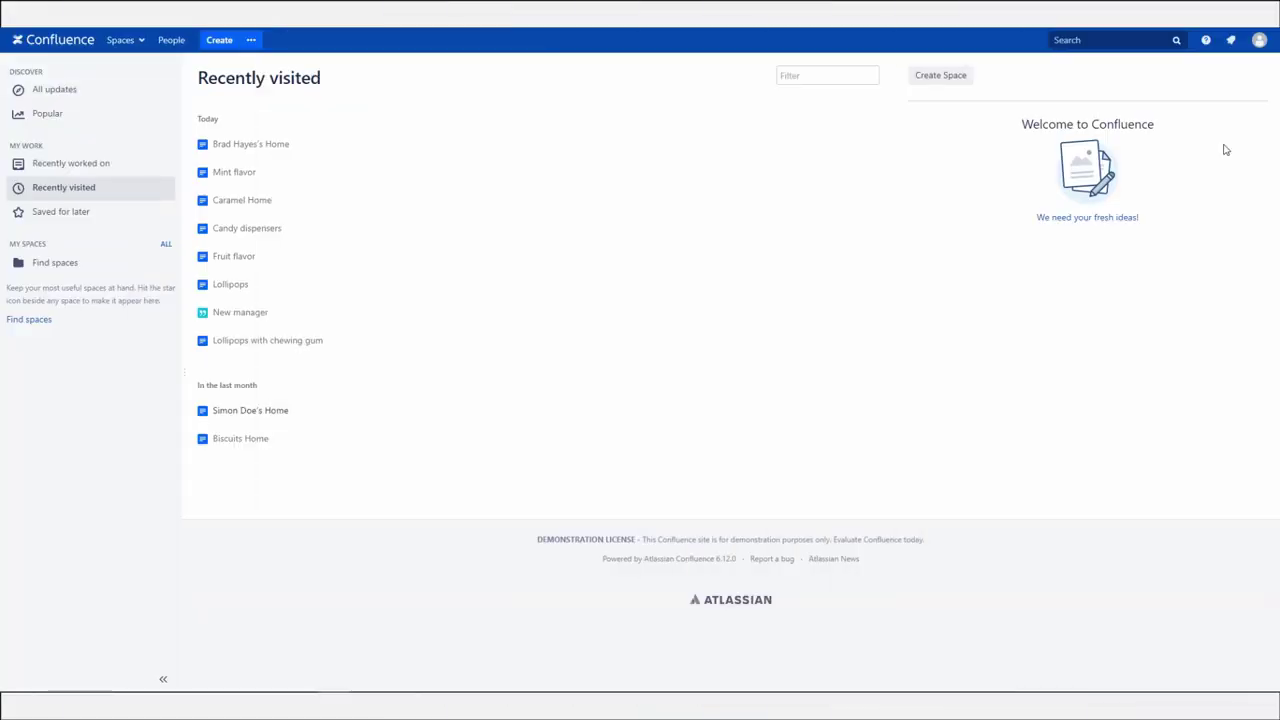
Set the profile's Department to managers-dept and save the profile details
left_click(1259, 40)
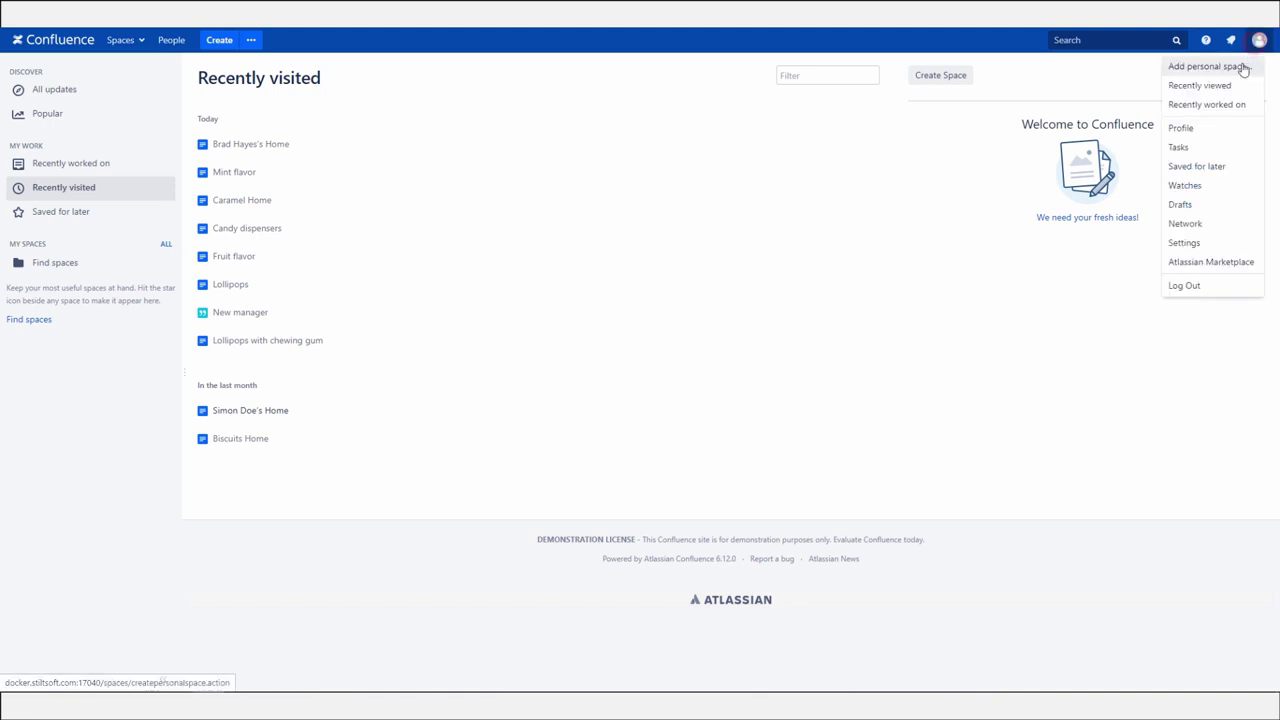
left_click(1205, 128)
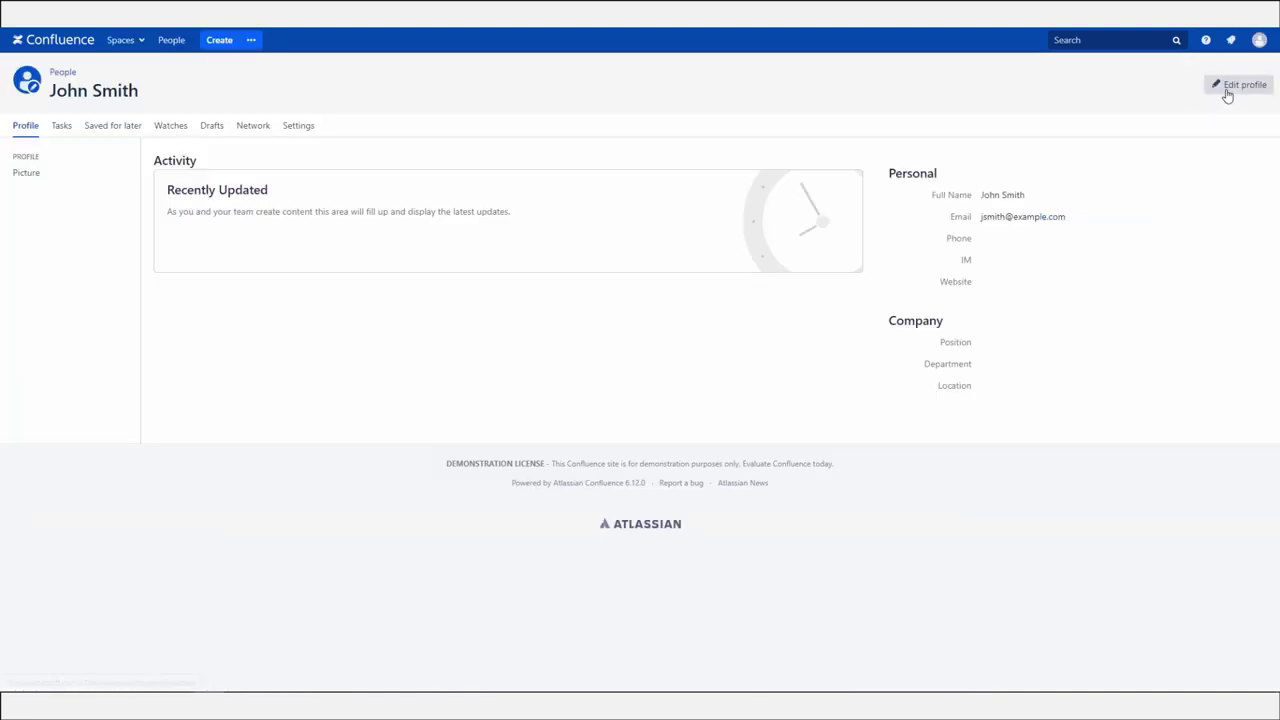
left_click(1228, 88)
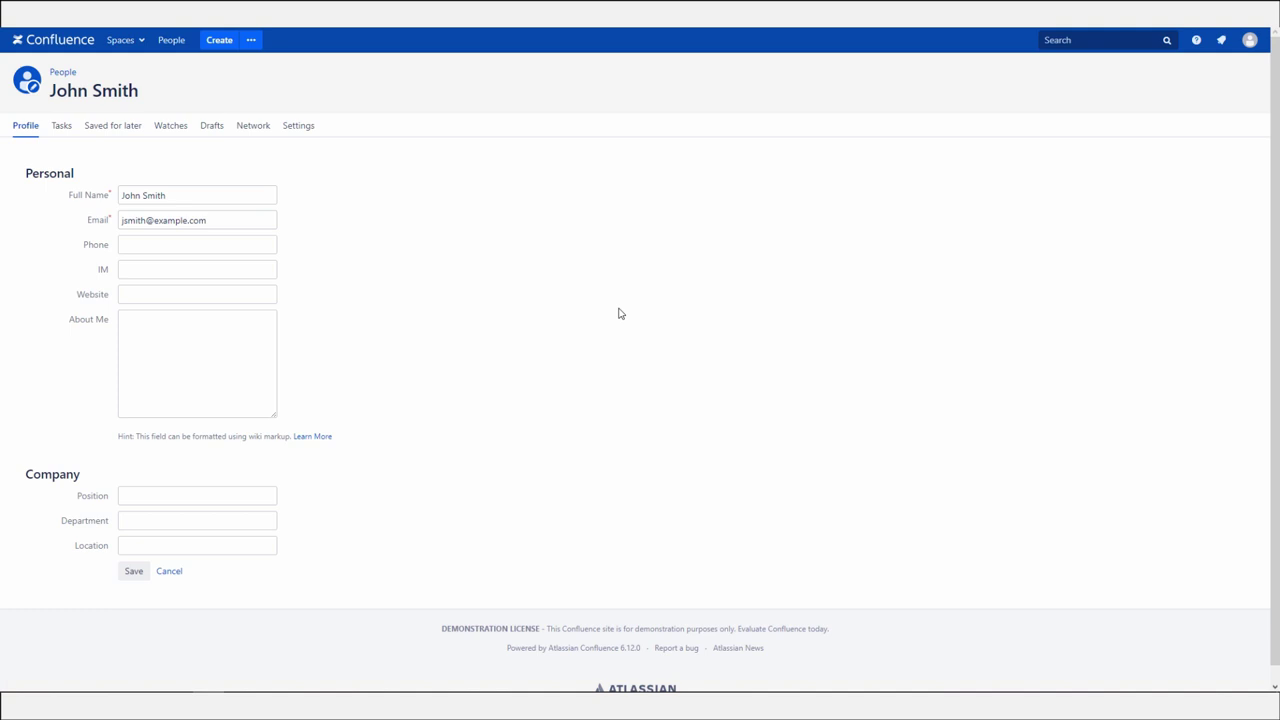
left_click(127, 517)
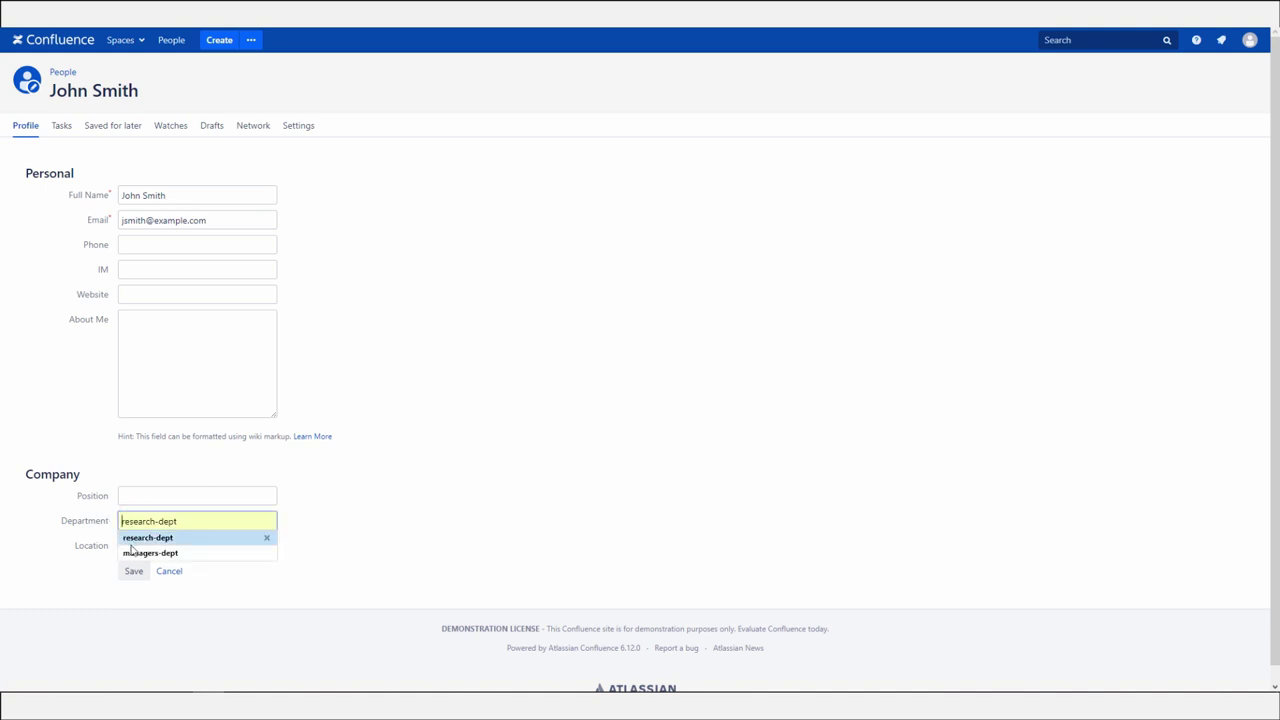
left_click(131, 551)
left_click(133, 571)
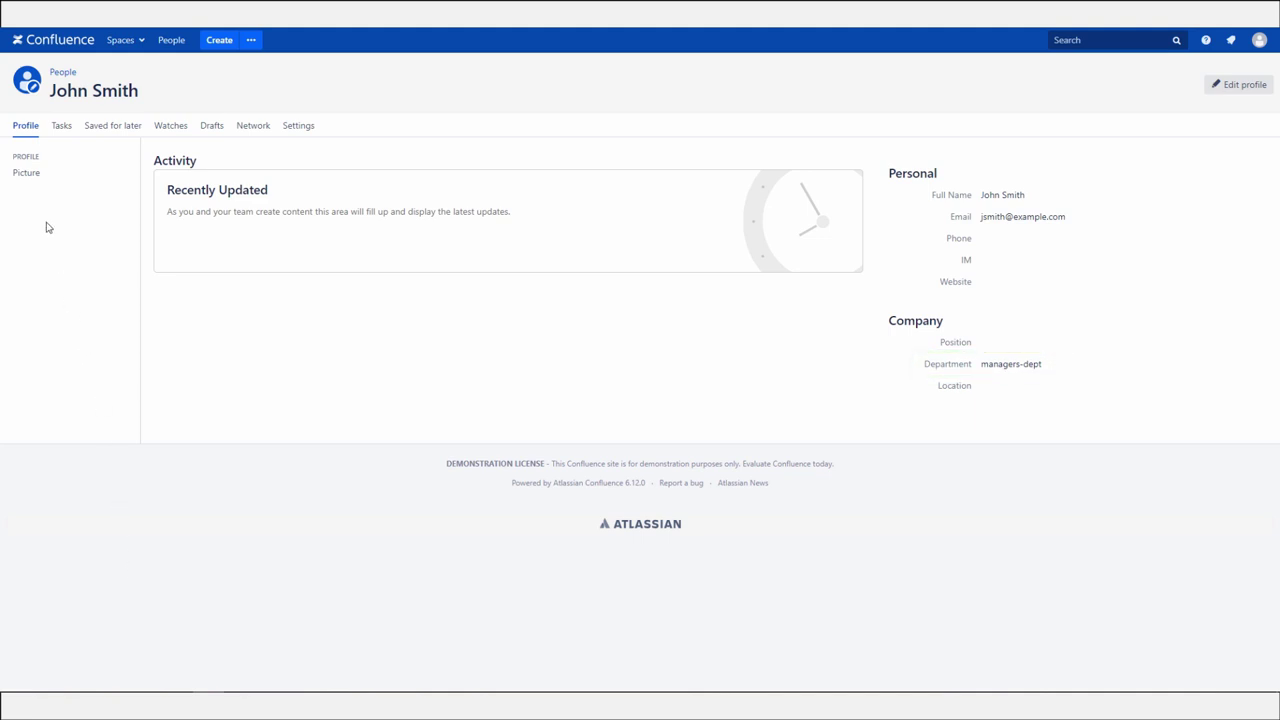
Upload the portrait photo as the profile picture, zoom and frame it, and save
left_click(27, 174)
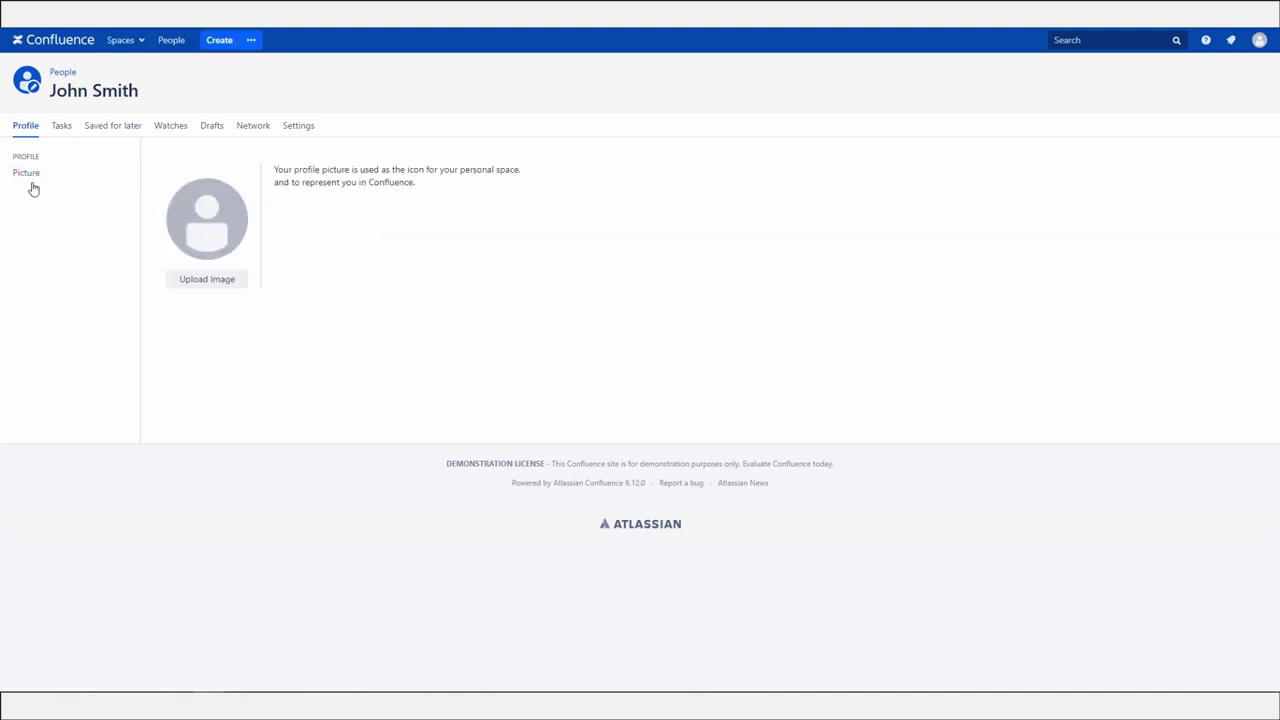
left_click(206, 284)
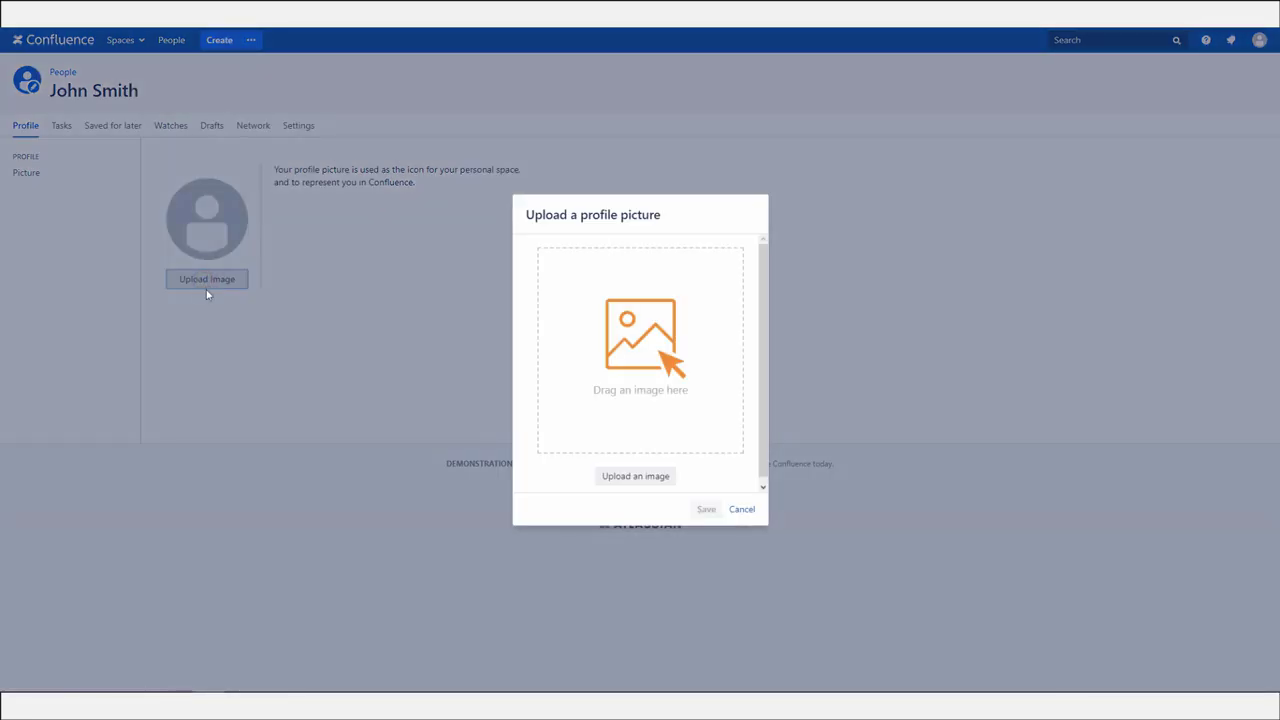
key("alt+Tab")
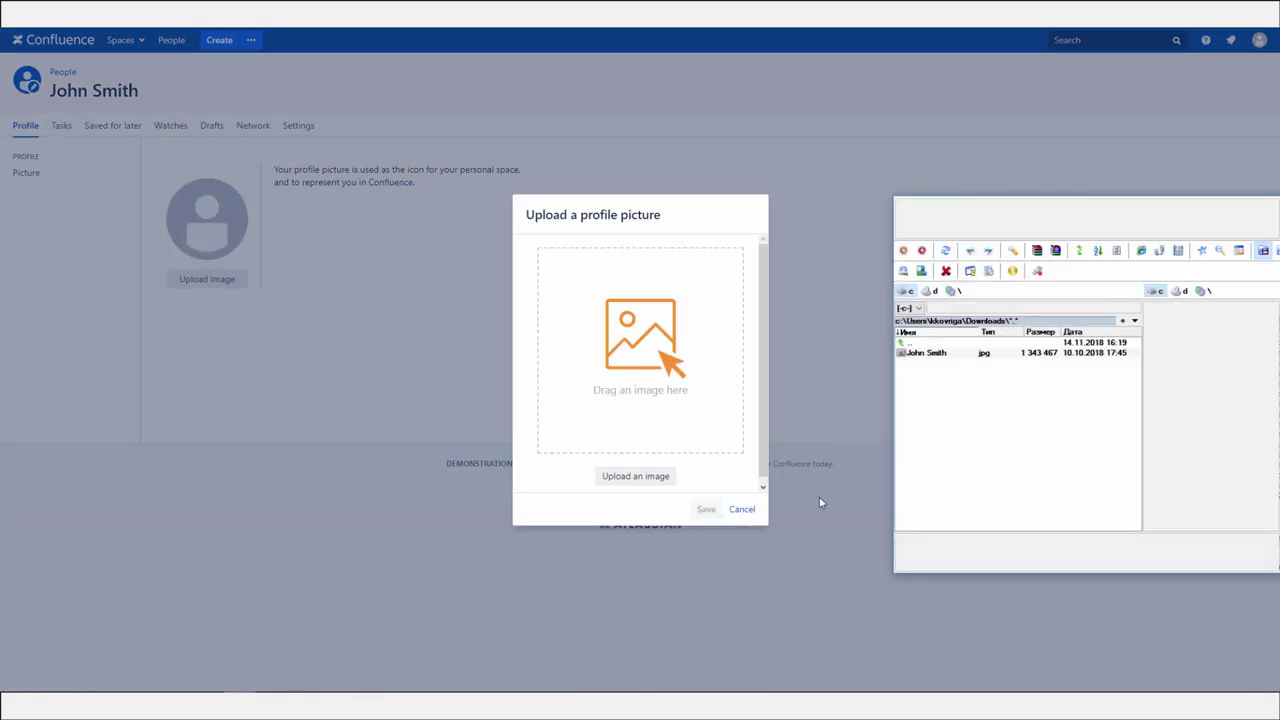
left_click_drag(926, 352, 638, 345)
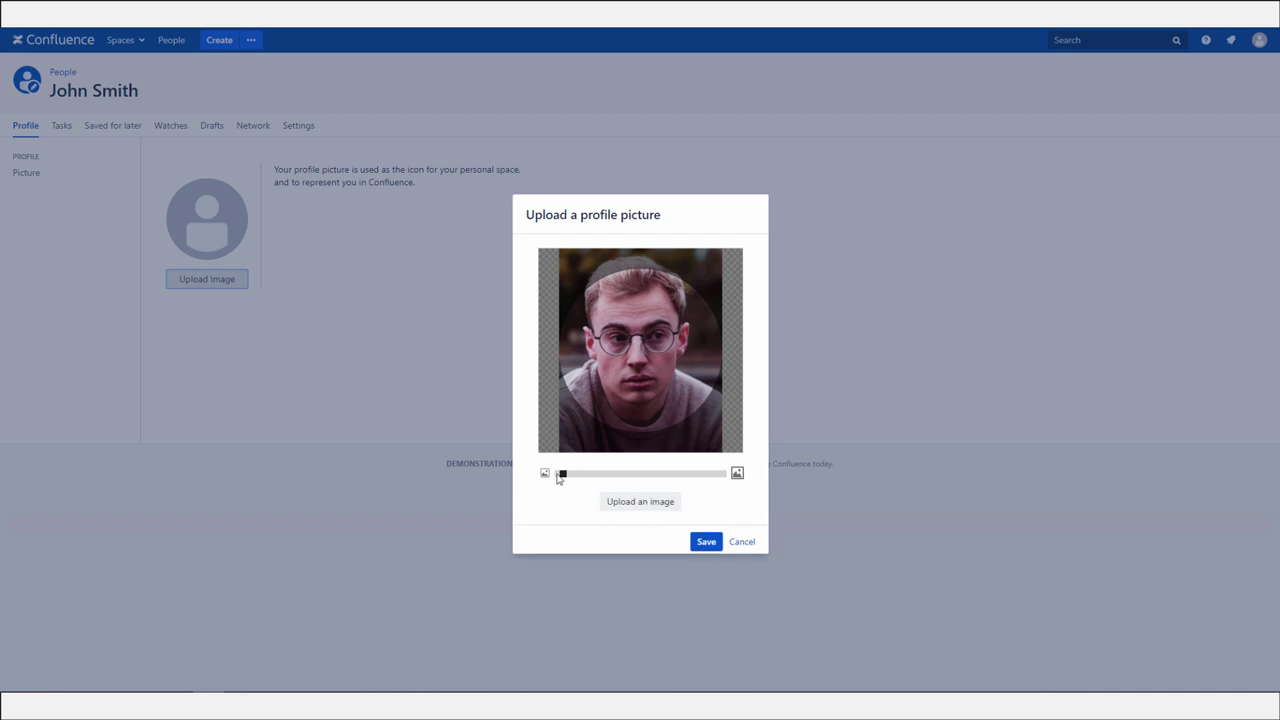
left_click_drag(561, 474, 564, 479)
left_click_drag(648, 346, 650, 362)
left_click(708, 542)
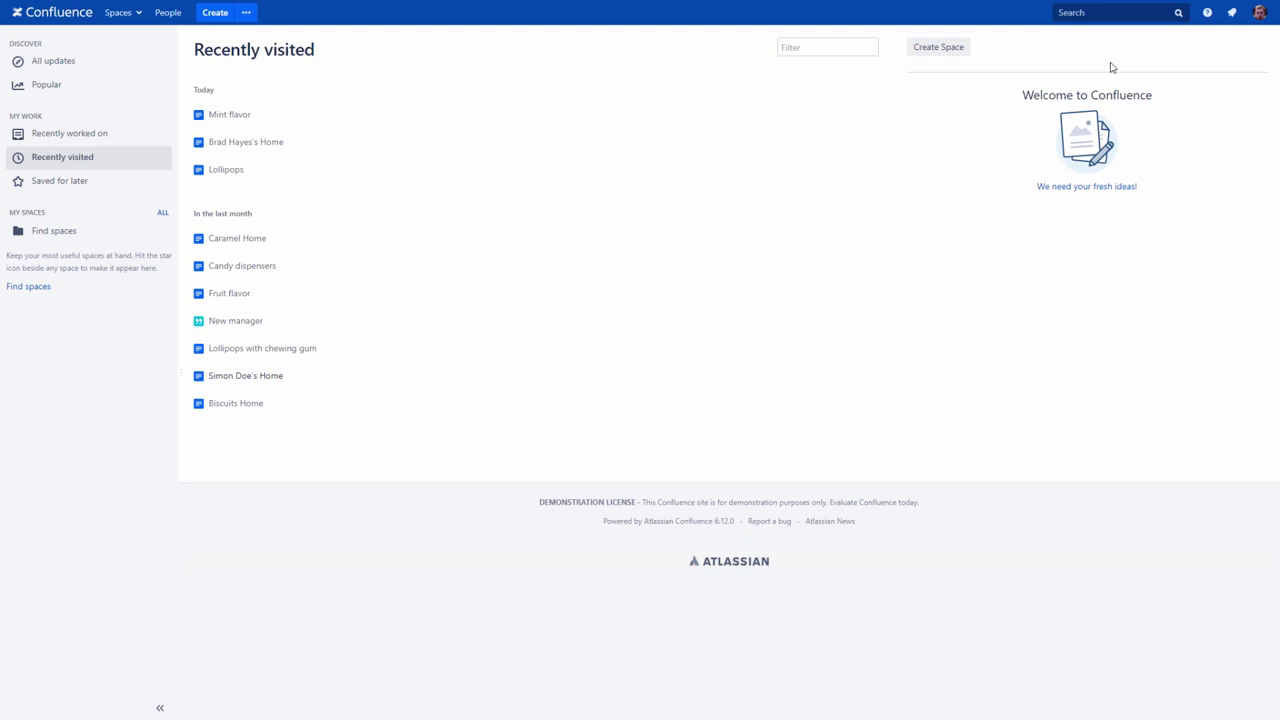
Search for 'lolli' and open the Lollipops page from the results
left_click(1100, 14)
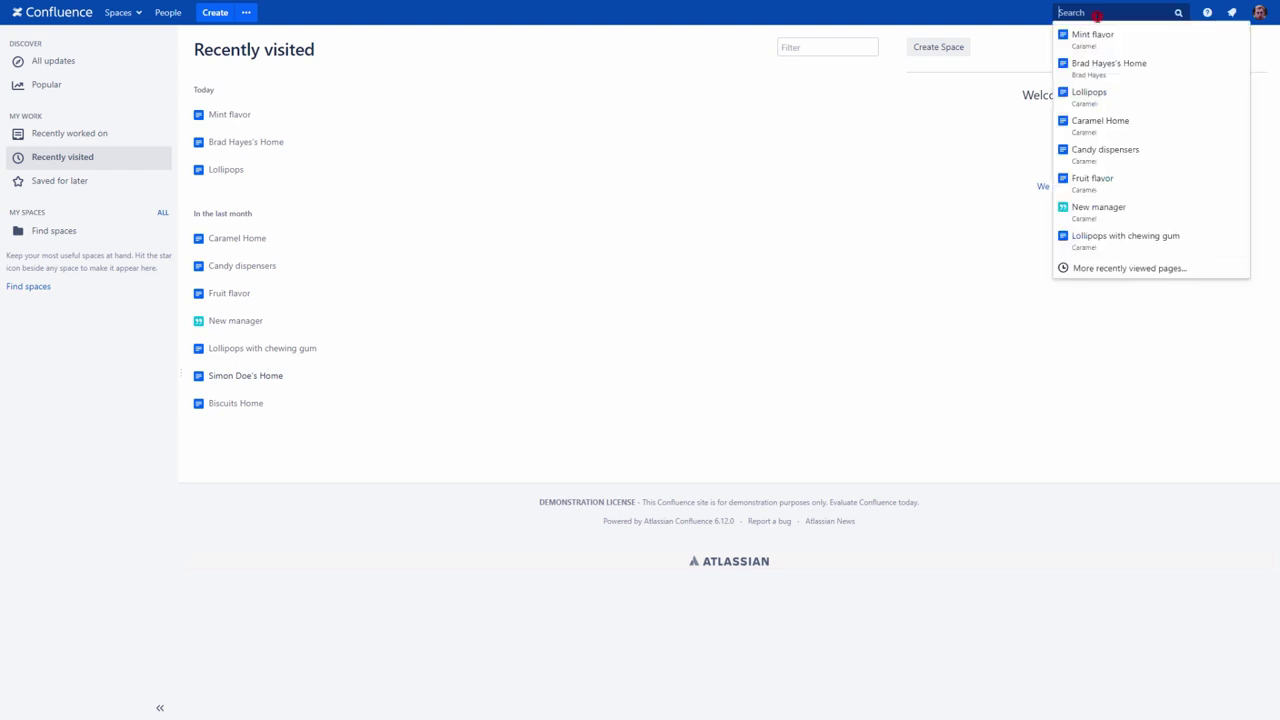
type("lolli")
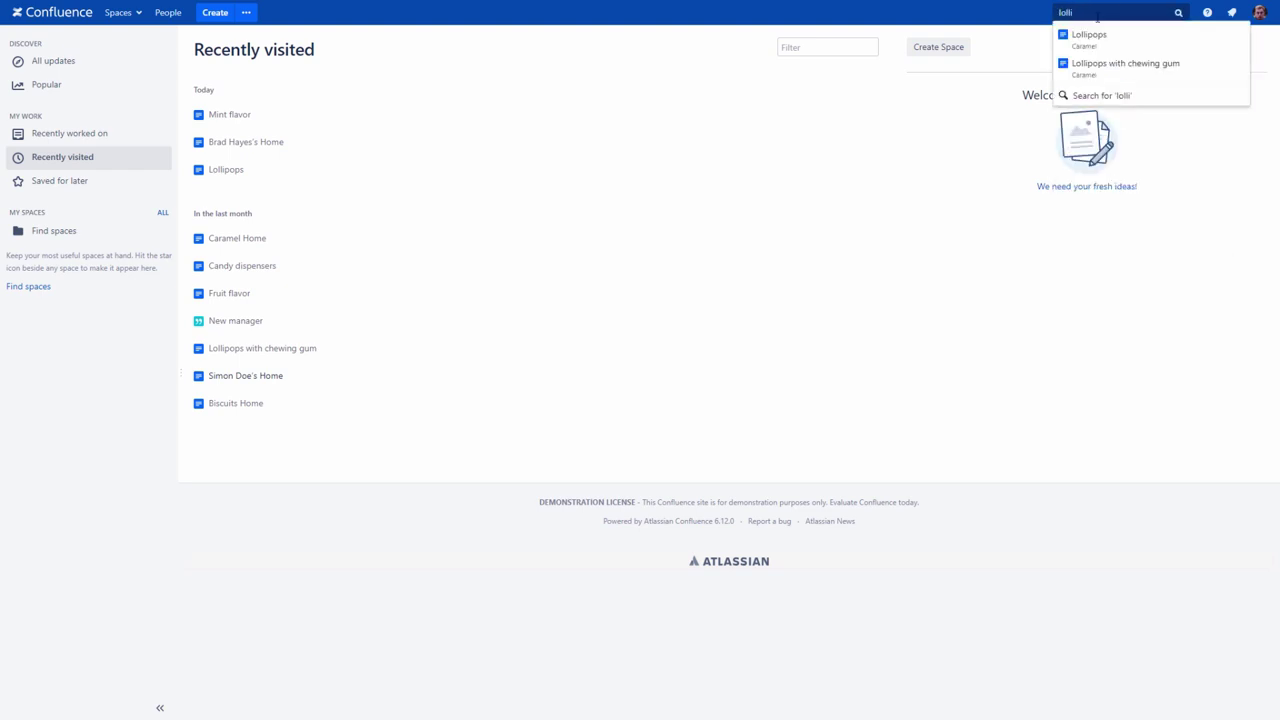
left_click(1080, 44)
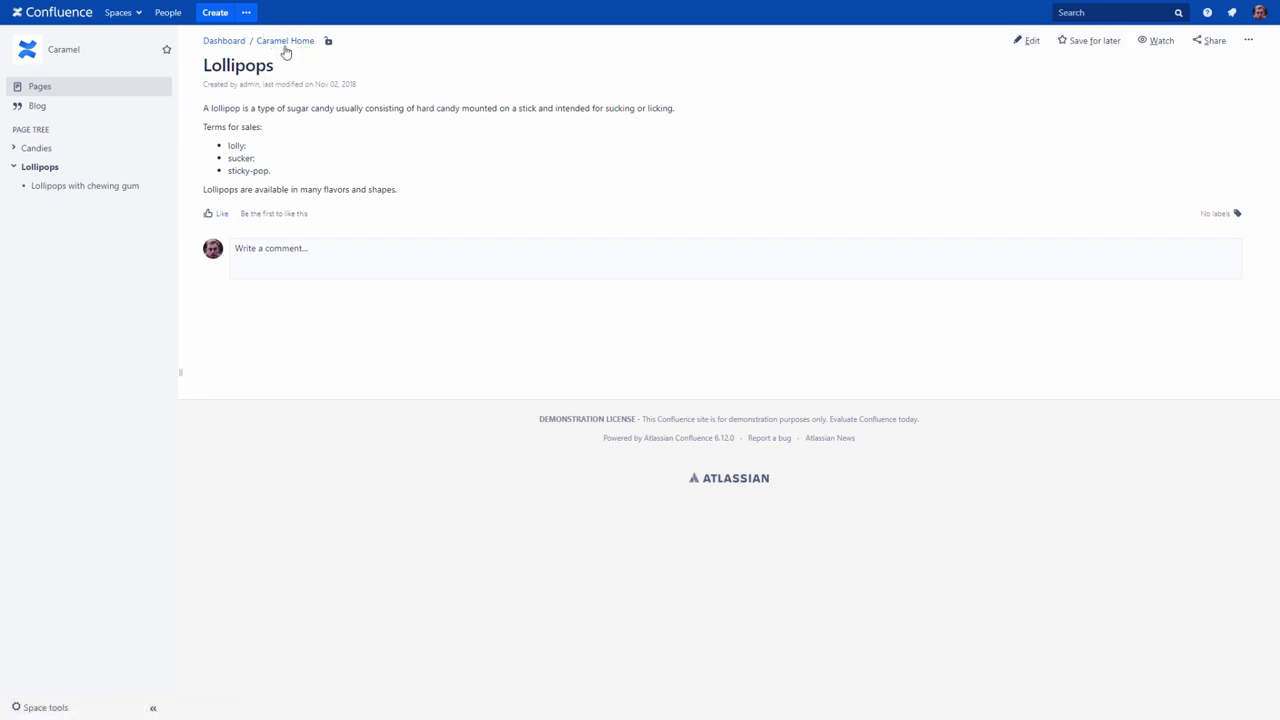
Start a new blog post in the Caramel space
left_click(246, 13)
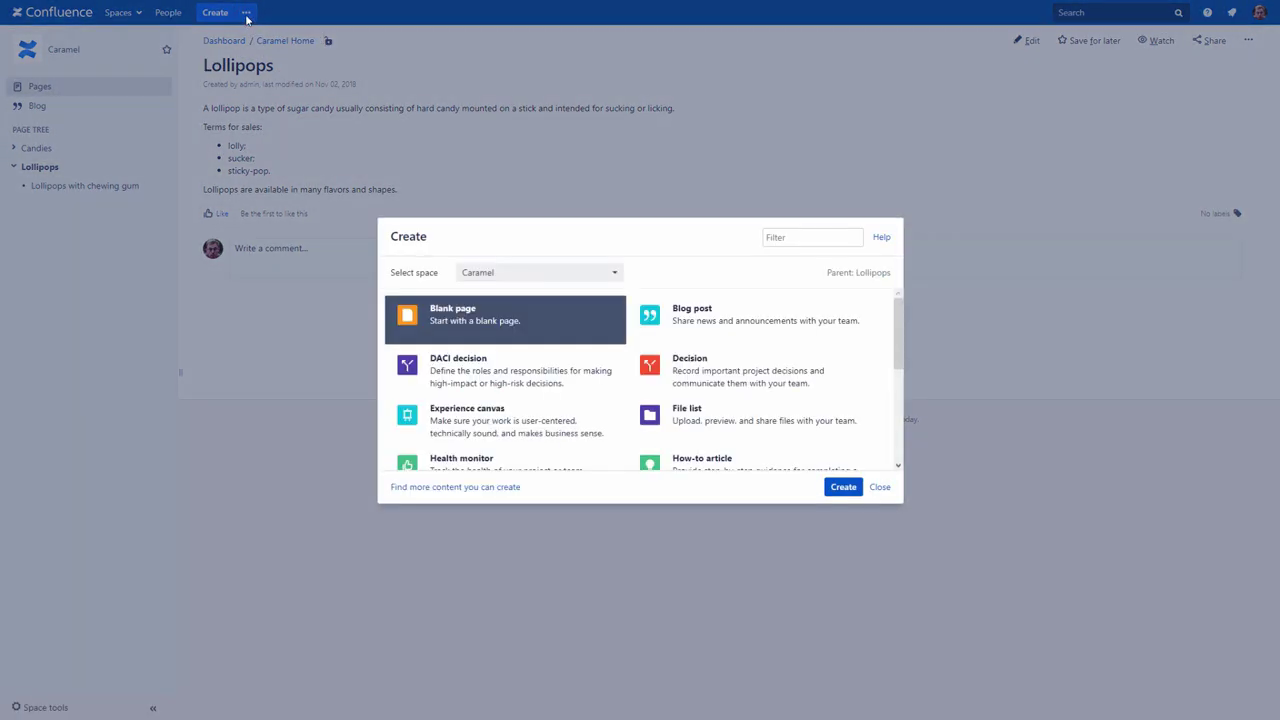
left_click(697, 316)
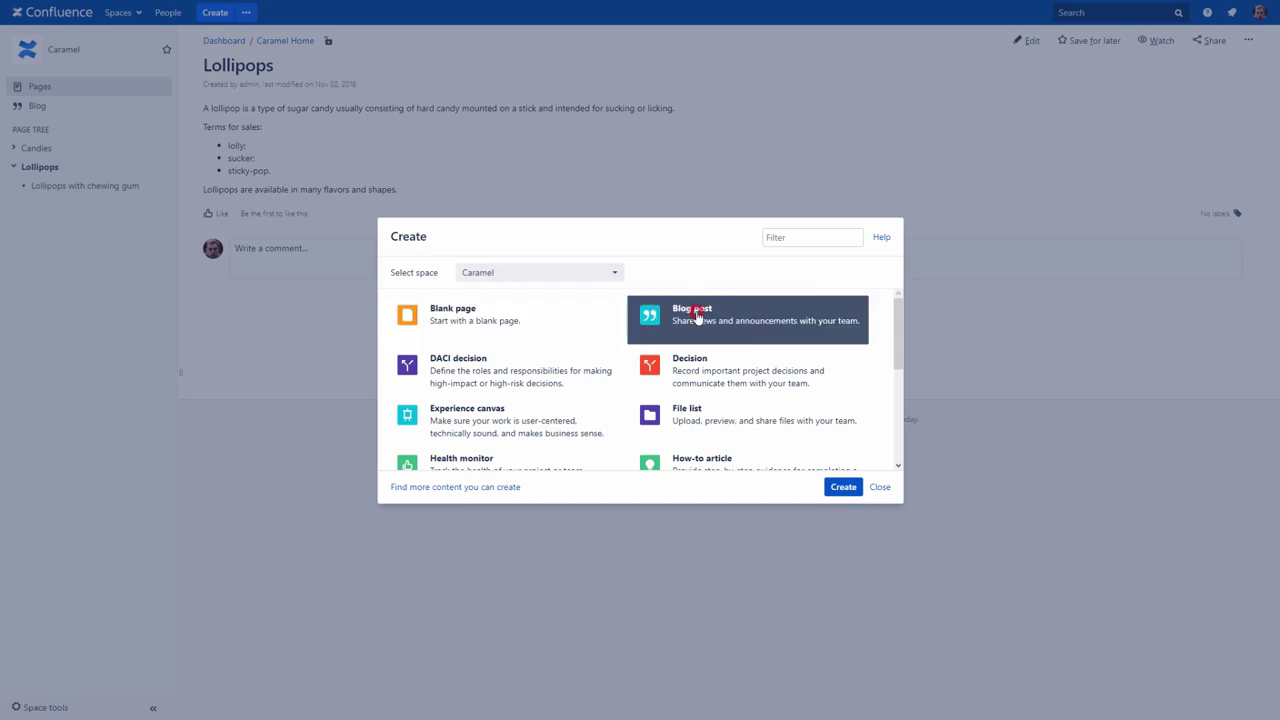
left_click(842, 487)
Title the post with the author's name, add a one-line intro about playing golf, and publish
type("John Smith")
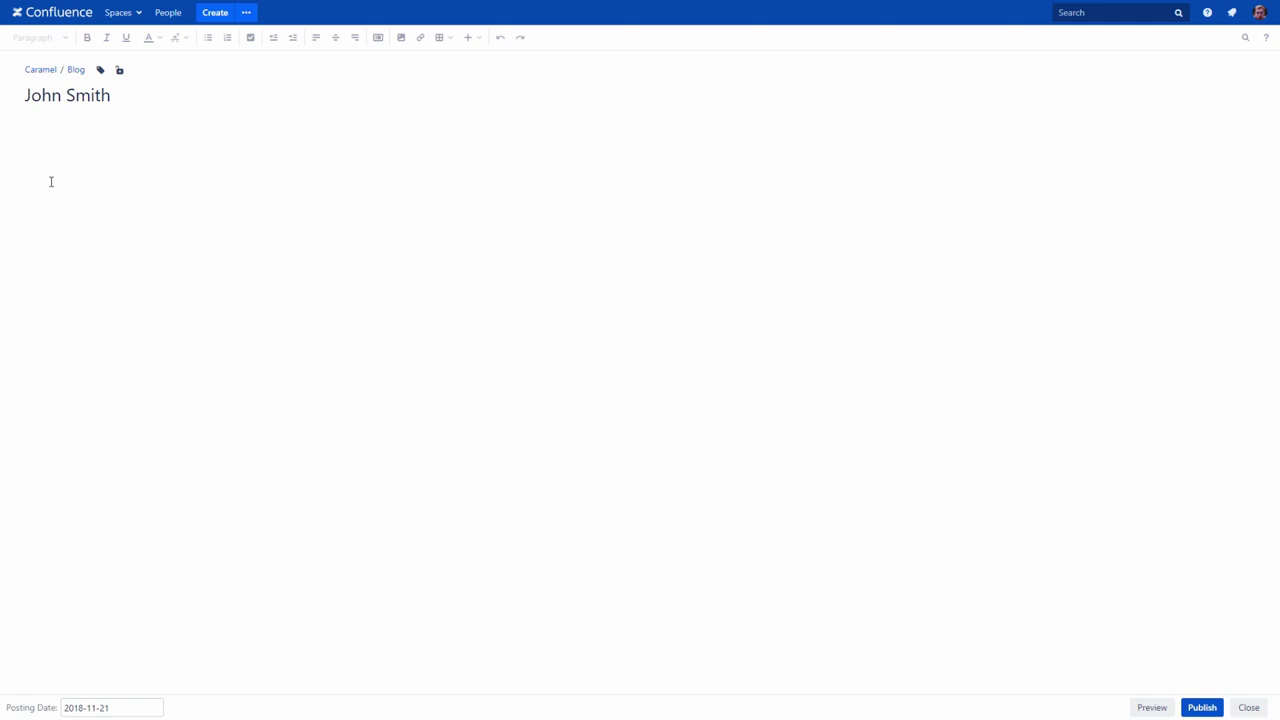
key("Return")
type("My name is Joh")
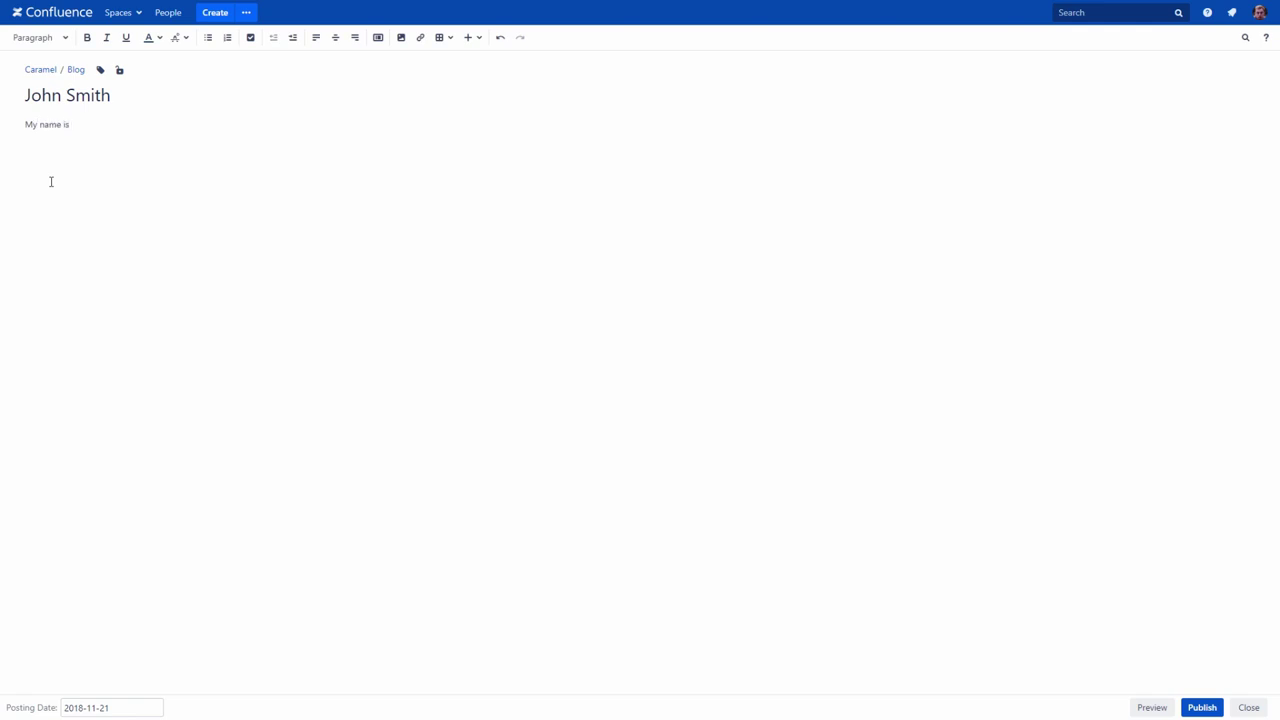
type("n. I like to play golf.")
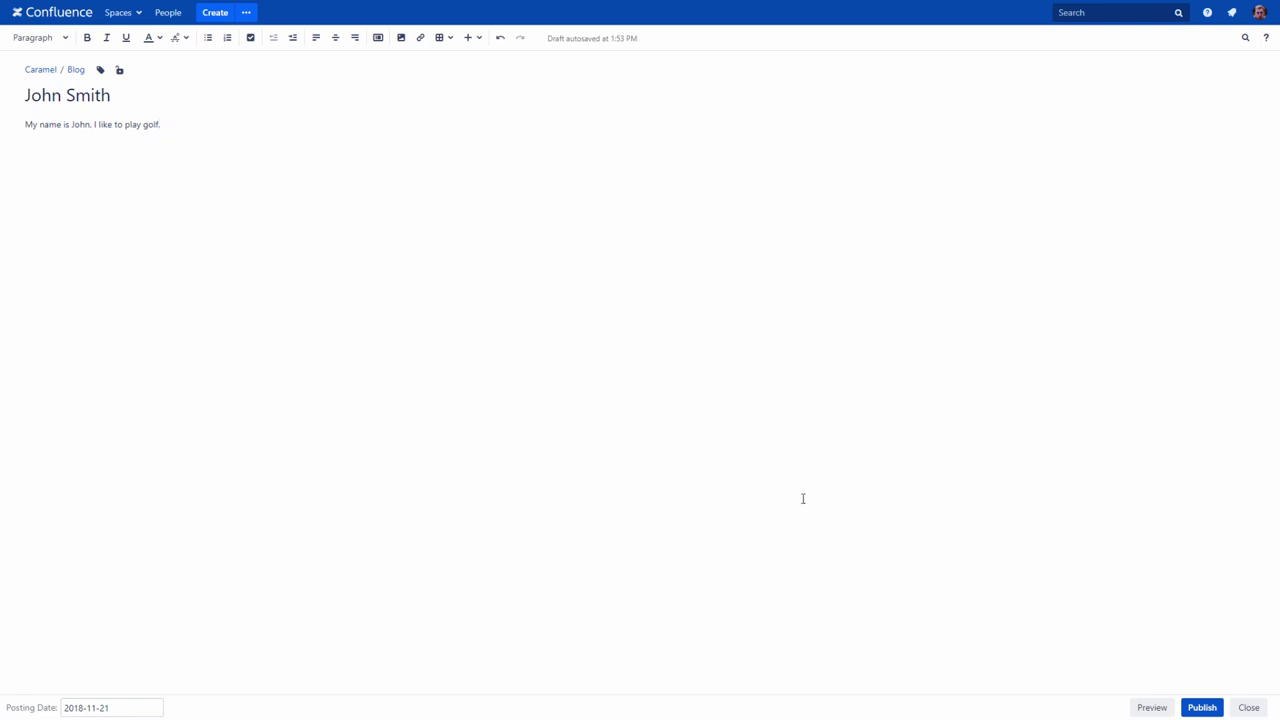
left_click(1202, 707)
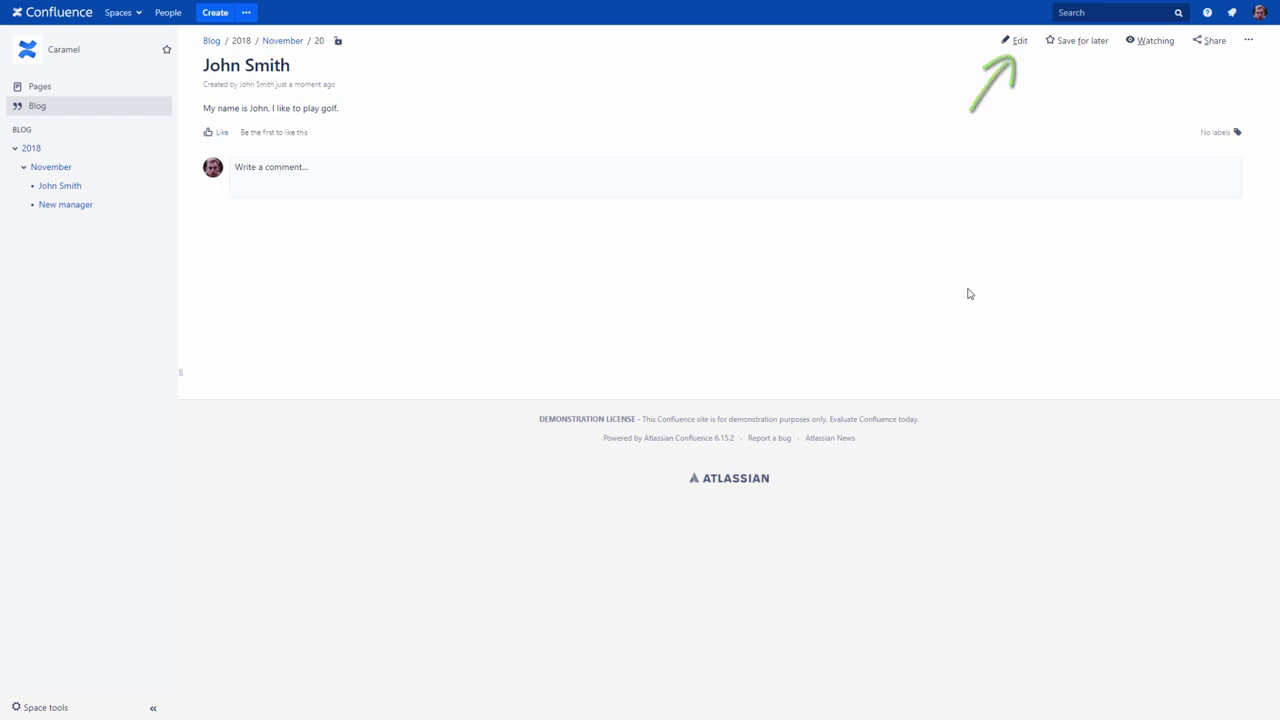
Reopen the blog post for editing and delete the intro sentence
left_click(1014, 40)
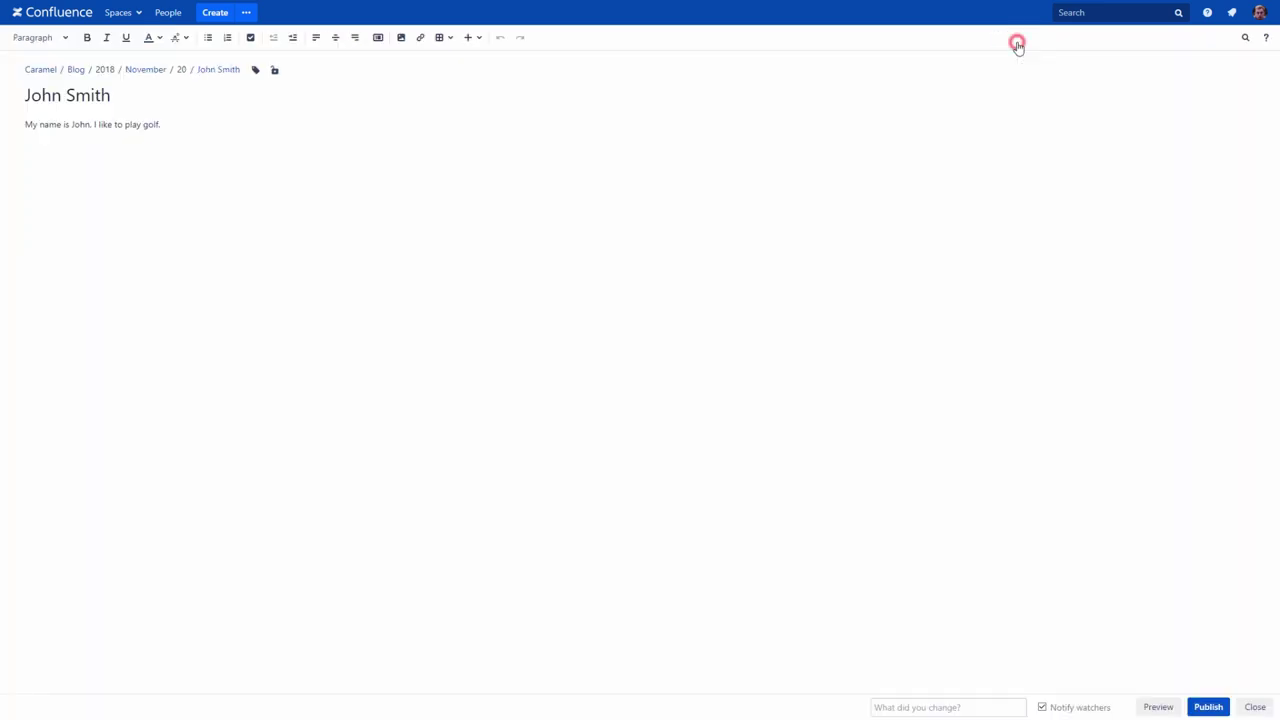
left_click_drag(157, 124, 6, 129)
key("BackSpace")
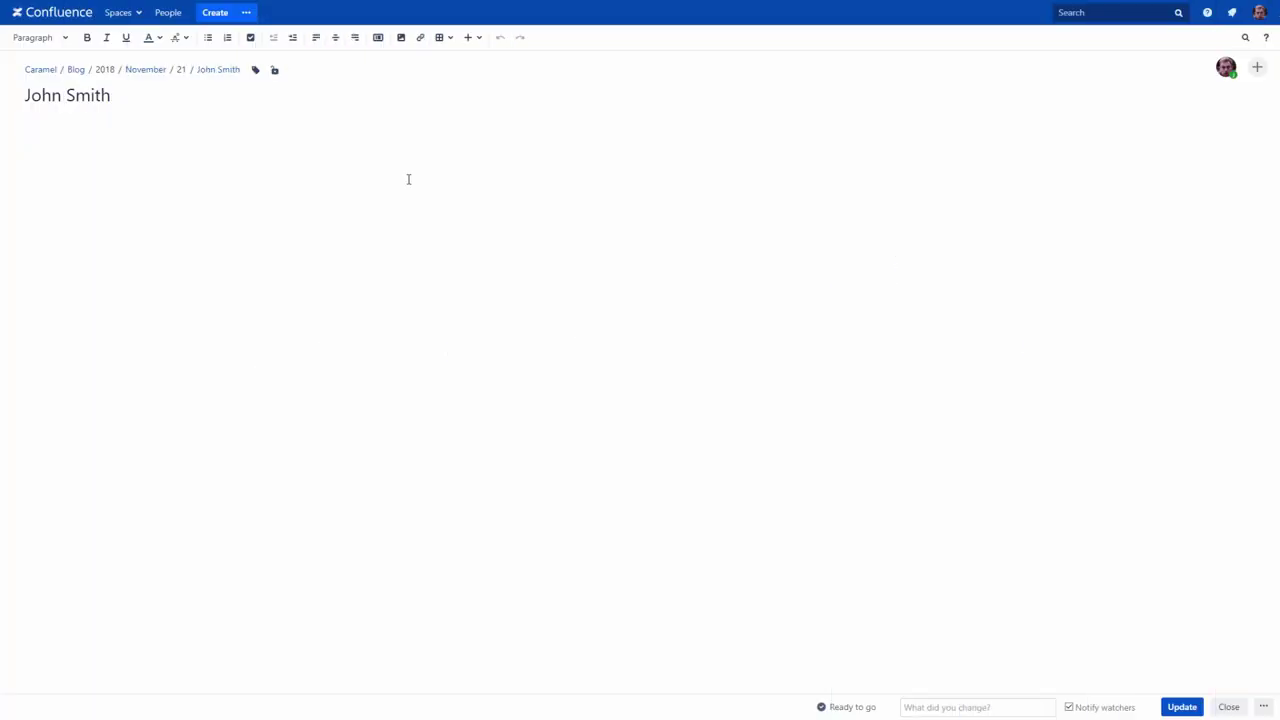
Insert a page layout and try out one-, two- and three-column rows, deleting the test rows
left_click(378, 38)
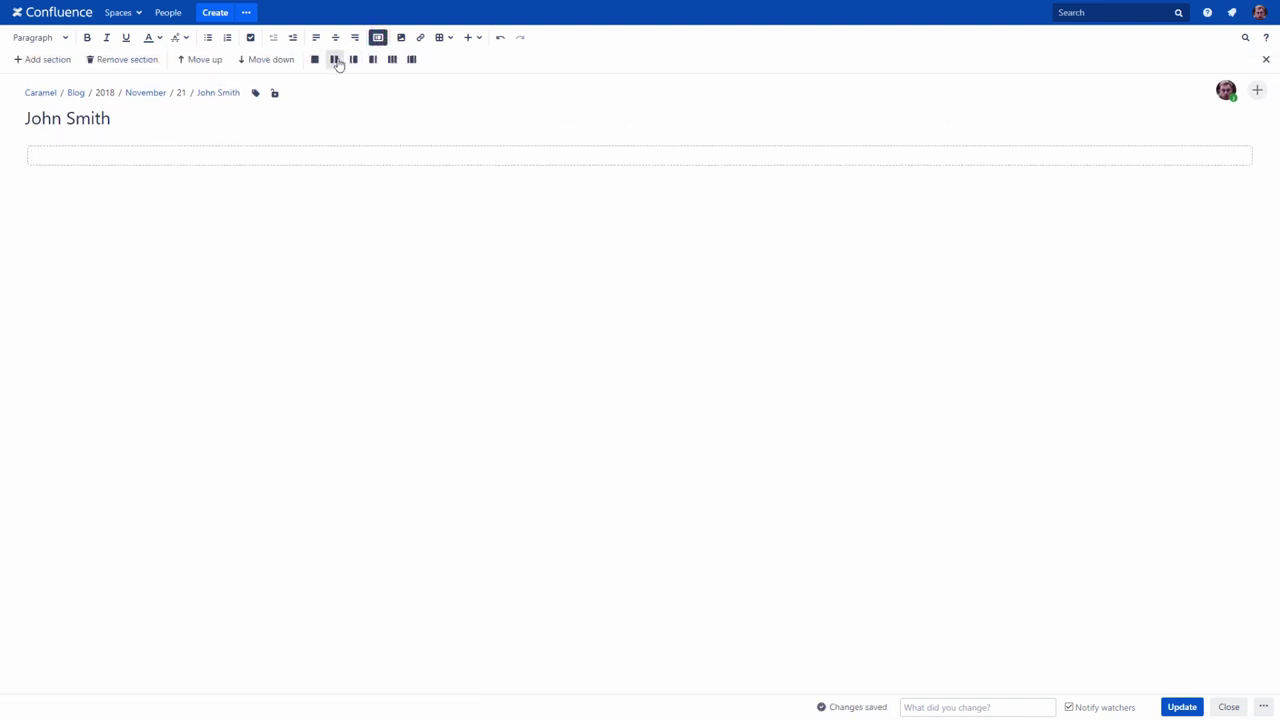
left_click(335, 60)
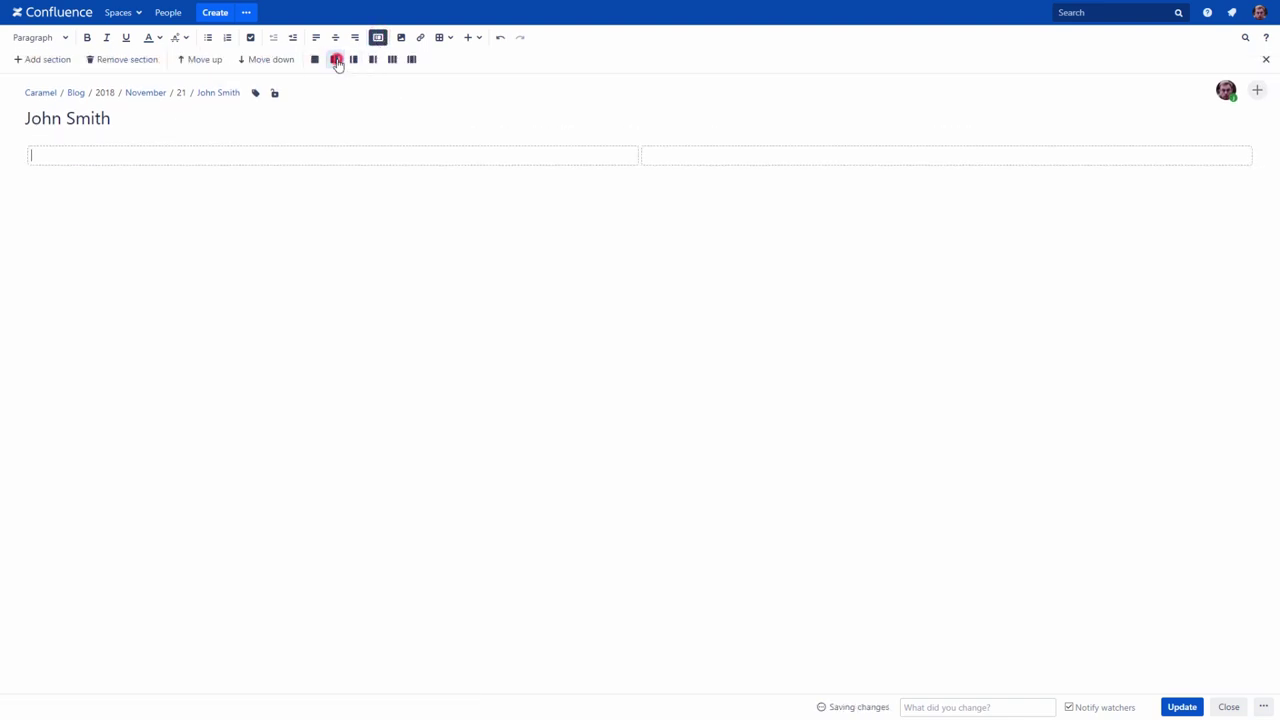
left_click(55, 60)
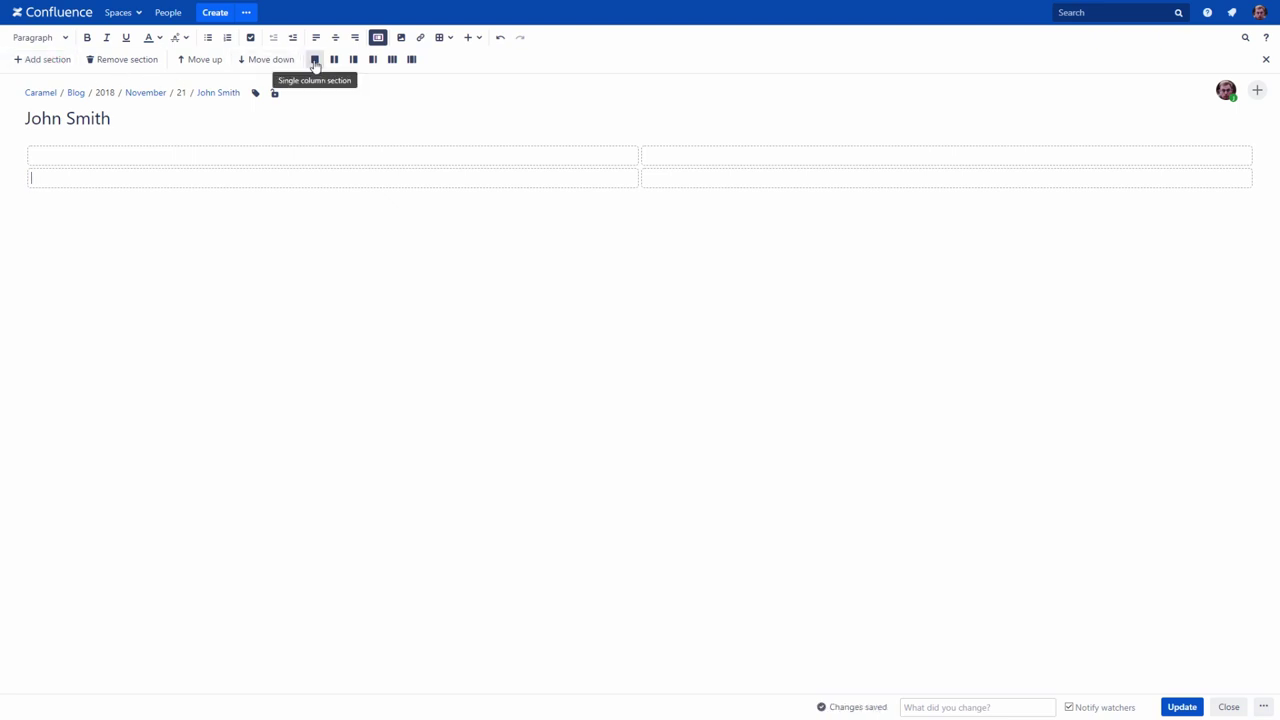
left_click(314, 60)
left_click(45, 61)
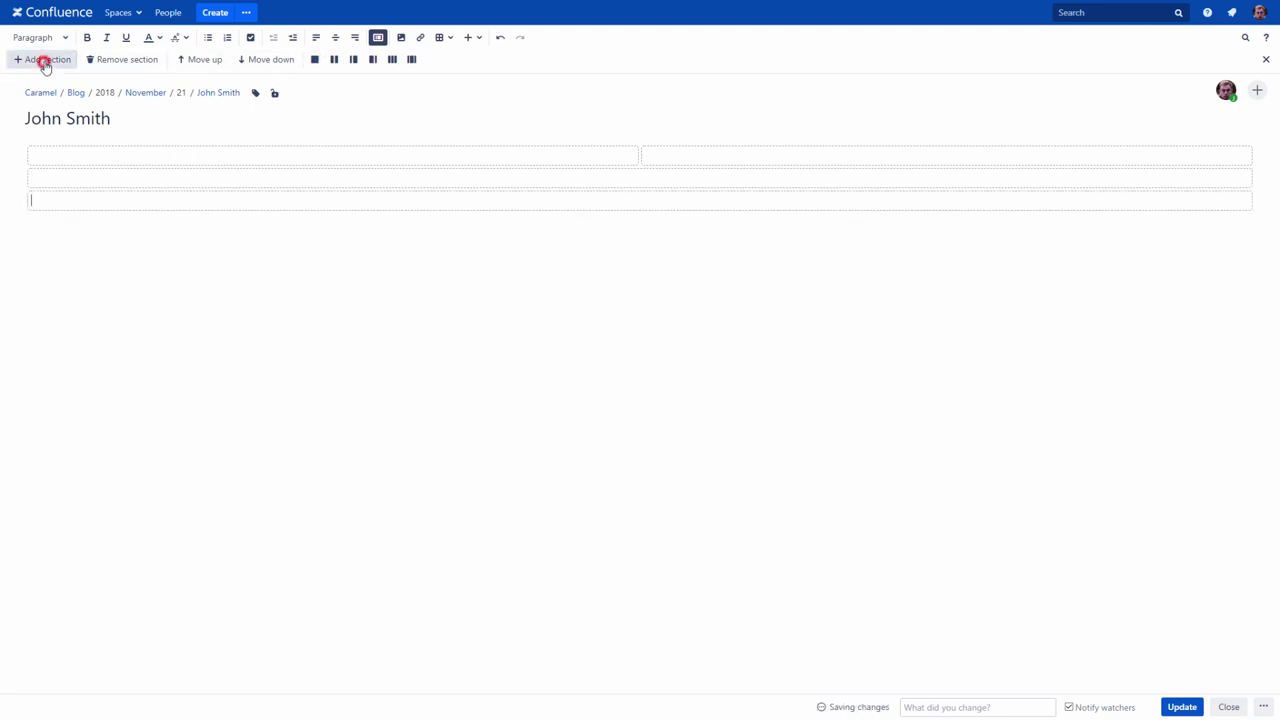
left_click(392, 60)
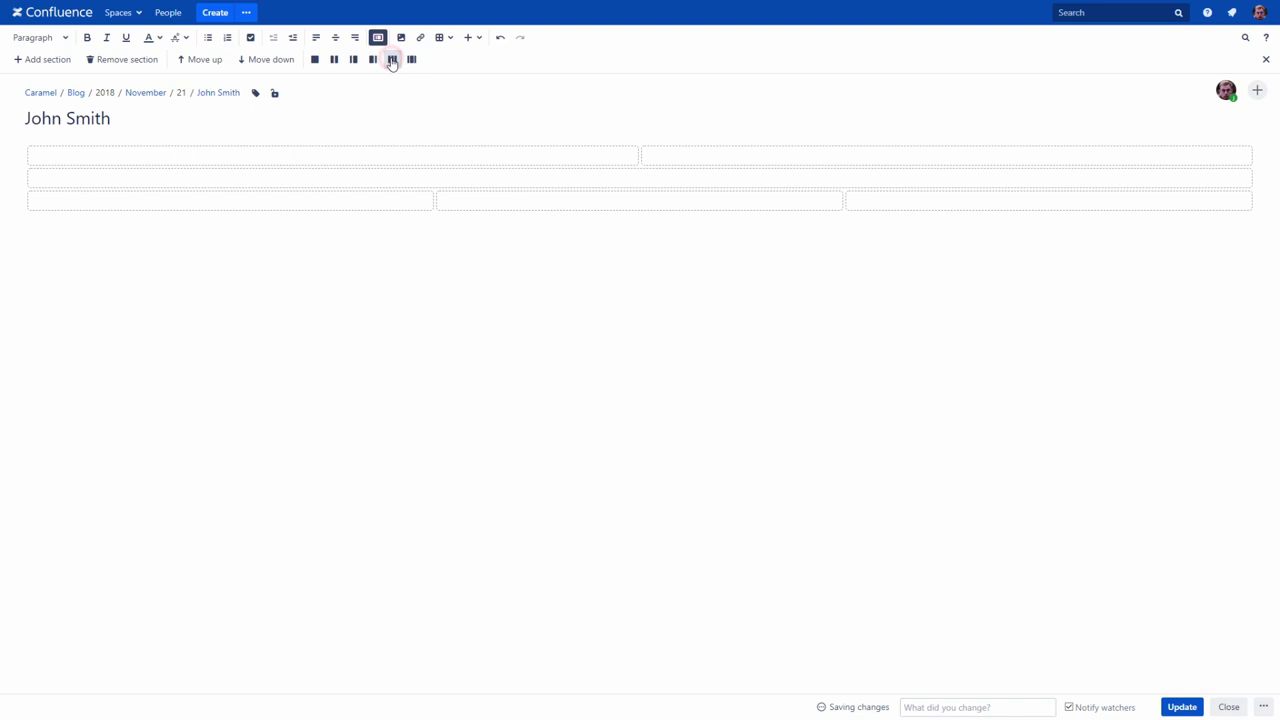
left_click(130, 60)
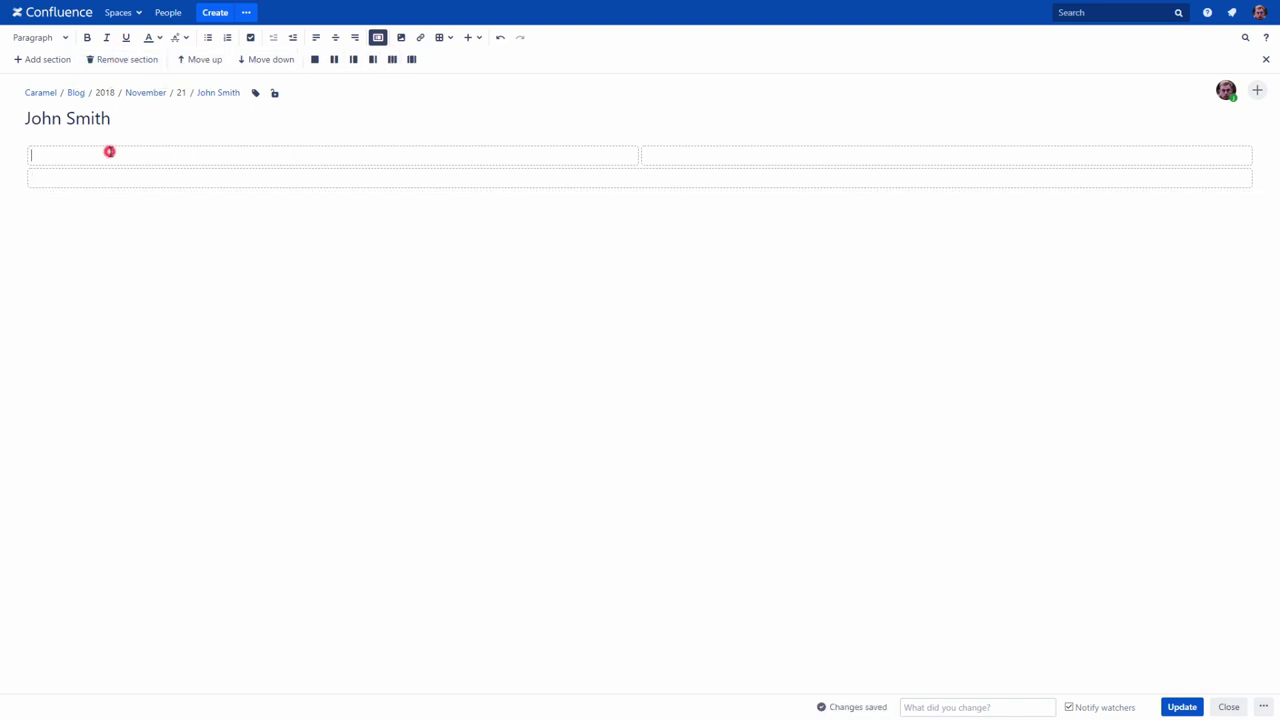
type("123")
left_click(651, 156)
type("456")
left_click(312, 62)
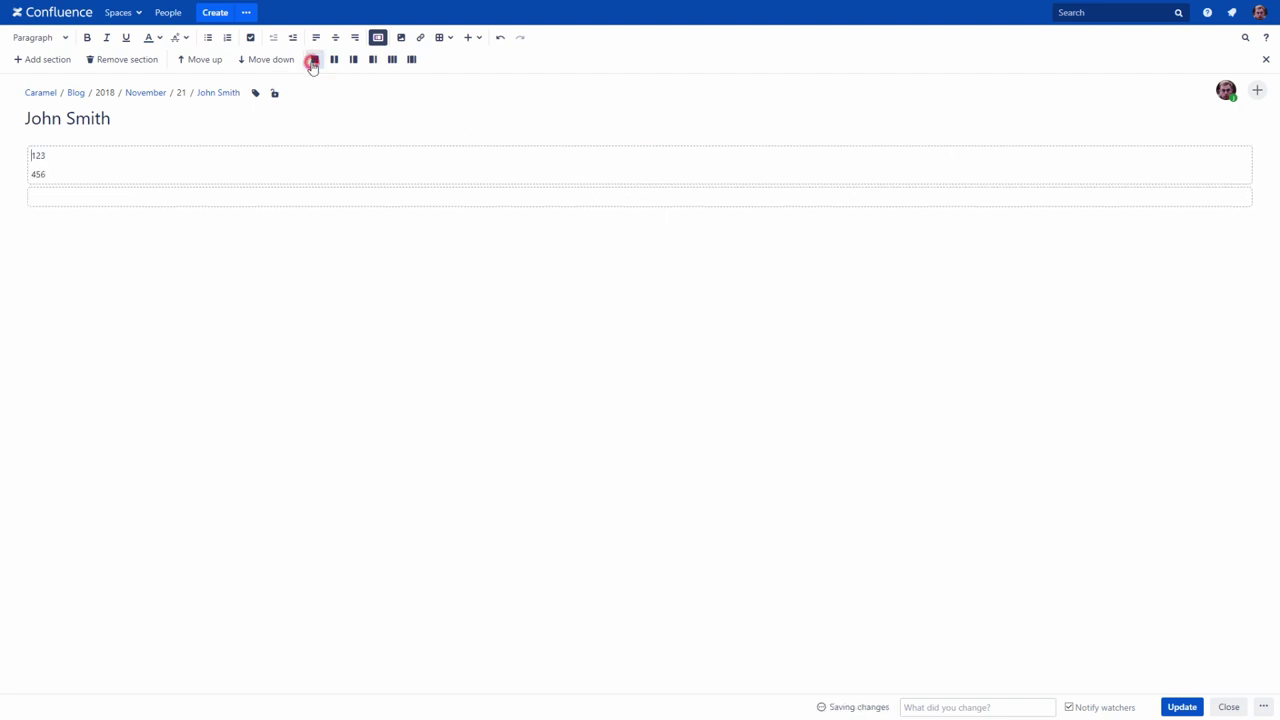
left_click(142, 62)
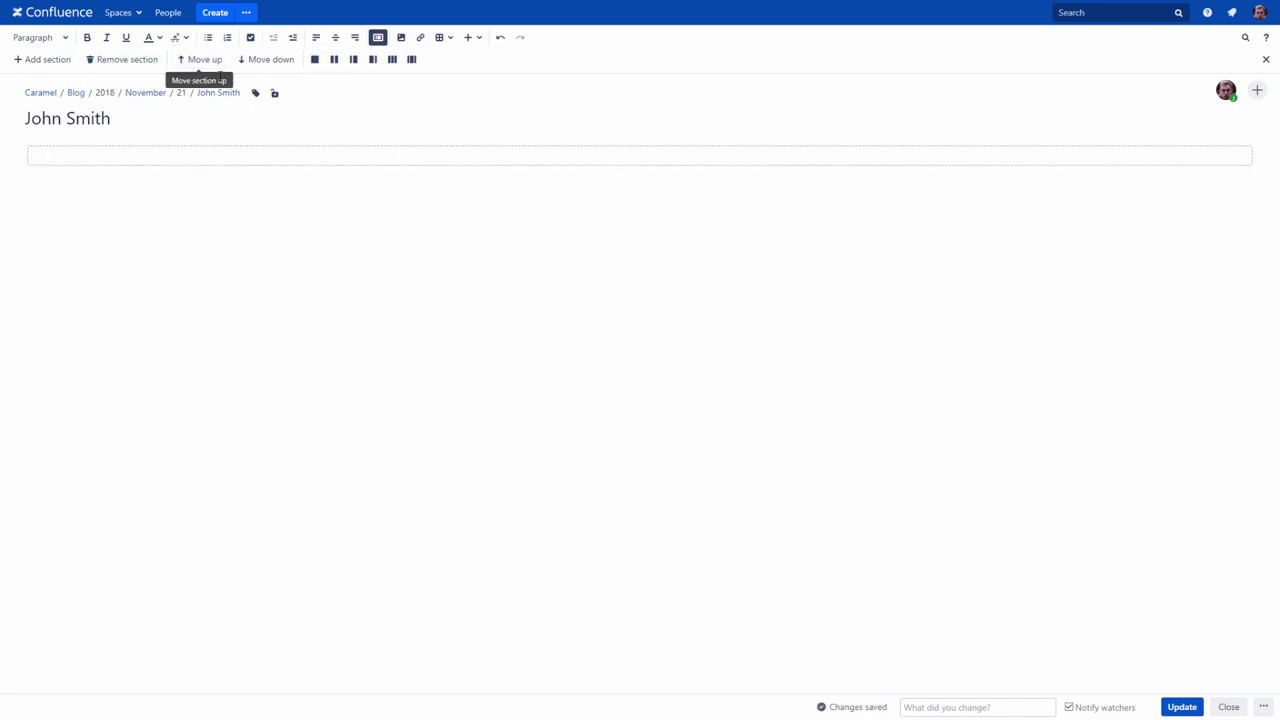
Add a three-column row and a two-column row, moving the two-column row above it
left_click(48, 59)
left_click(391, 60)
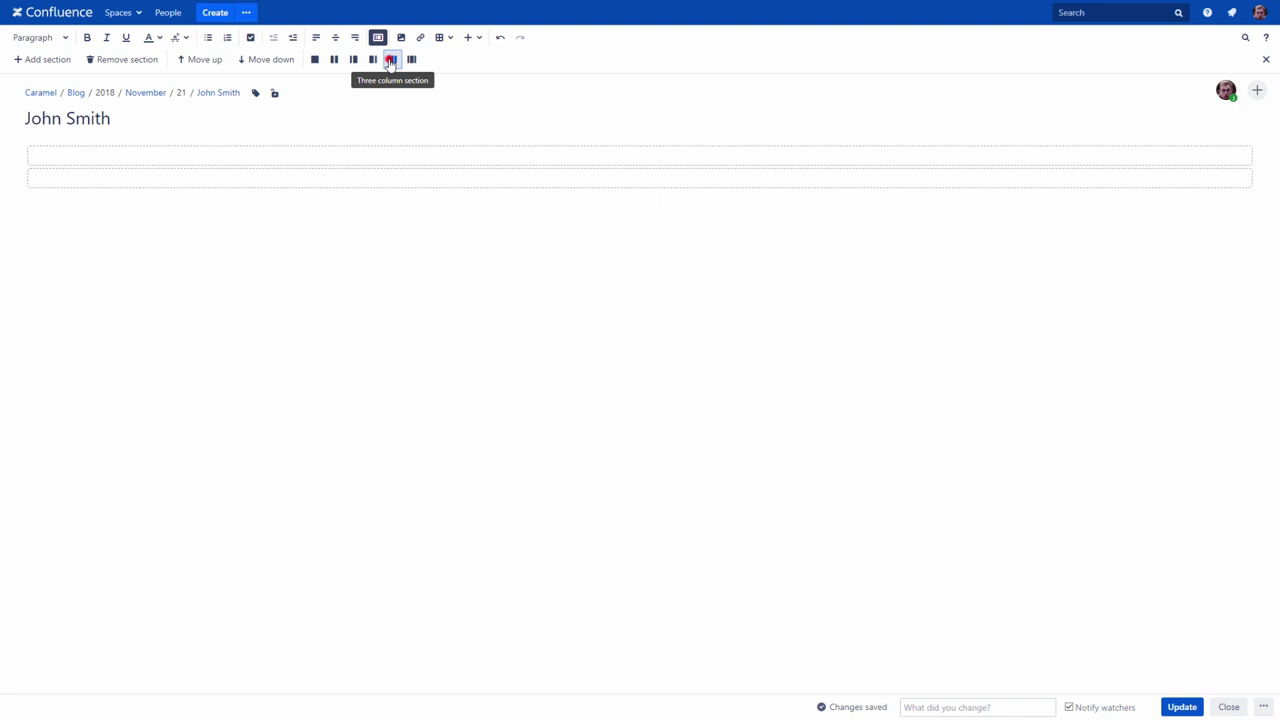
left_click(60, 61)
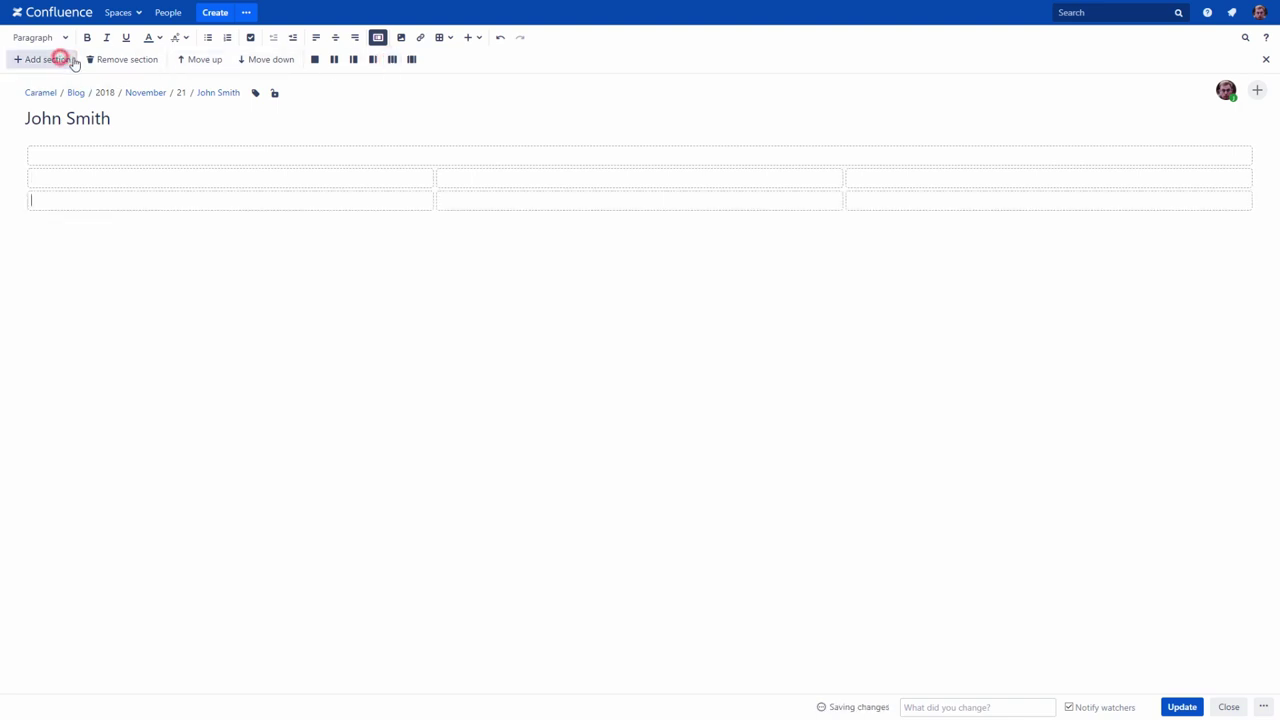
left_click(334, 61)
left_click(211, 64)
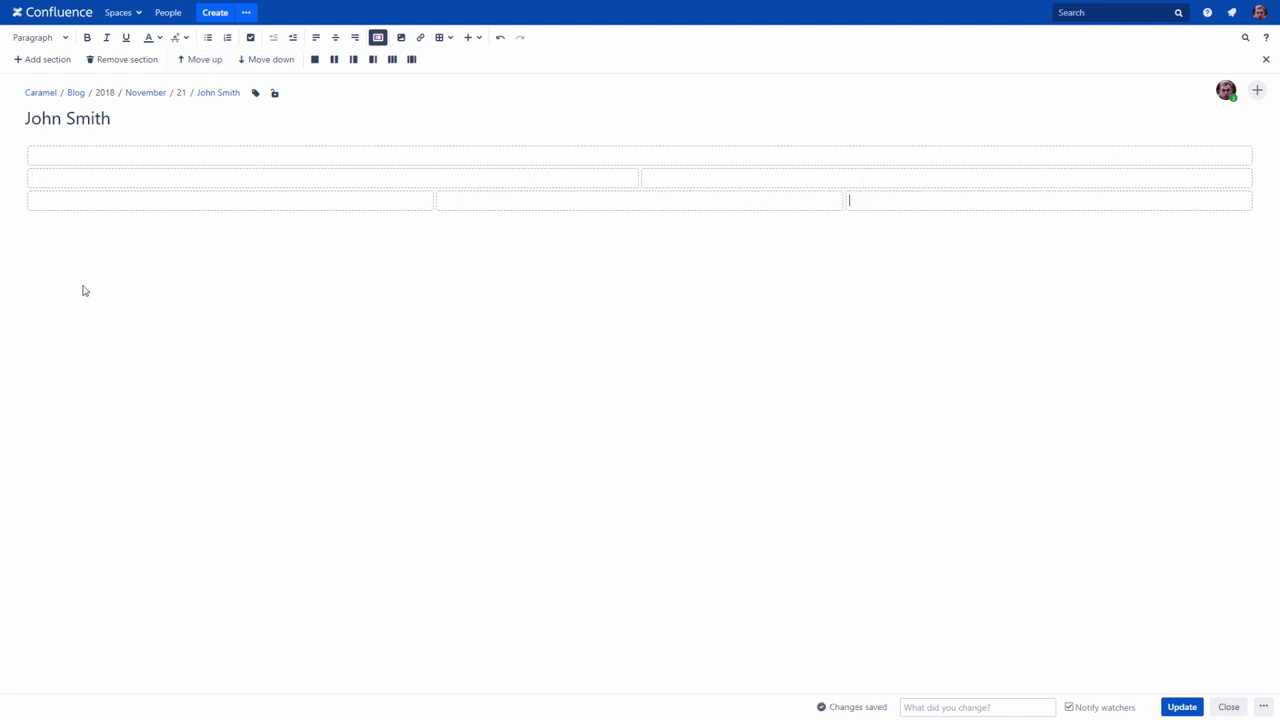
Write About me (Heading 1), then Education and Work experience (Heading 2) in the top row
left_click(53, 157)
type("About me")
key("Return")
type("Education")
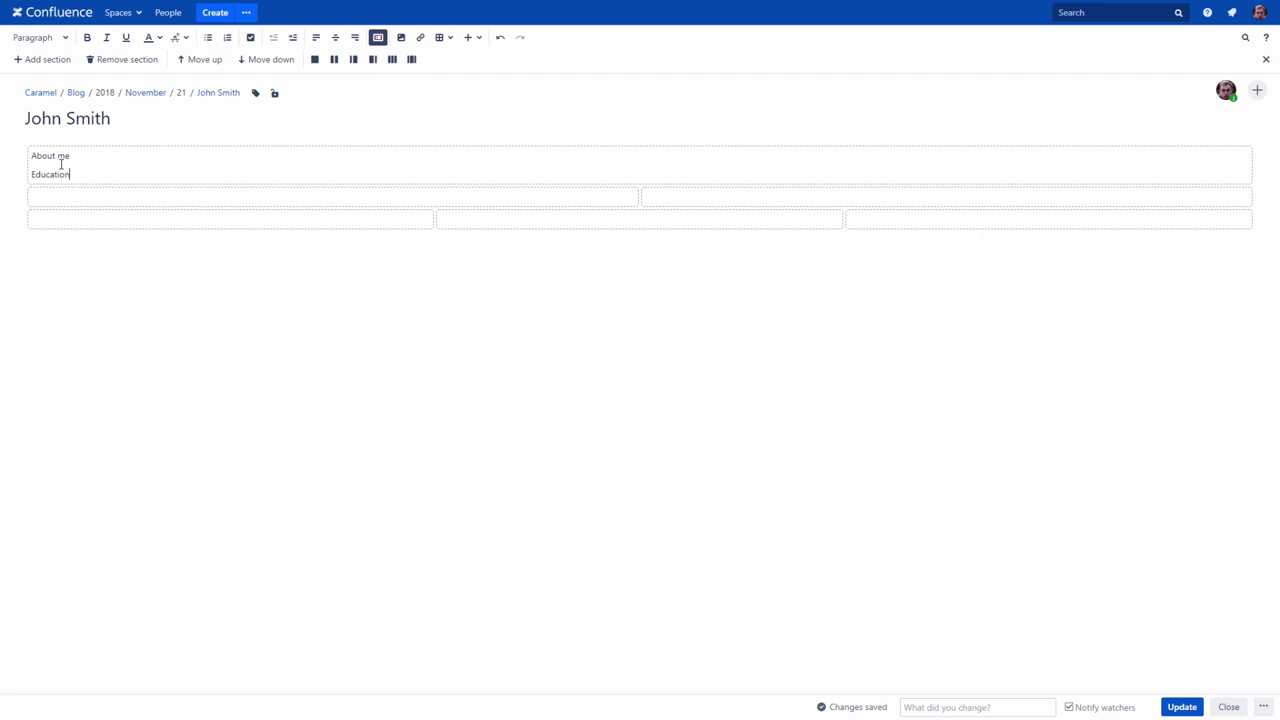
key("Return")
type("Work experience")
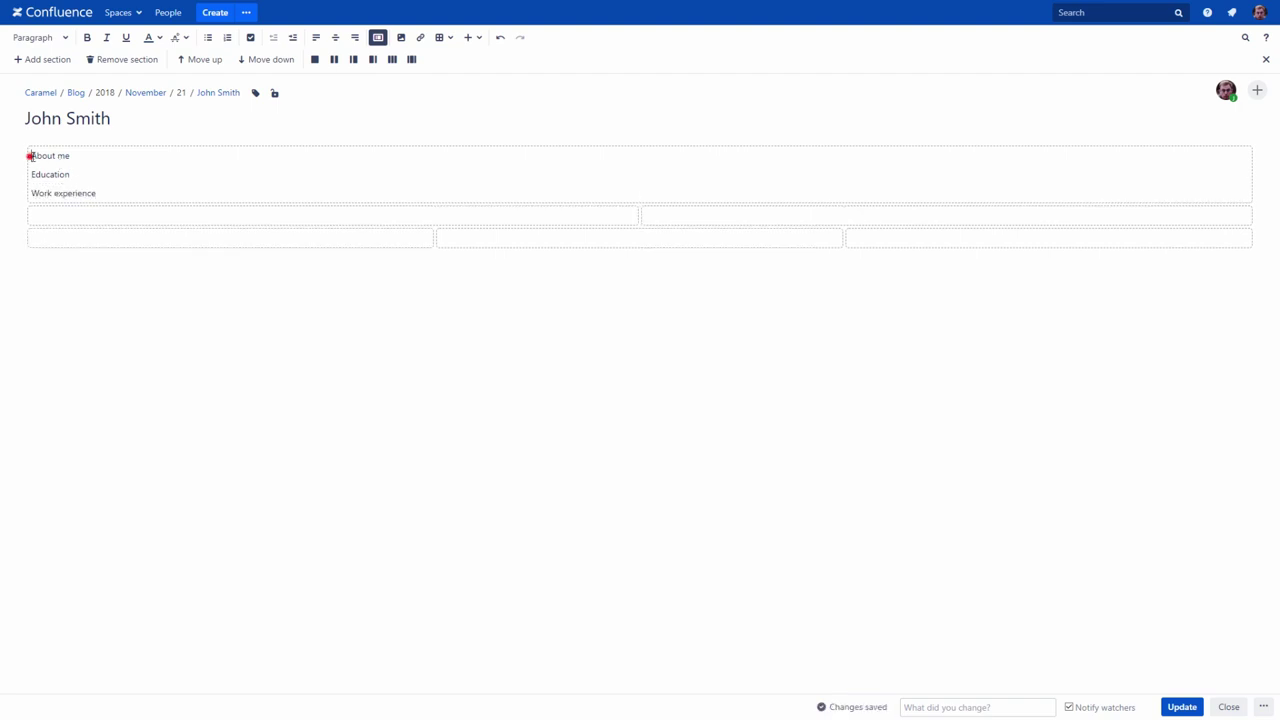
triple_click(30, 156)
left_click(62, 37)
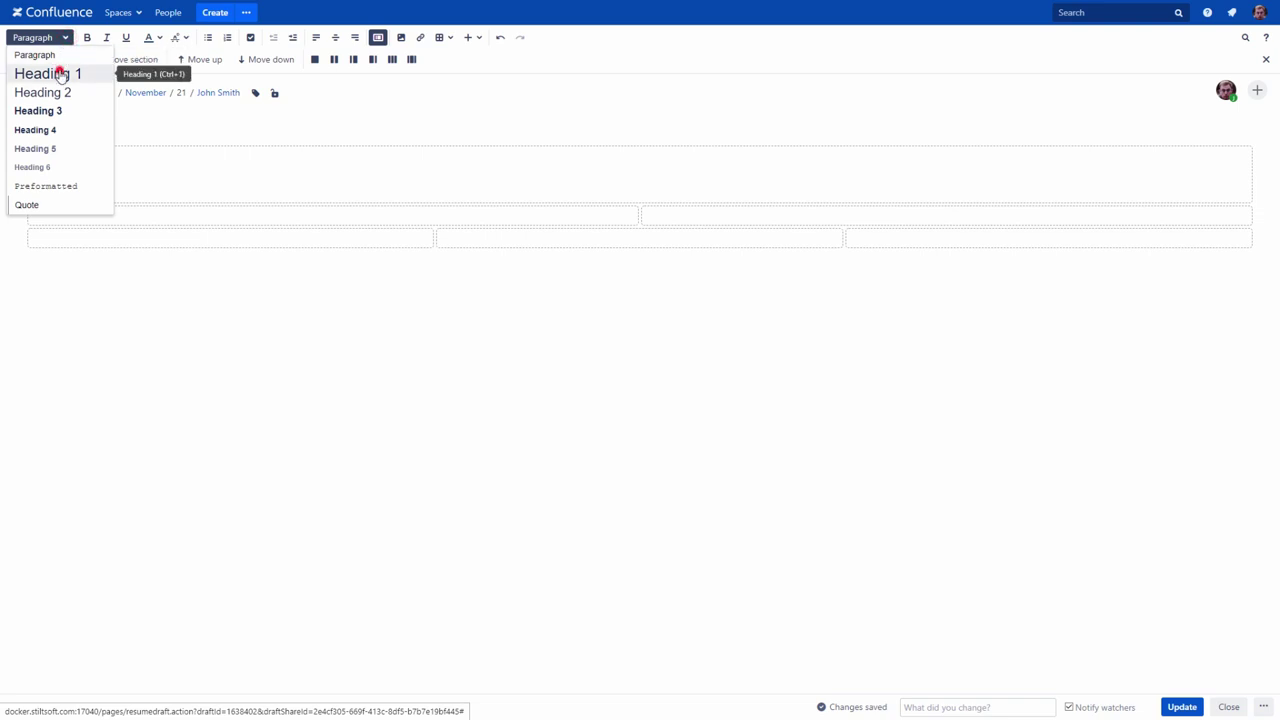
left_click(60, 75)
left_click_drag(31, 180, 97, 199)
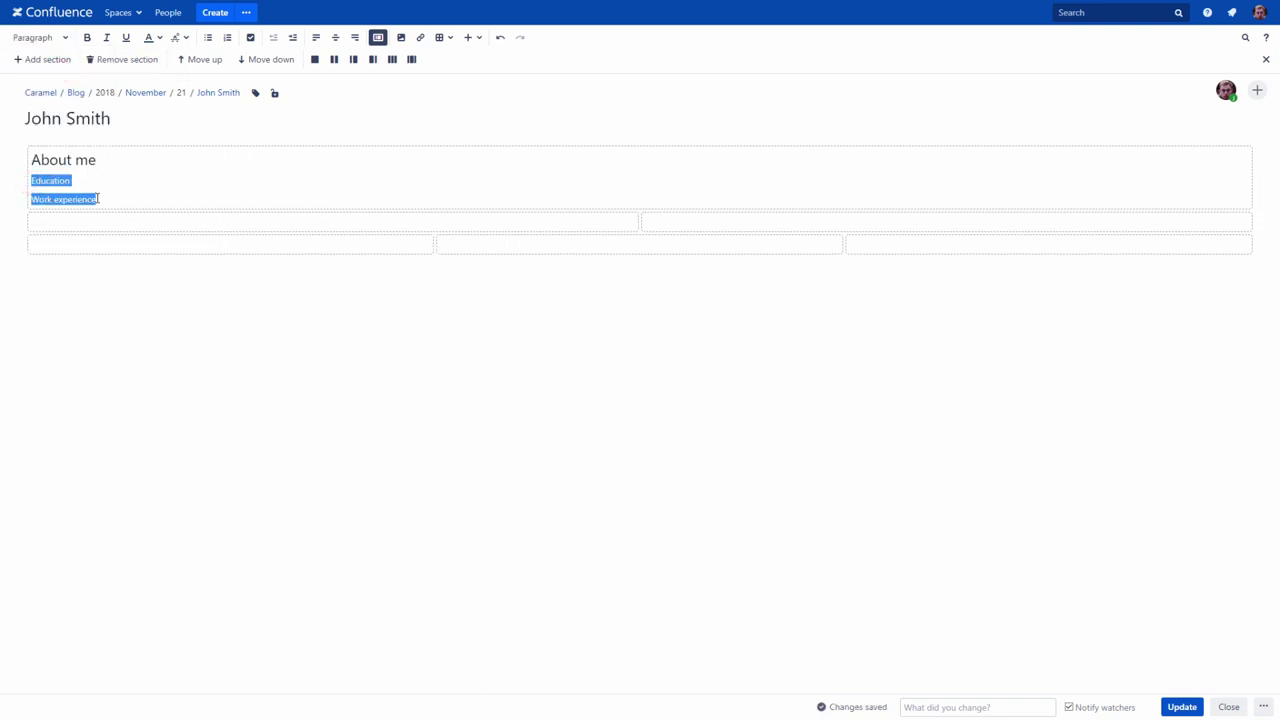
left_click(55, 43)
left_click(51, 92)
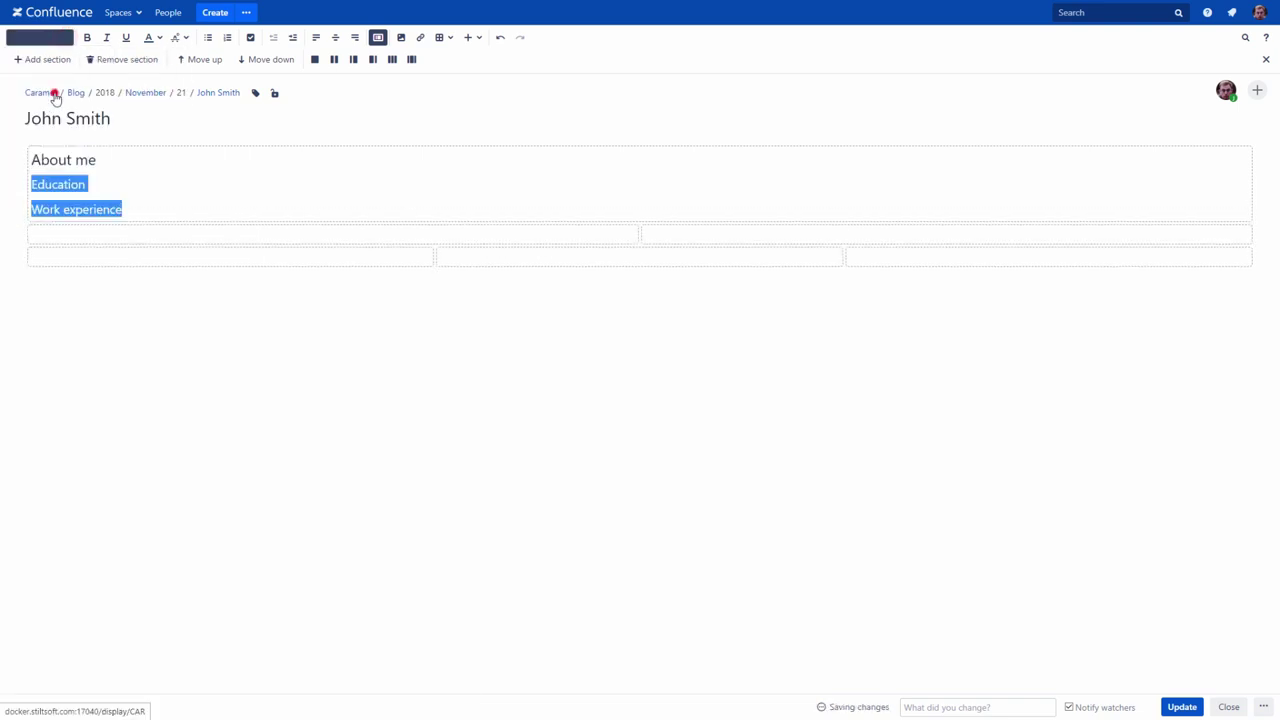
Enter Best project 1 and Best project 2 in the two cells as Heading 3
left_click(49, 234)
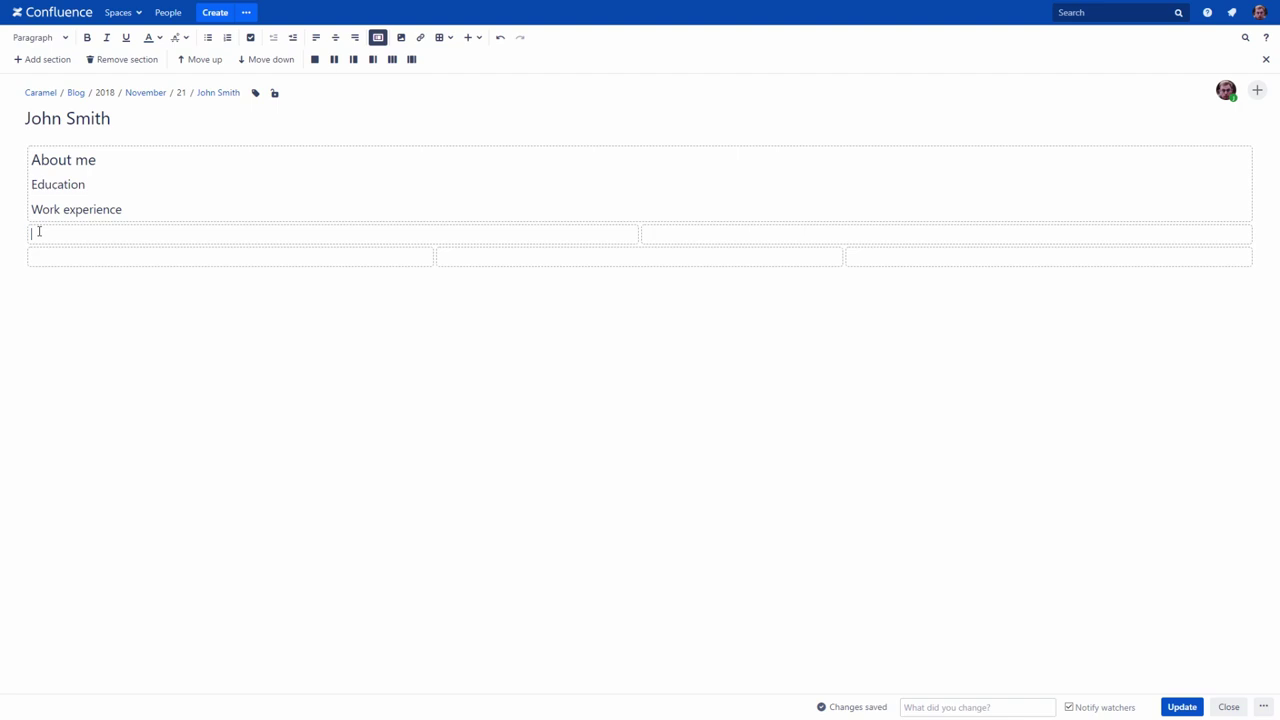
type("Best project 1")
left_click(726, 232)
type("Bes")
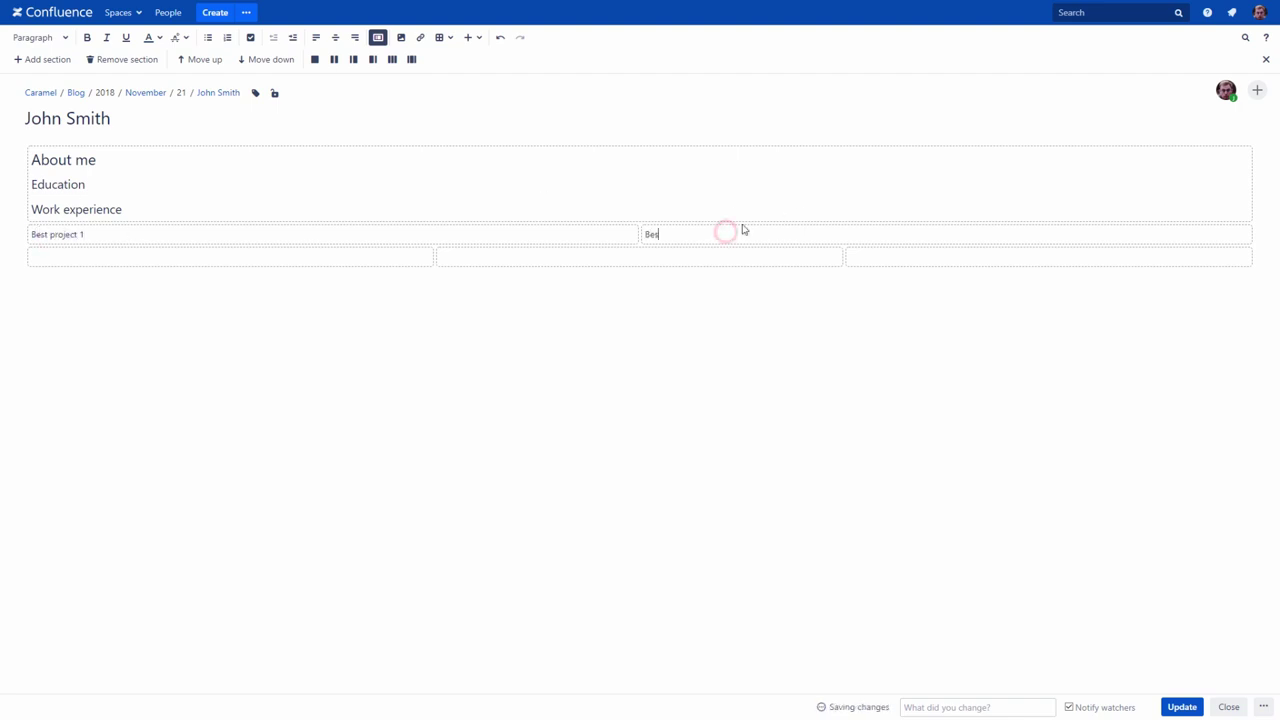
type("t project 2")
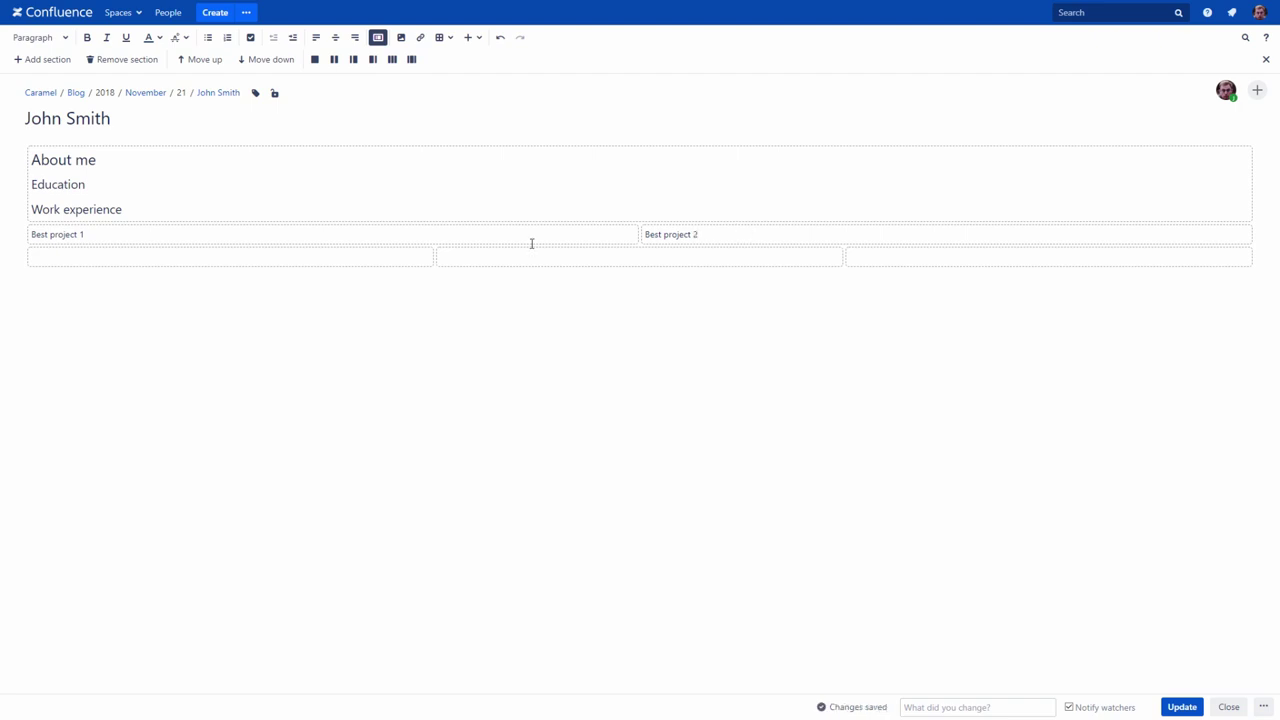
triple_click(83, 234)
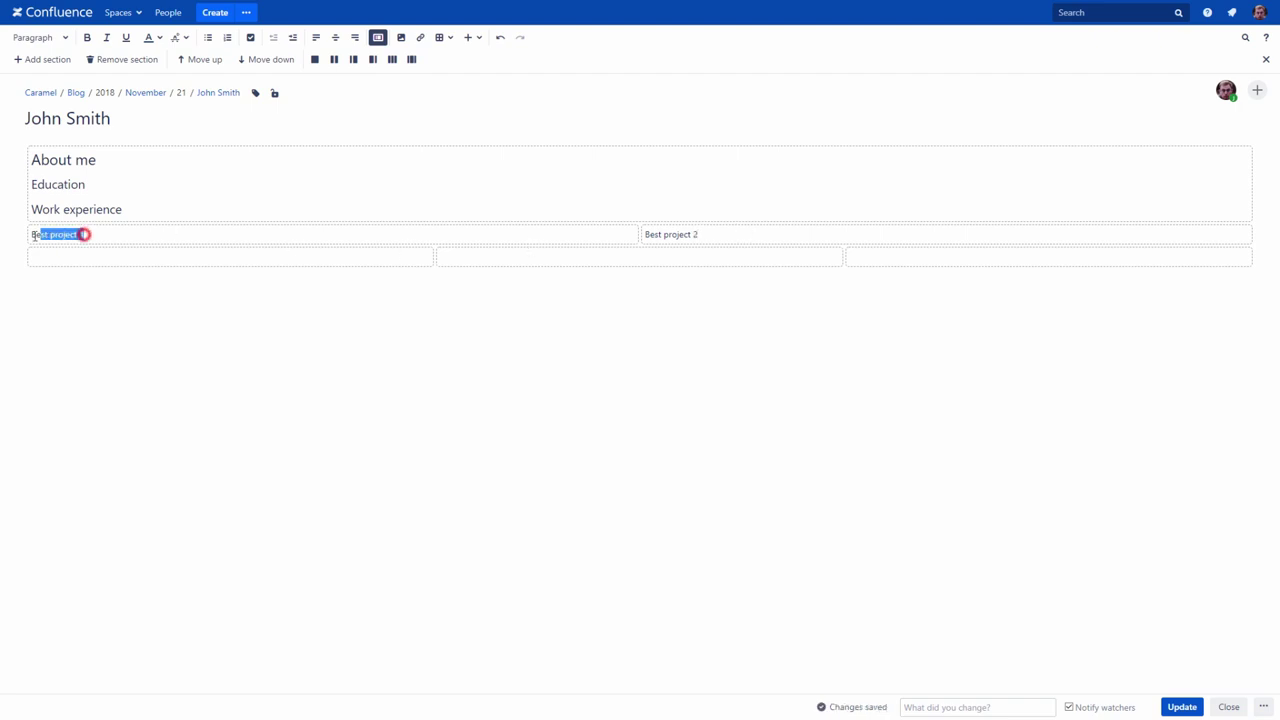
left_click(65, 37)
left_click(40, 110)
triple_click(706, 234)
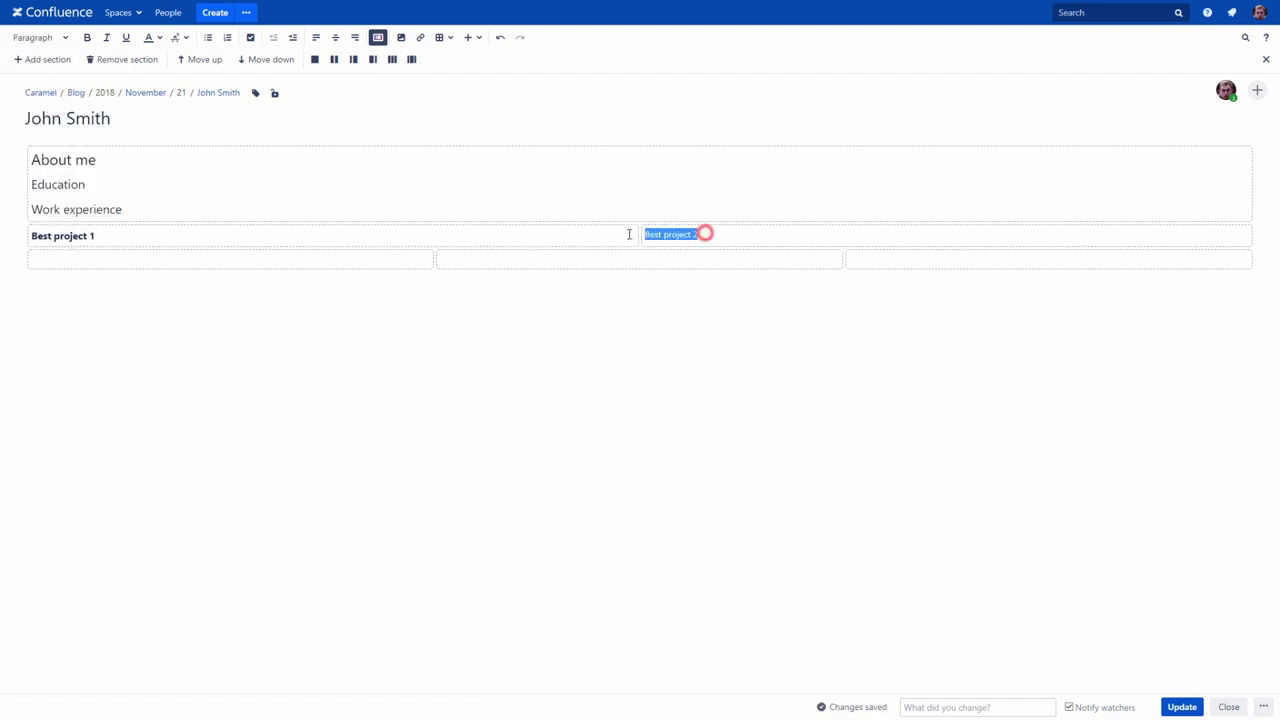
left_click(67, 38)
left_click(57, 109)
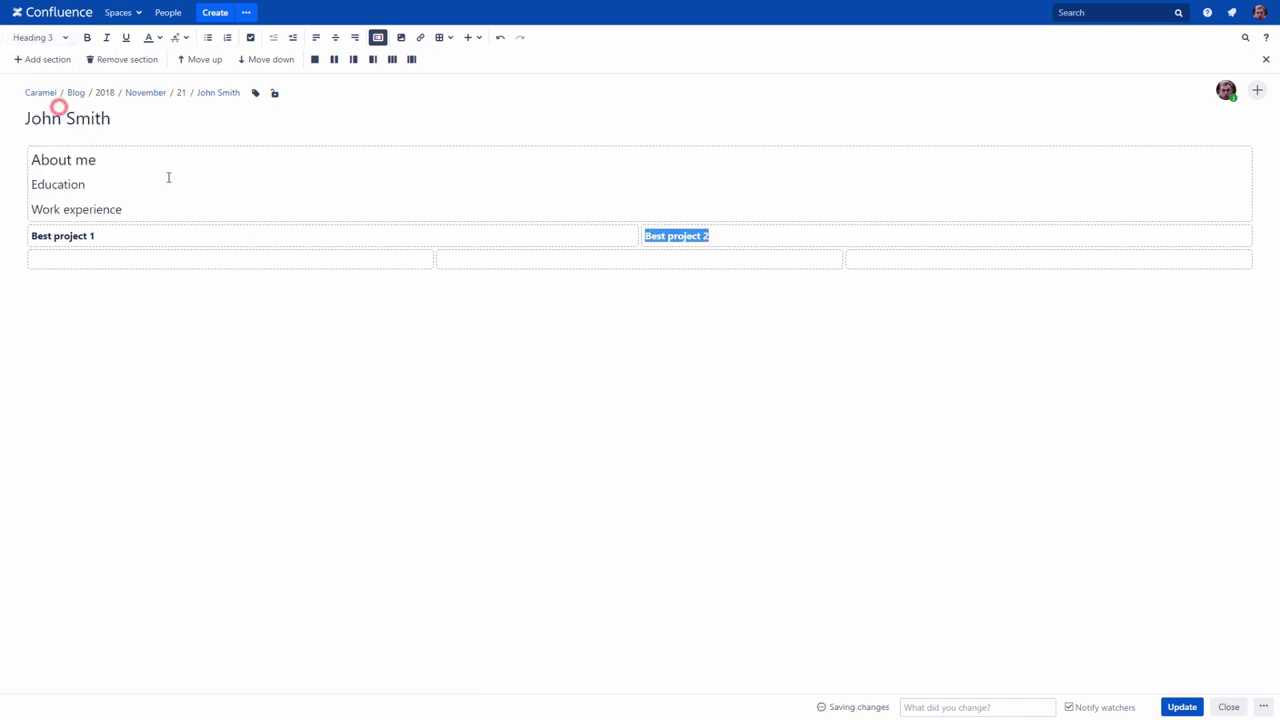
Centre both Best project headings and publish the updated post
left_click(160, 234)
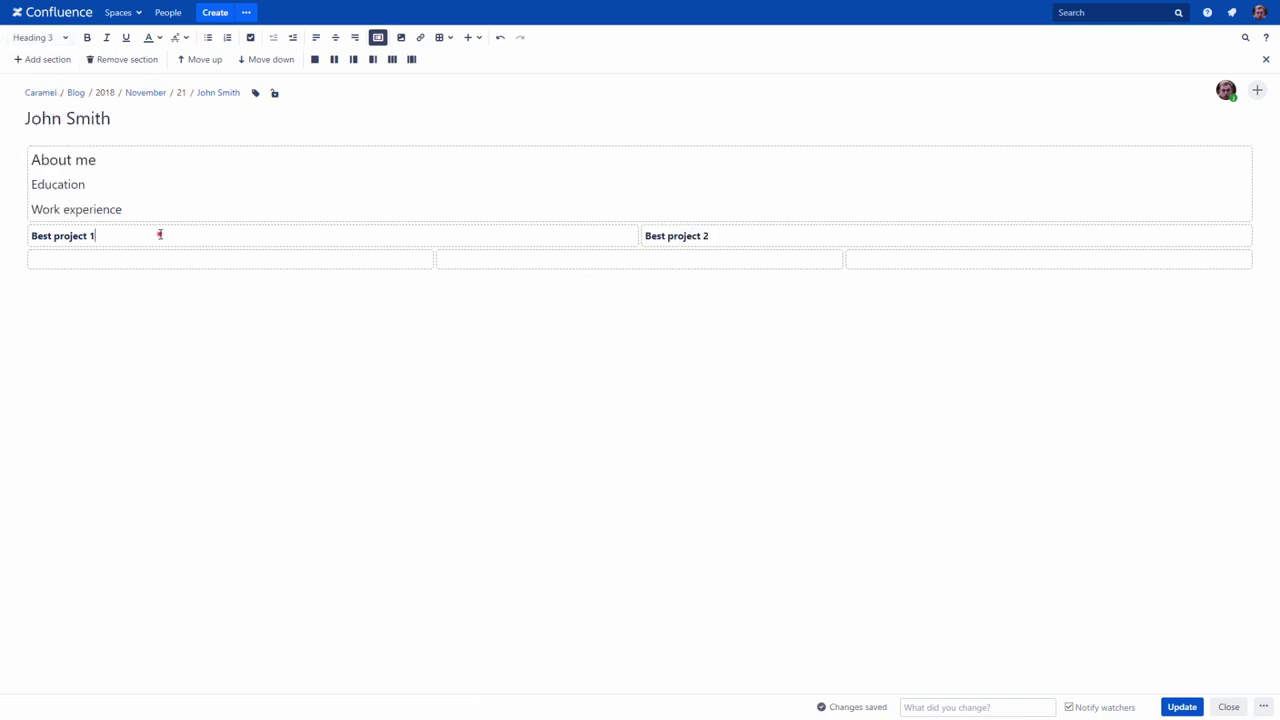
left_click(336, 37)
left_click(729, 235)
left_click(336, 37)
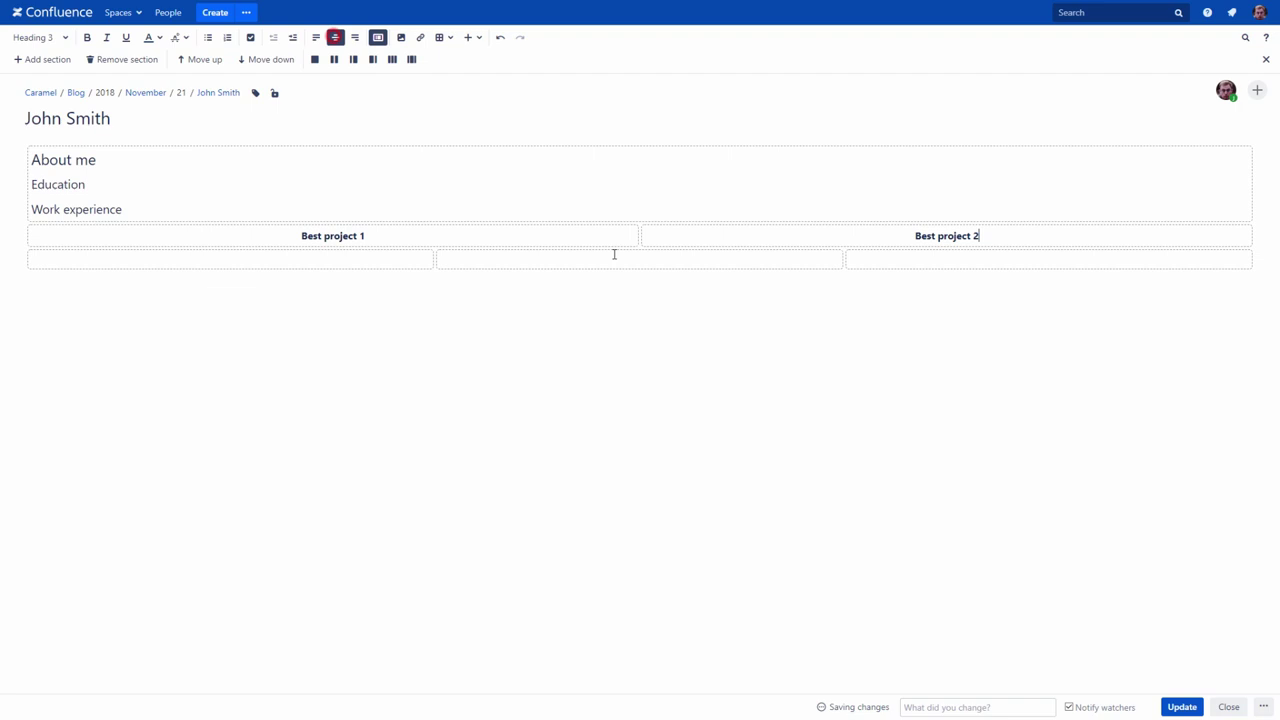
left_click(1181, 707)
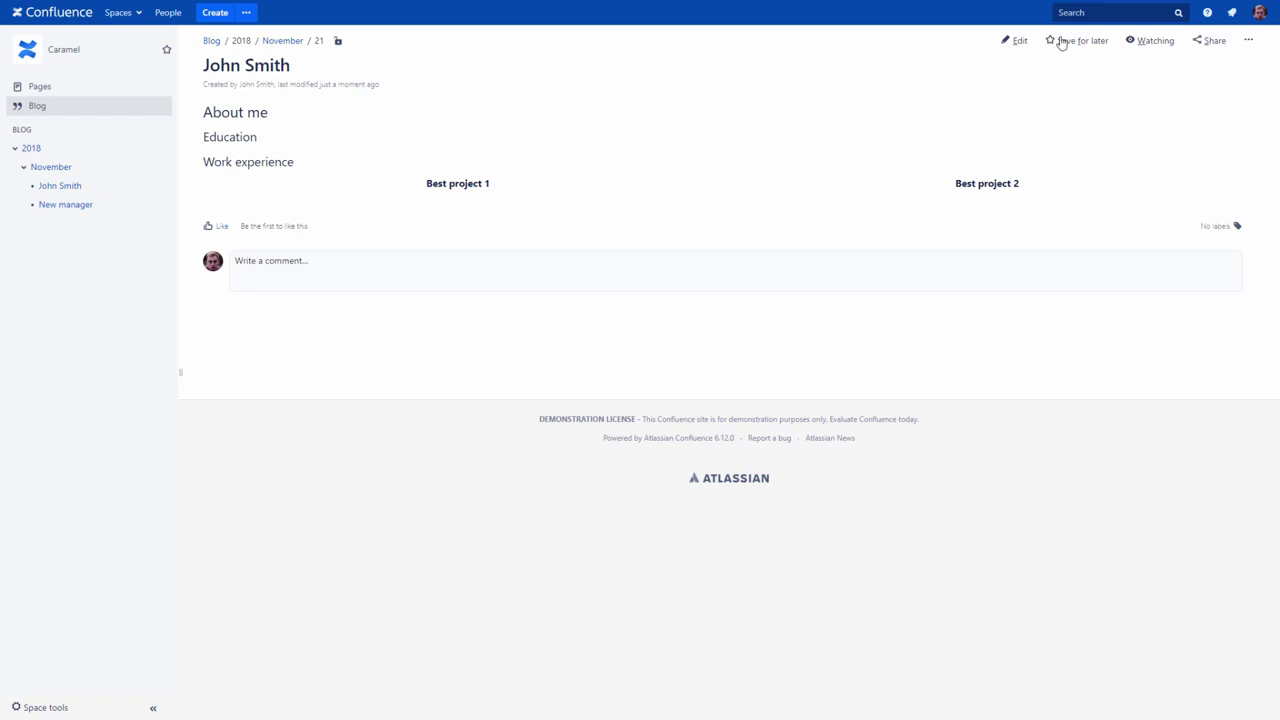
Reopen the post and type Family, Hiking and Golf into the three bottom-row cells
left_click(1020, 39)
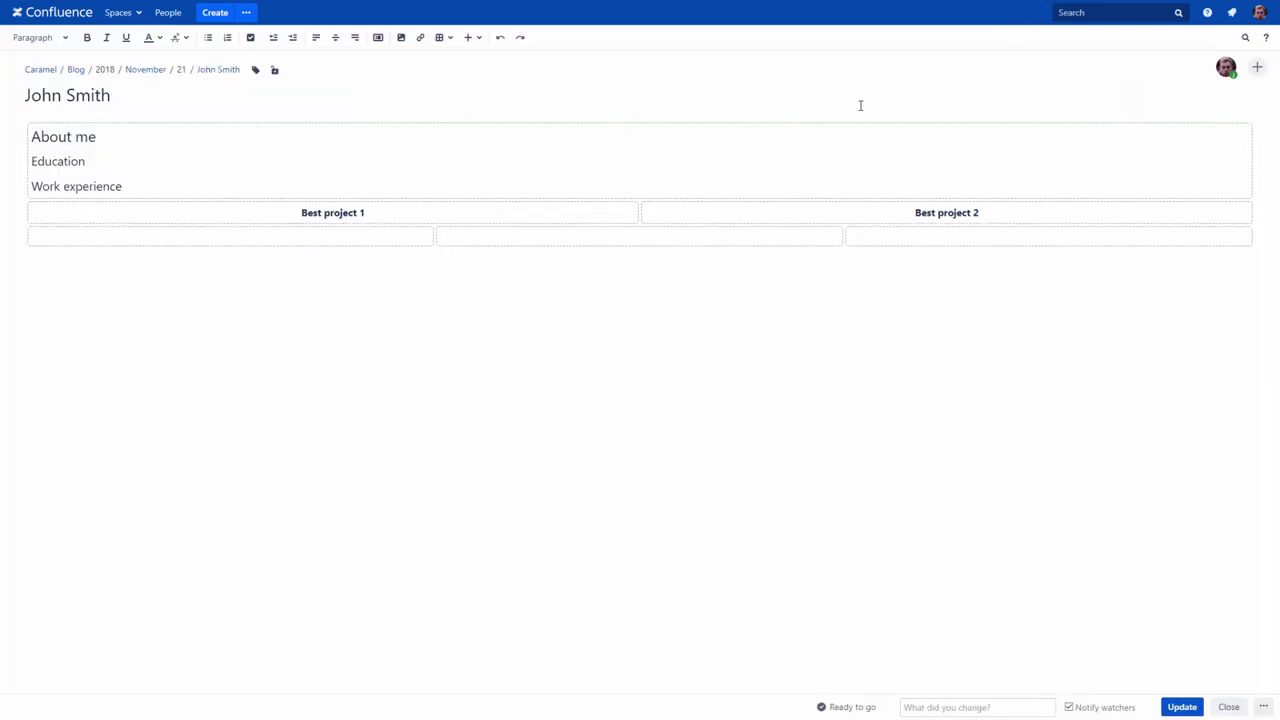
left_click(343, 236)
type("Family")
left_click(455, 238)
type("Hiking")
left_click(858, 238)
type("Golf")
Make Family, Golf and Hiking Heading 2
left_click_drag(67, 236, 29, 249)
left_click(50, 38)
left_click(50, 92)
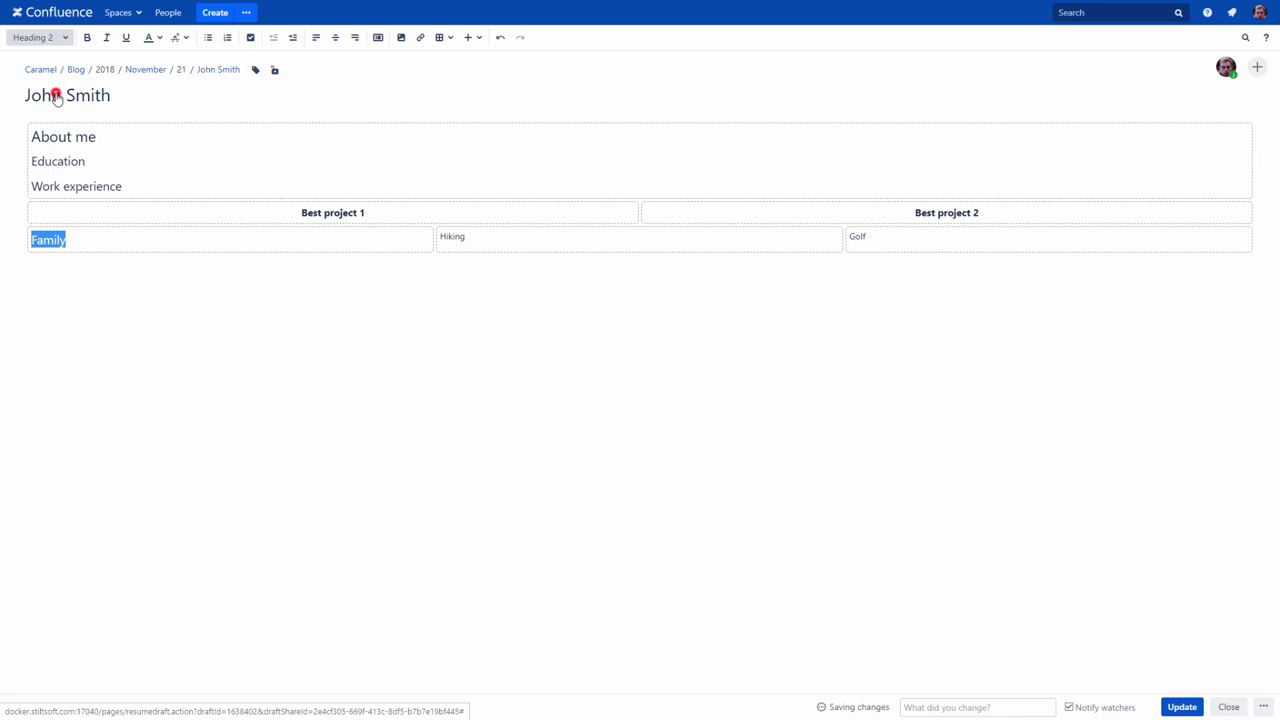
left_click_drag(871, 238, 845, 247)
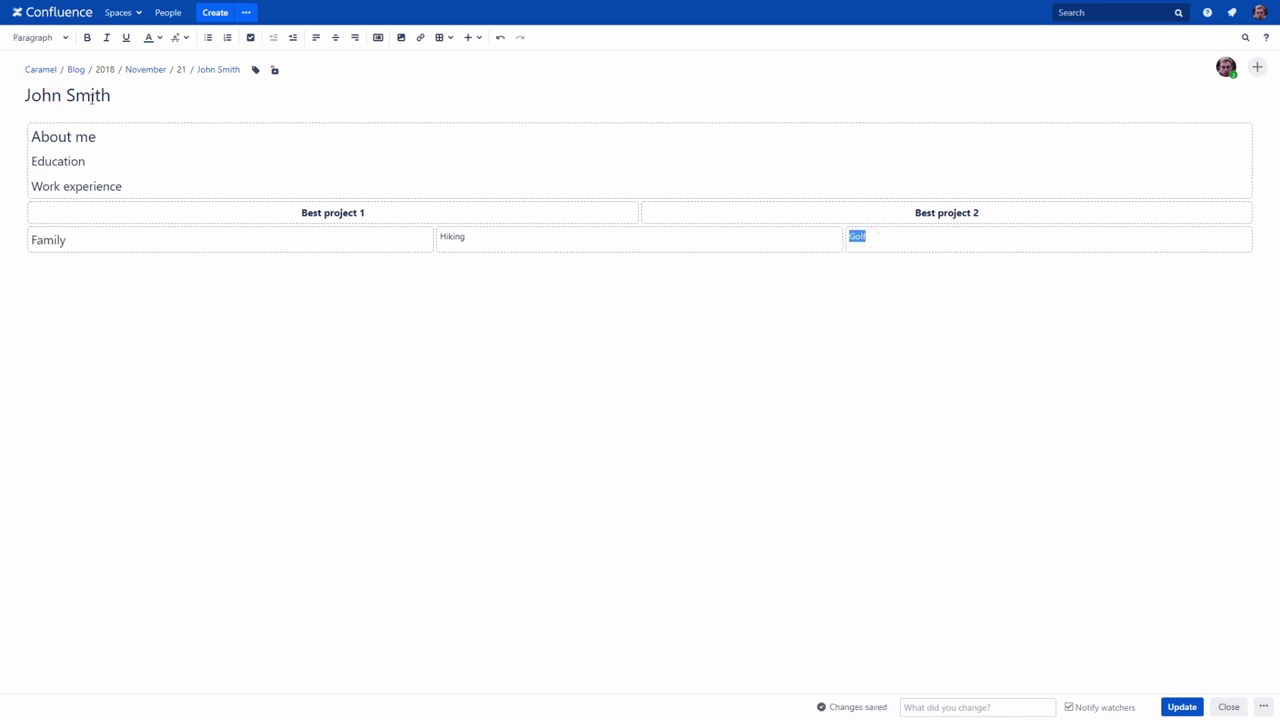
left_click(55, 38)
left_click(58, 92)
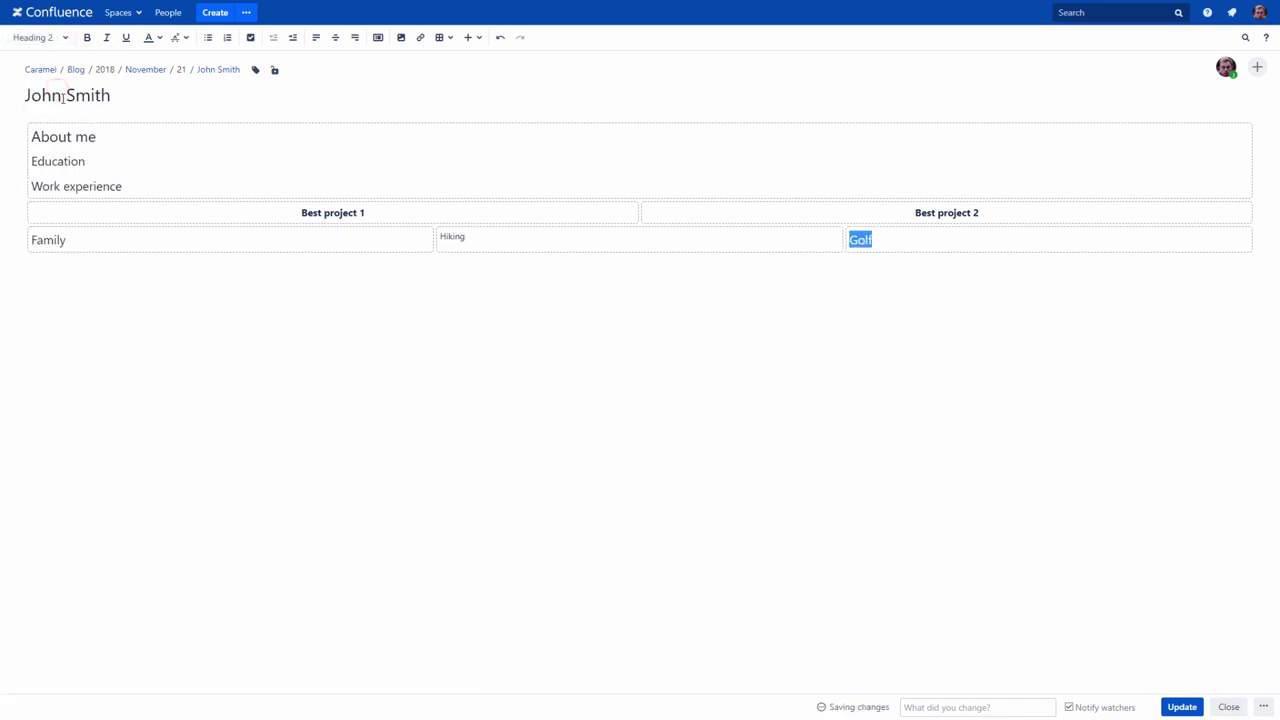
left_click_drag(482, 232, 438, 238)
left_click(40, 37)
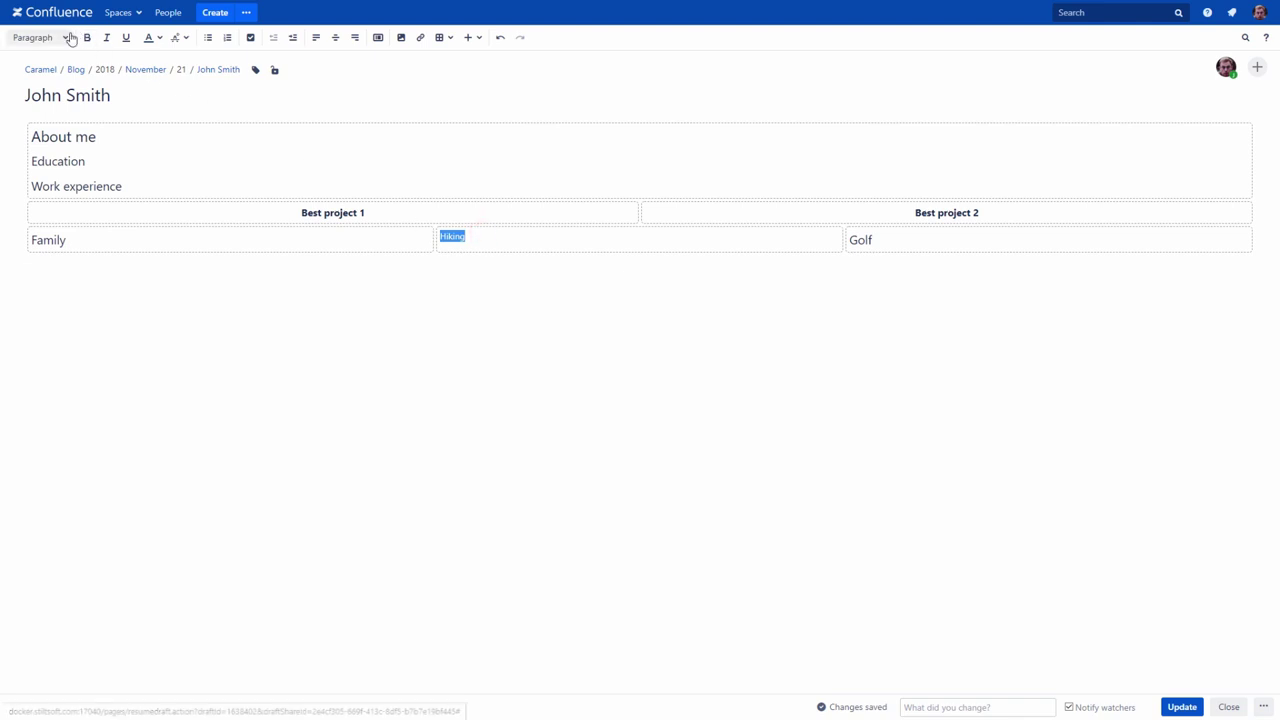
left_click(57, 92)
Centre Family, Hiking and Golf in their cells
left_click(100, 240)
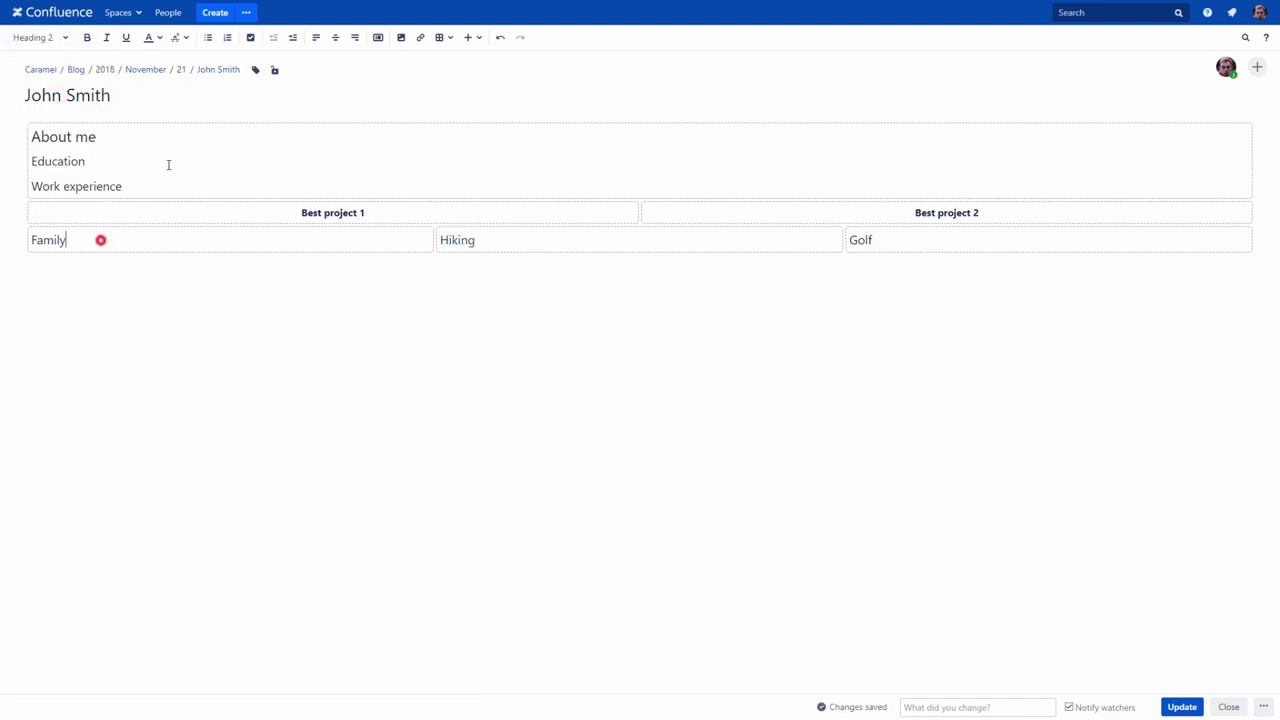
left_click(335, 38)
left_click(484, 240)
left_click(335, 38)
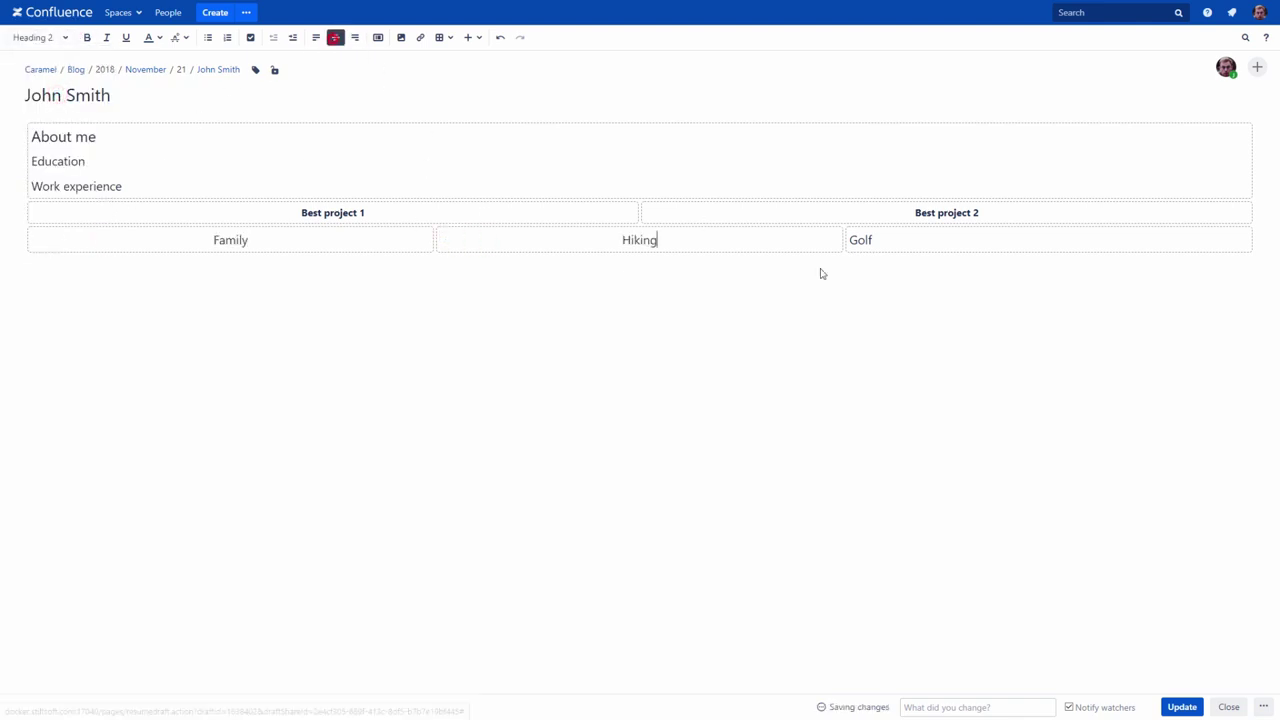
left_click(872, 240)
left_click(335, 38)
left_click(335, 38)
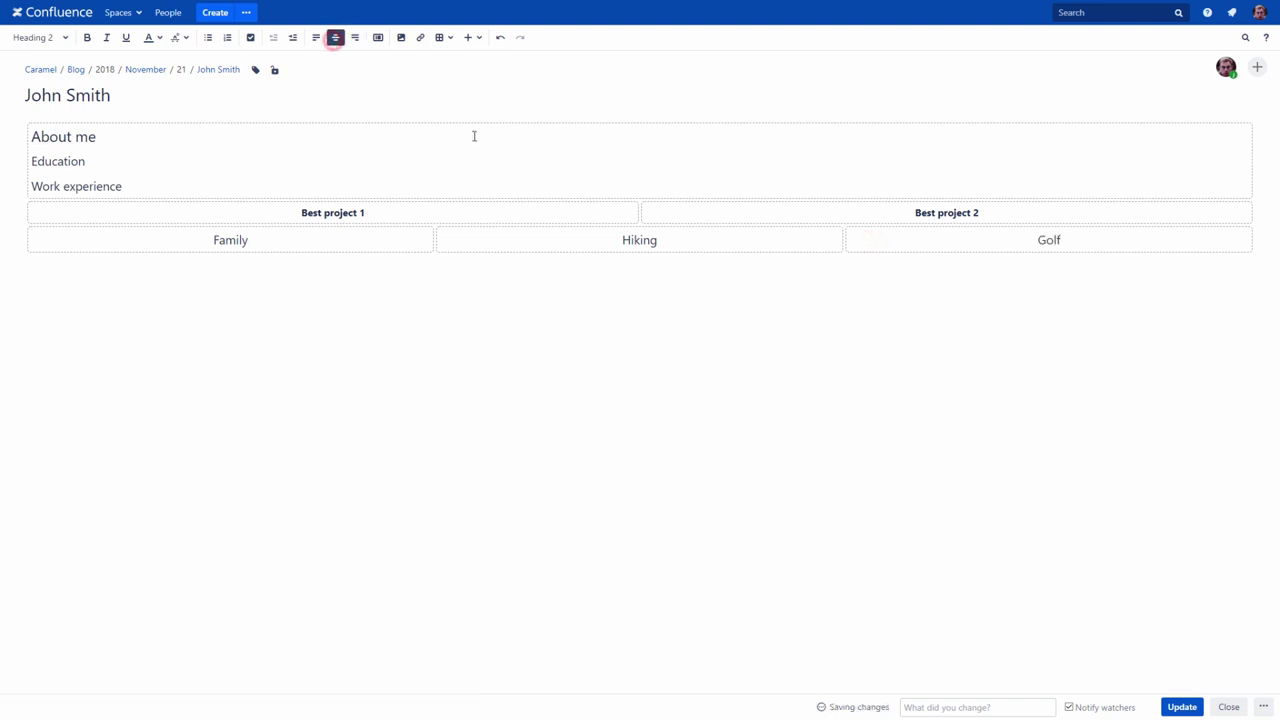
Preview the post, return to editing, and place the caret at the end of Education
left_click(1264, 707)
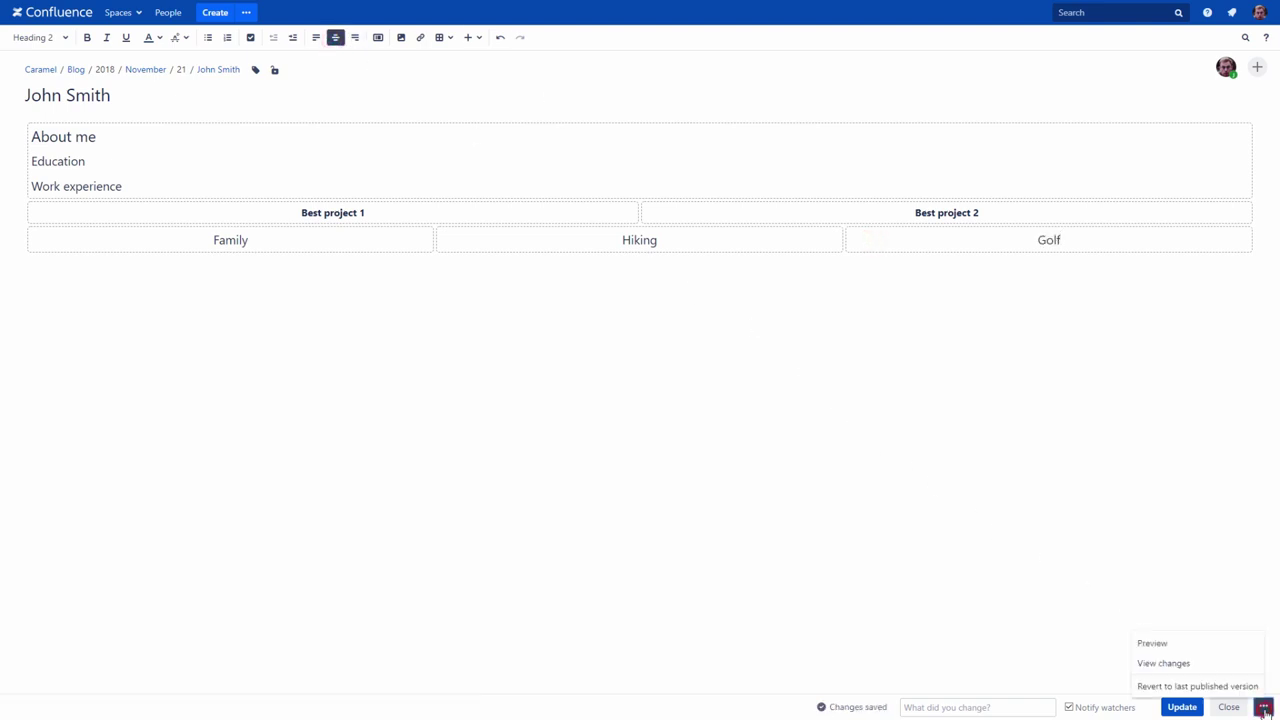
left_click(1166, 648)
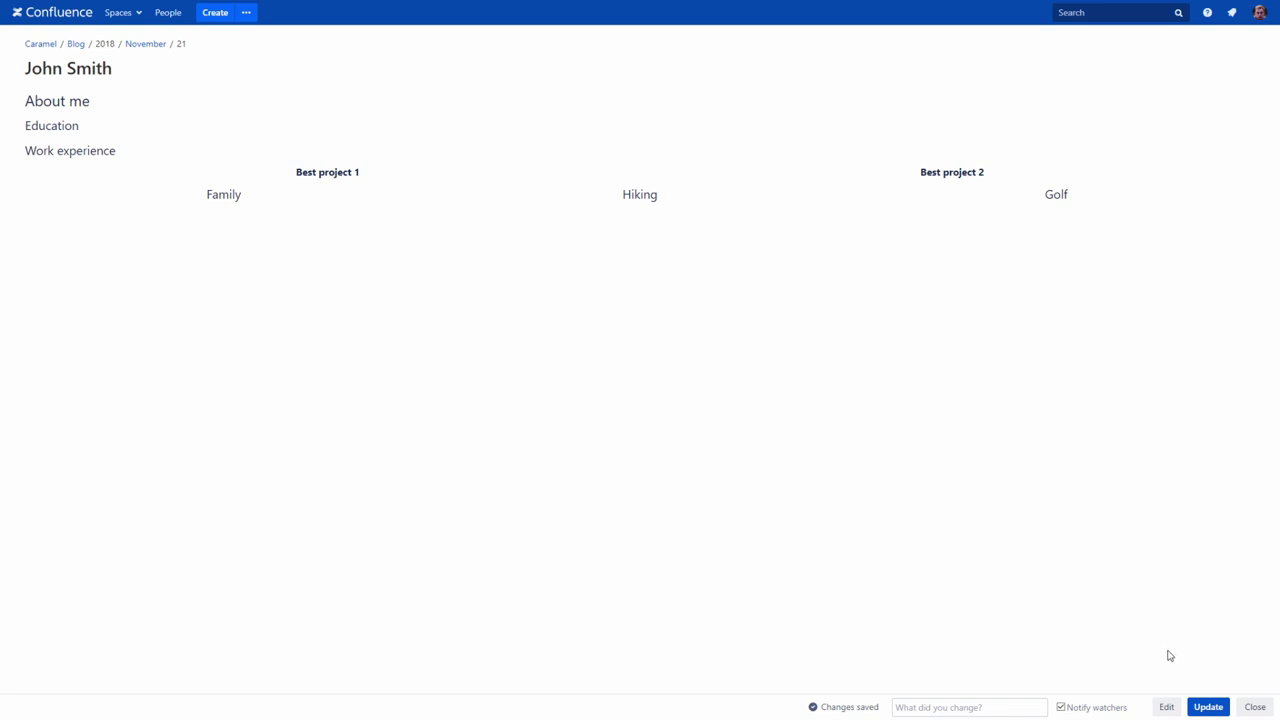
left_click(1166, 707)
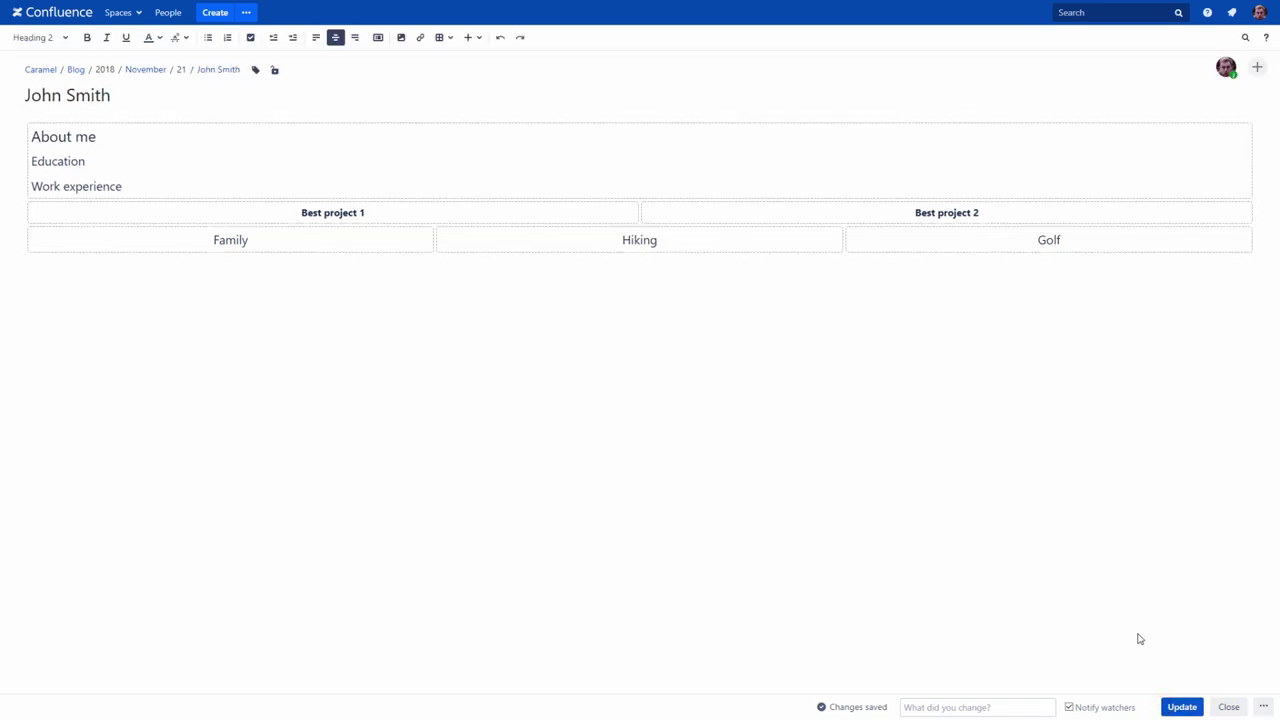
left_click(103, 162)
Add a numbered Education list: University of Candies, 2004, then junior and senior Lollipop courses
key("Return")
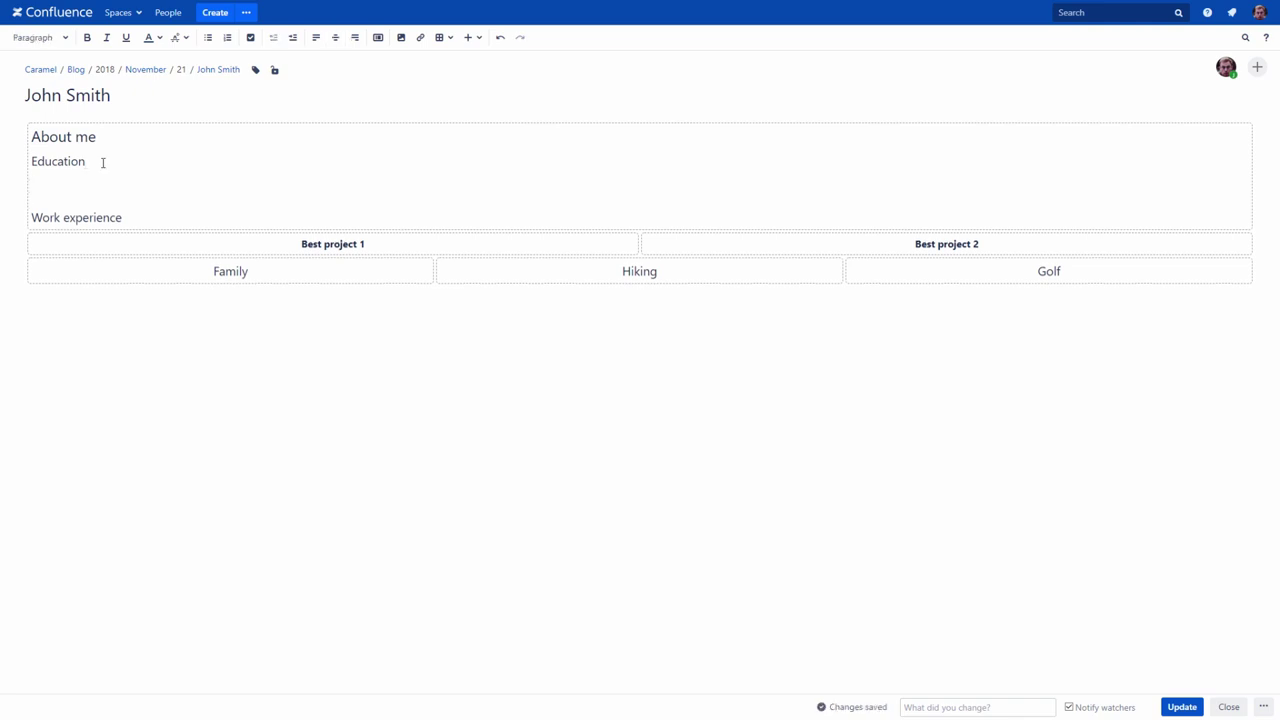
left_click(227, 37)
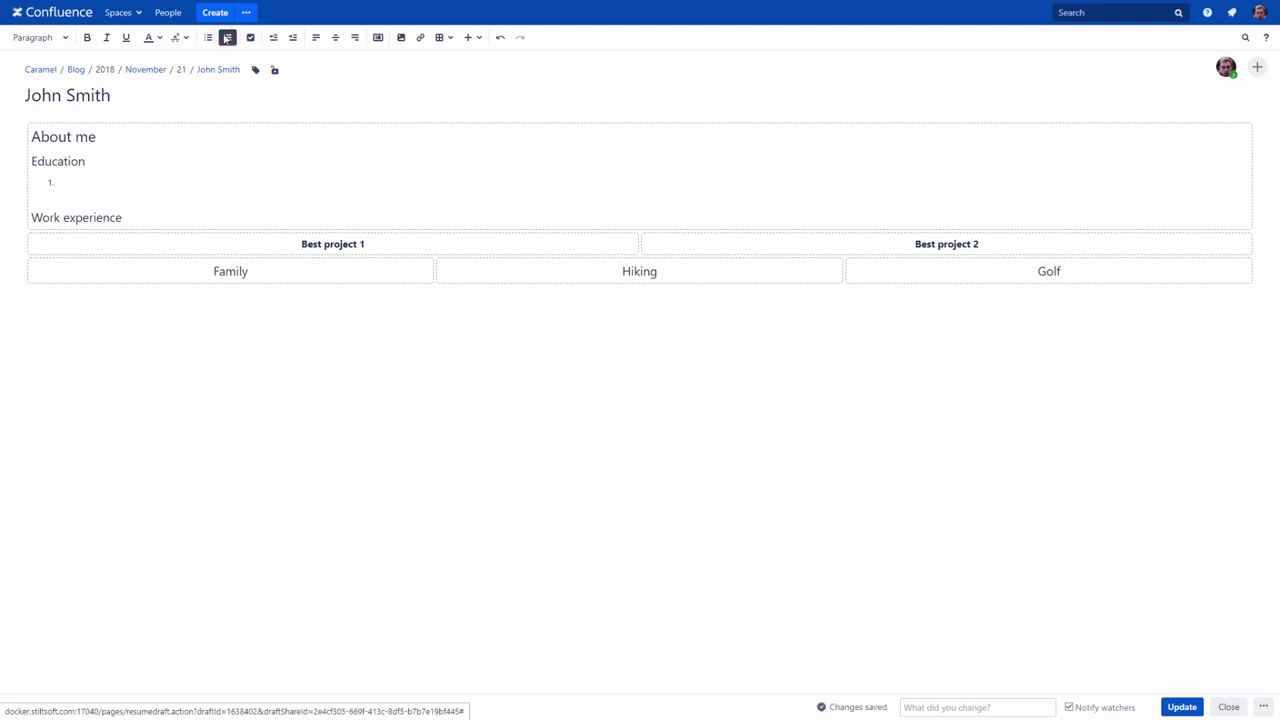
type("University of Candies, 2004")
key("Return")
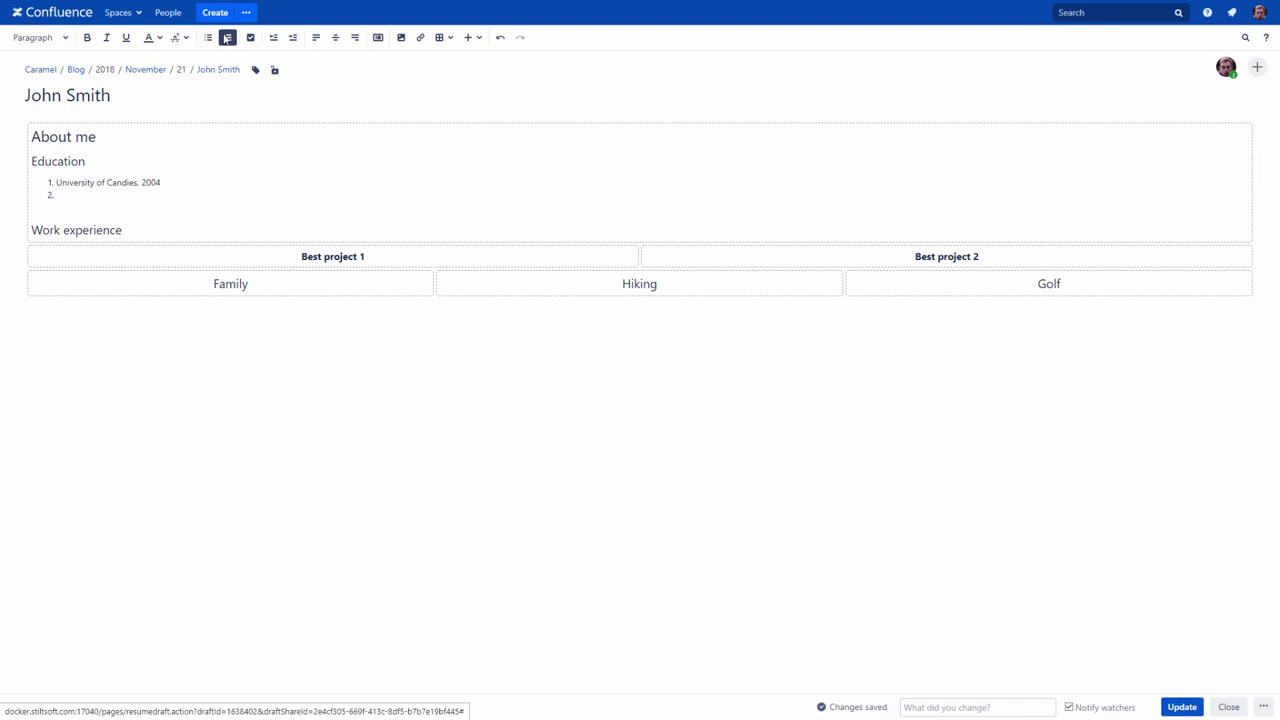
type("Lollipop courses (junior), 2007")
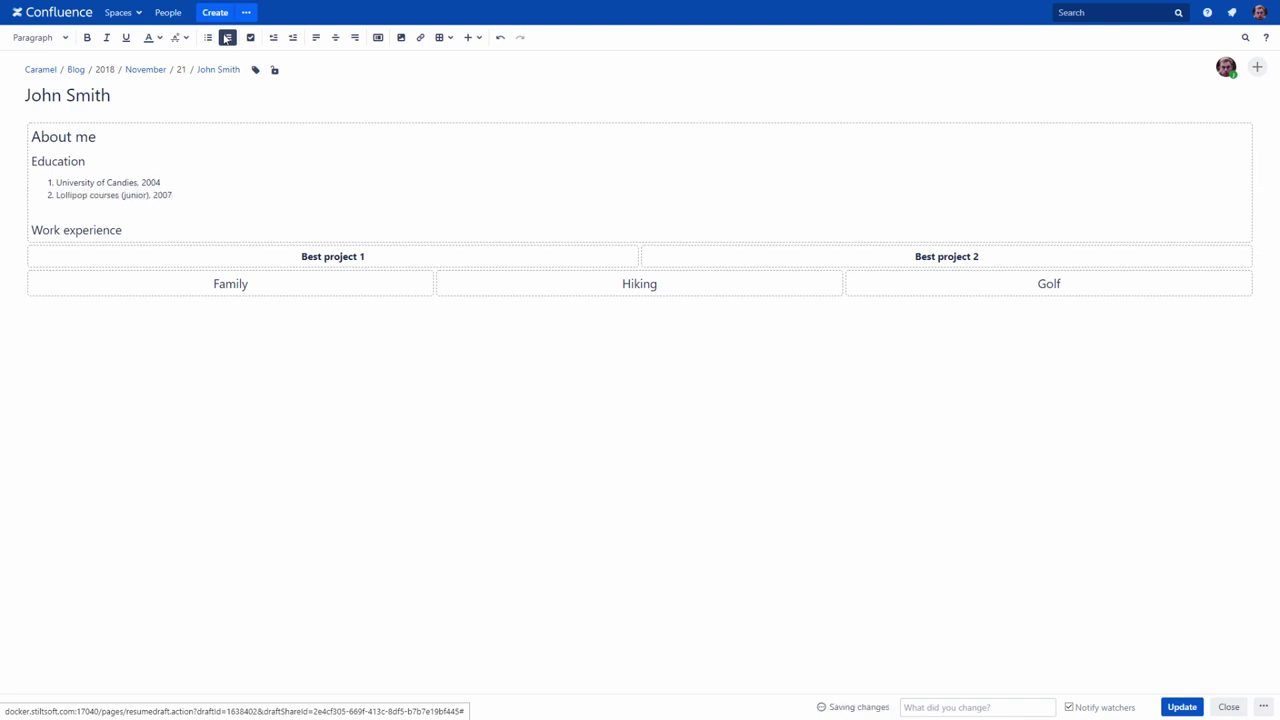
key("Return")
type("Lollipo")
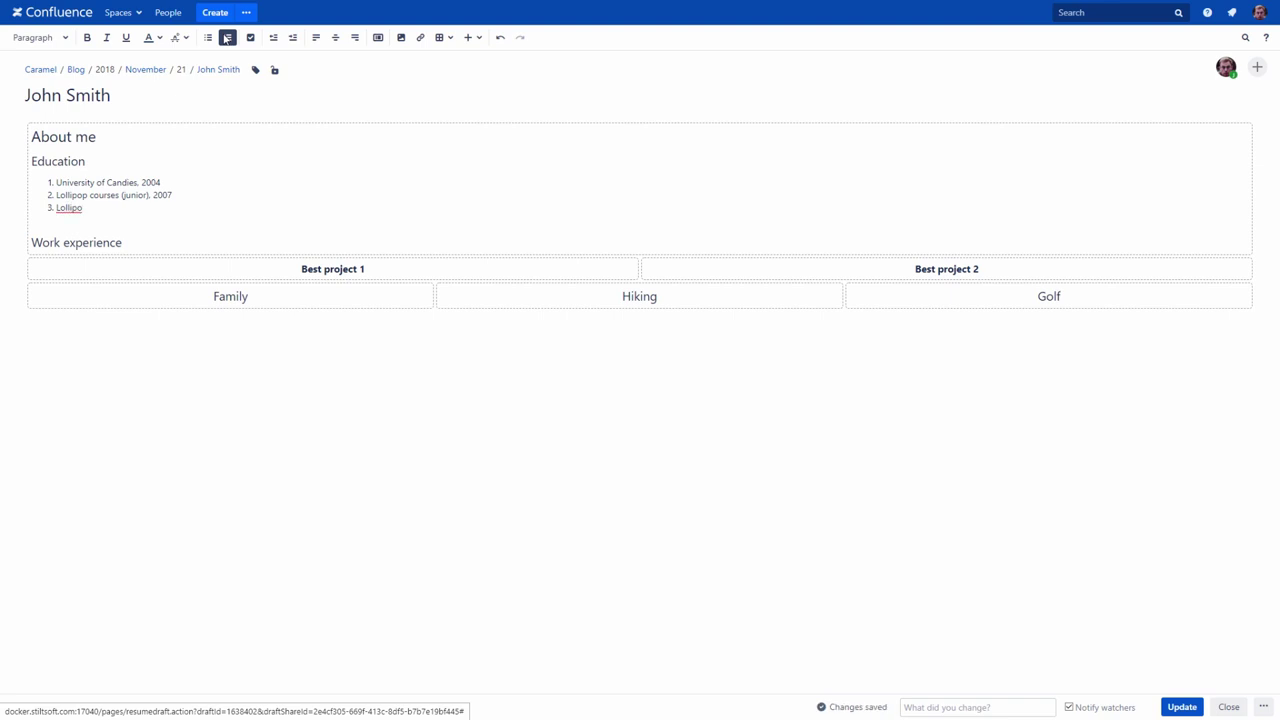
type("p courses (senior), 2009")
List Sugar Army, 2010, Monster Lo. 2015 and Sweet World, 2018 as bullets under Work experience
left_click(173, 242)
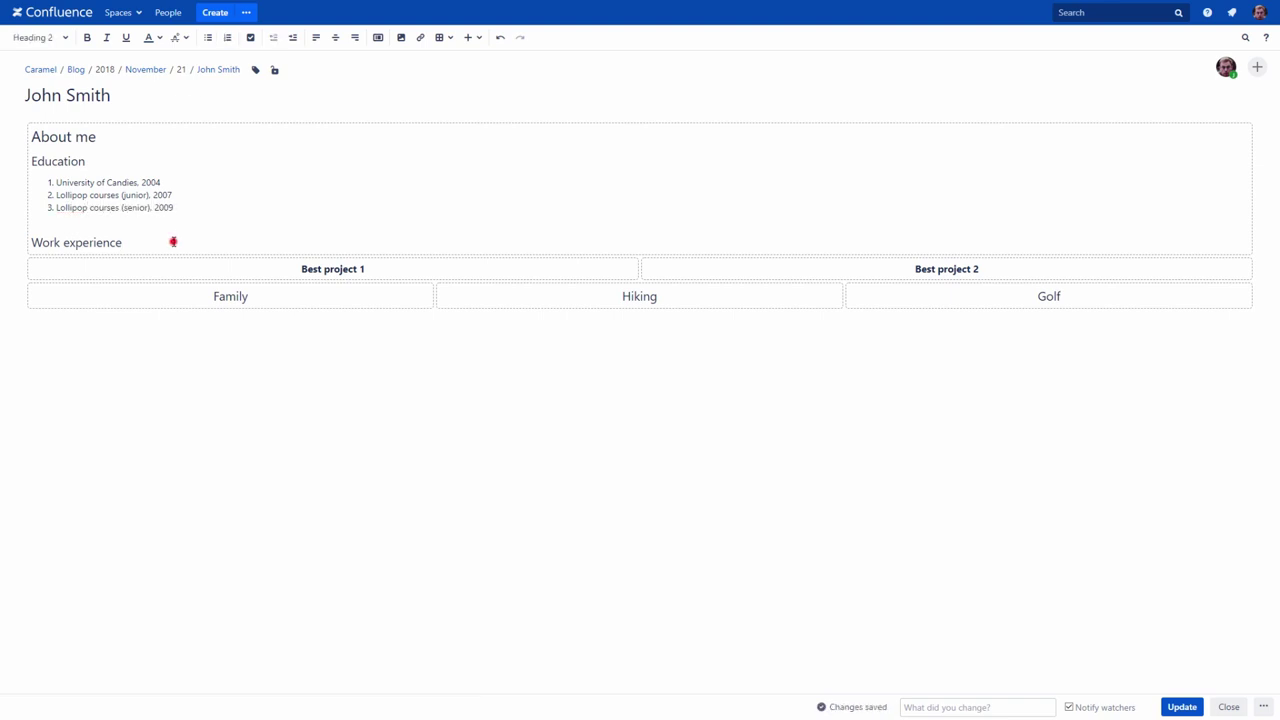
key("Return")
type("Sugar Army")
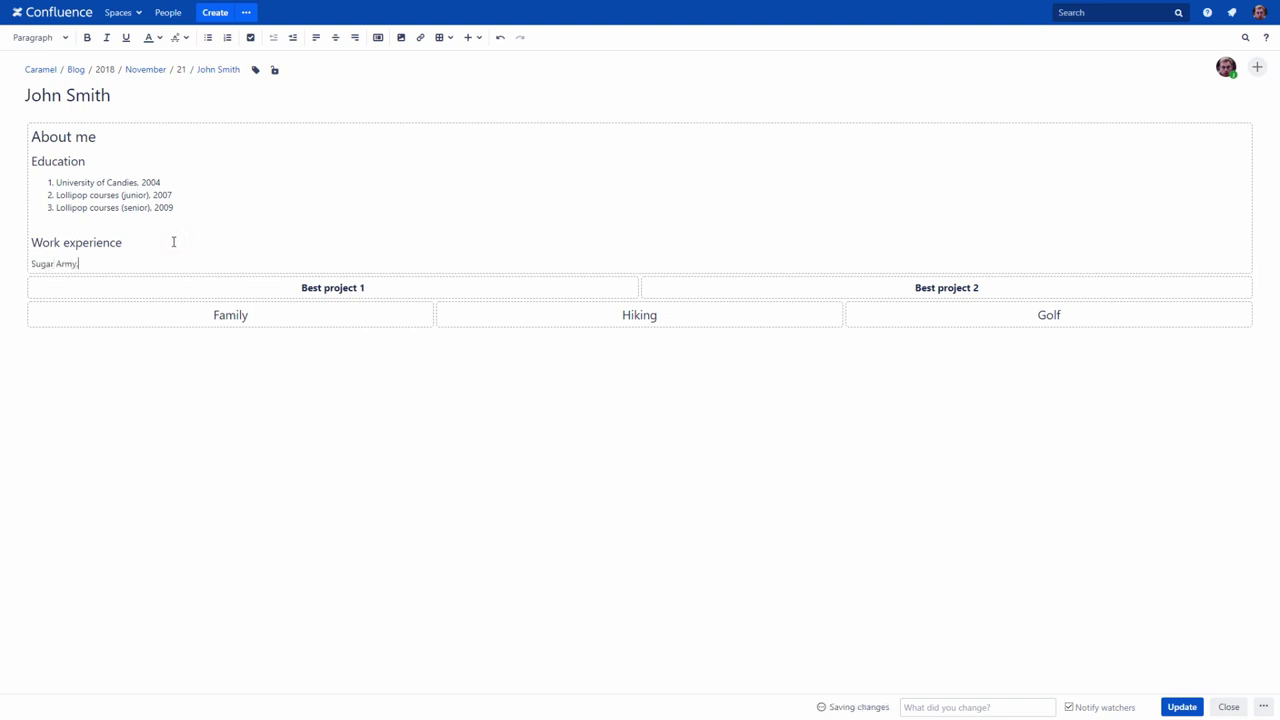
type(", 2010")
key("Return")
type("Mon")
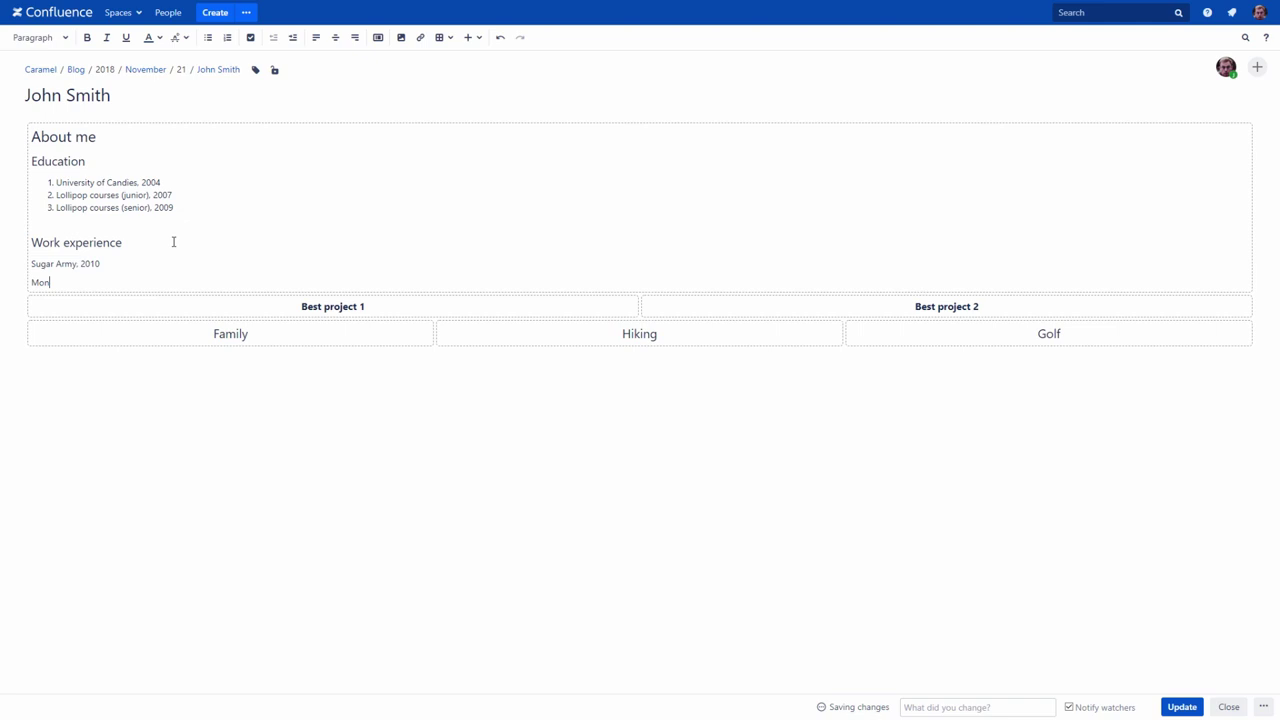
type("ster Lo. 2015")
key("Return")
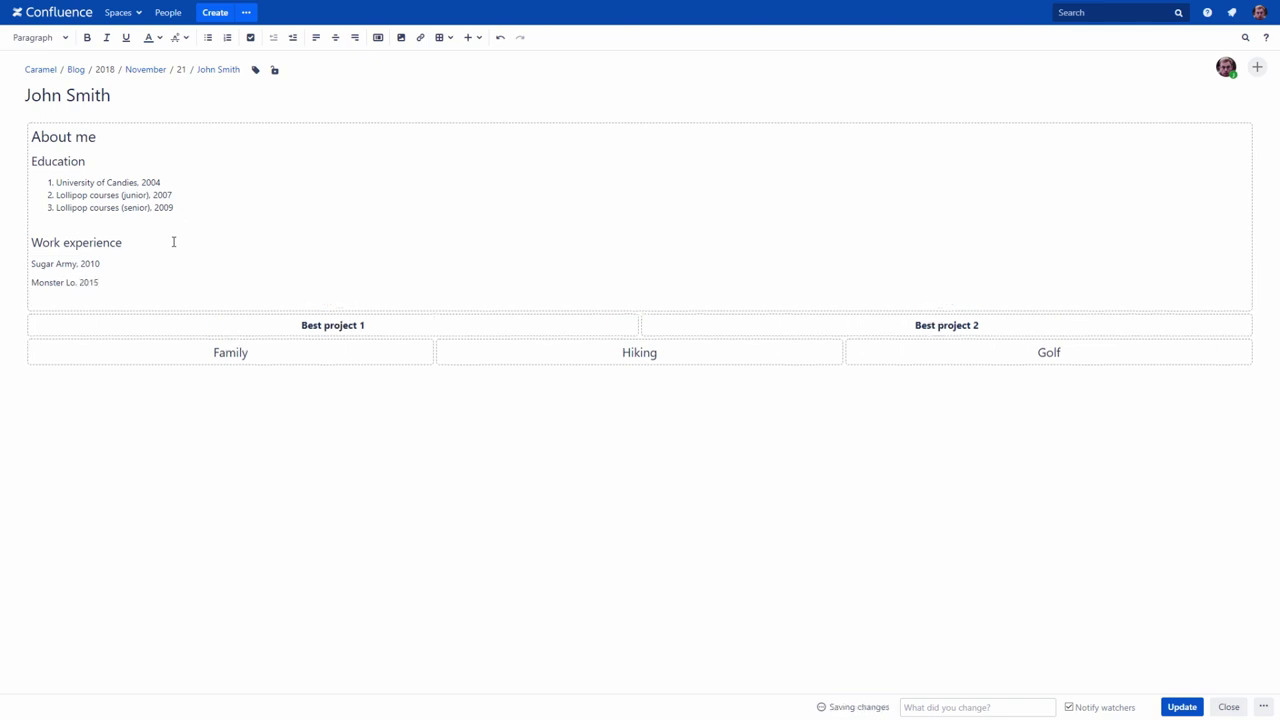
type("Sweet World, 2018")
left_click_drag(32, 265, 112, 299)
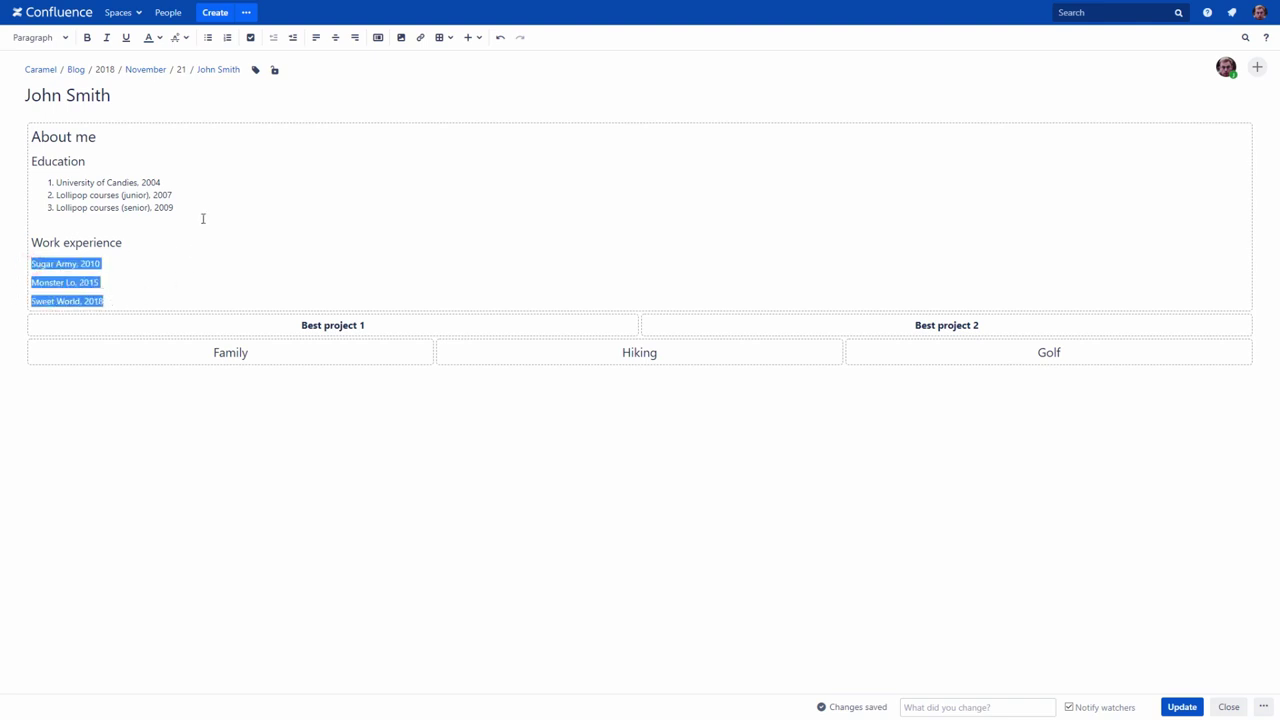
left_click(208, 37)
left_click(158, 287)
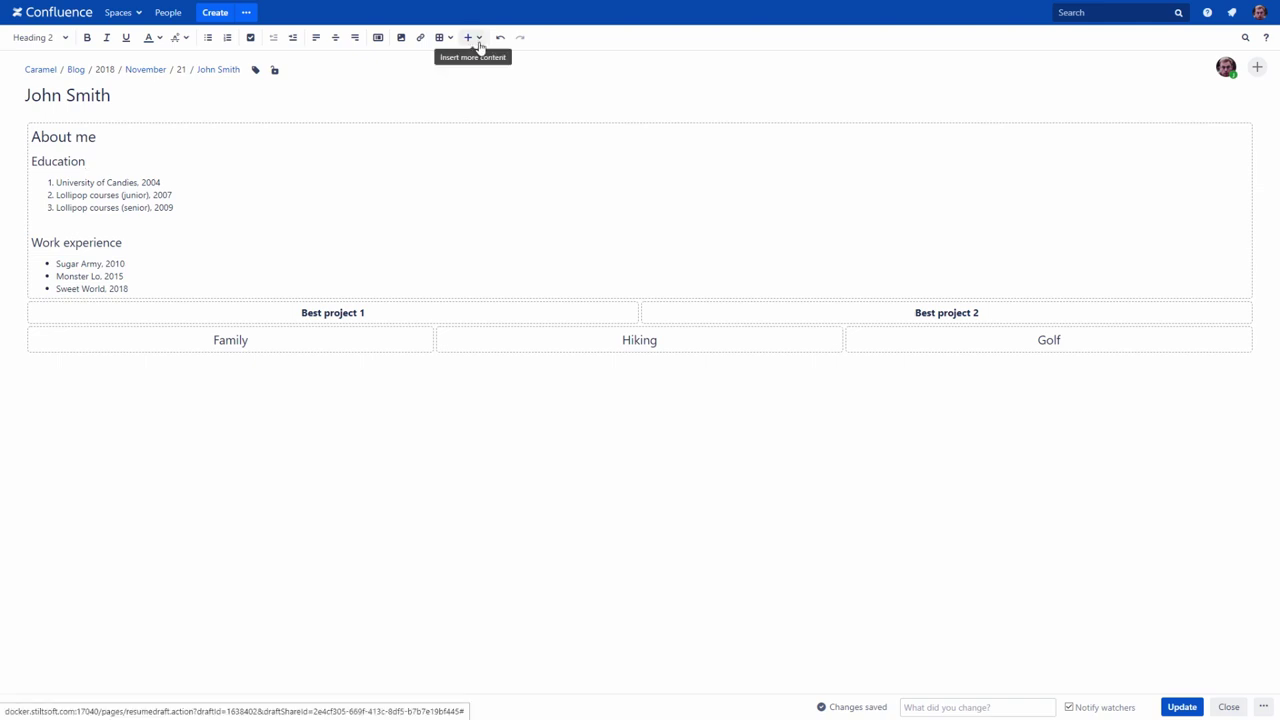
left_click(467, 37)
left_click(491, 297)
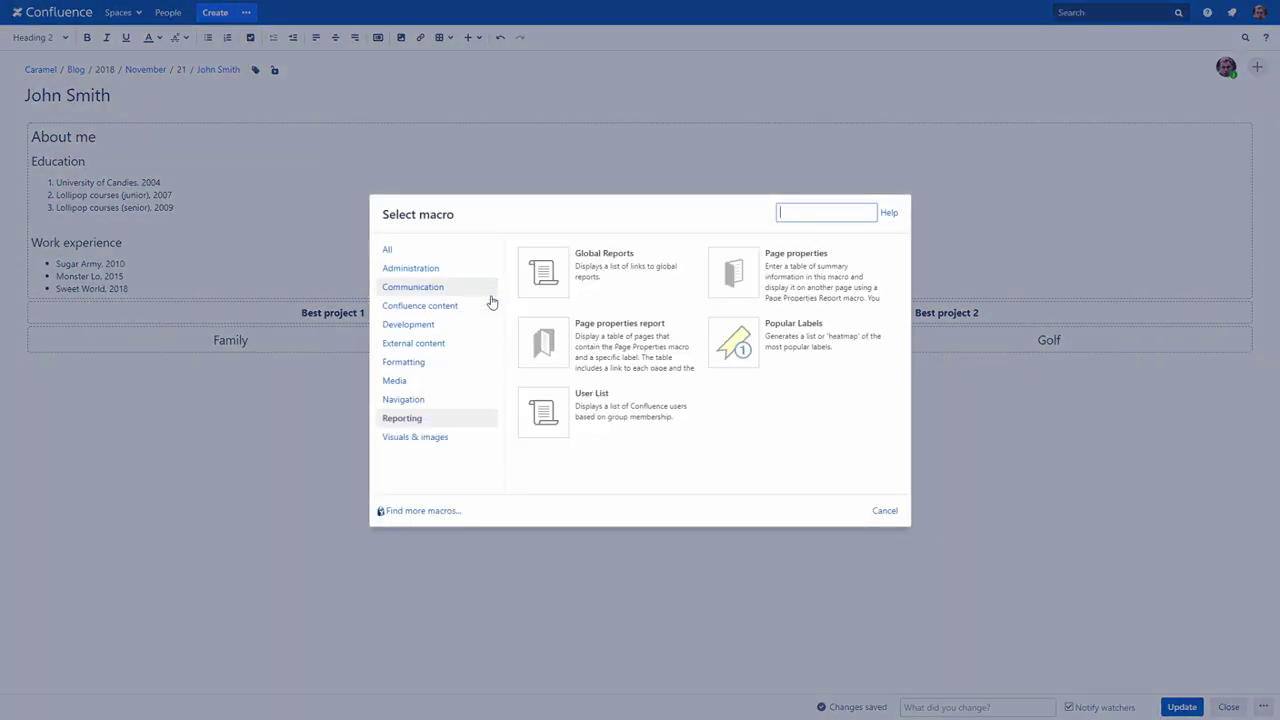
left_click(487, 290)
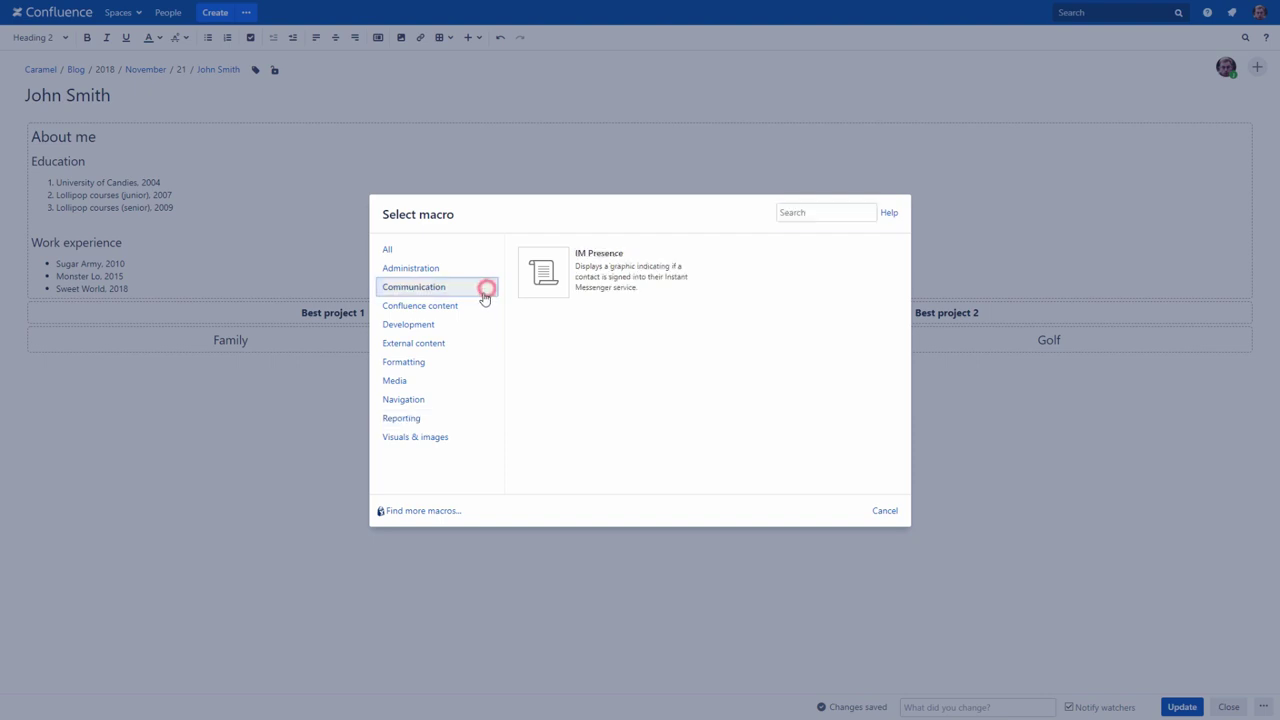
left_click(463, 344)
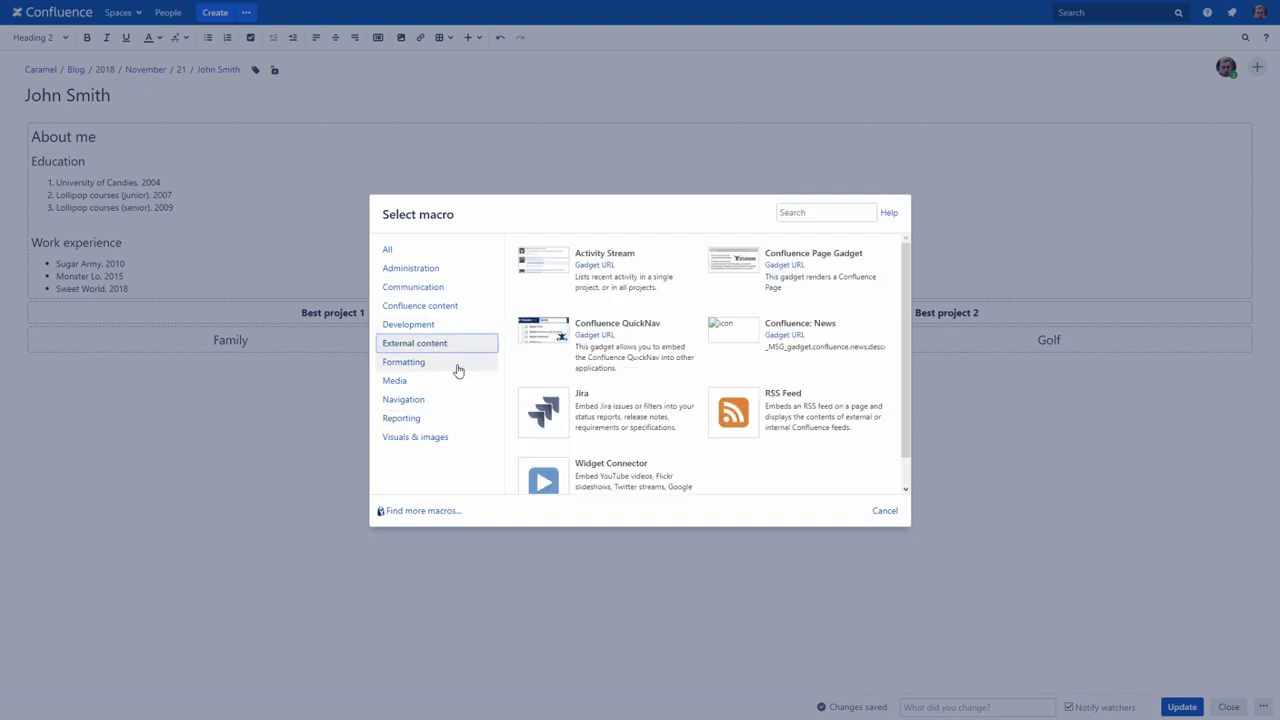
left_click(457, 368)
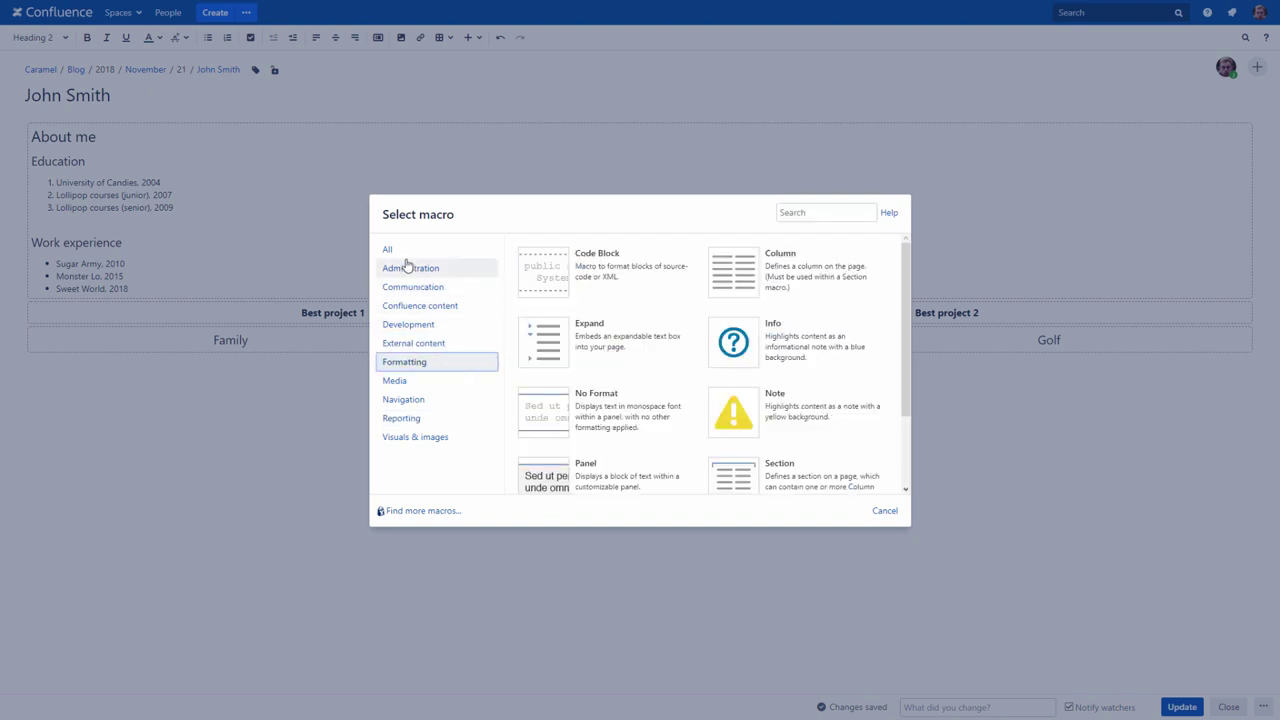
left_click(402, 251)
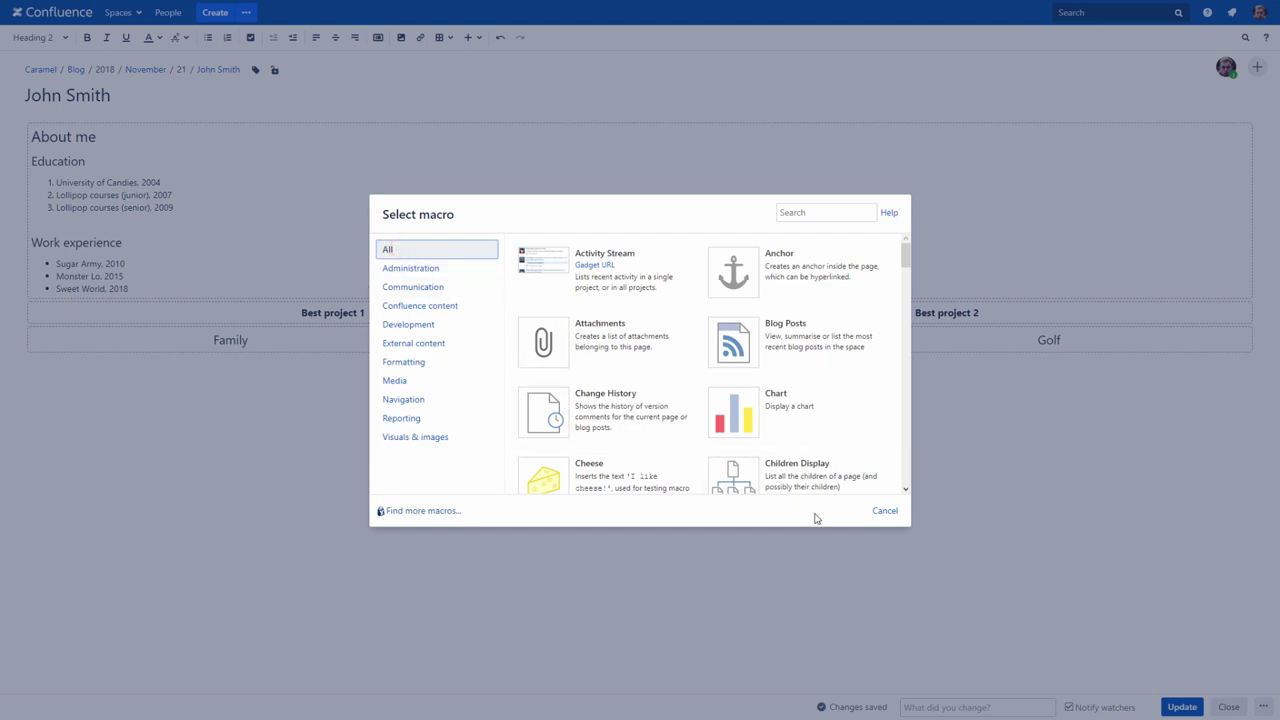
left_click(877, 515)
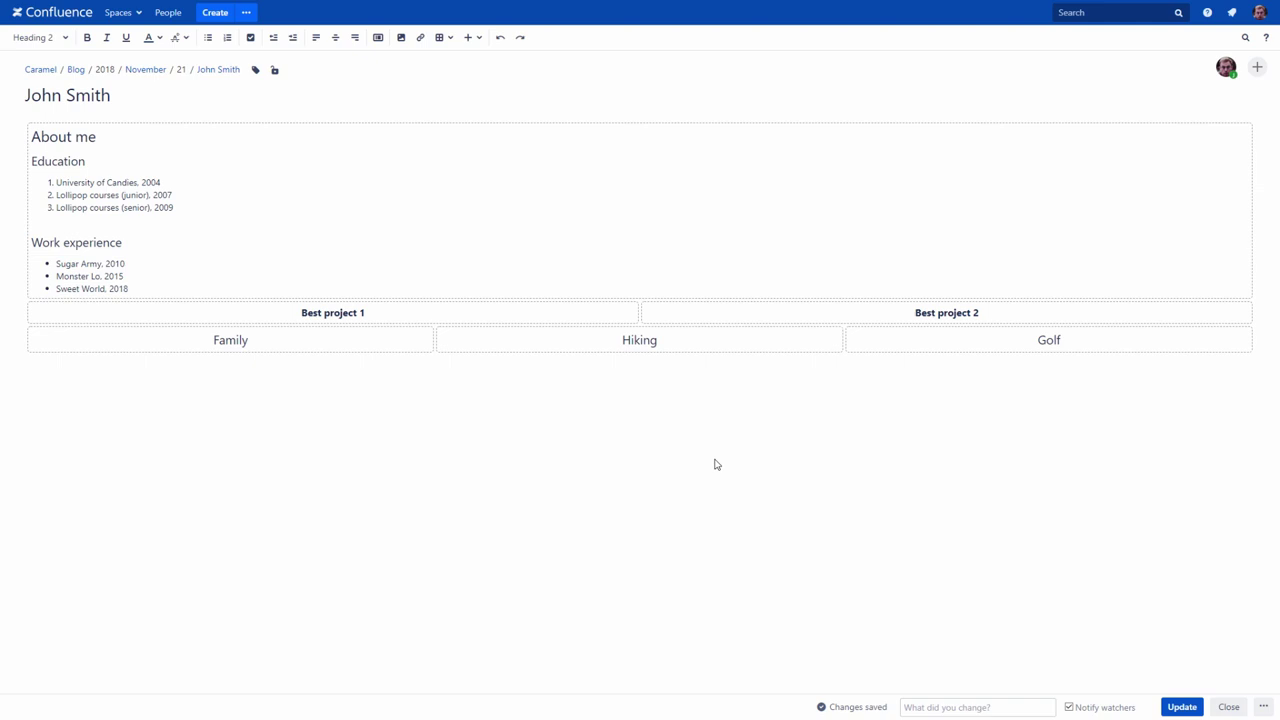
left_click(302, 345)
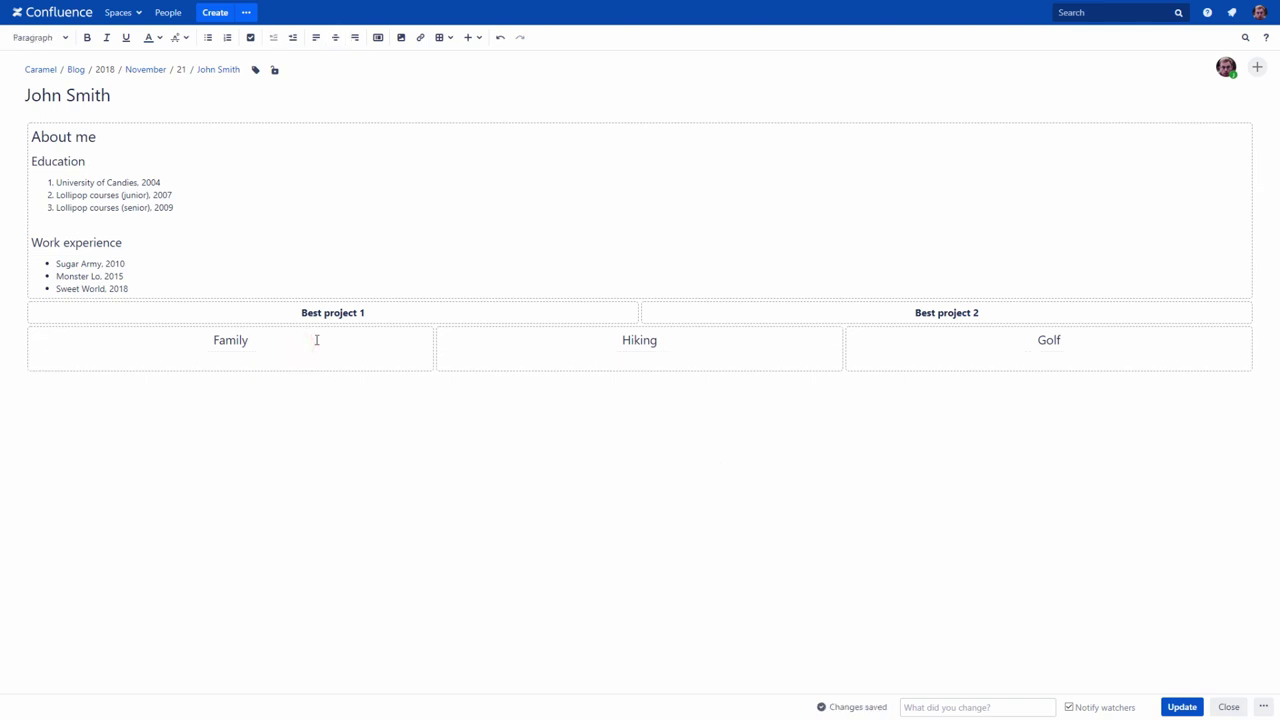
type("{")
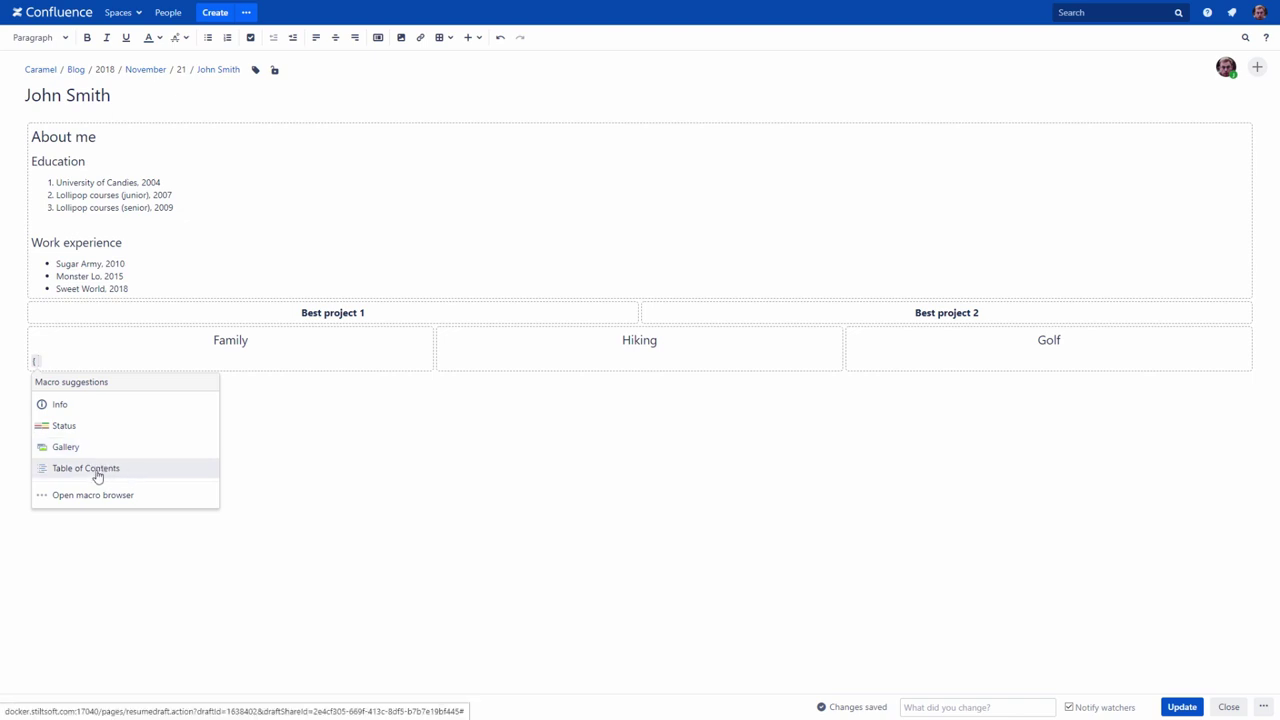
type("i")
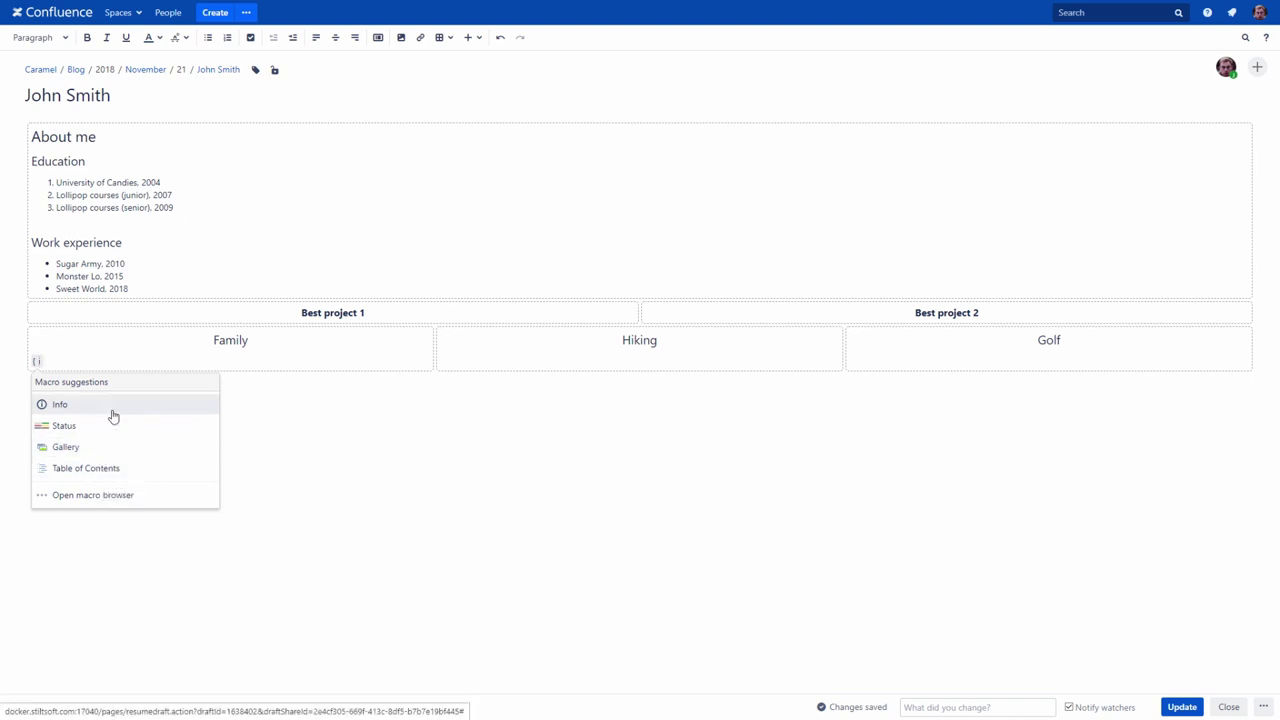
type("n")
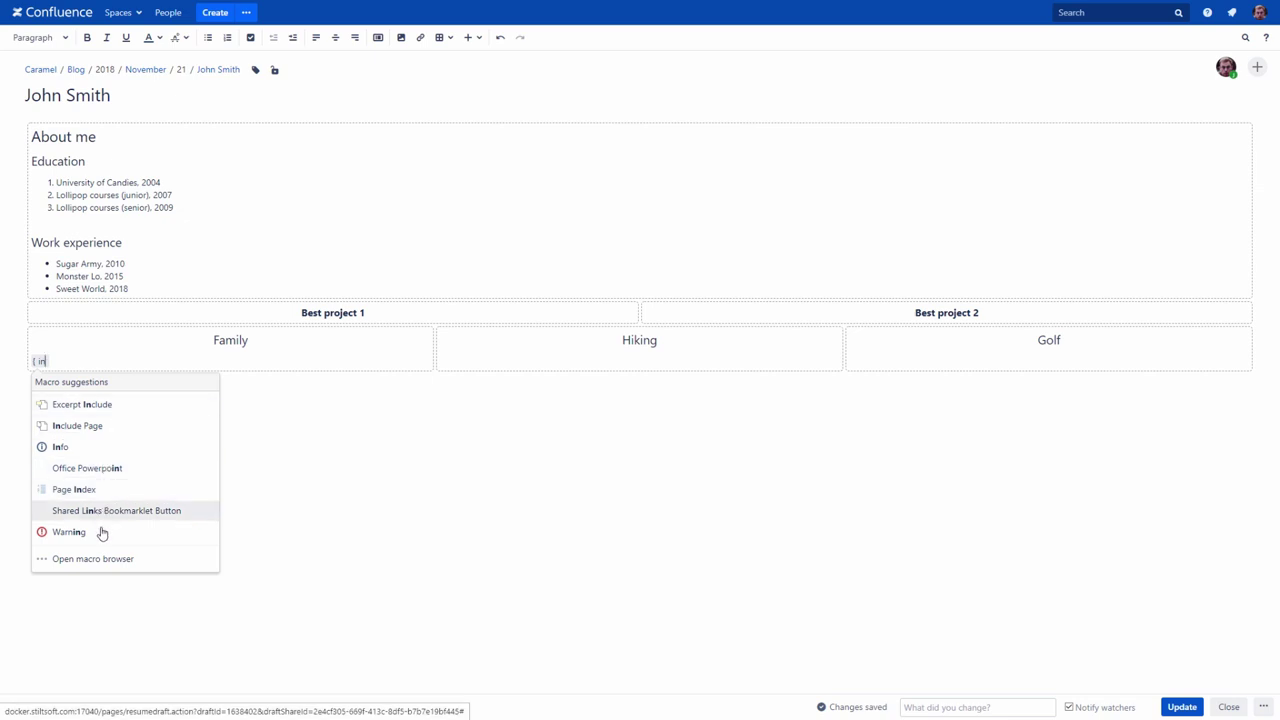
left_click(97, 561)
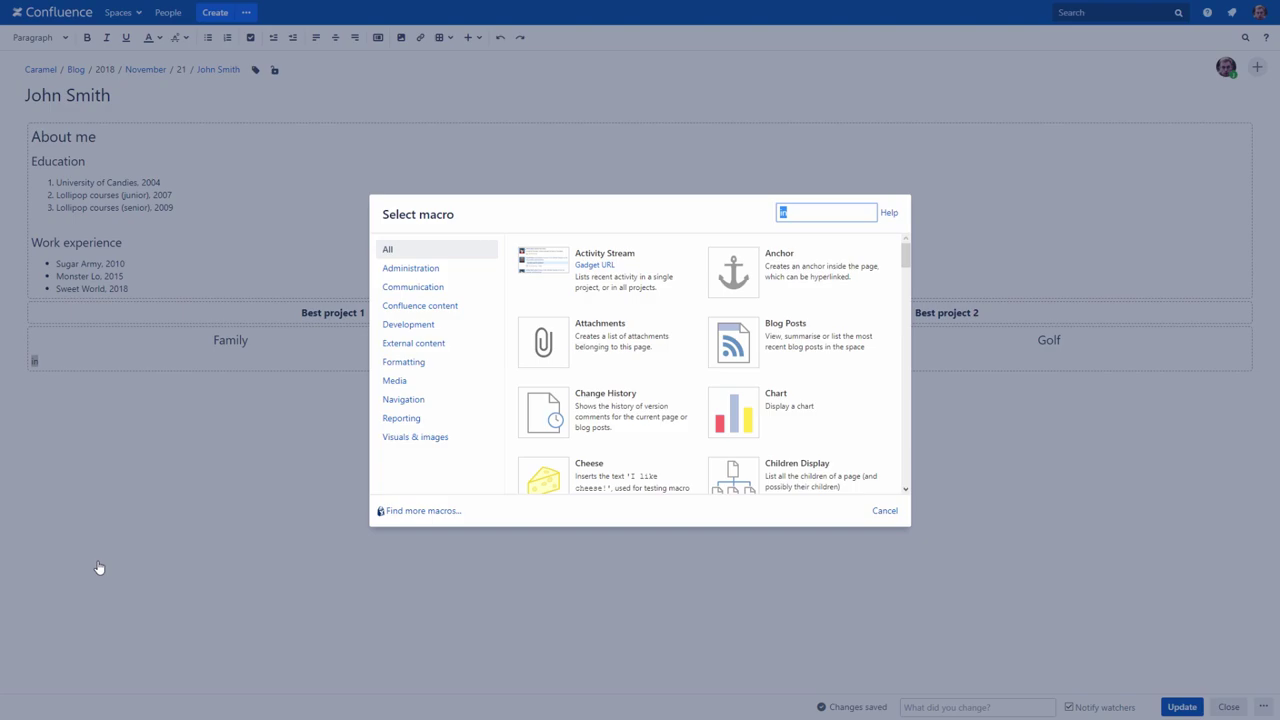
left_click(877, 513)
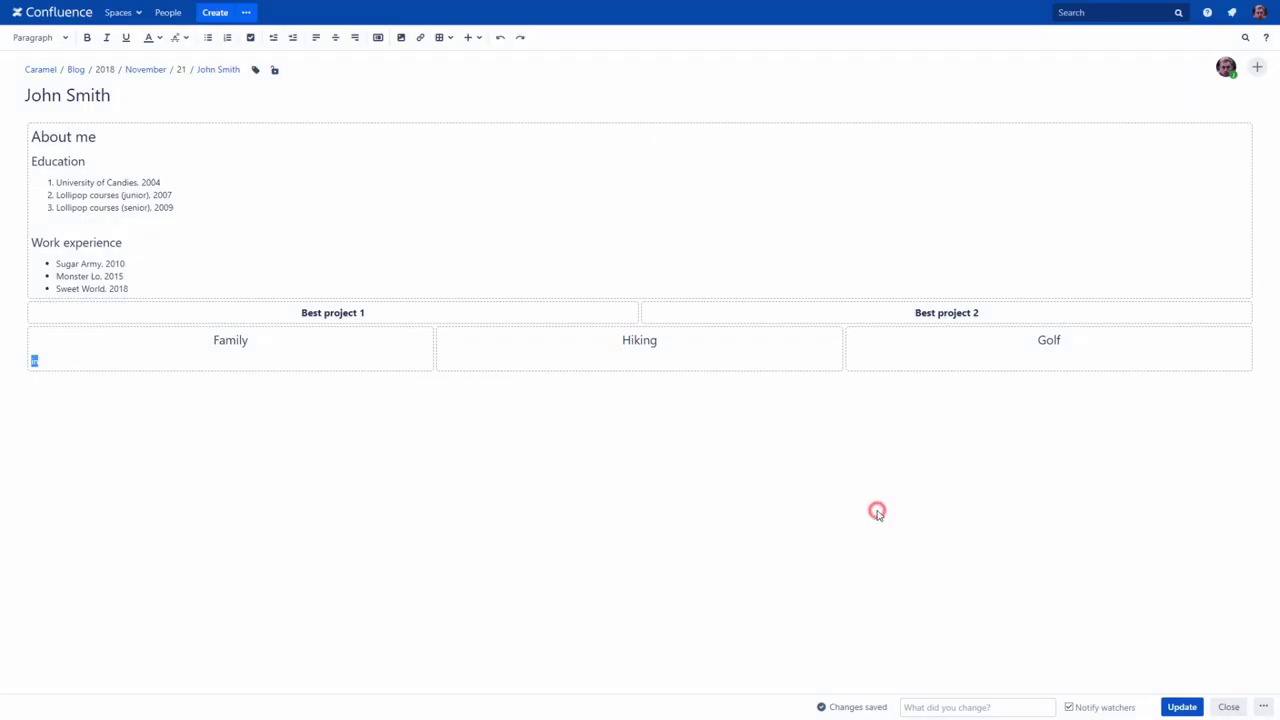
Write the family sentence in the Family cell, add an Expand section with pasted details, and open its settings
key("BackSpace")
type("My family consists of me,")
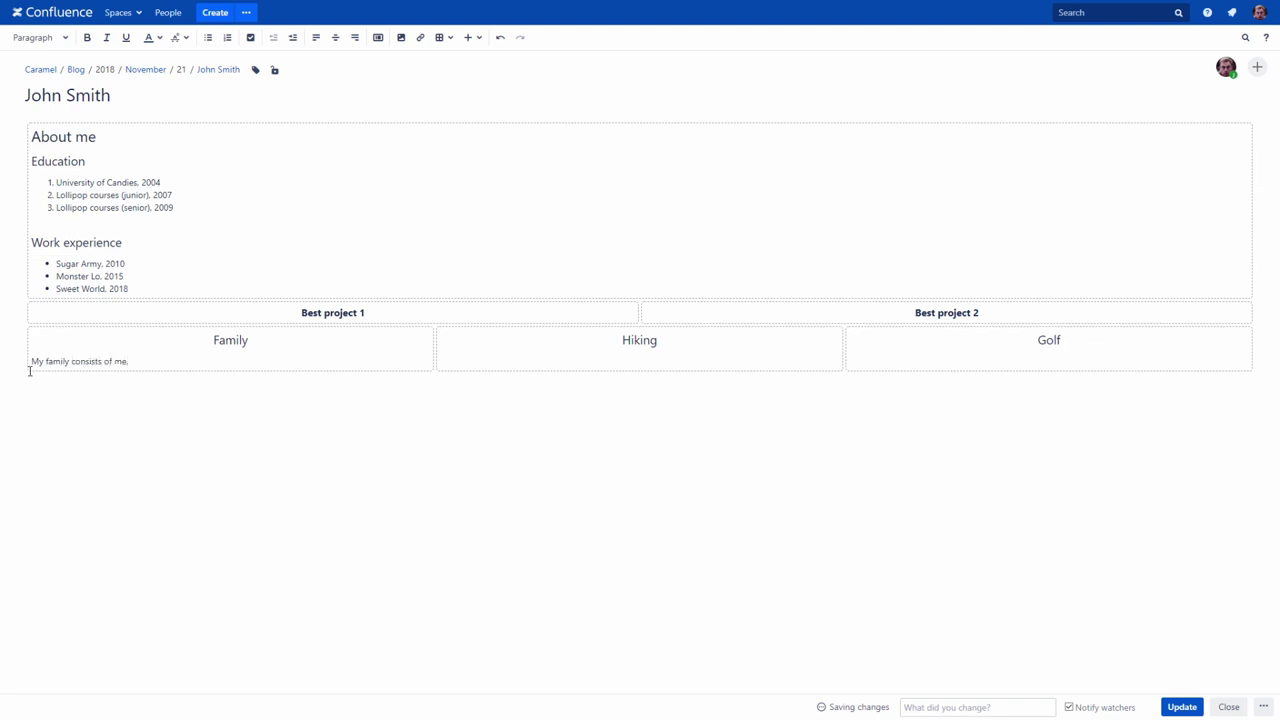
type(" my wife and my daughter. We also have a puppy.")
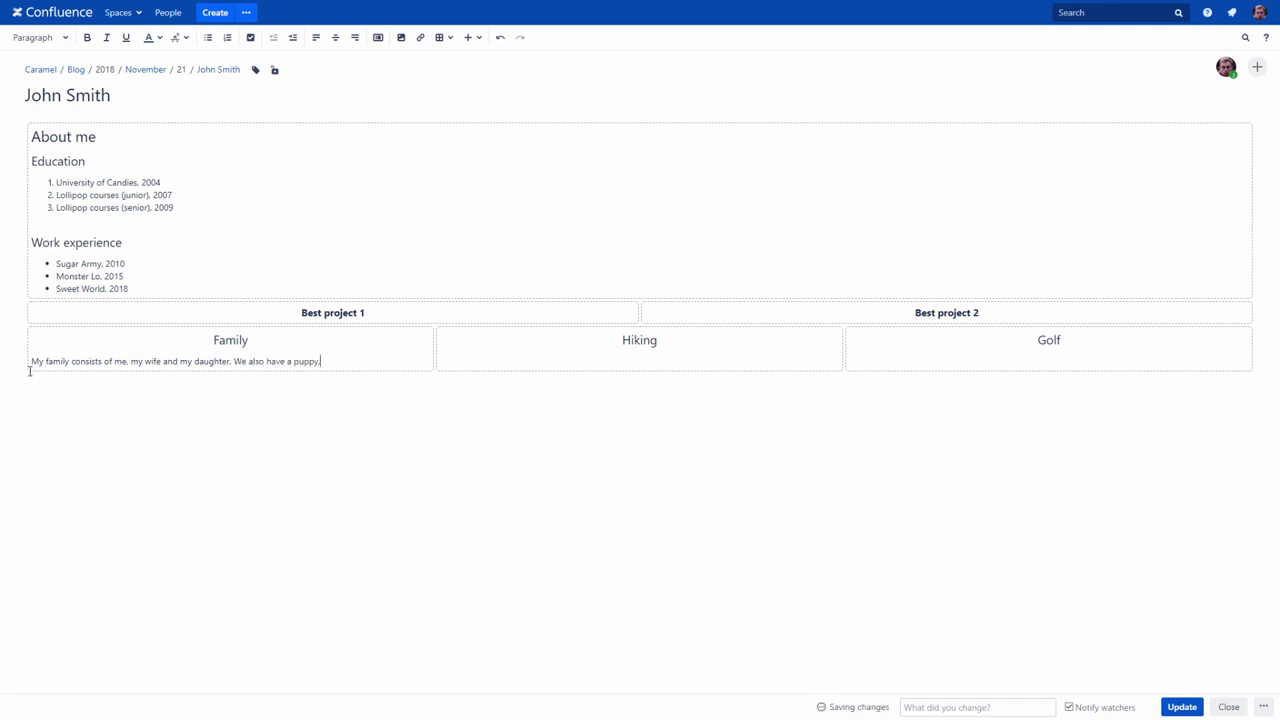
type(" {")
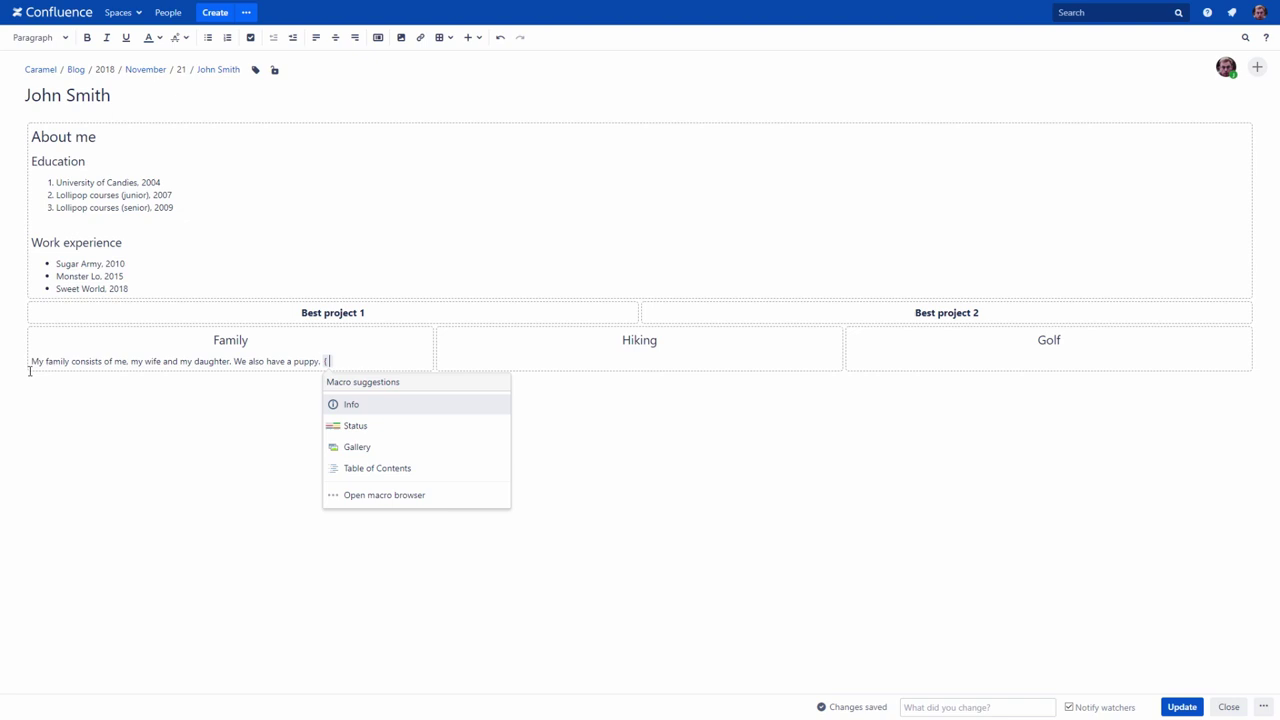
type("ex")
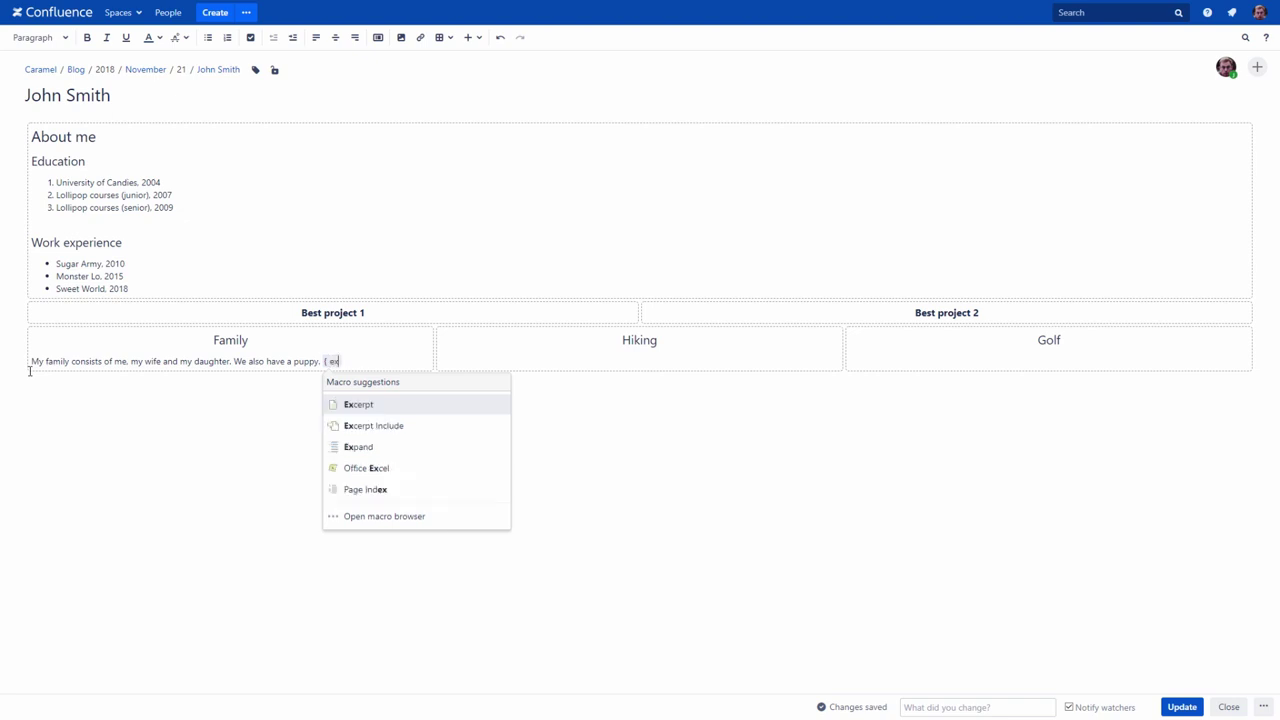
type("pa")
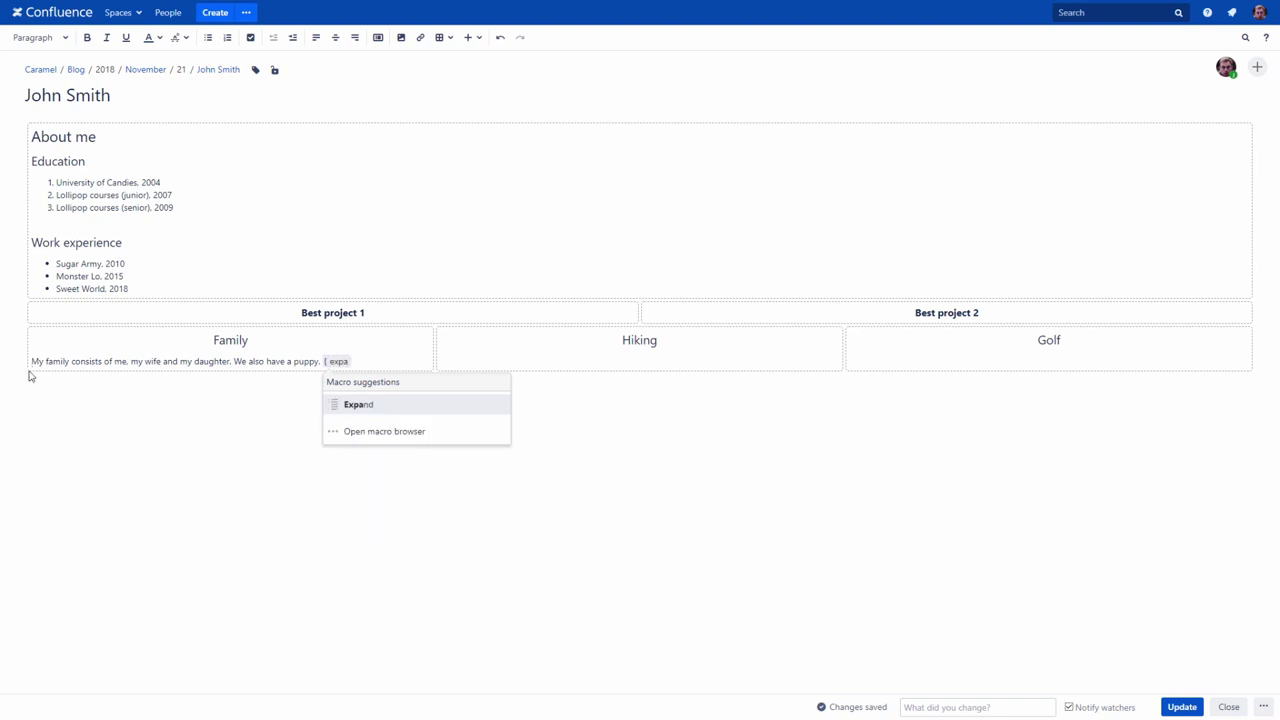
left_click(357, 405)
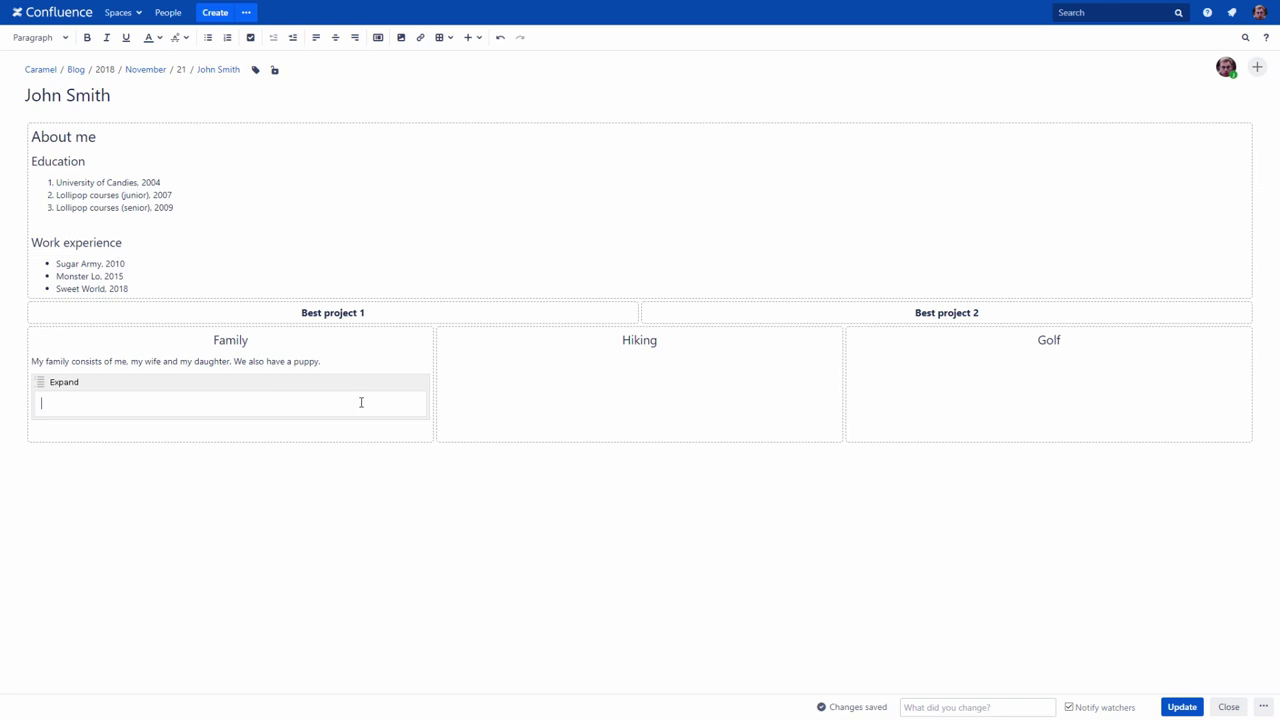
type("My wife is a wonderful person. She is the best mother all over the world. She is also a good specialist. she is a qualified telecommunication engineer. My daughter Alyssa is three years old. She is very clever and funny! Our puppy Jackson was presented to Alyssa last month. Now they are best friends! Alyssa often takes Jackson for a walk and plays with him.")
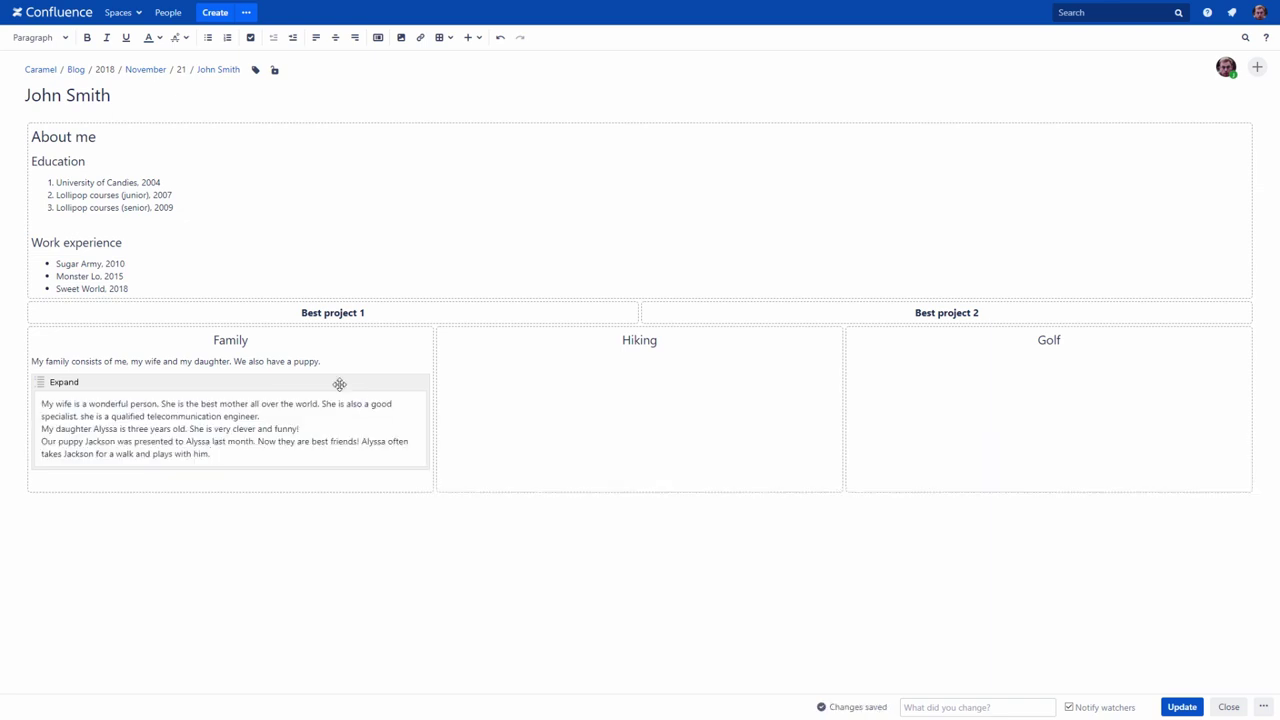
left_click(214, 456)
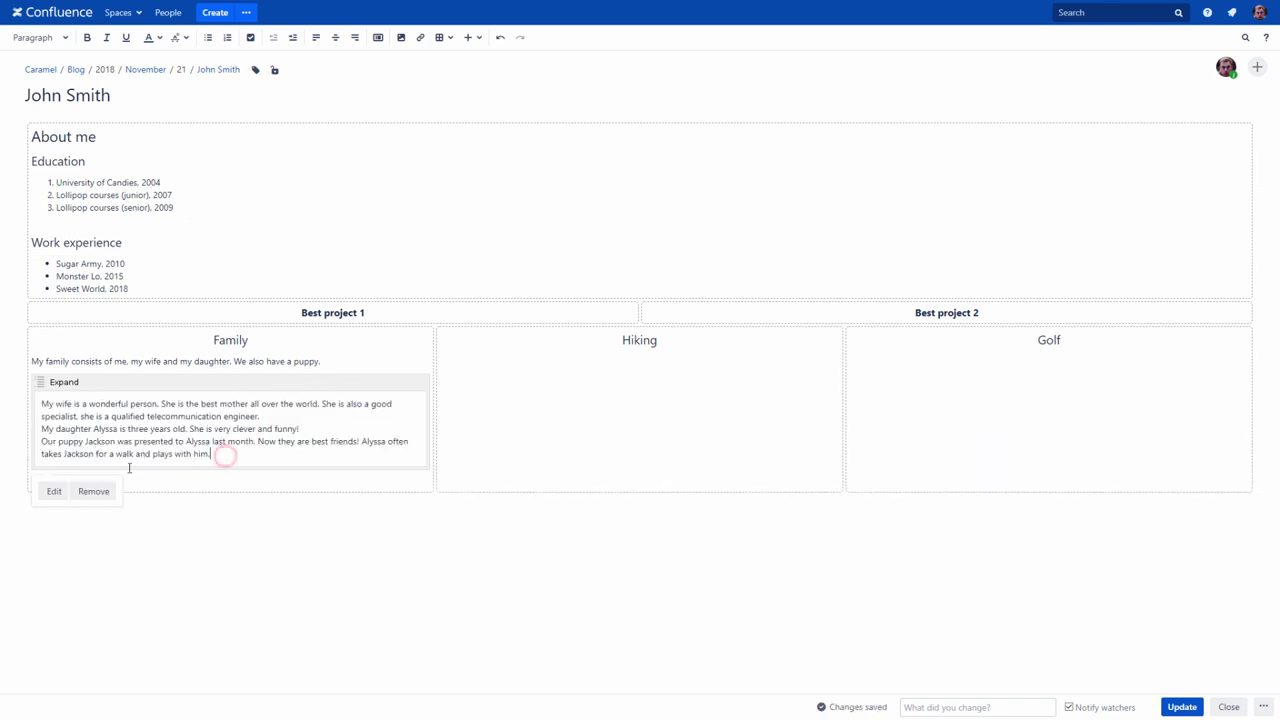
left_click(51, 491)
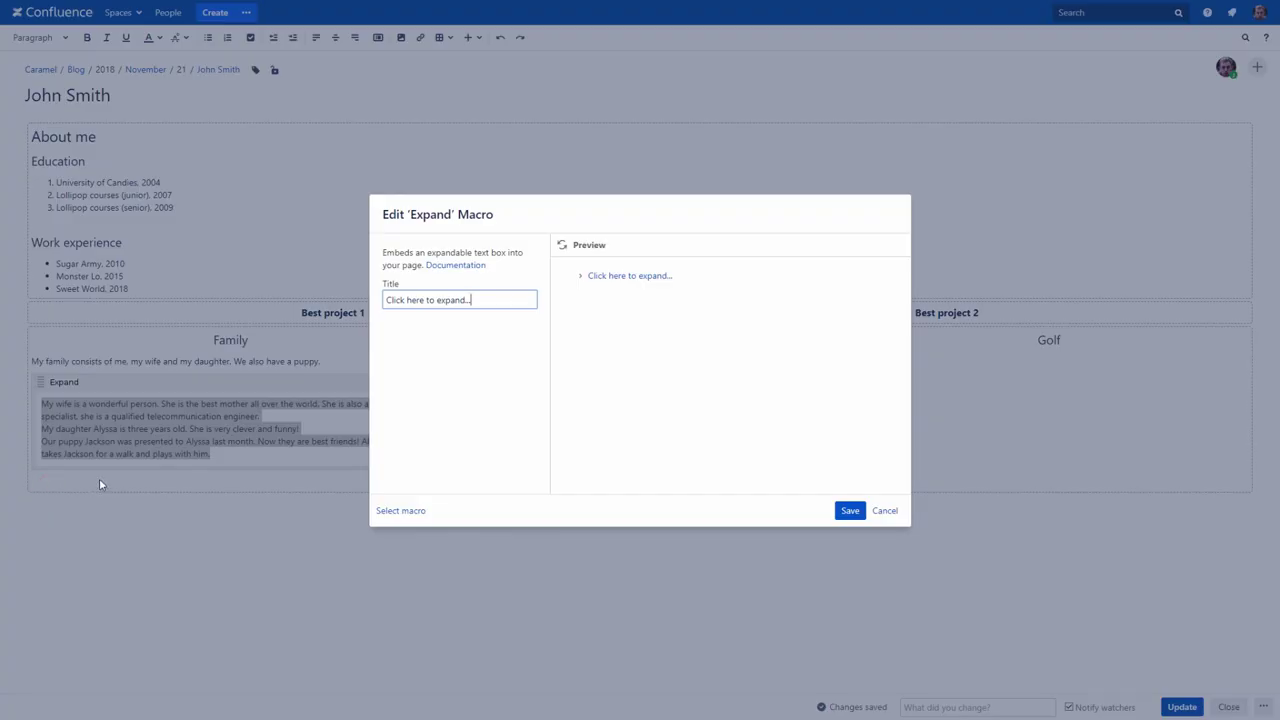
Title the Expand section 'Click here to read more!', refresh the preview, and save
key("BackSpace")
key("BackSpace")
key("BackSpace")
key("BackSpace")
key("BackSpace")
left_click(562, 245)
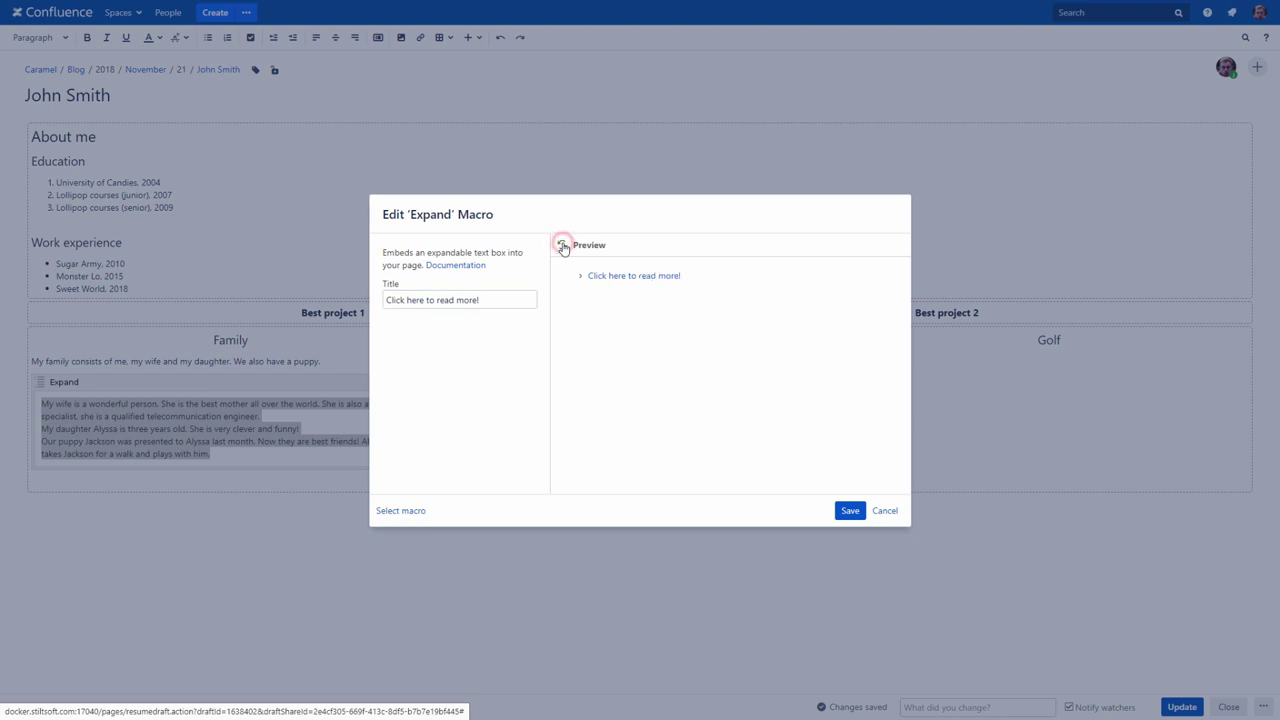
left_click(848, 511)
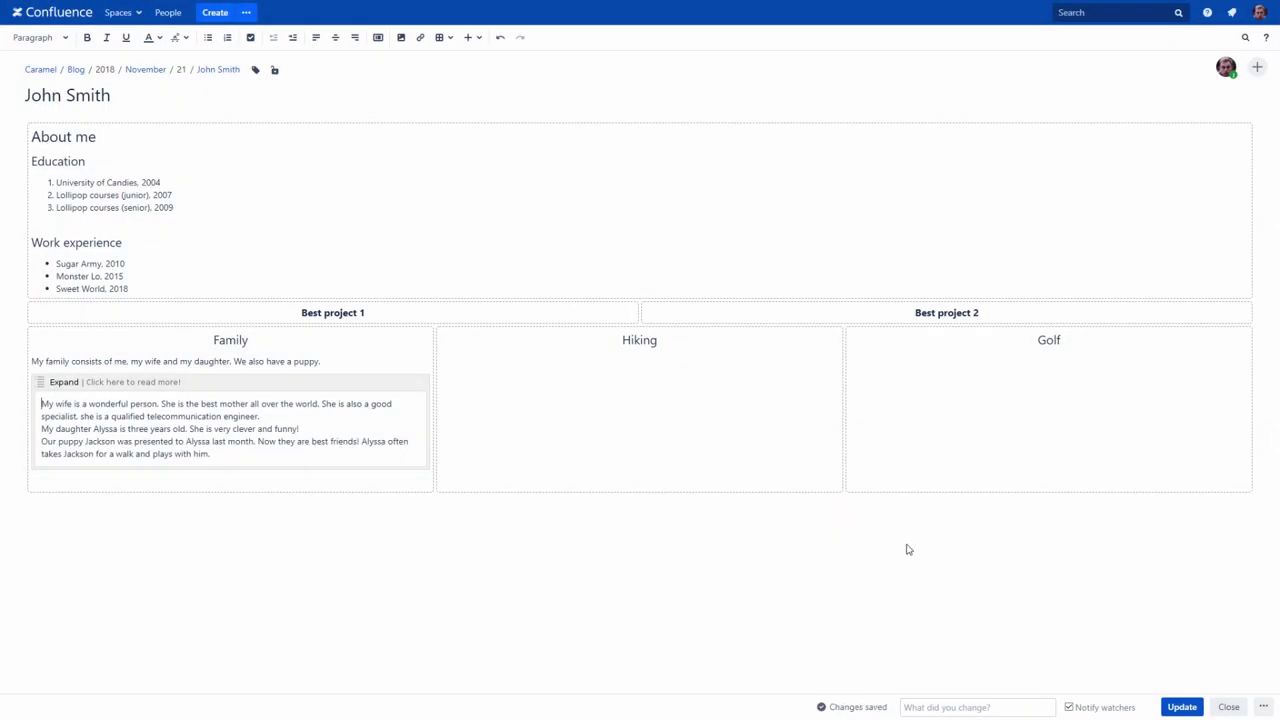
Preview the post, toggling the 'Click here to read more!' section open and closed, then resume editing
left_click(1263, 707)
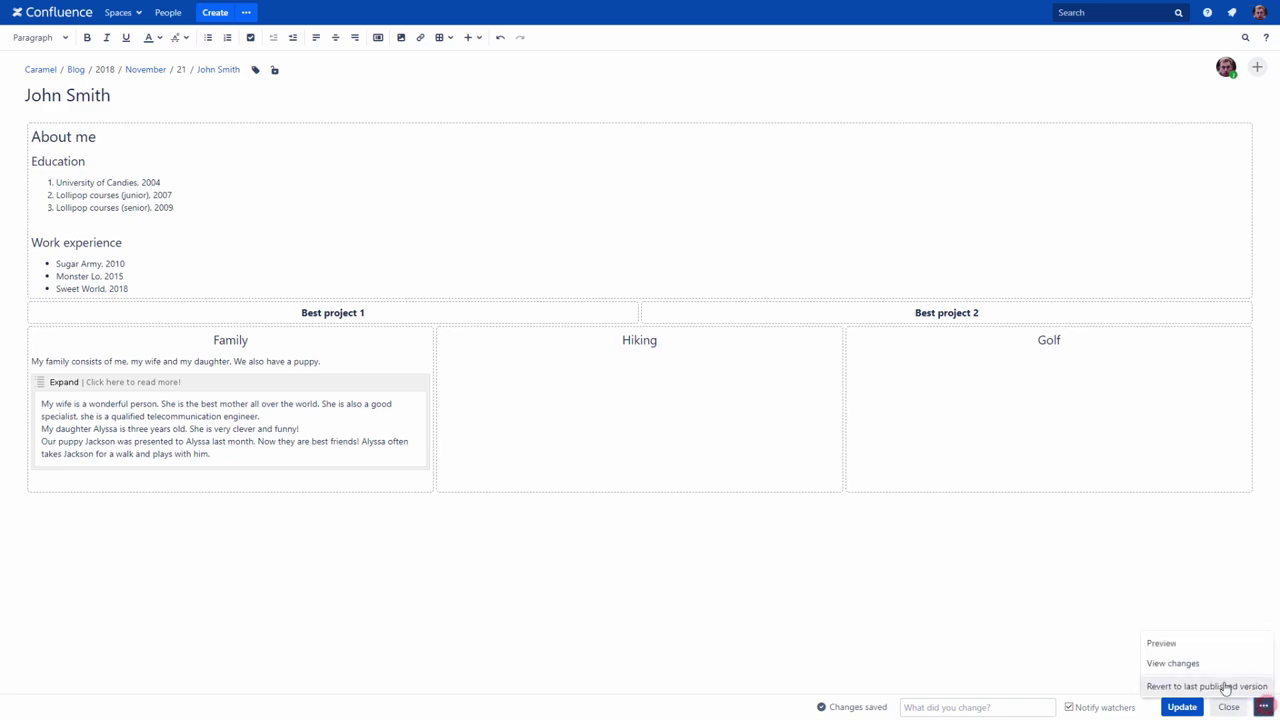
left_click(1172, 646)
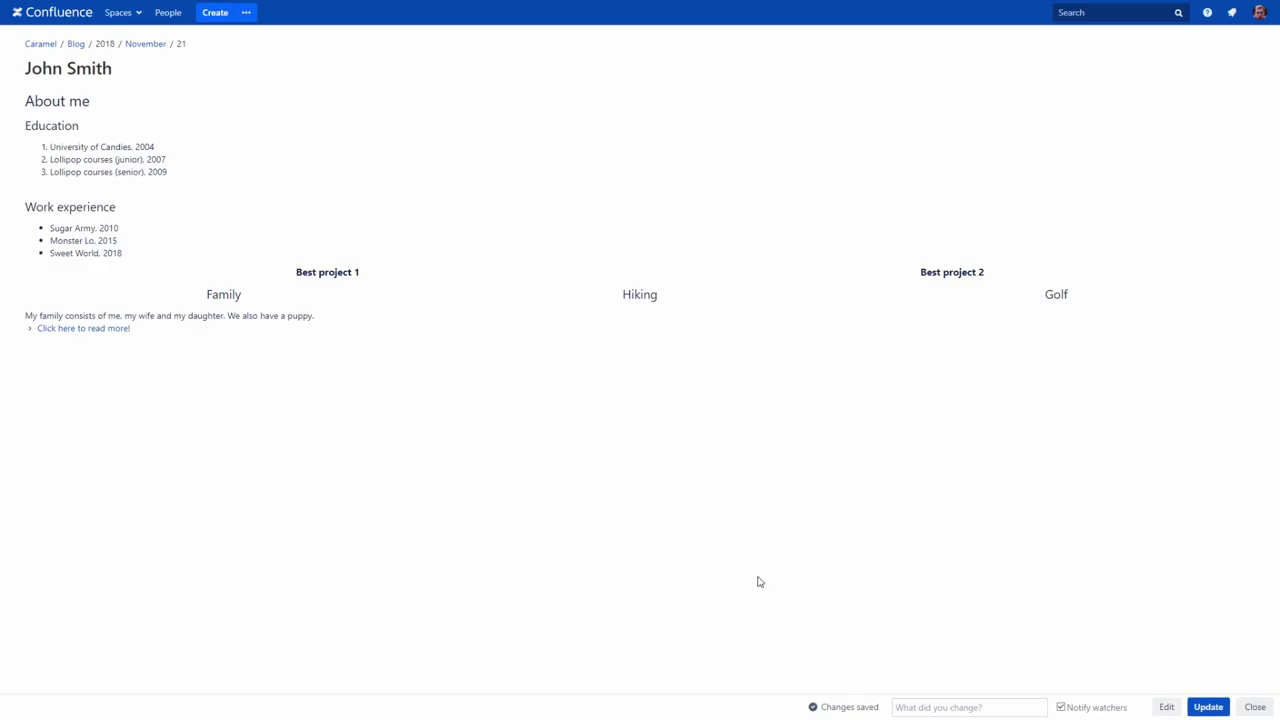
left_click(90, 329)
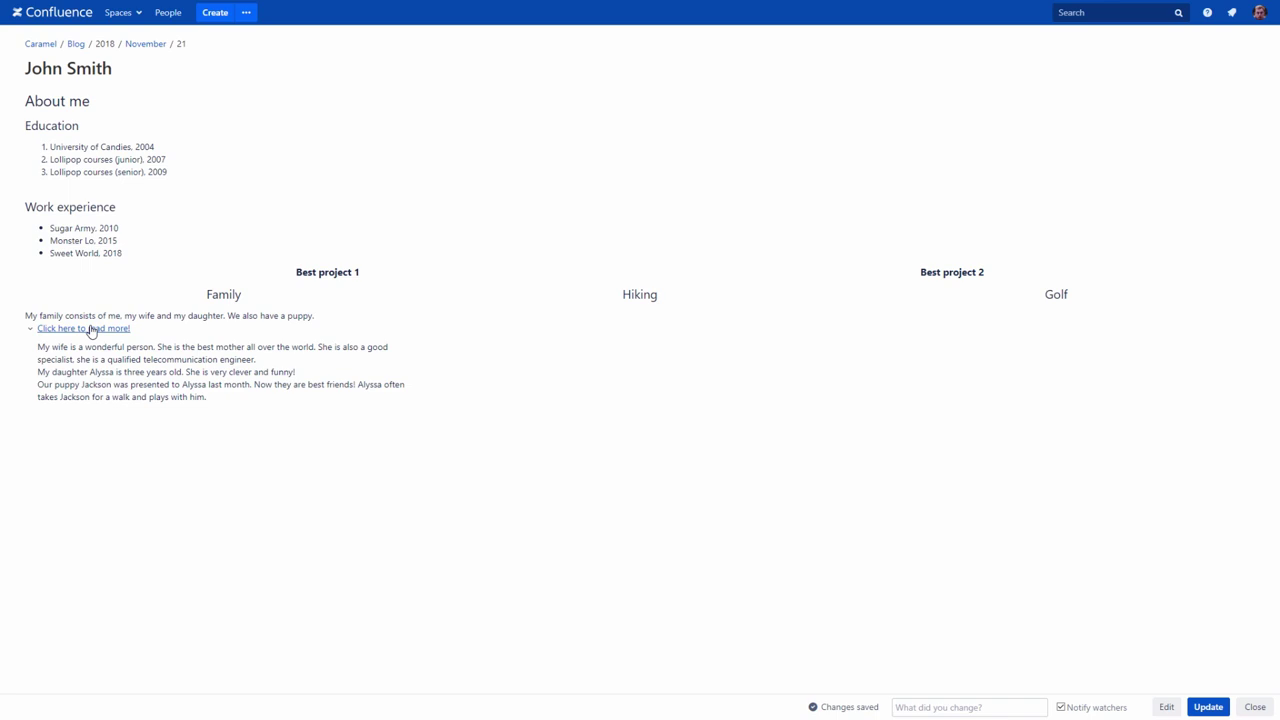
left_click(90, 329)
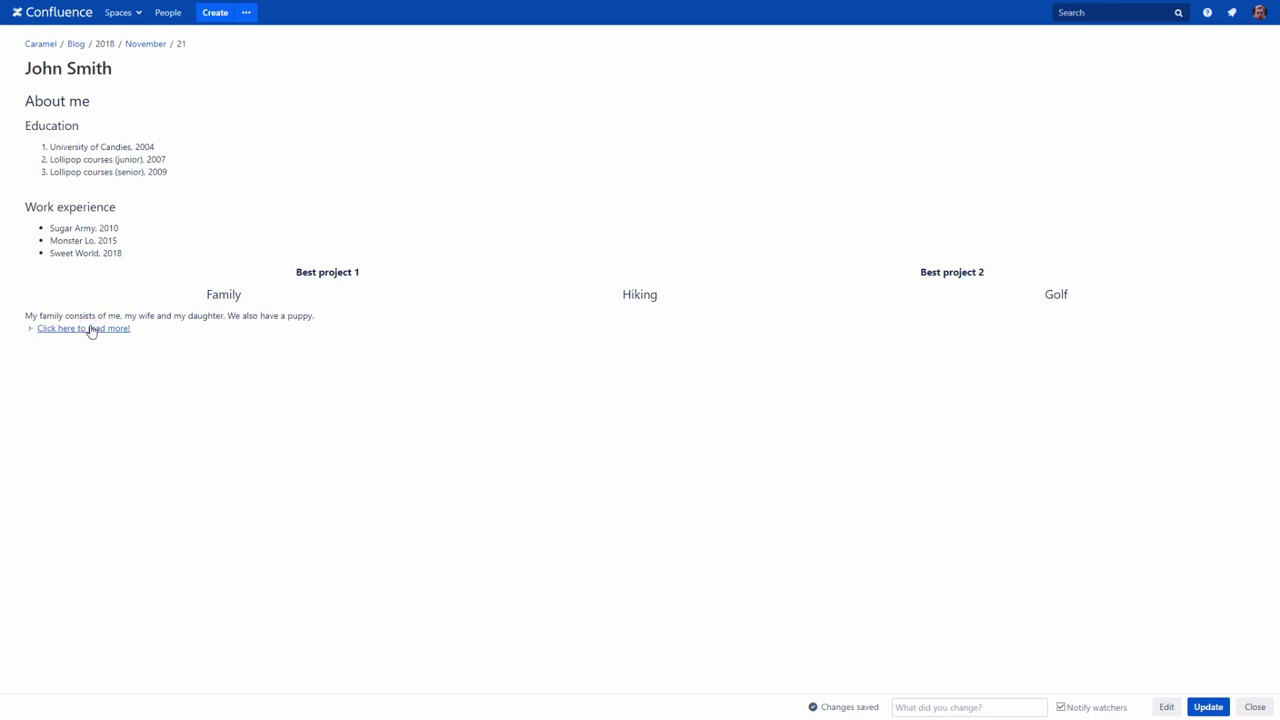
left_click(90, 329)
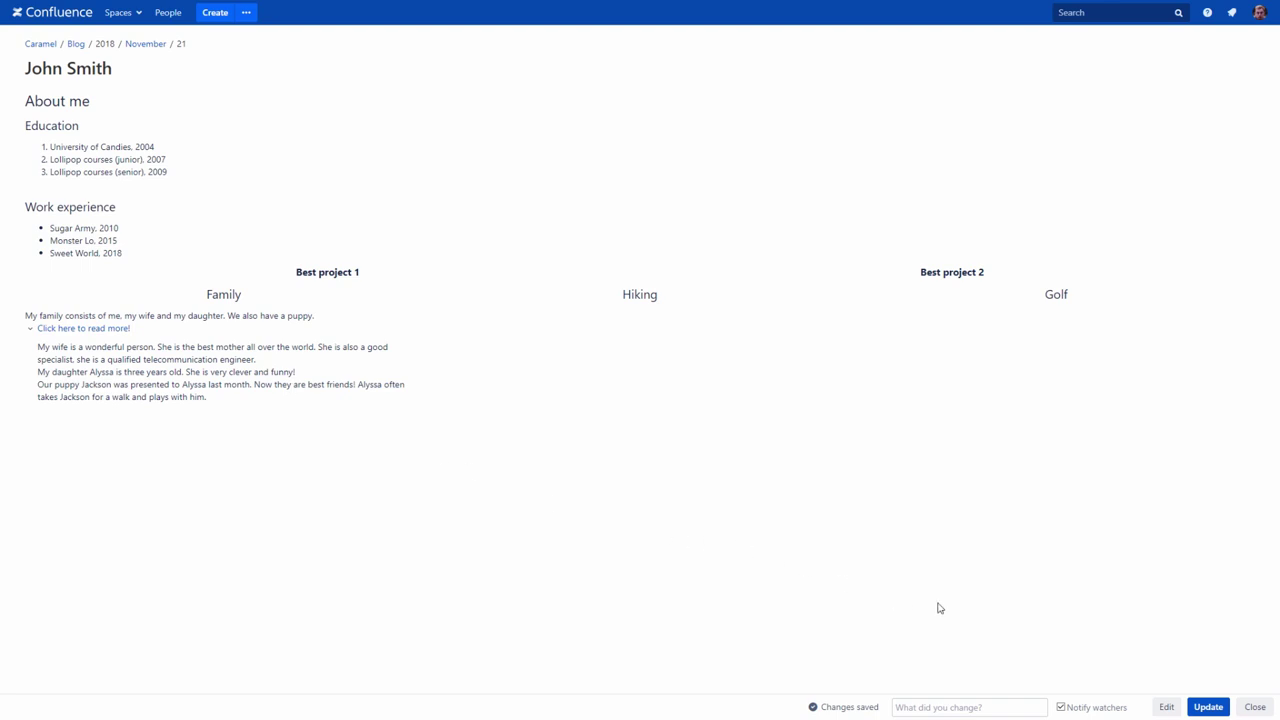
left_click(1165, 705)
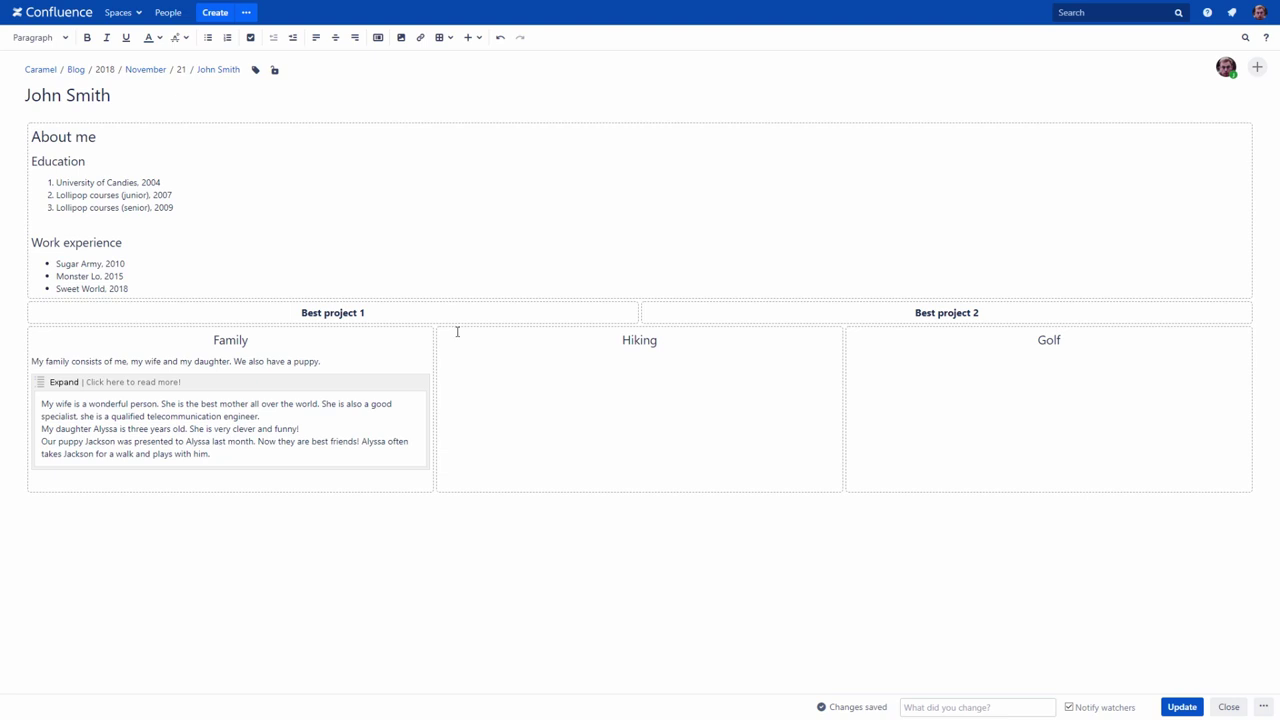
Add a 'My favorite hiking site' web link to the pasted address in the Hiking cell
left_click(421, 38)
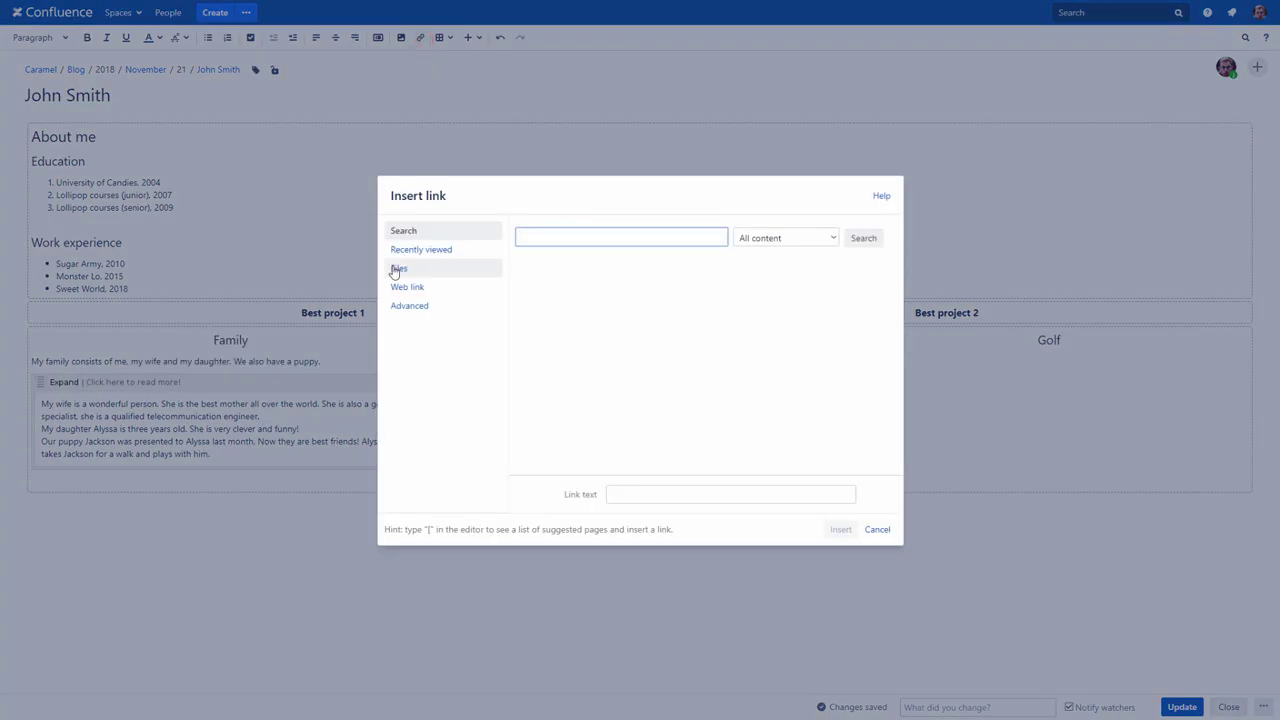
left_click(402, 287)
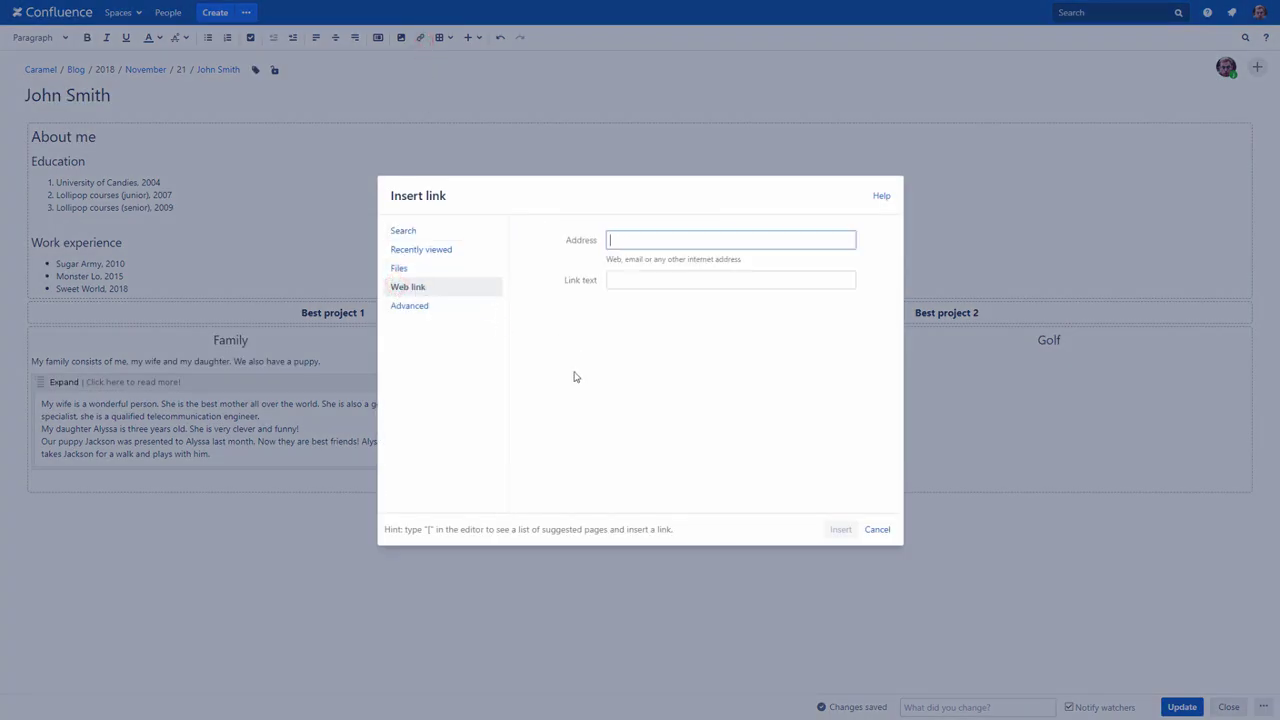
key("ctrl+v")
left_click(609, 280)
key("ctrl+a")
key("BackSpace")
type("My")
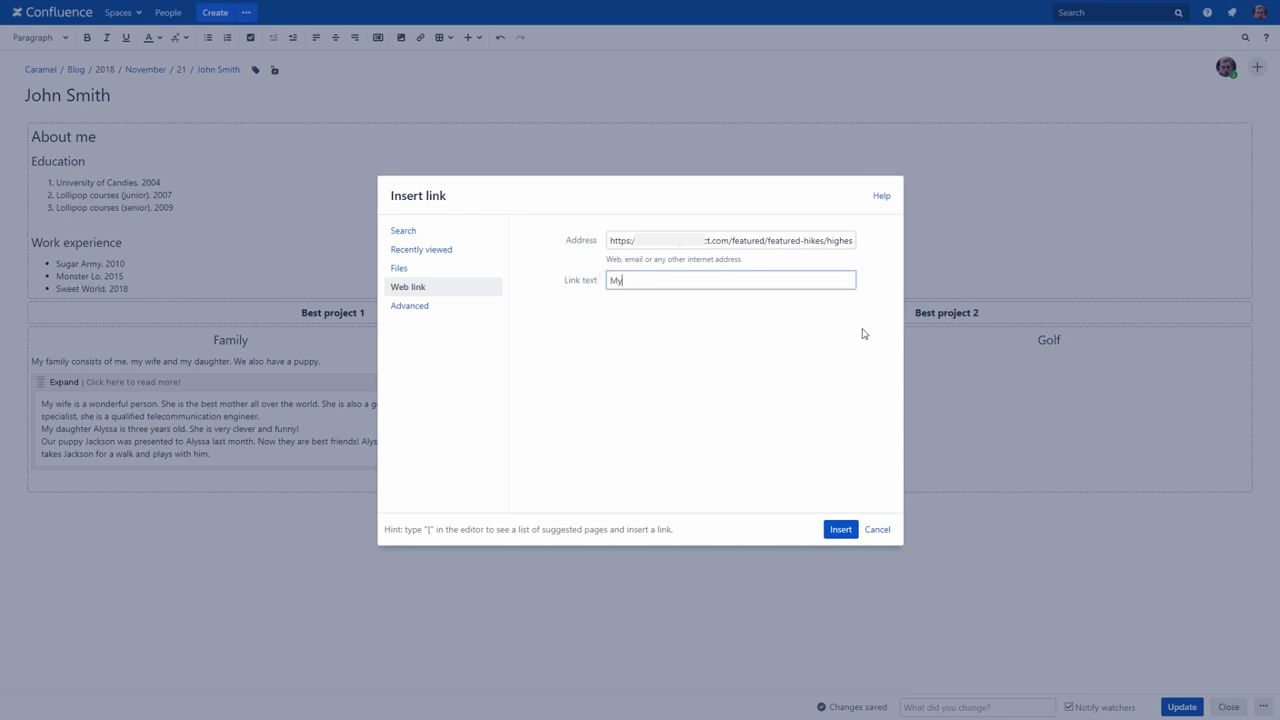
type(" favorite hiking site")
left_click(838, 529)
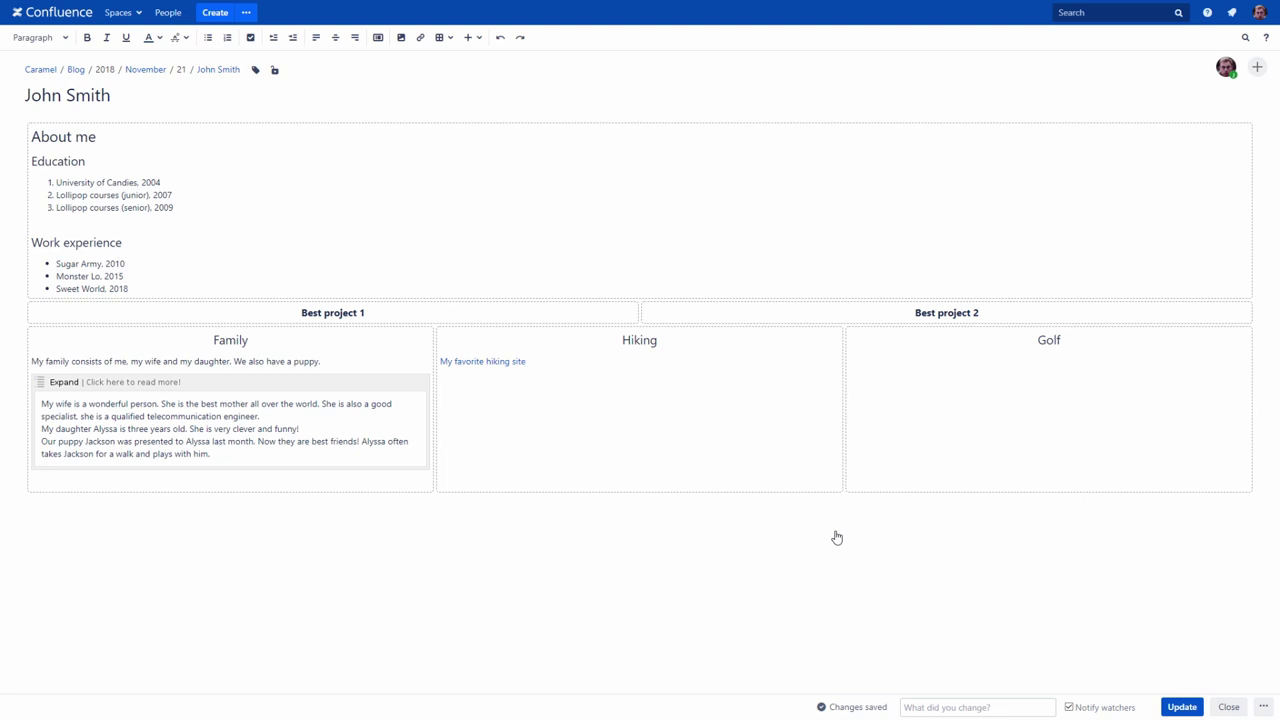
Add a 'The best golf site' web link in the Golf cell using the '[' shortcut
left_click(871, 380)
type("[")
left_click(881, 452)
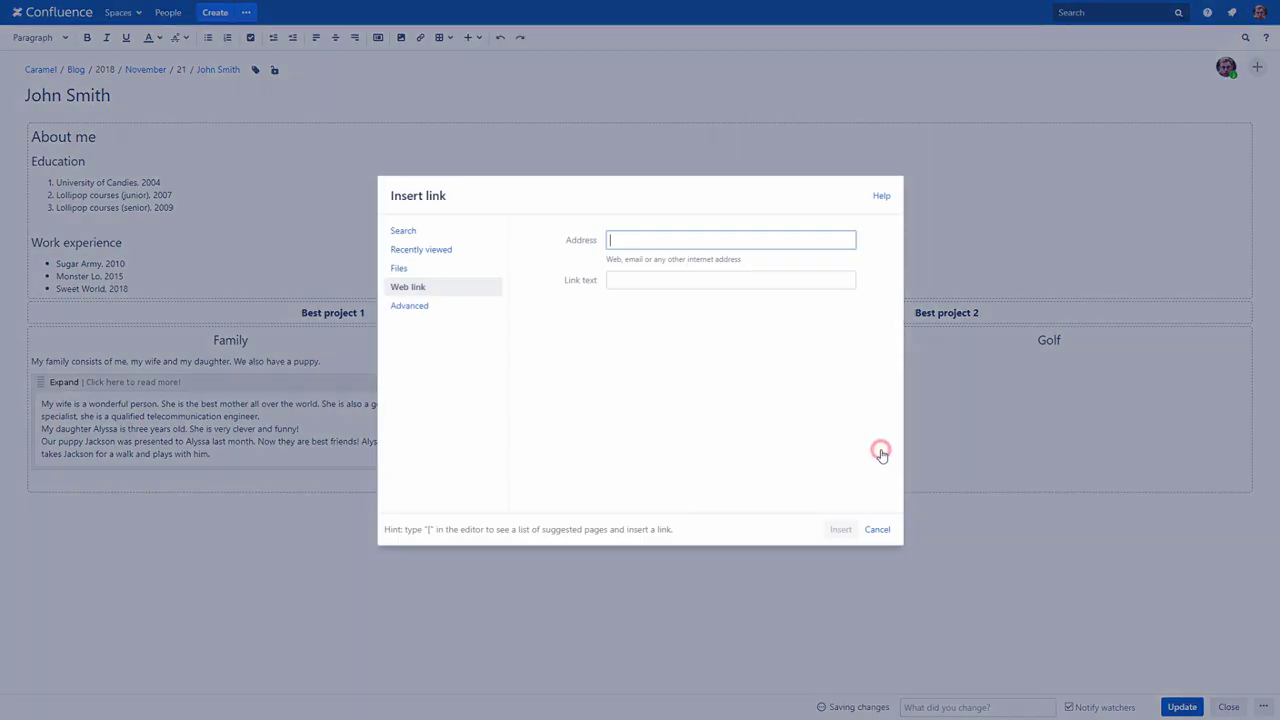
key("ctrl+v")
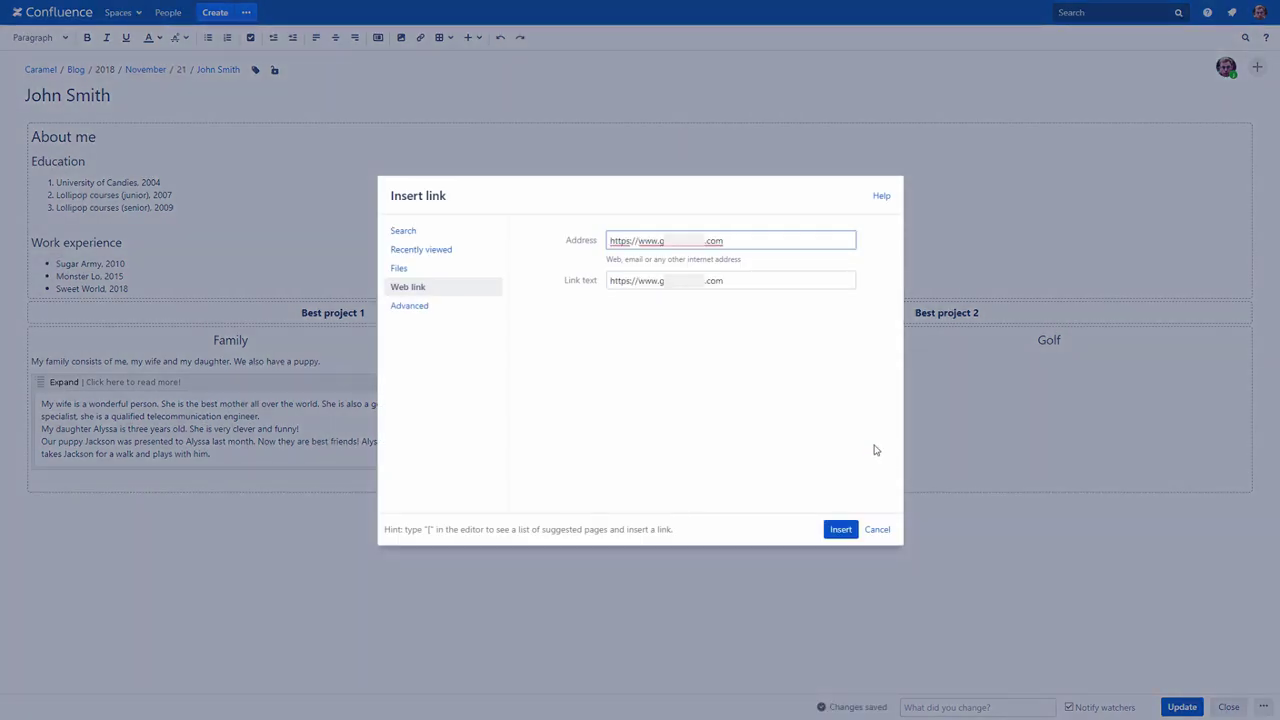
key("Tab")
type("The best")
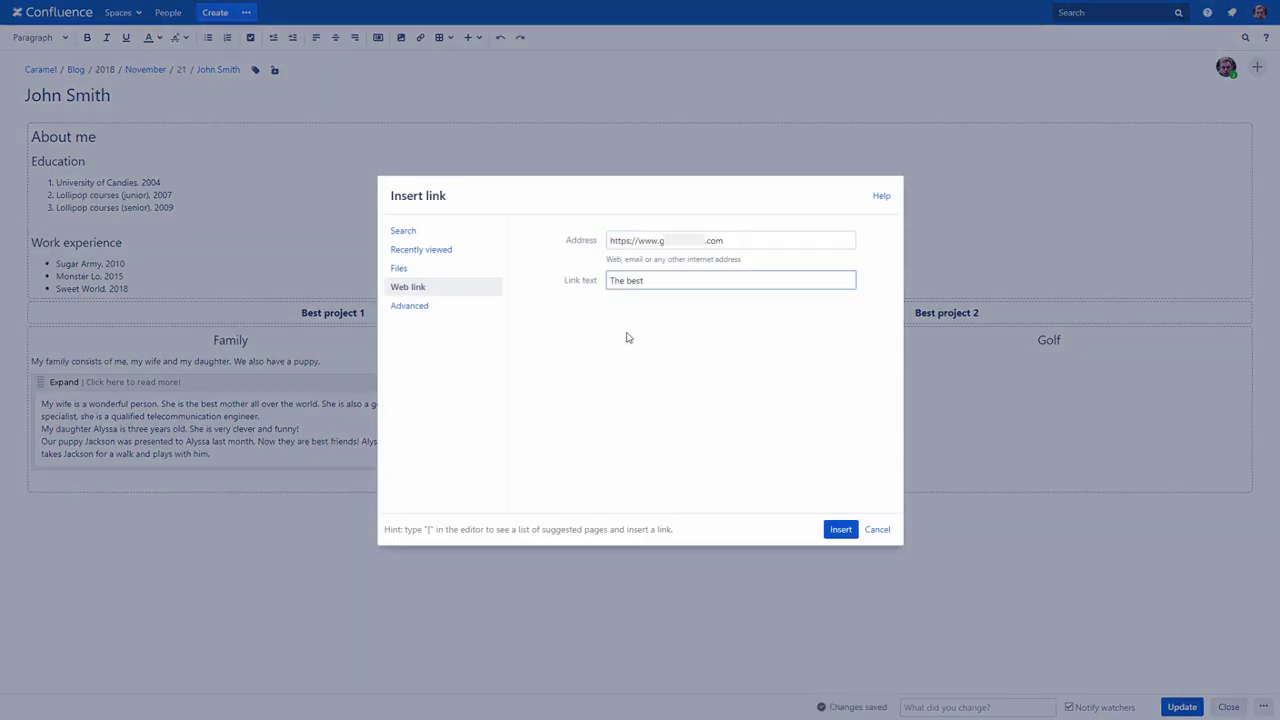
type(" golf site")
left_click(832, 529)
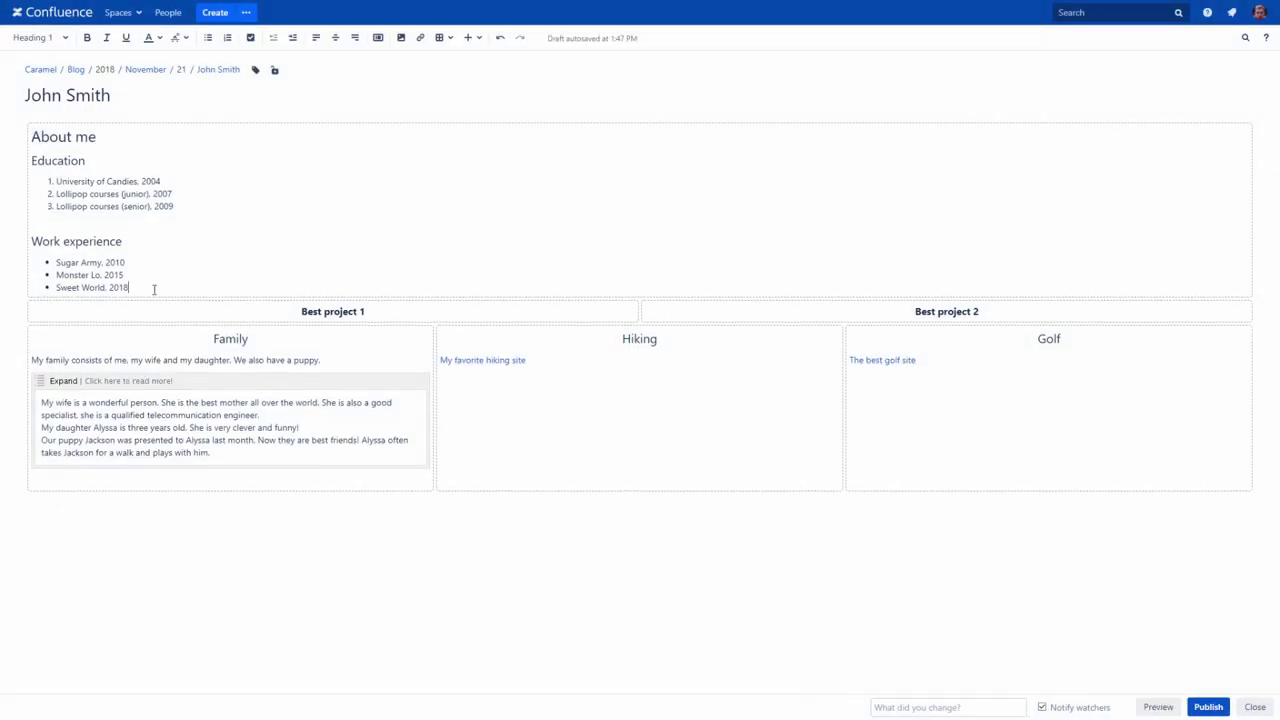
Link the word 'Sweet' in Sweet World, 2018 to the Candies page and publish the post
left_click_drag(55, 287, 81, 287)
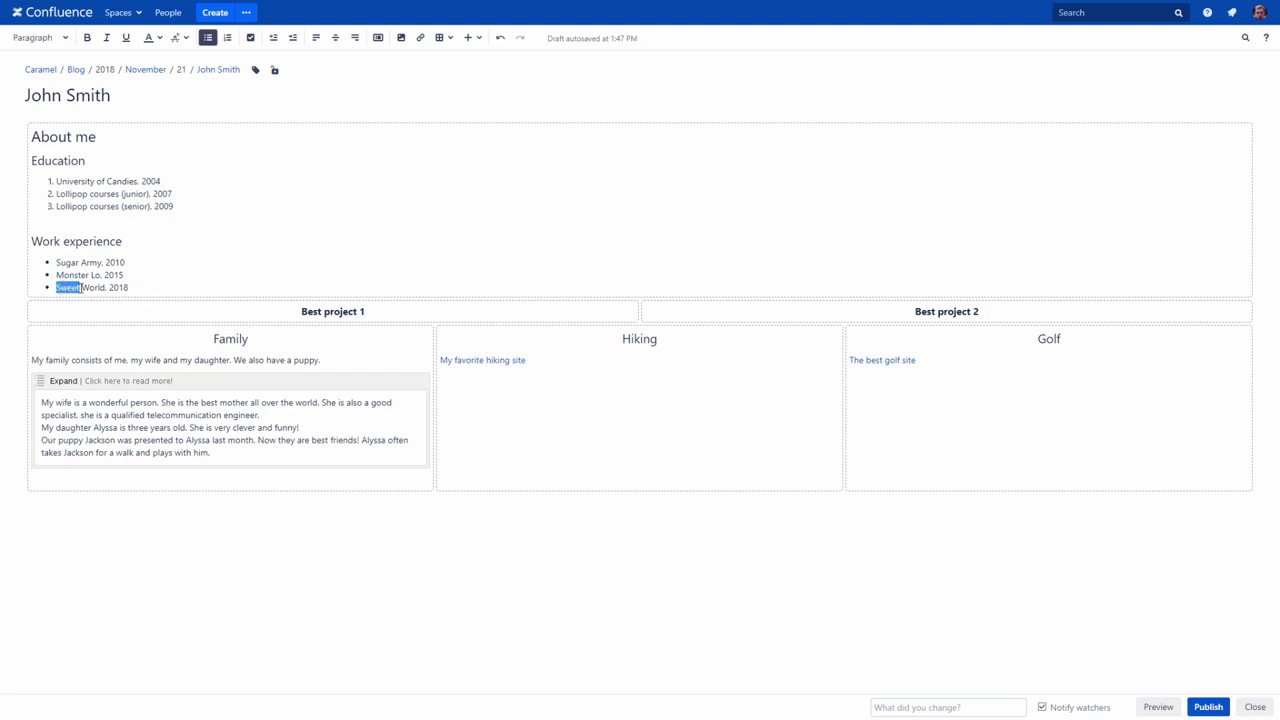
left_click(419, 38)
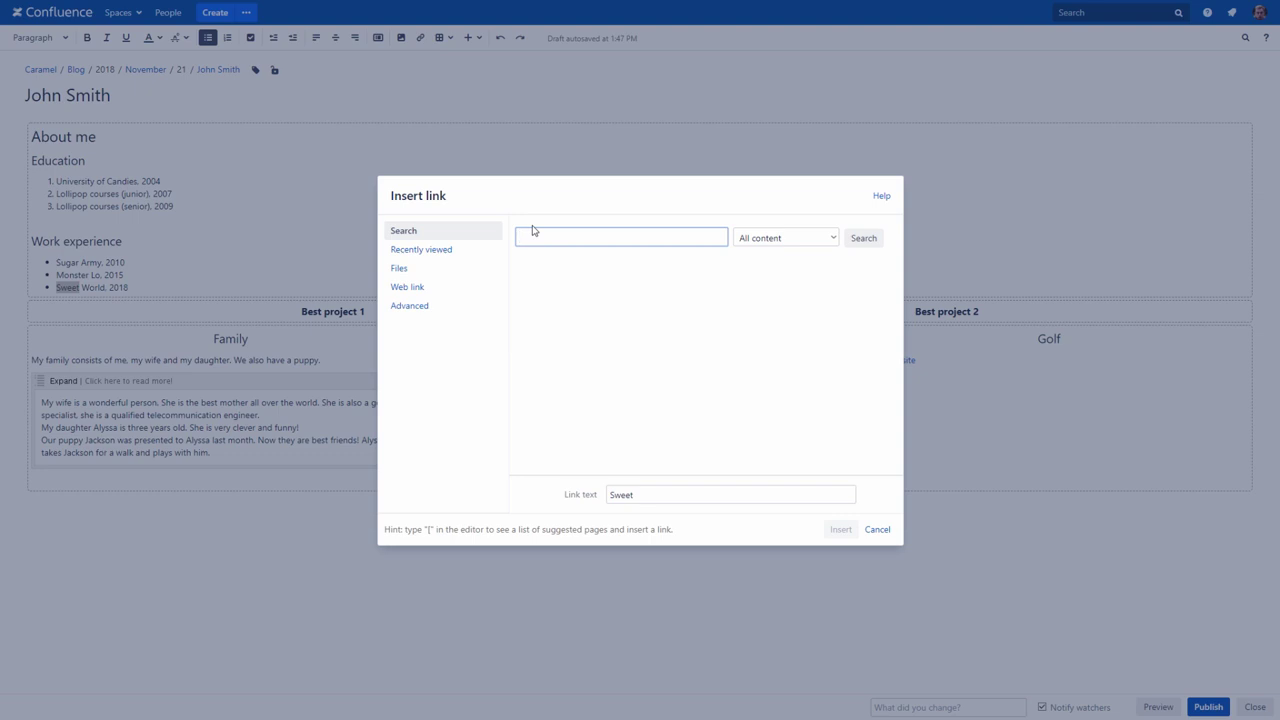
type("can")
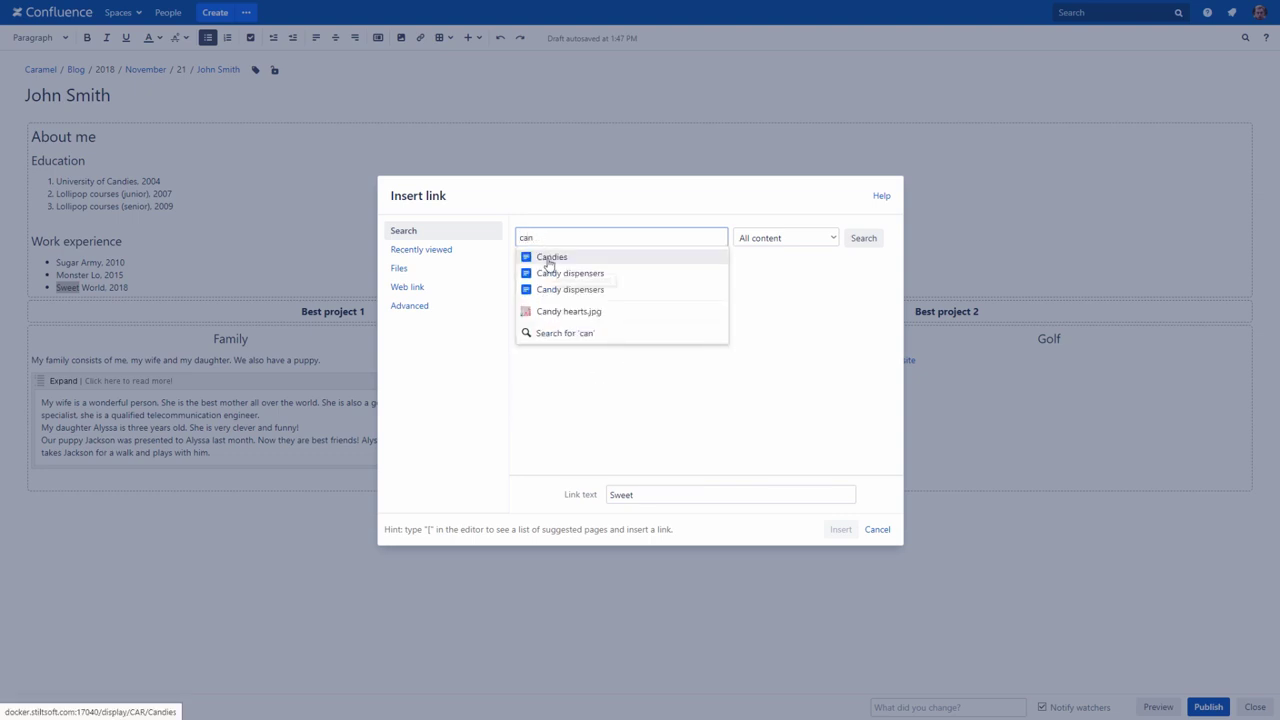
left_click(546, 259)
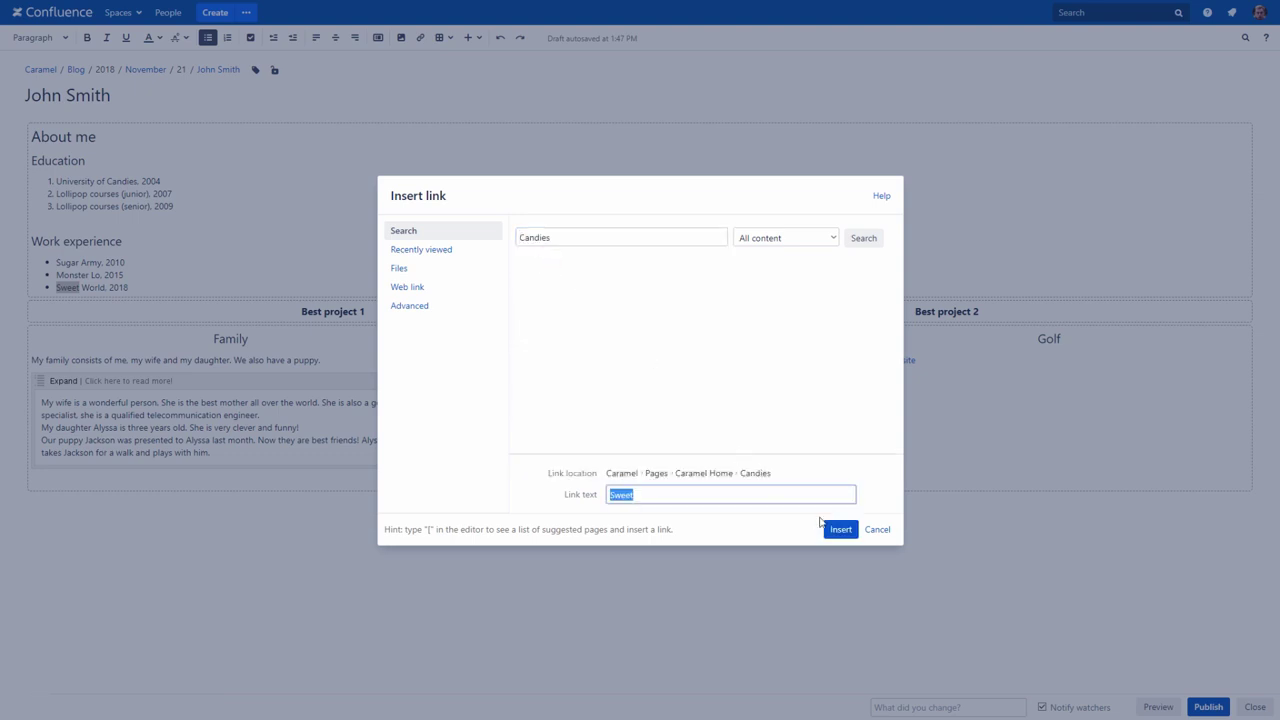
left_click(838, 529)
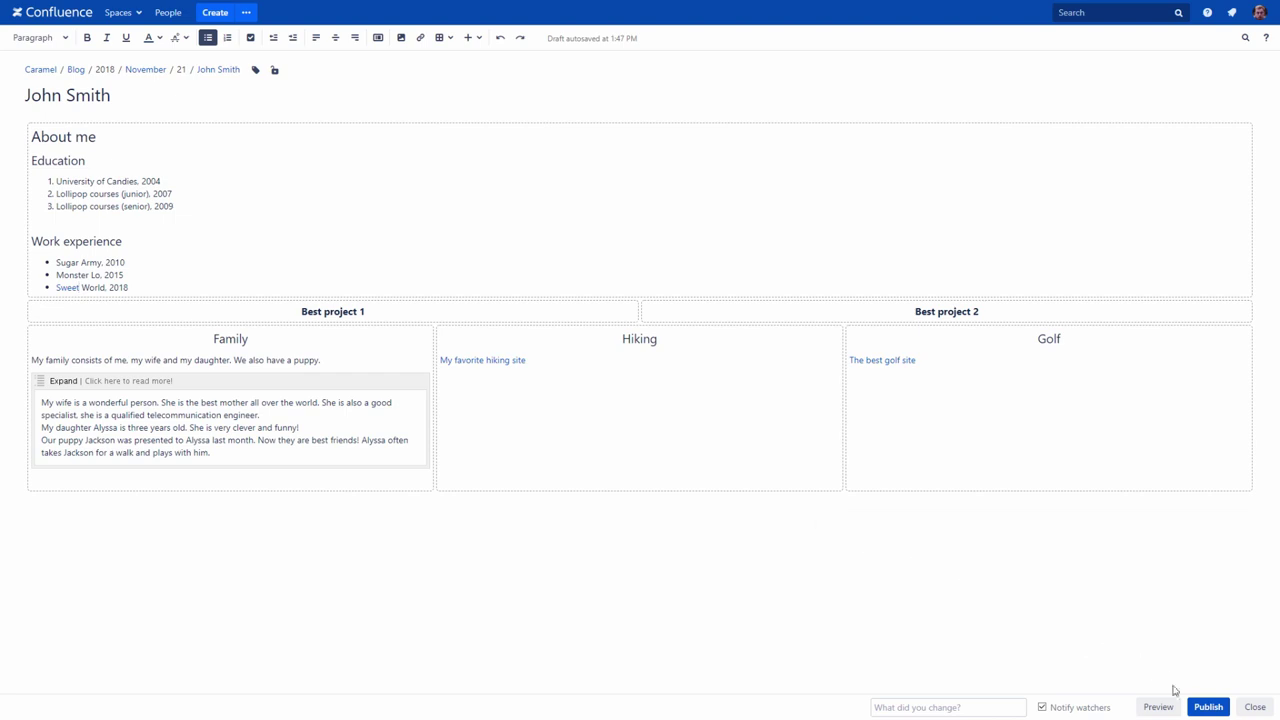
left_click(1207, 706)
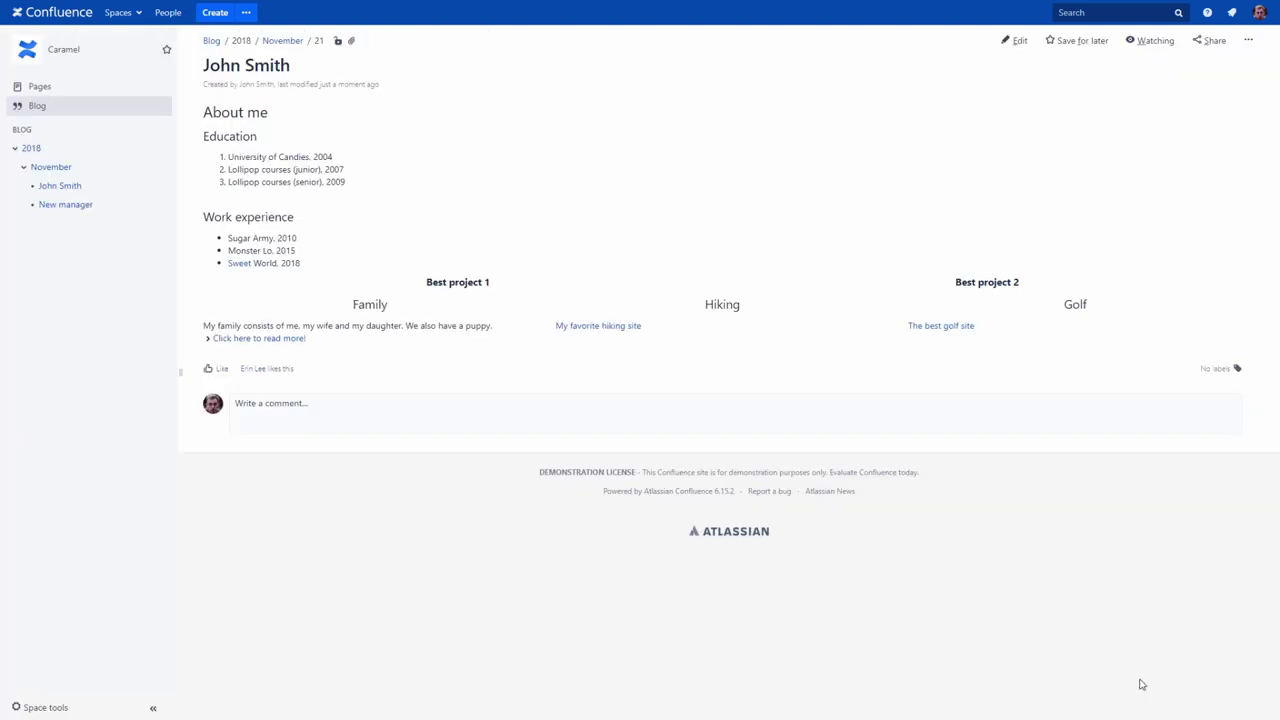
Insert the Daughter.jpg, Wife hiking.jpg and Puppy.jpg photos into the Family column
left_click(238, 265)
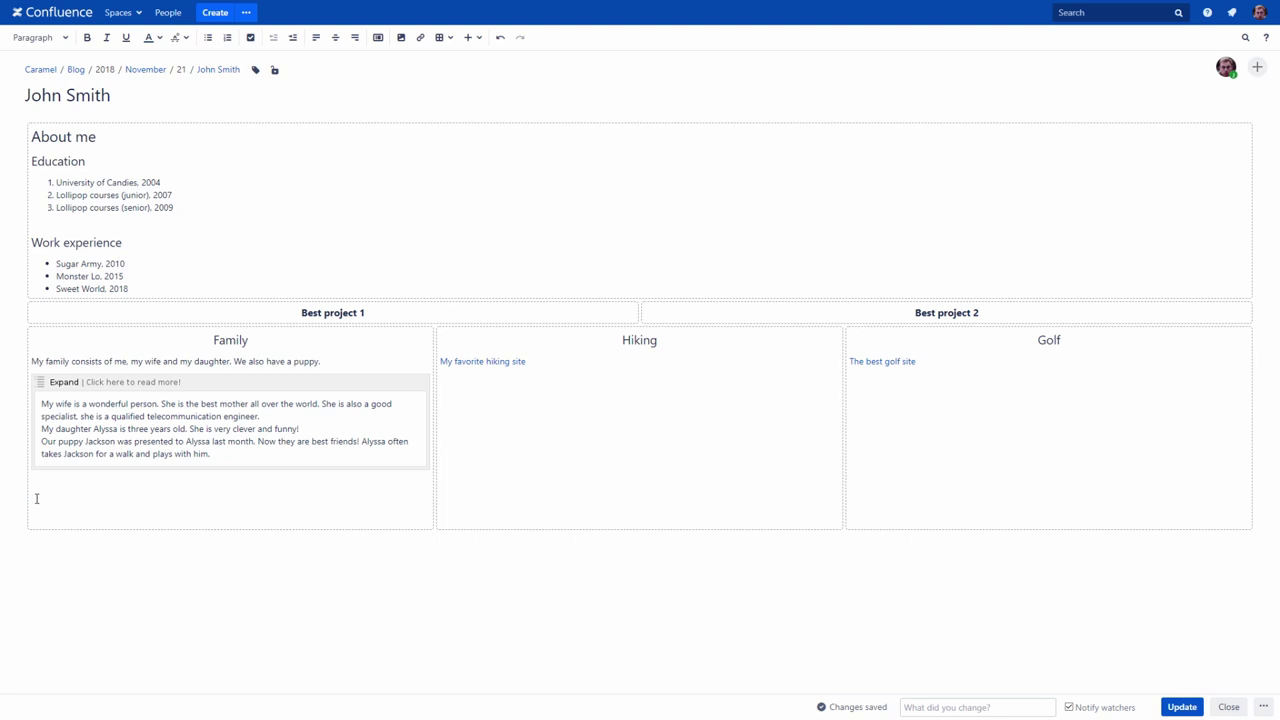
left_click(401, 37)
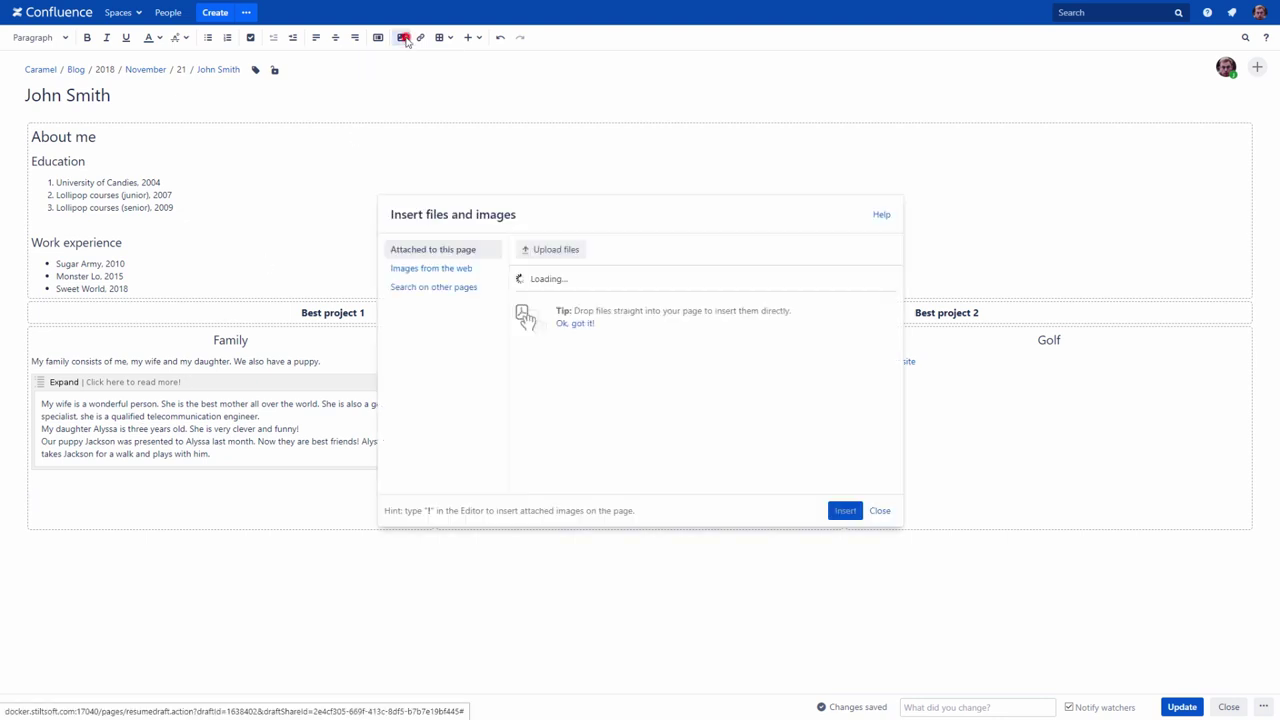
left_click(577, 314)
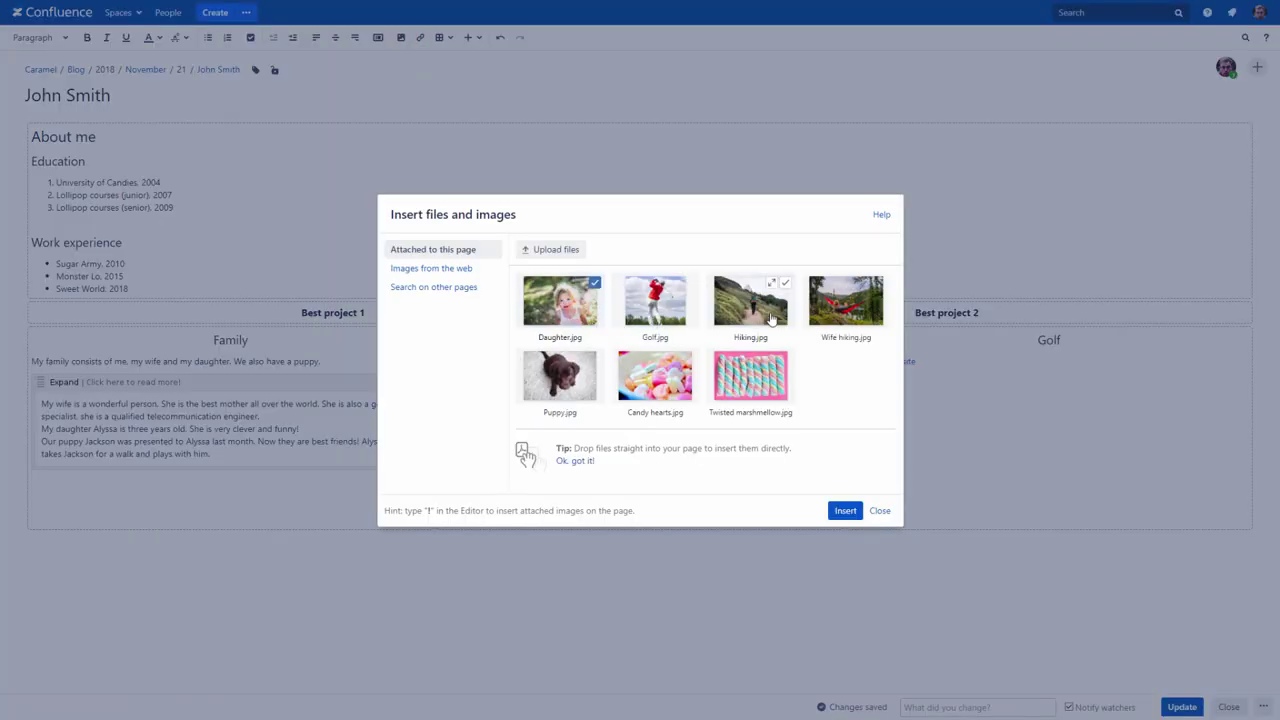
left_click(850, 314)
left_click(560, 385)
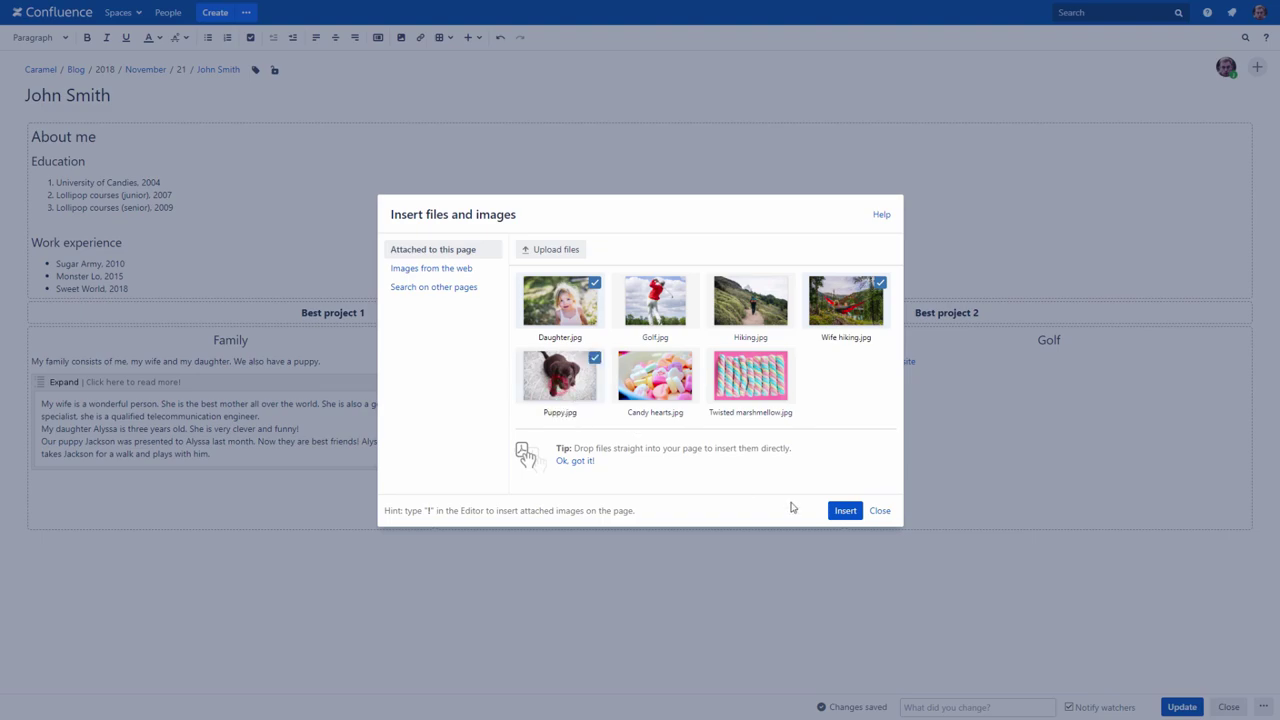
left_click(845, 511)
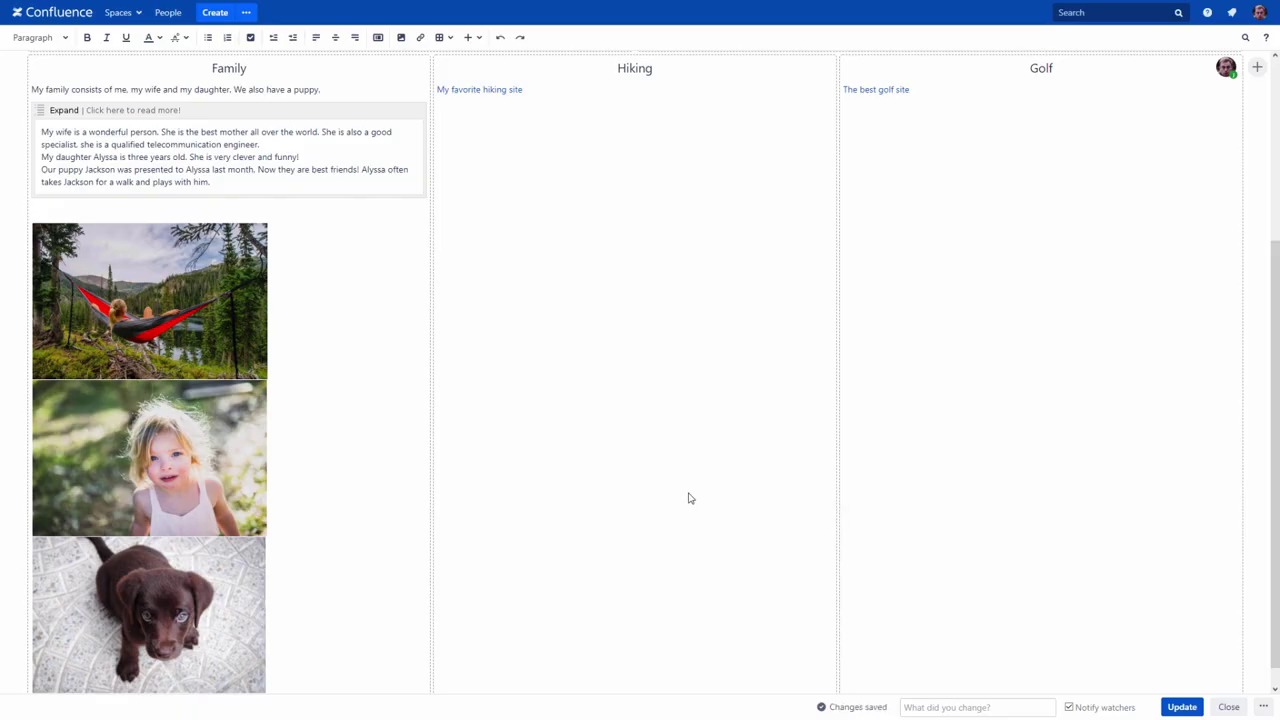
Add Hiking.jpg and Golf.jpg below their column links with '!' and update the post
scroll(600, 430, "up", 2)
left_click(442, 238)
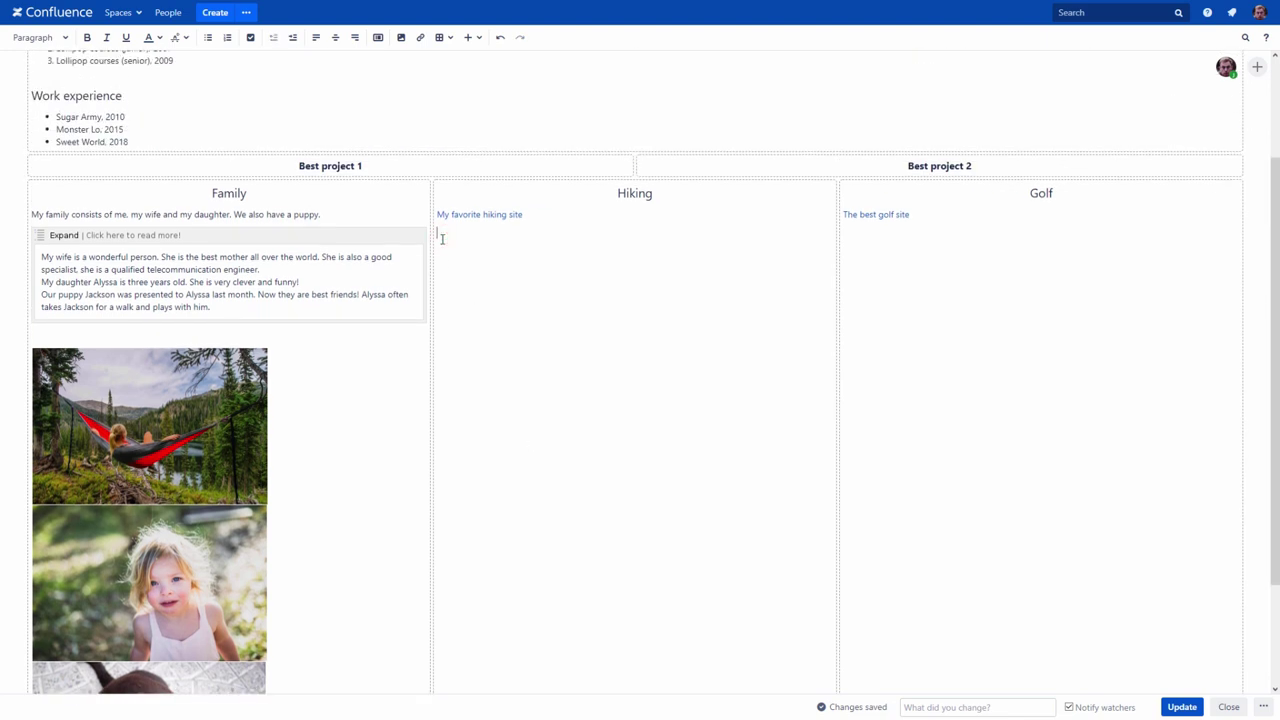
type("!")
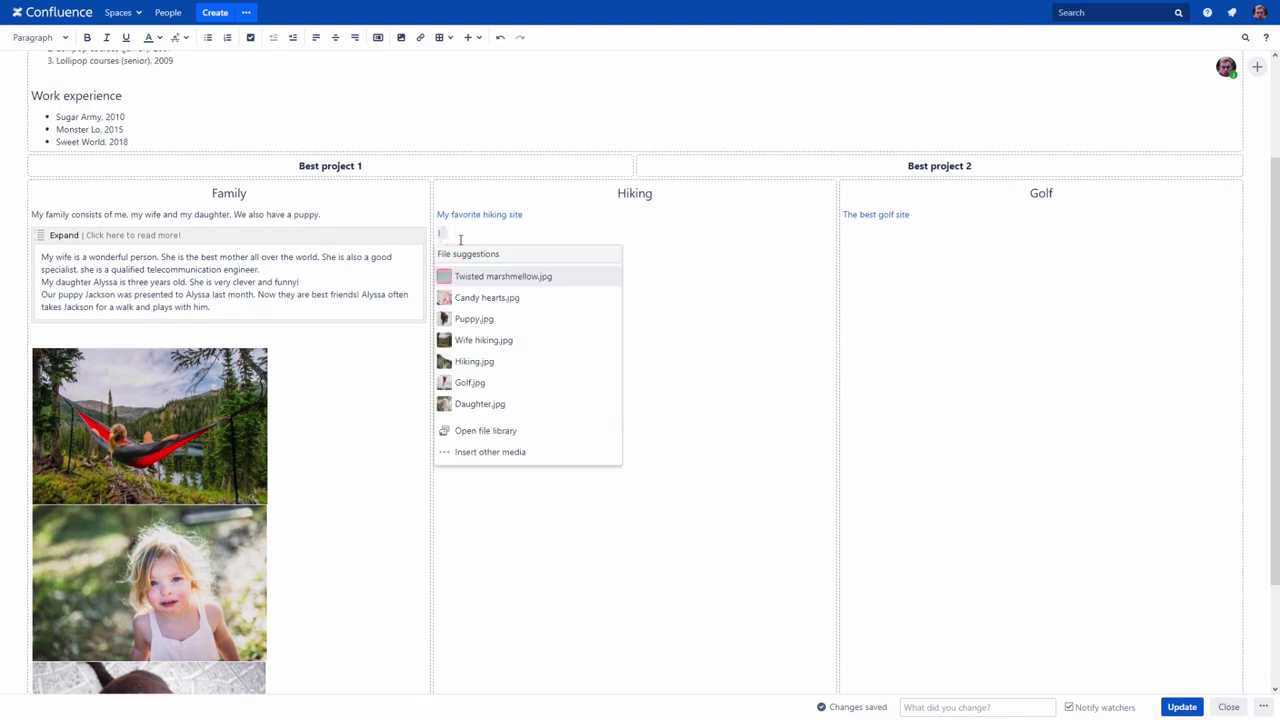
left_click(464, 362)
left_click(857, 237)
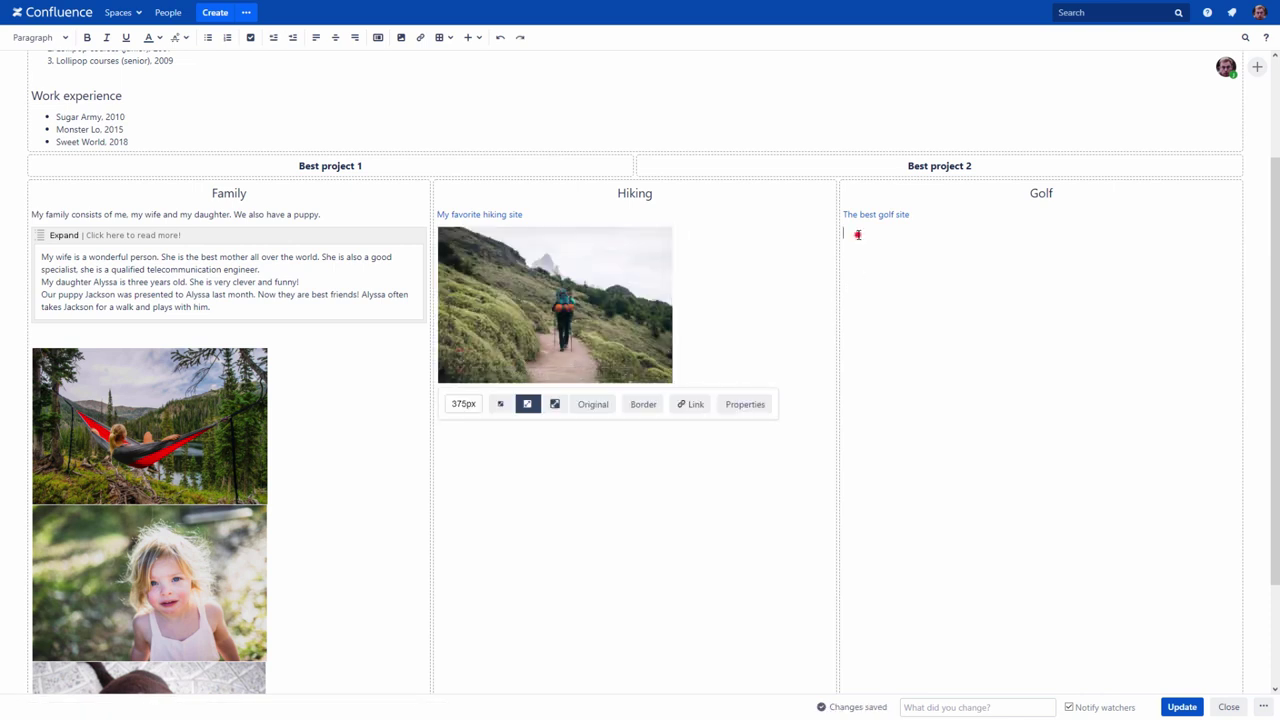
type("!")
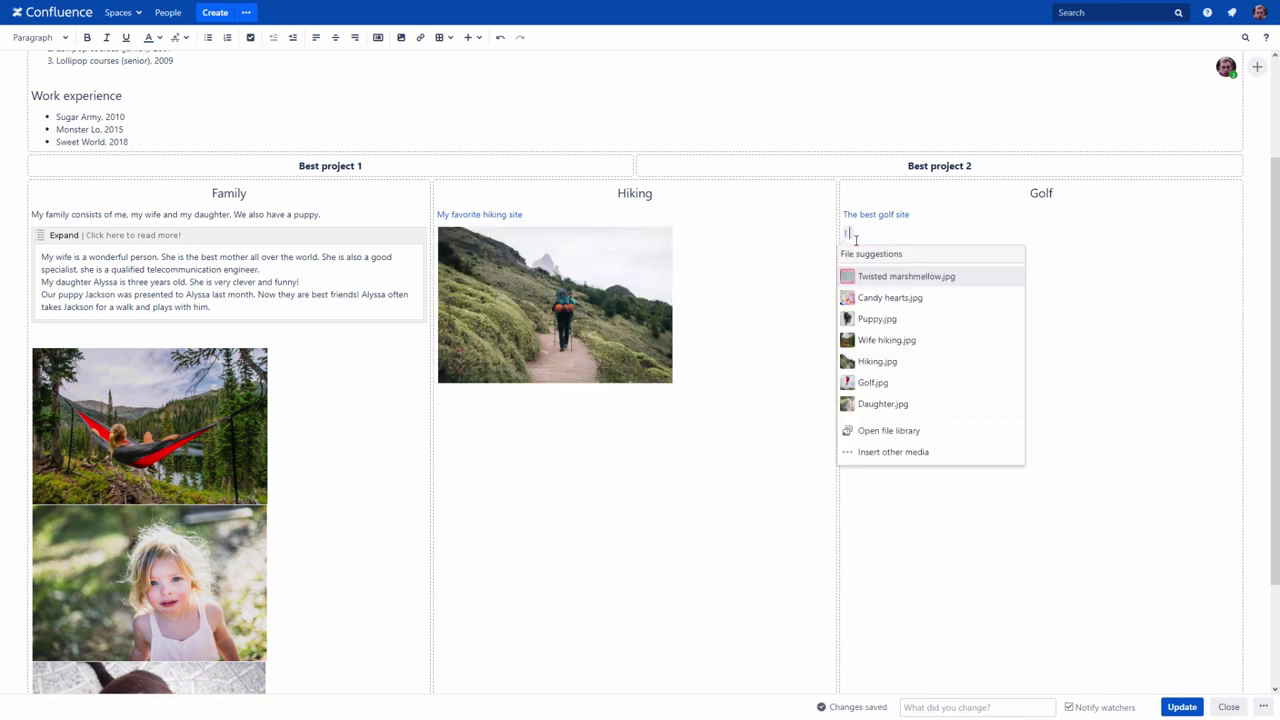
left_click(860, 382)
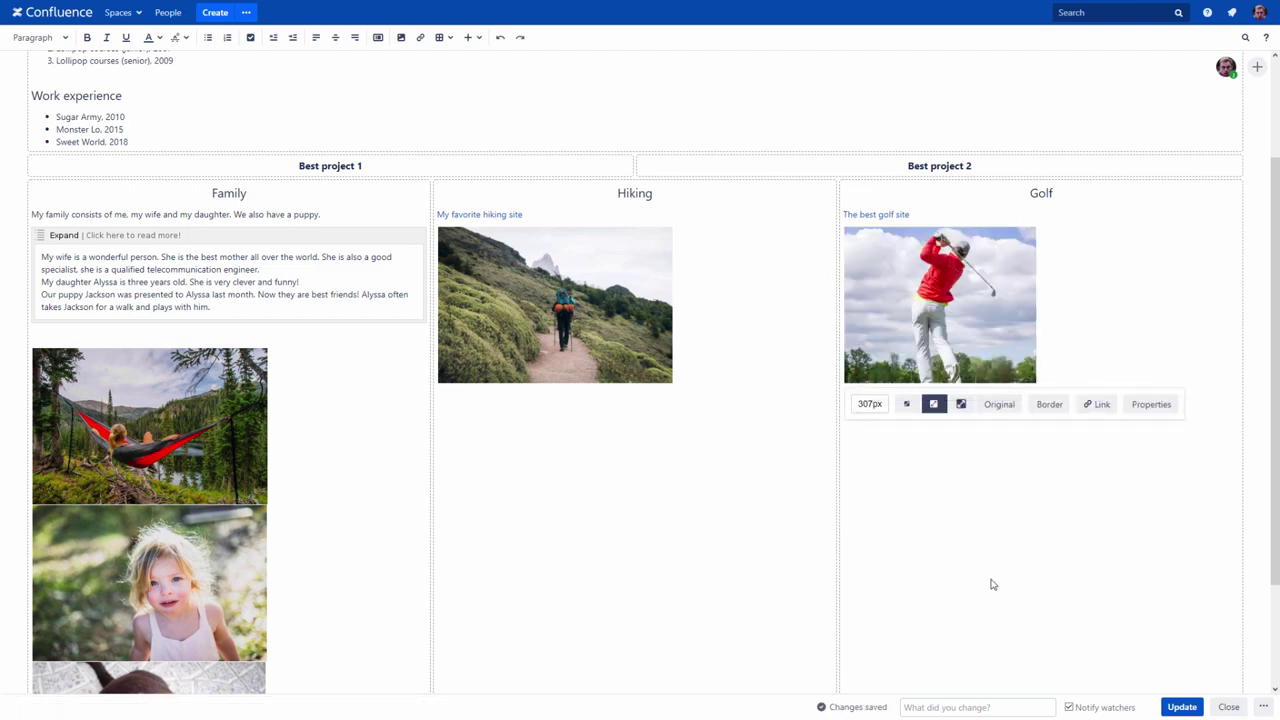
left_click(1178, 707)
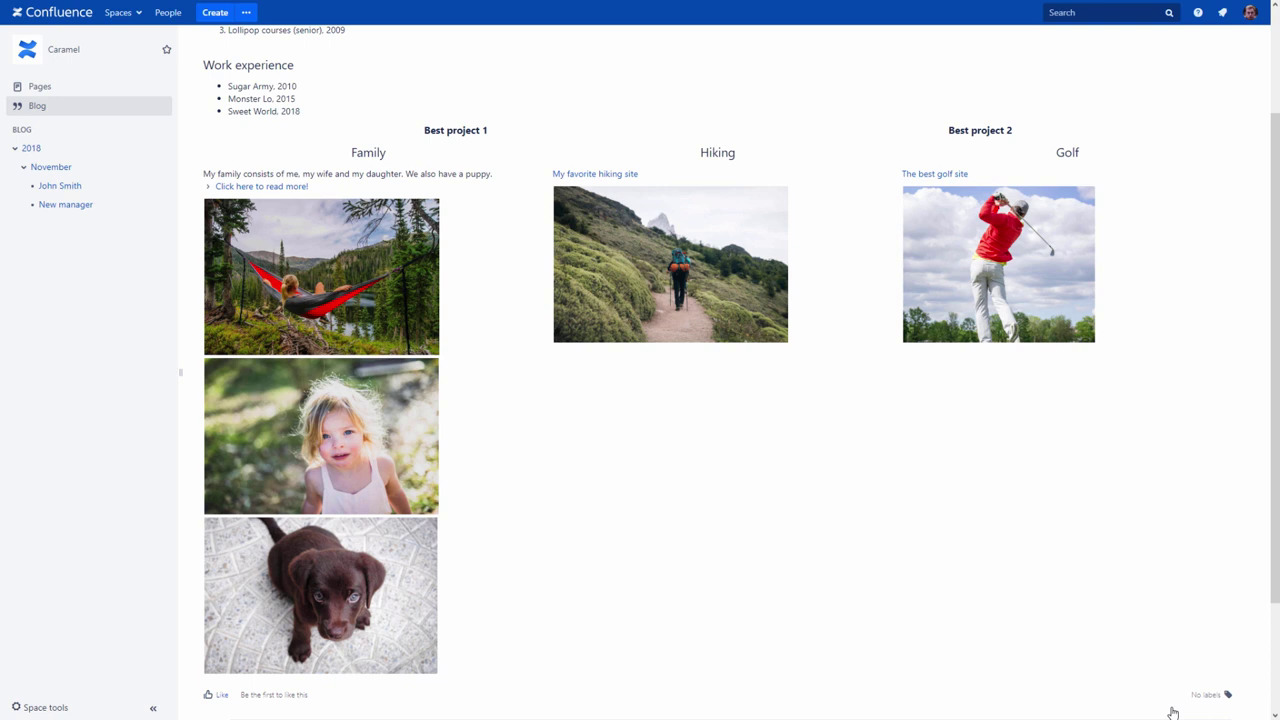
Make the hammock photo 400 px wide with a Curl Shadow and centre it
key("e")
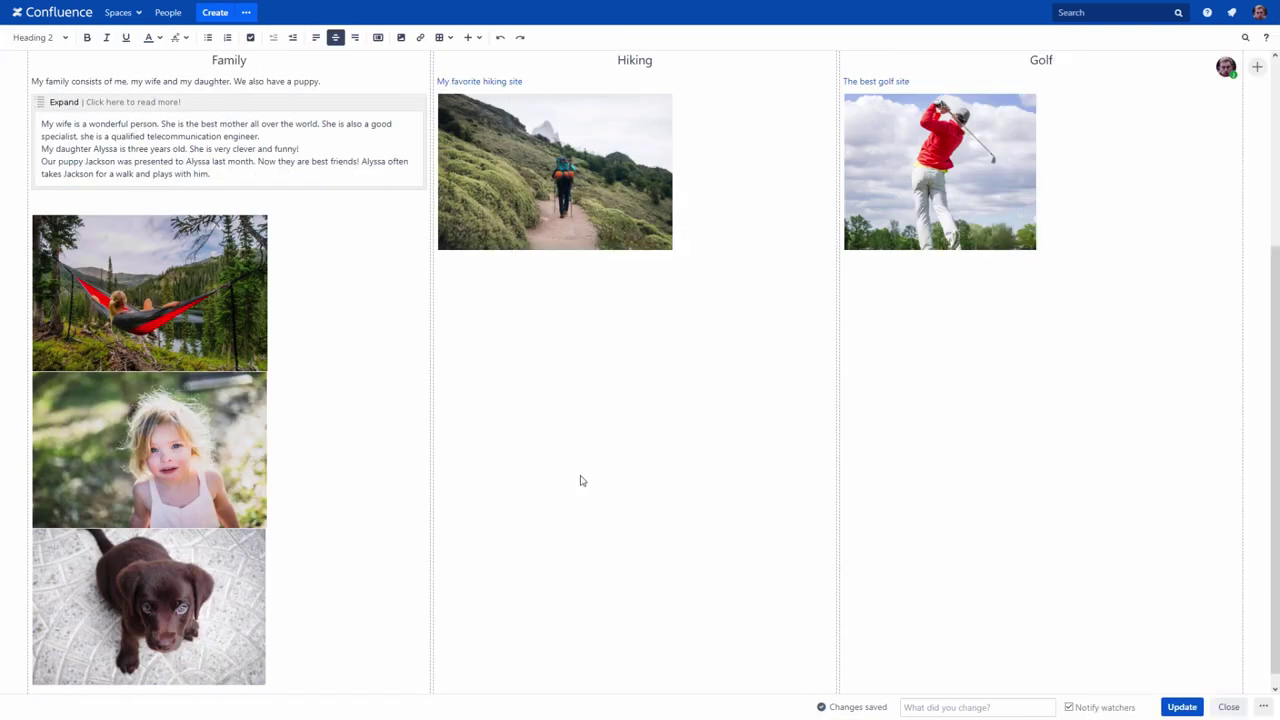
left_click(171, 329)
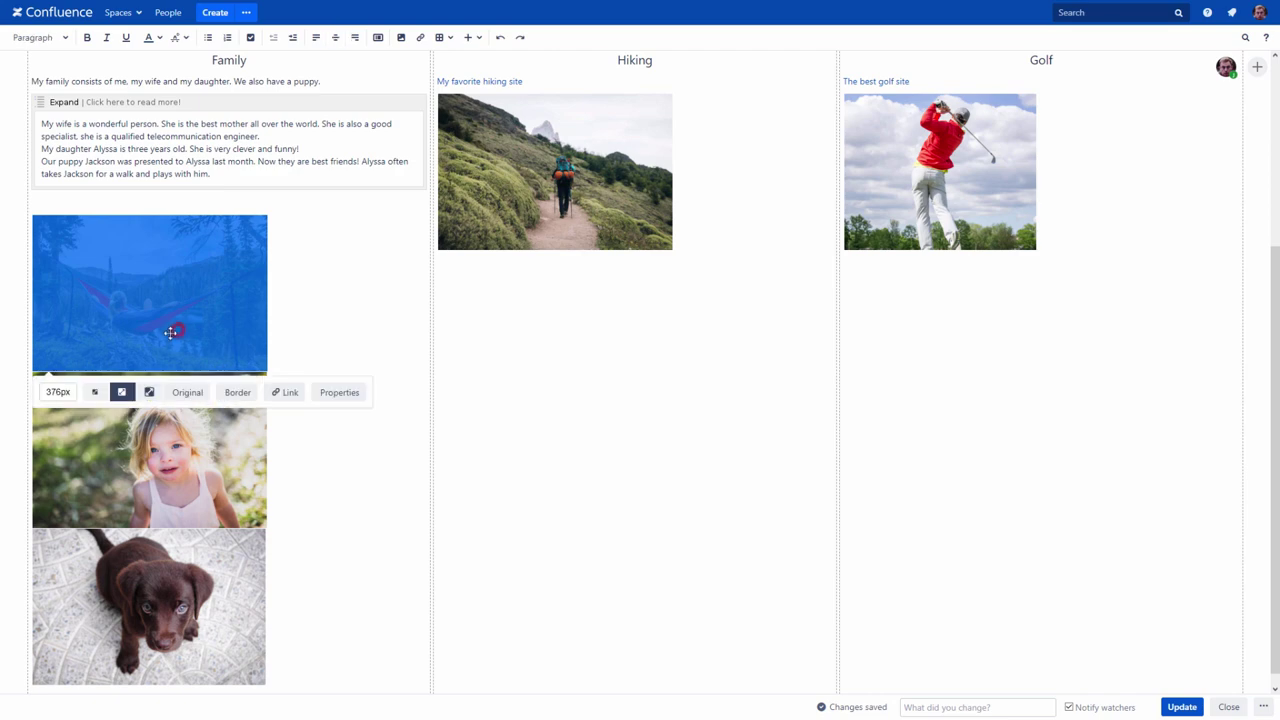
left_click(58, 392)
type("400")
key("Return")
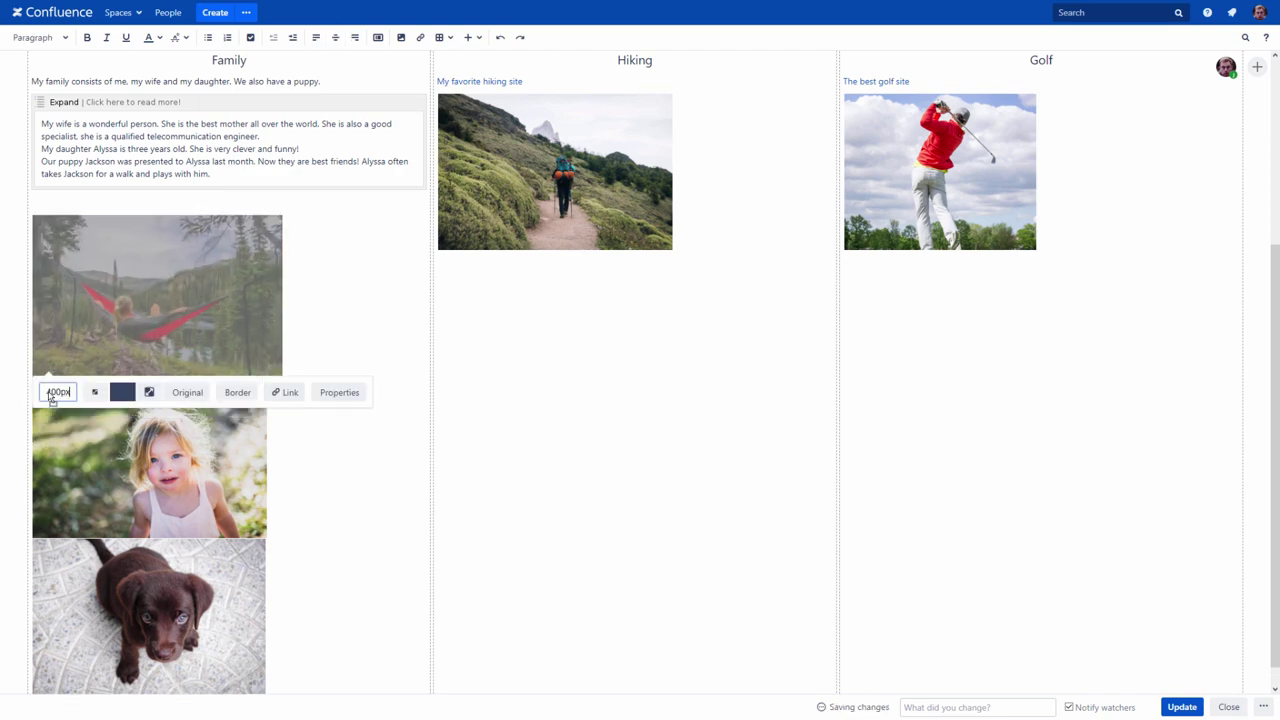
left_click(338, 403)
left_click(572, 400)
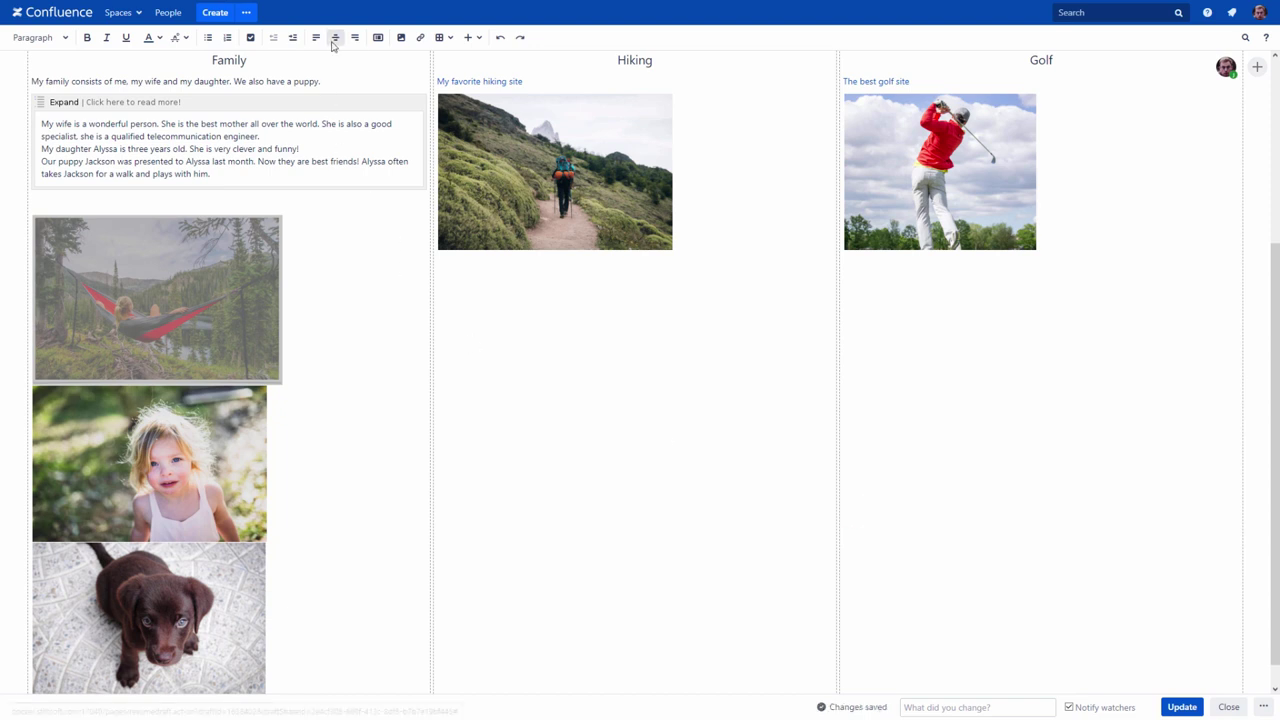
left_click(335, 37)
Set the daughter photo to 400 px, and give daughter and puppy photos a centred Curl Shadow
left_click(181, 458)
left_click(60, 562)
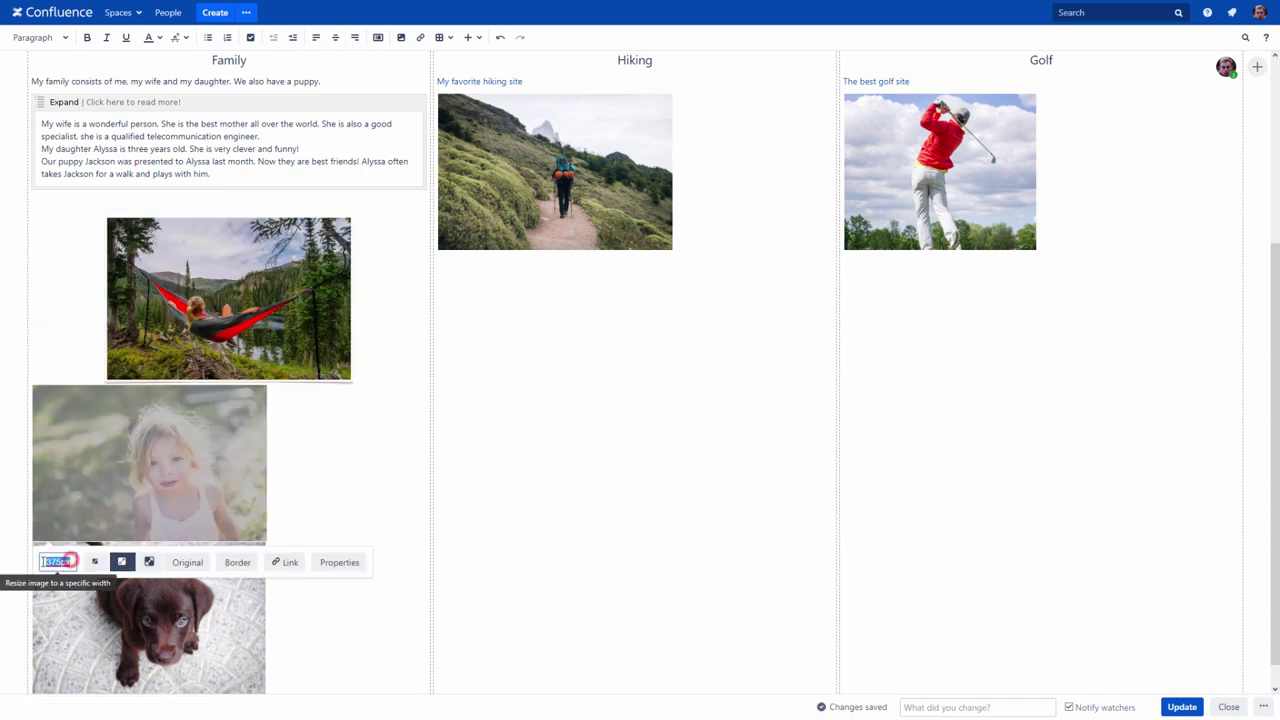
type("400")
key("Return")
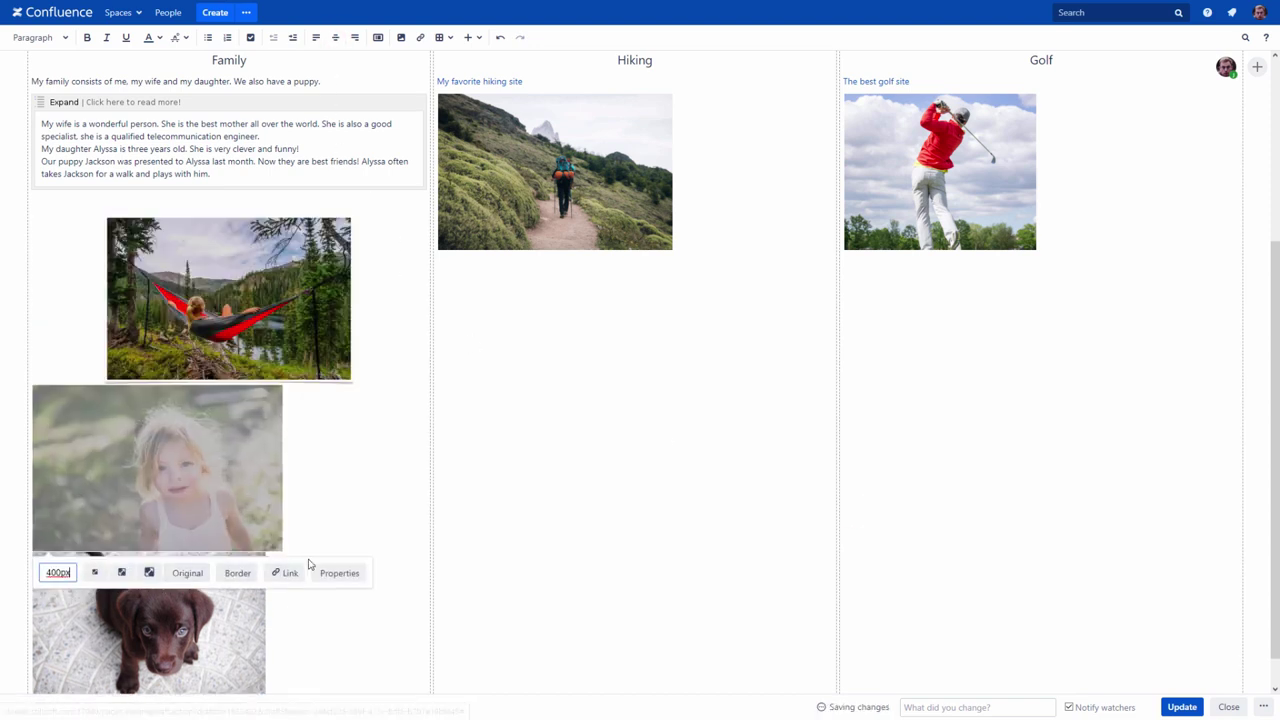
left_click(337, 570)
left_click(610, 425)
left_click(850, 510)
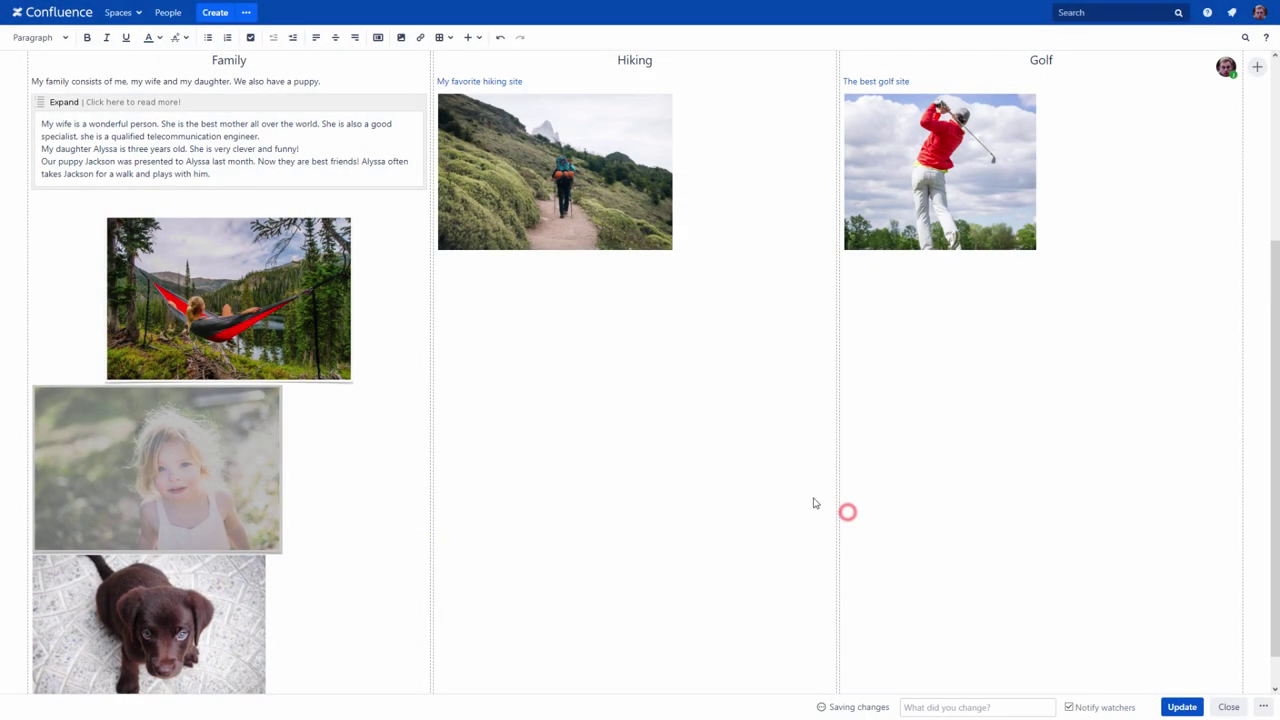
left_click(336, 37)
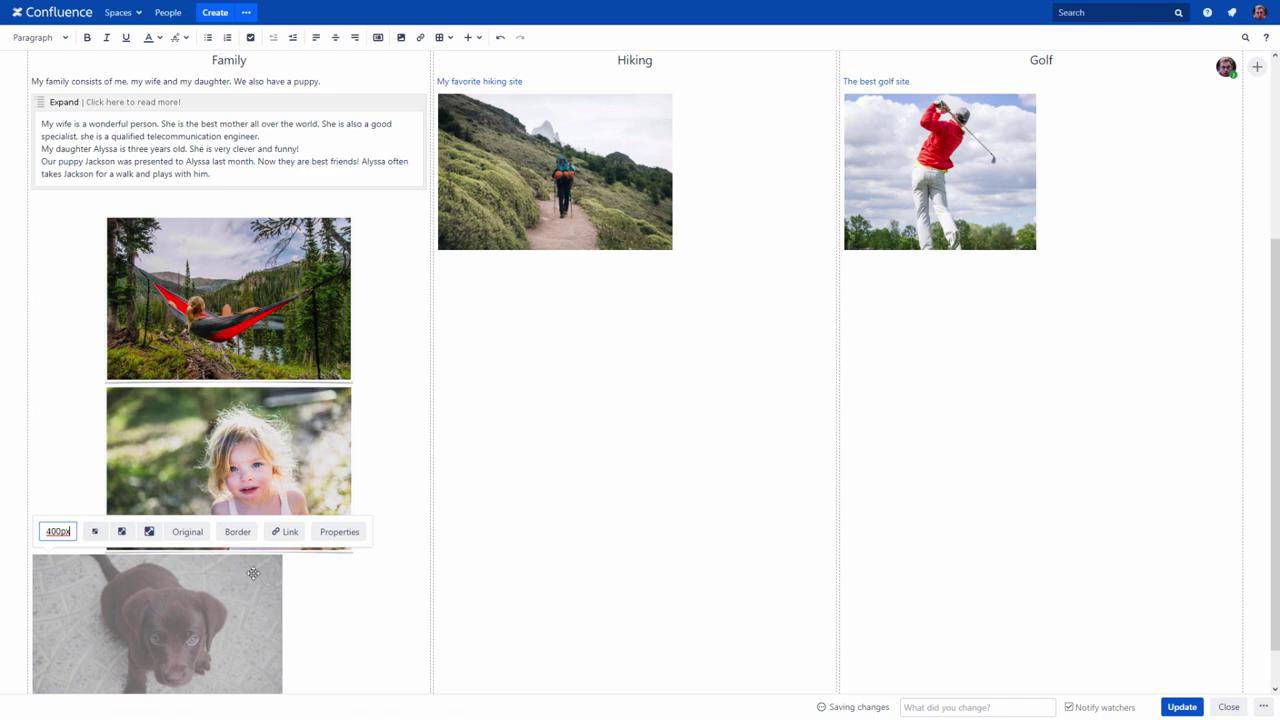
left_click(352, 531)
left_click(594, 382)
left_click(849, 510)
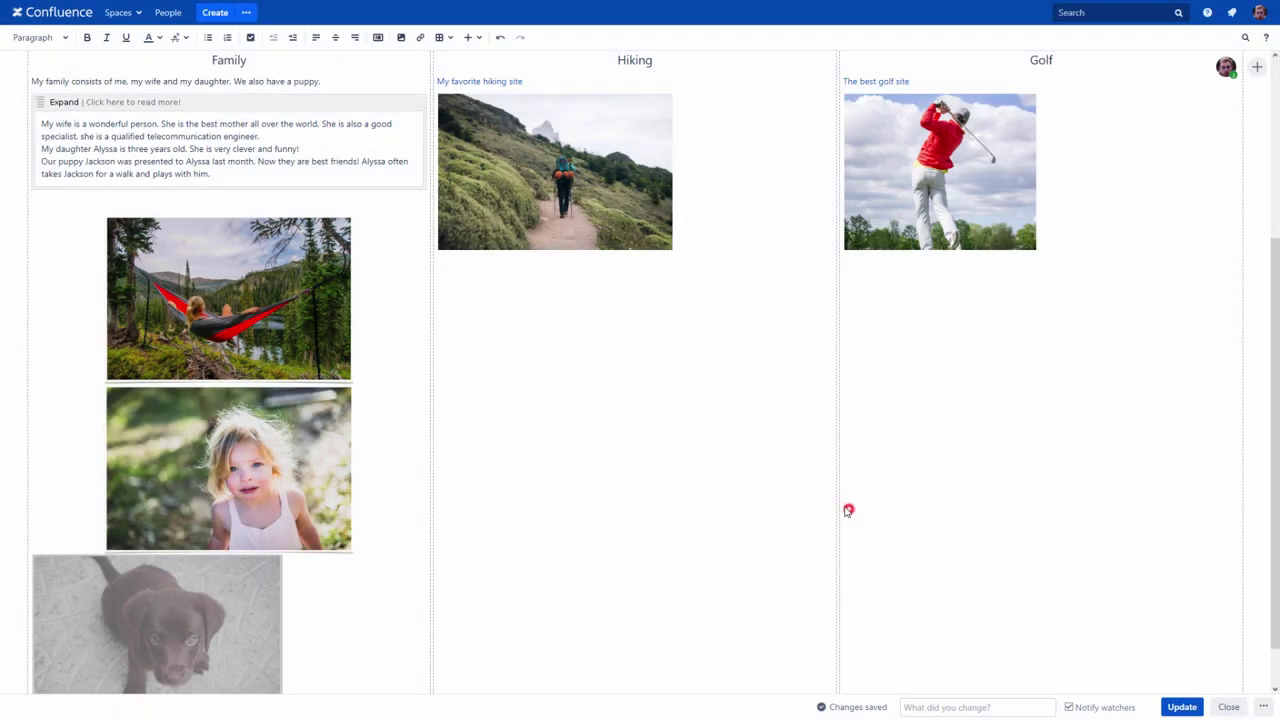
left_click(335, 37)
Make the hiking photo 400 px wide with a Curl Shadow and centre it
left_click(543, 170)
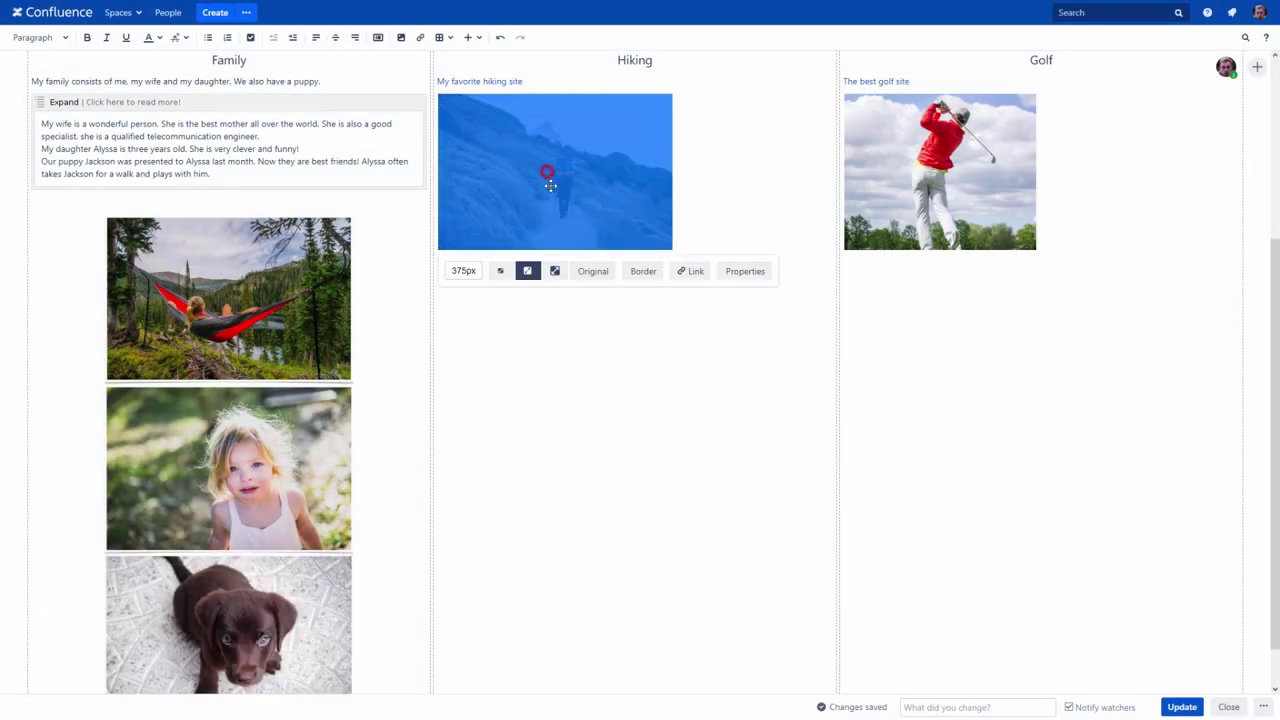
left_click(473, 273)
type("400")
key("Return")
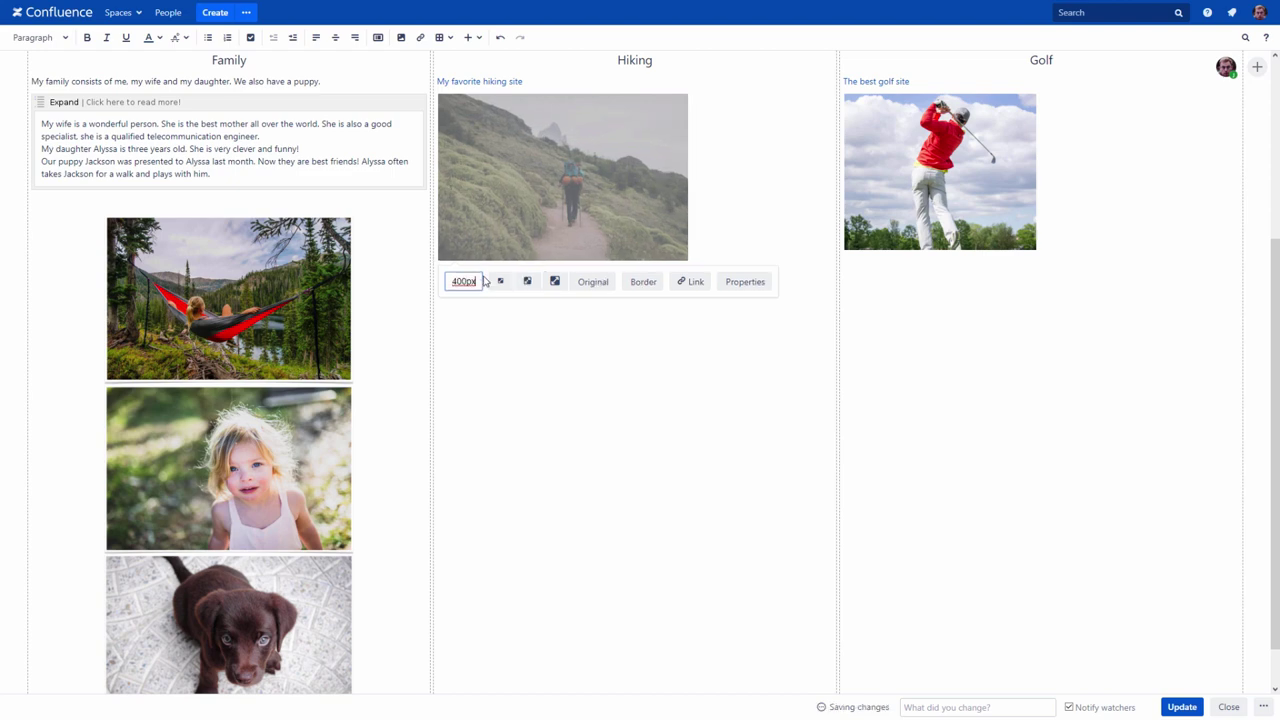
left_click(737, 284)
left_click(598, 392)
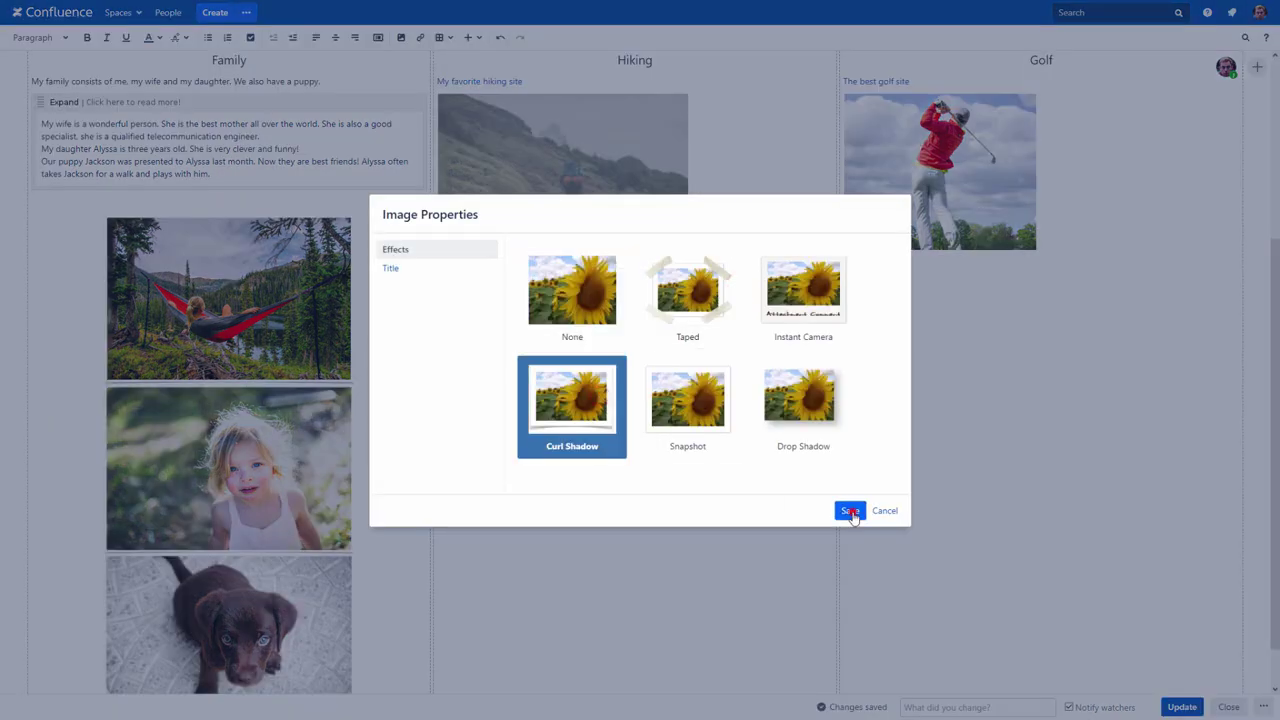
left_click(849, 510)
left_click(337, 37)
Make the golf photo 400 px wide with a centred Curl Shadow, then publish the changes
left_click(894, 190)
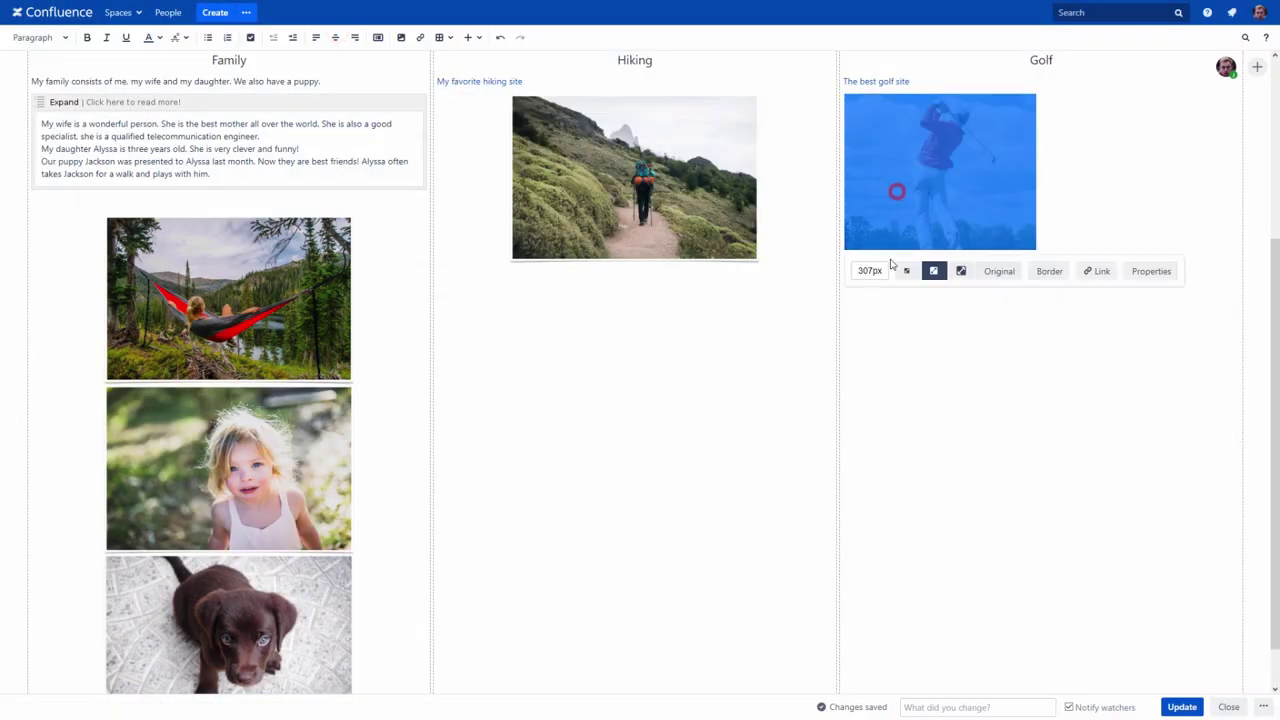
left_click(876, 271)
type("400")
key("Return")
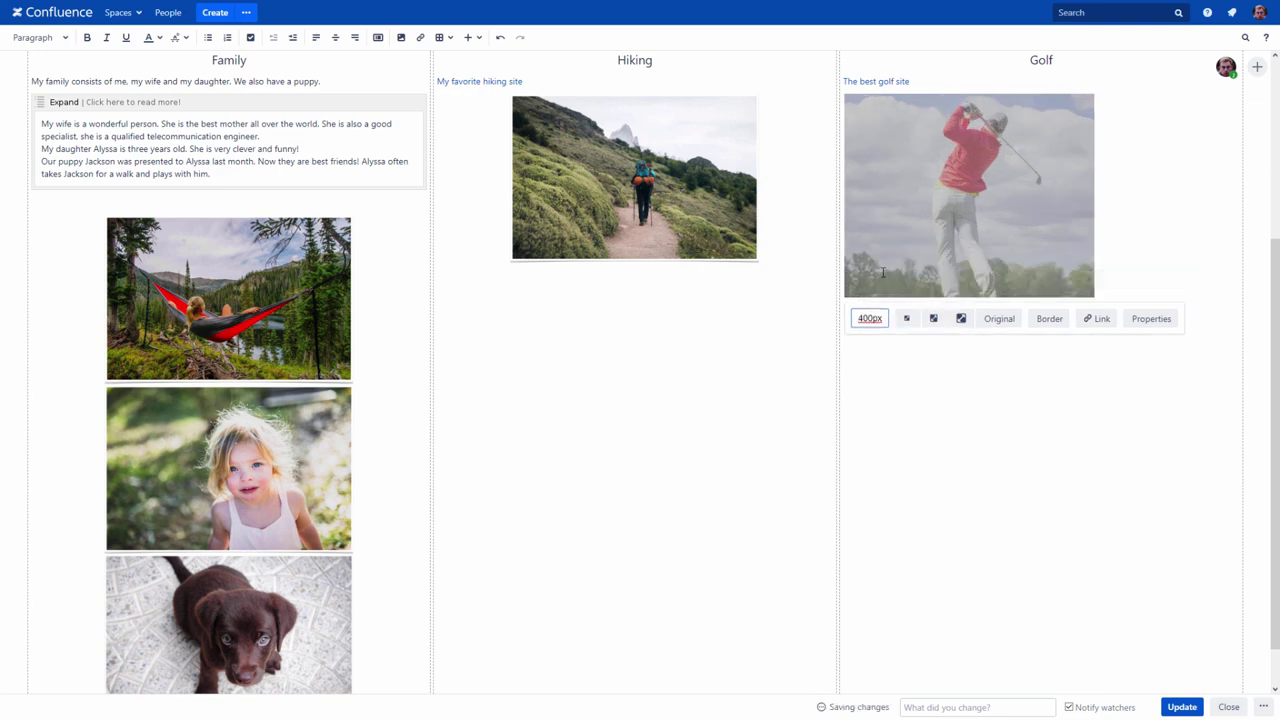
left_click(1135, 322)
left_click(605, 405)
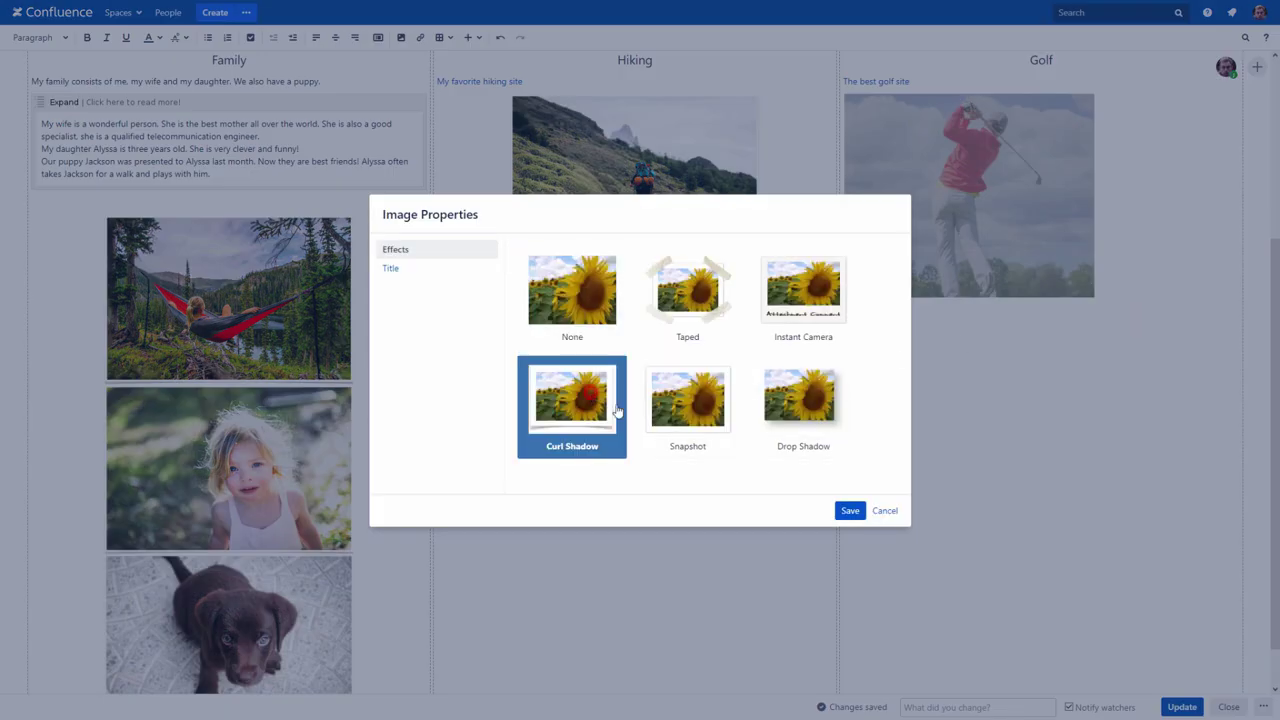
left_click(849, 510)
left_click(335, 37)
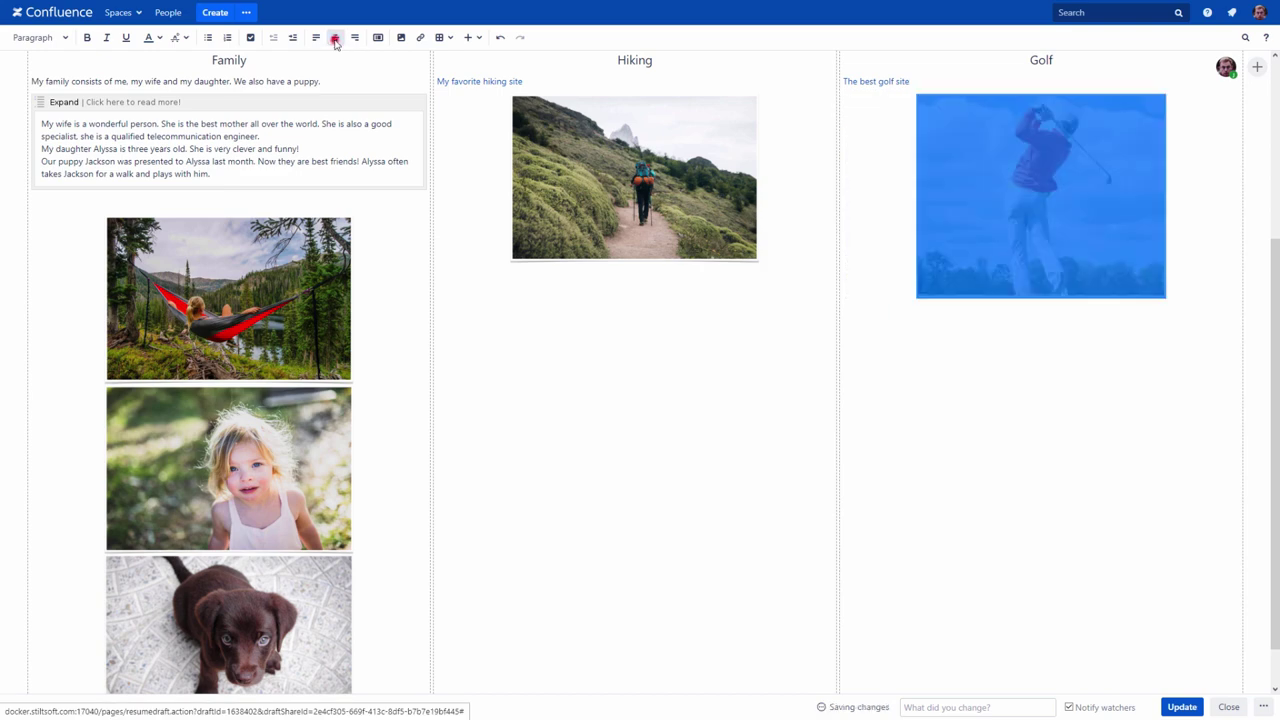
left_click(1172, 708)
scroll(1140, 673, "up", 2)
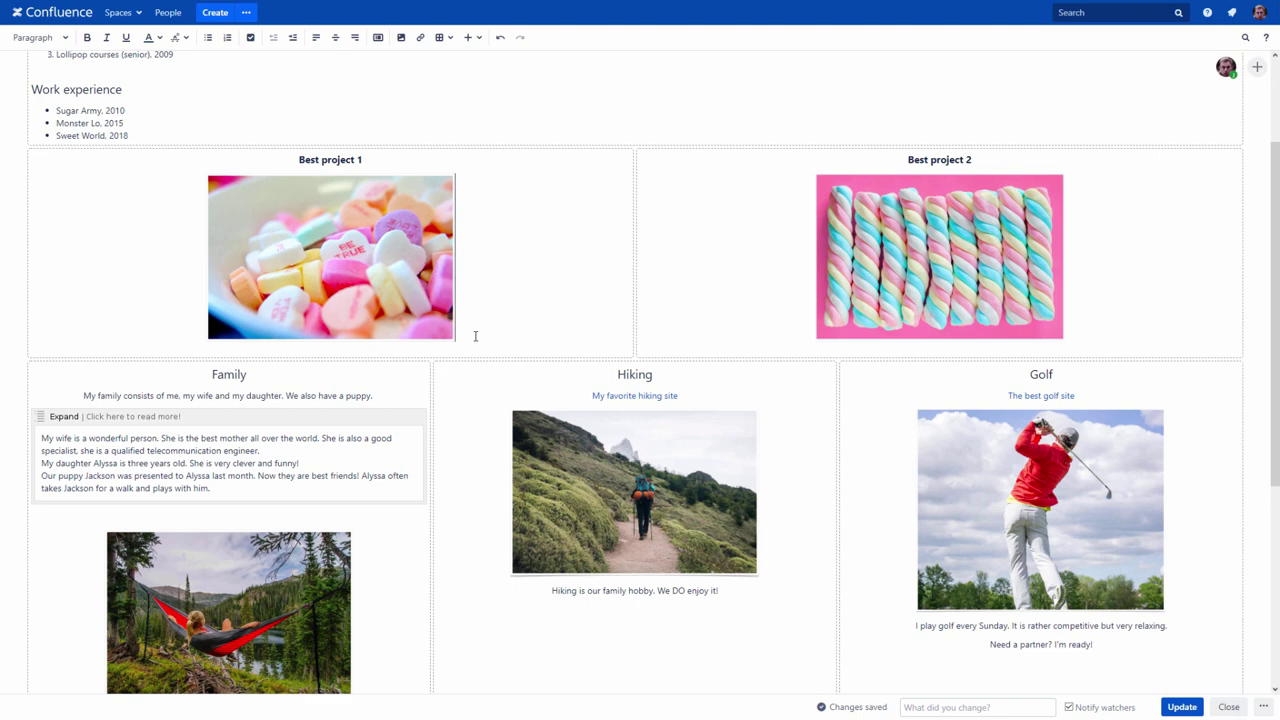
Link the Best project 1 candy hearts photo to the pasted project web address
left_click(400, 313)
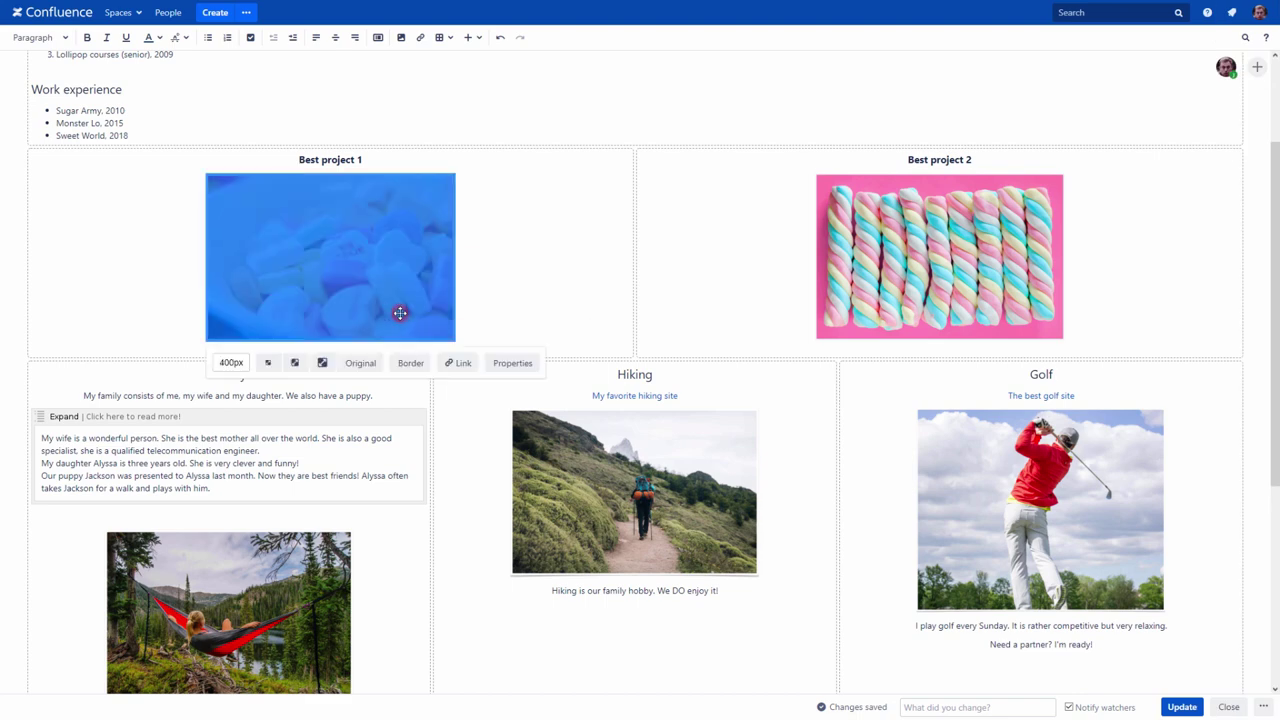
left_click(455, 362)
type("https://www.sugar_army/project/john_smith/12345.com")
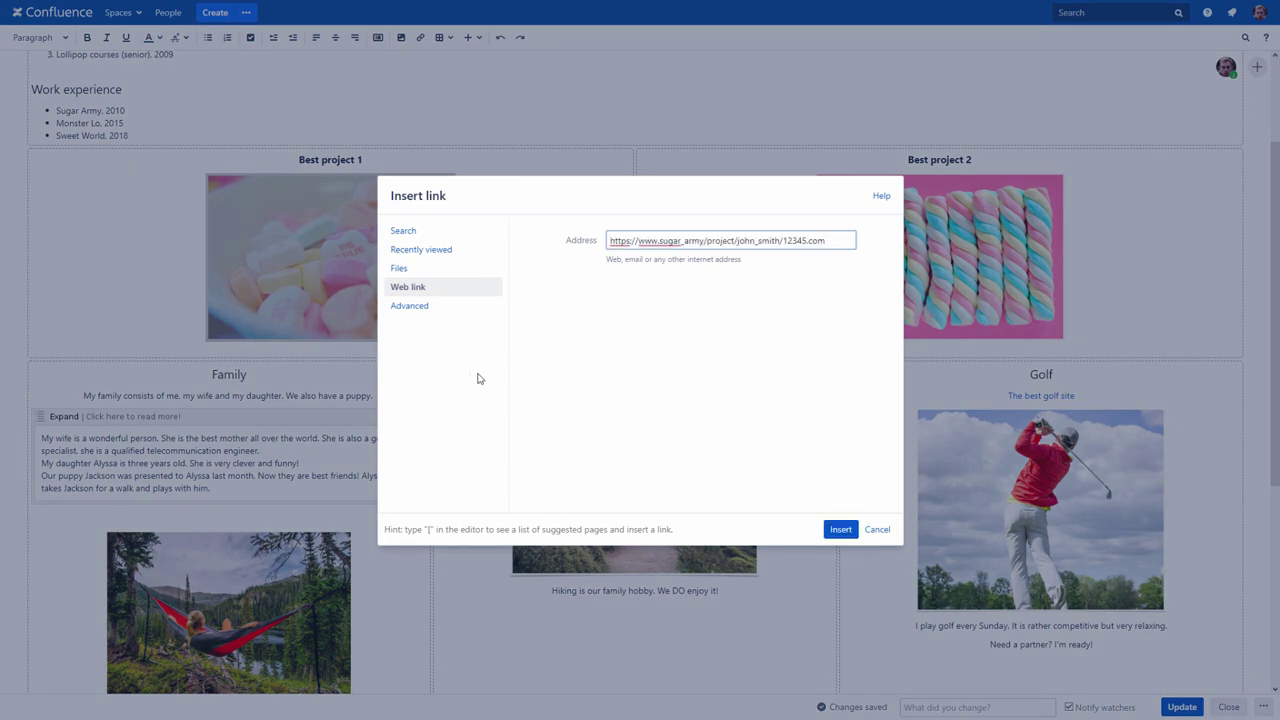
left_click(840, 529)
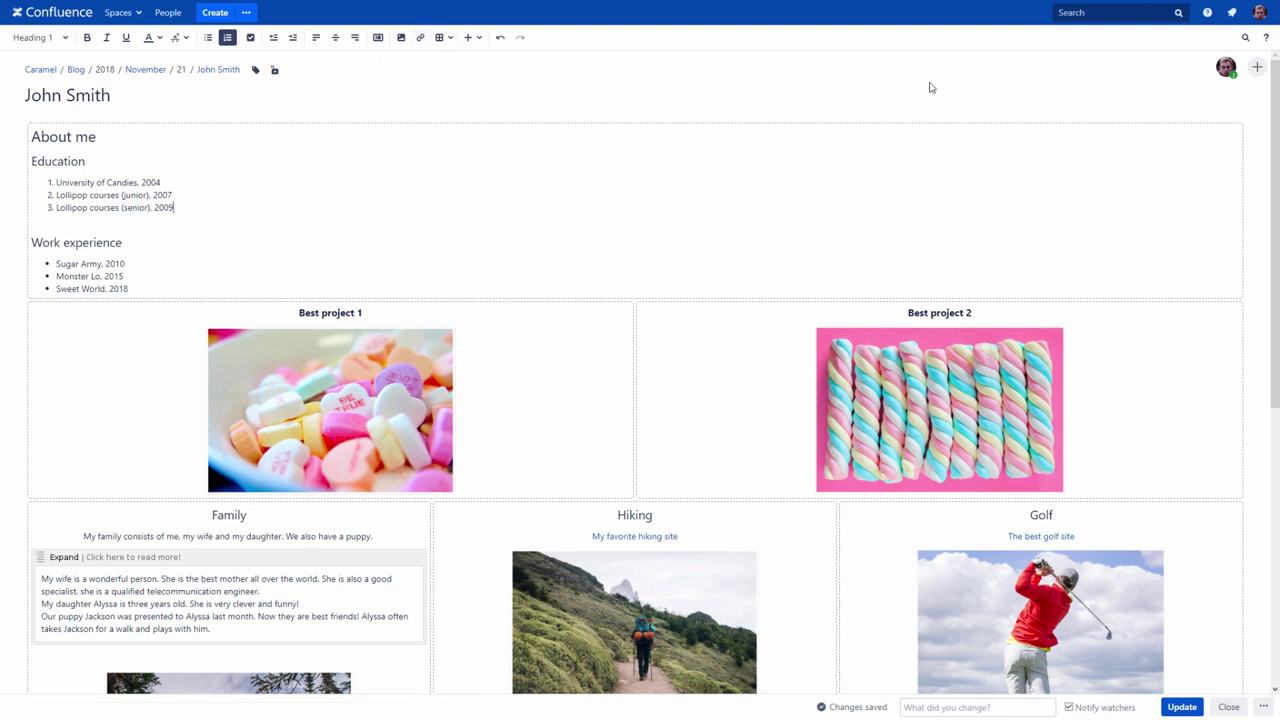
Look over the Keyboard Shortcuts list from the help menu, then update the post
left_click(1207, 12)
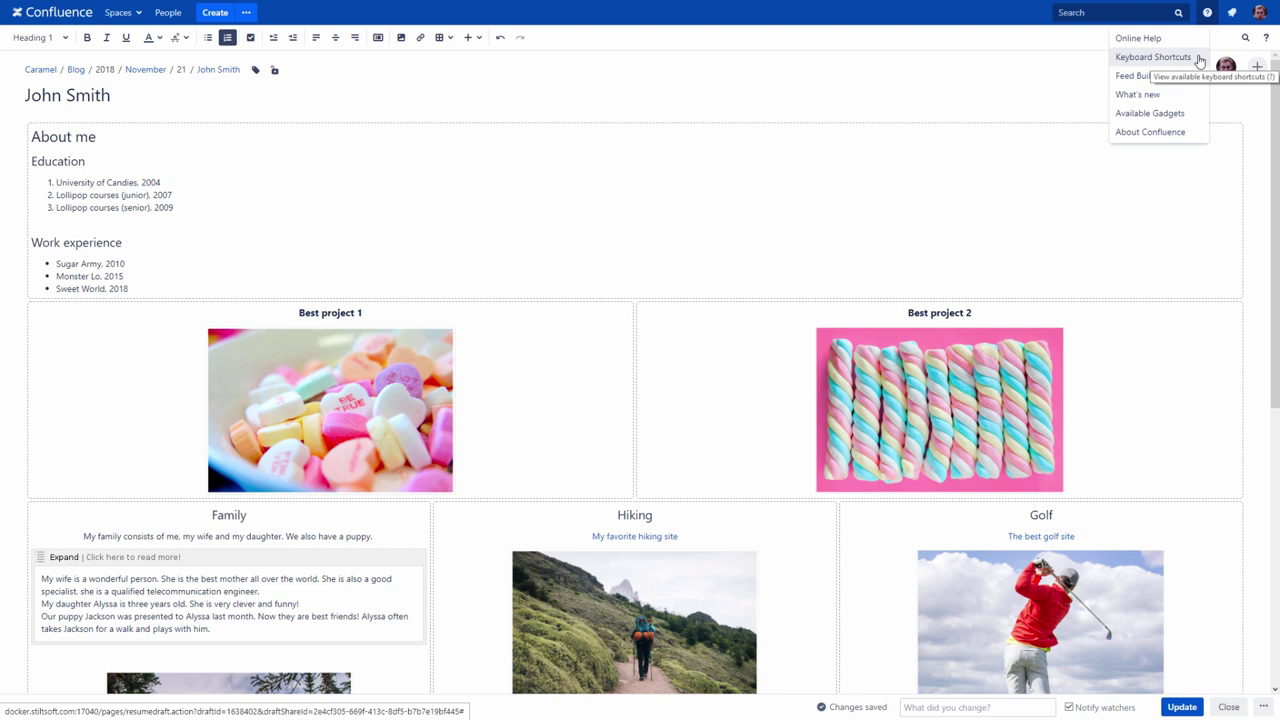
left_click(1206, 14)
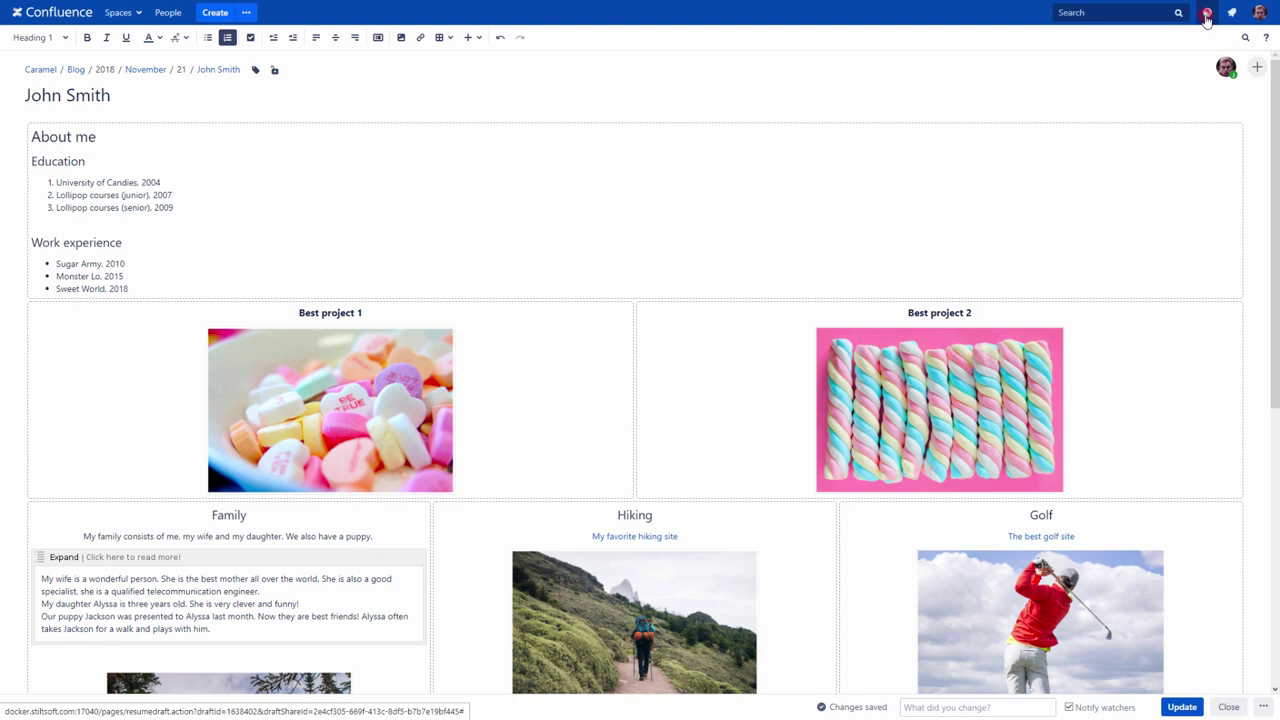
left_click(1267, 38)
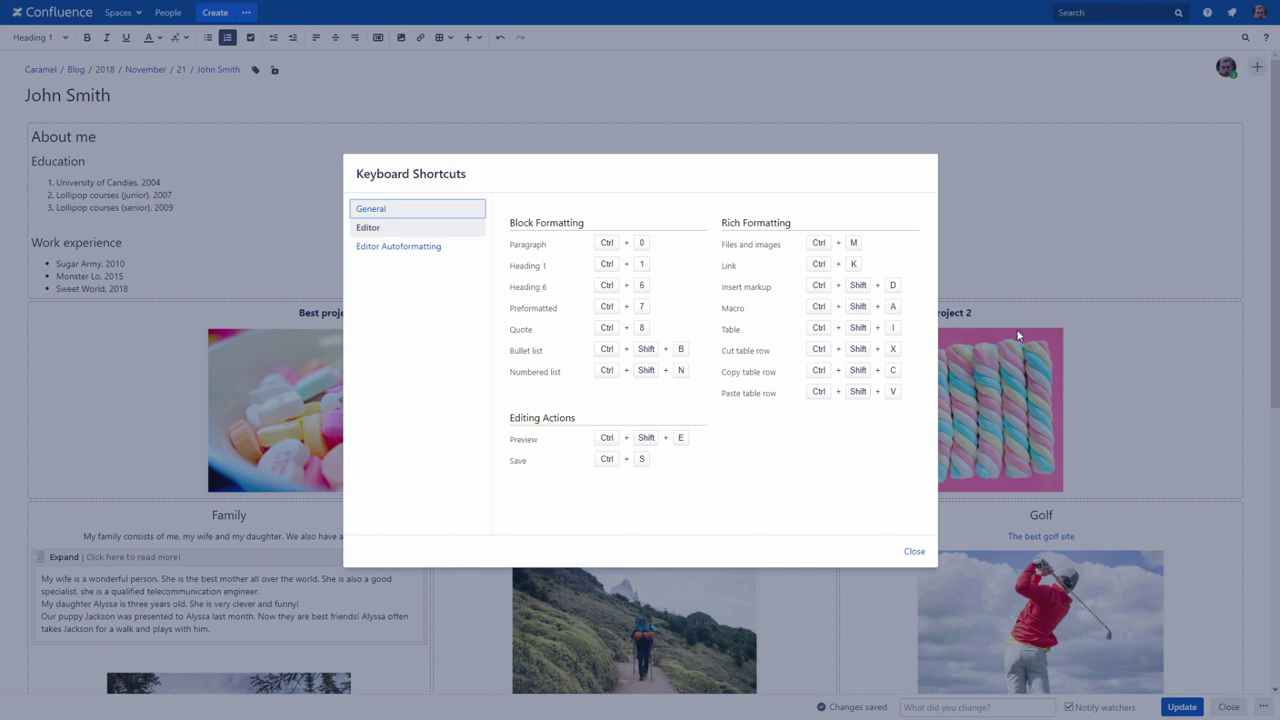
left_click(910, 549)
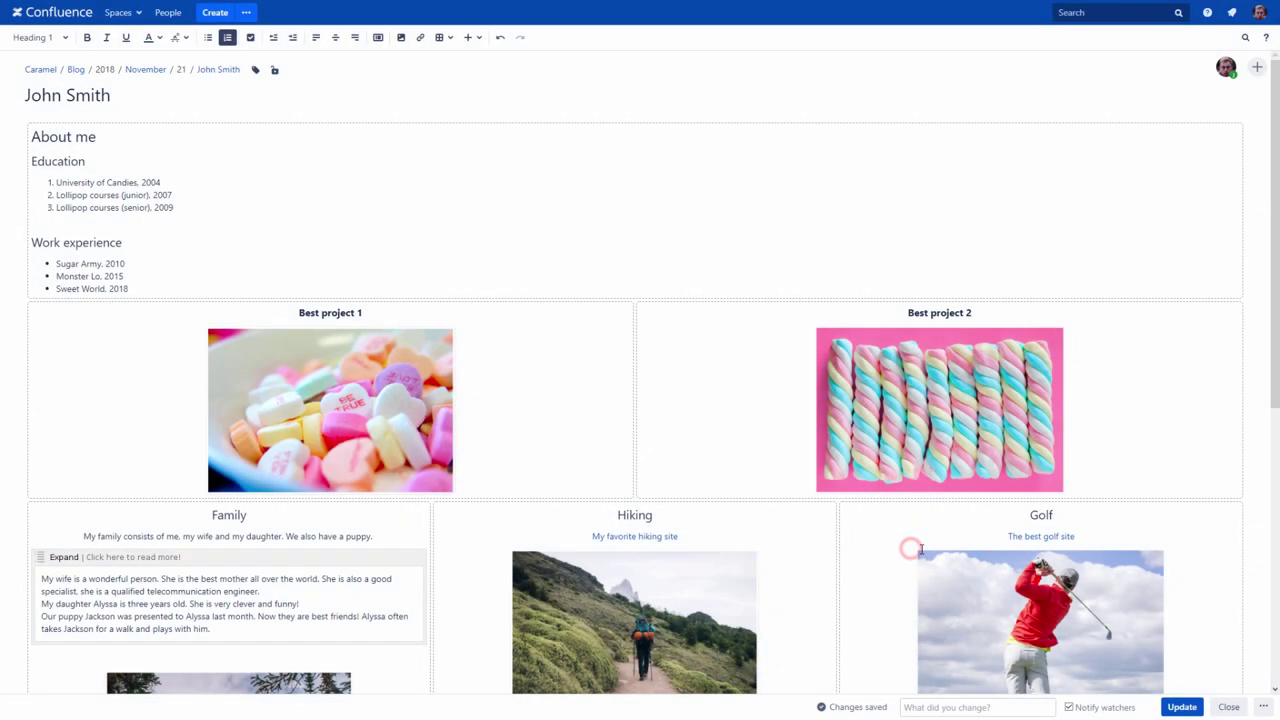
left_click(1184, 707)
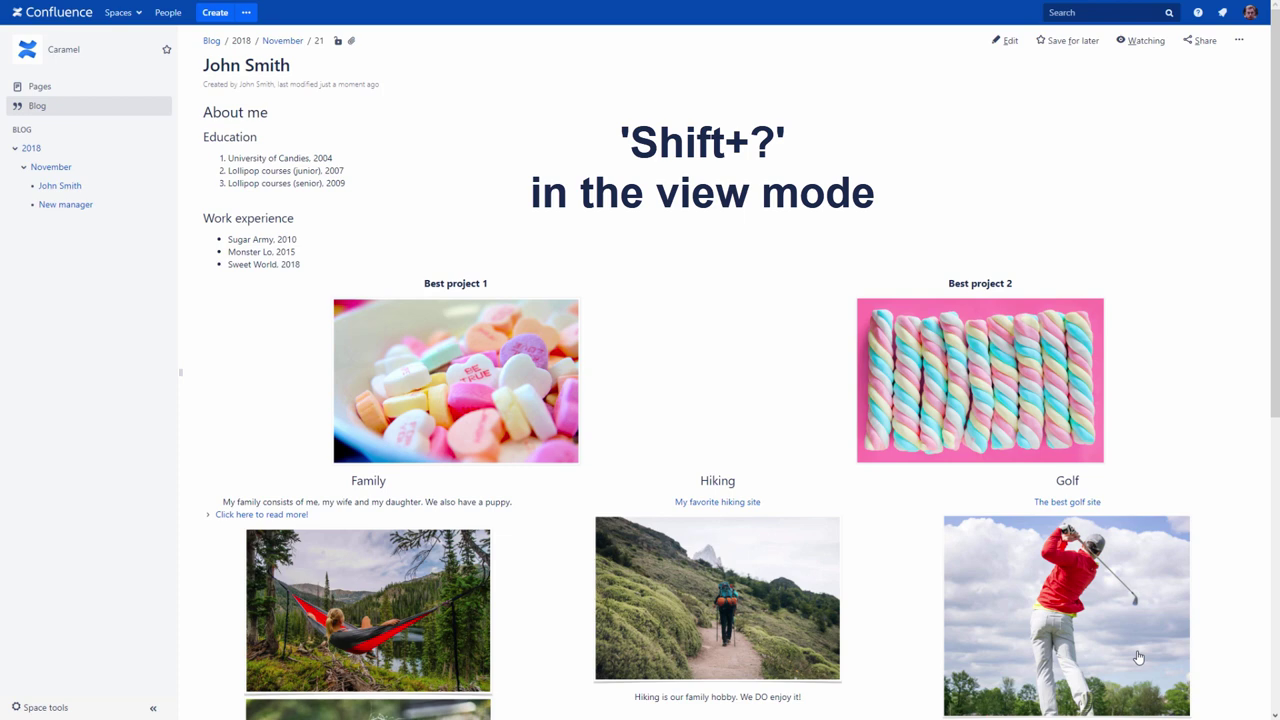
Browse the General, Editor and Autoformatting keyboard shortcut lists with Shift+?, then close them
key("shift+question")
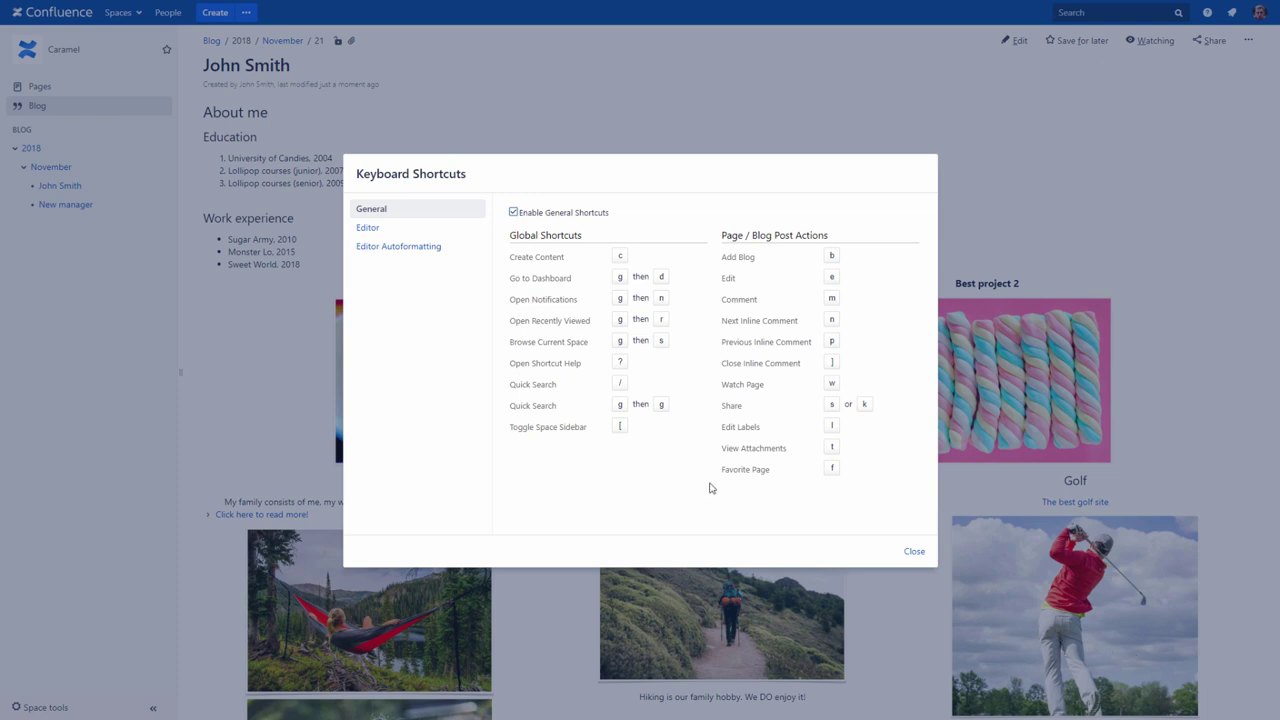
left_click(367, 229)
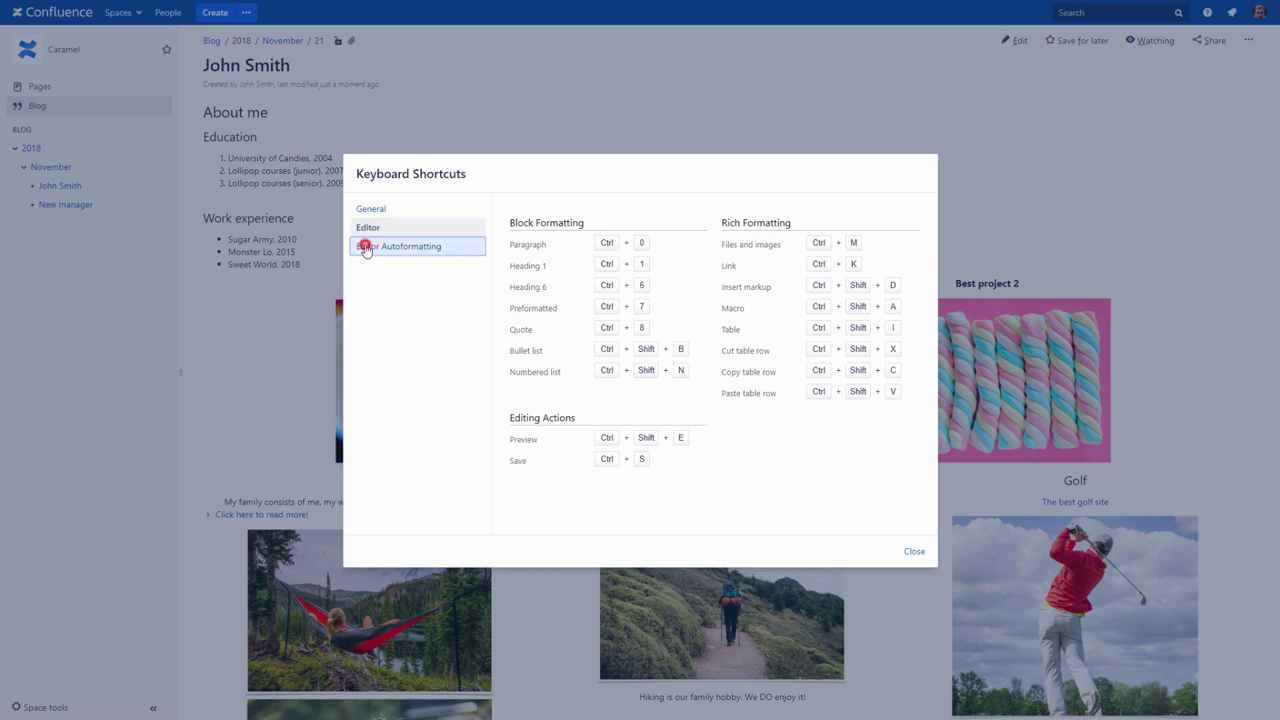
left_click(365, 248)
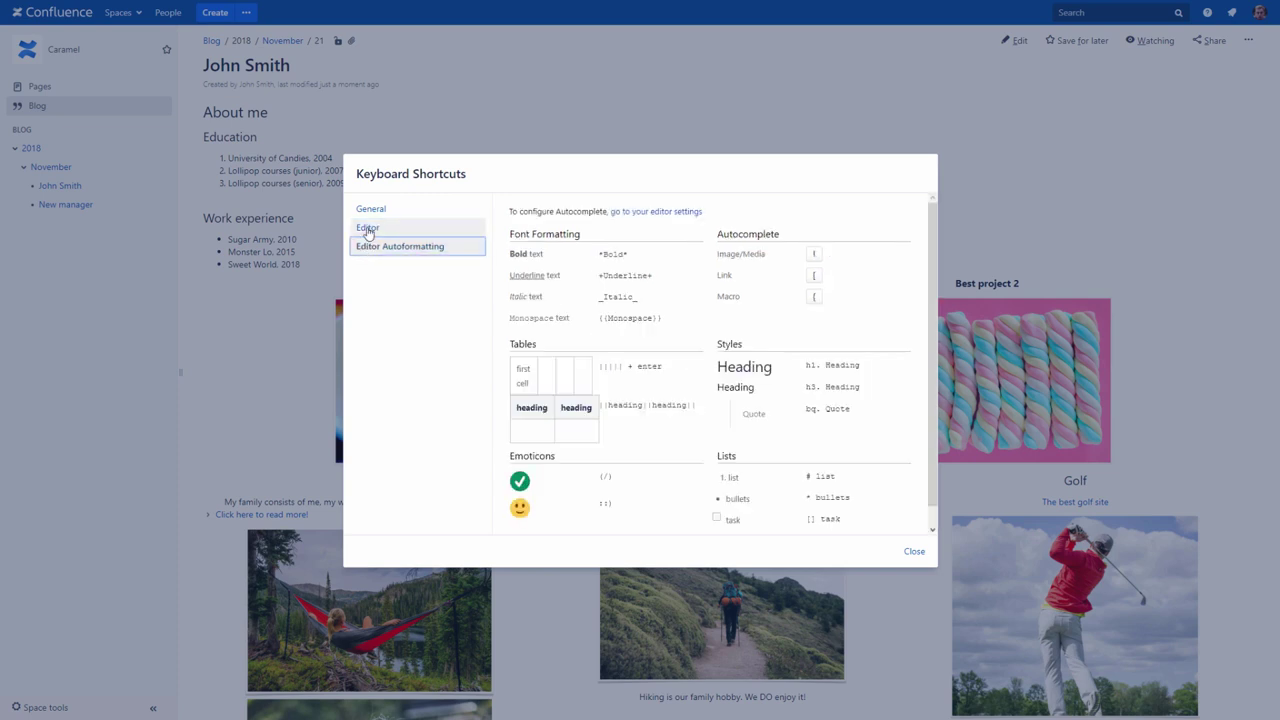
left_click(367, 209)
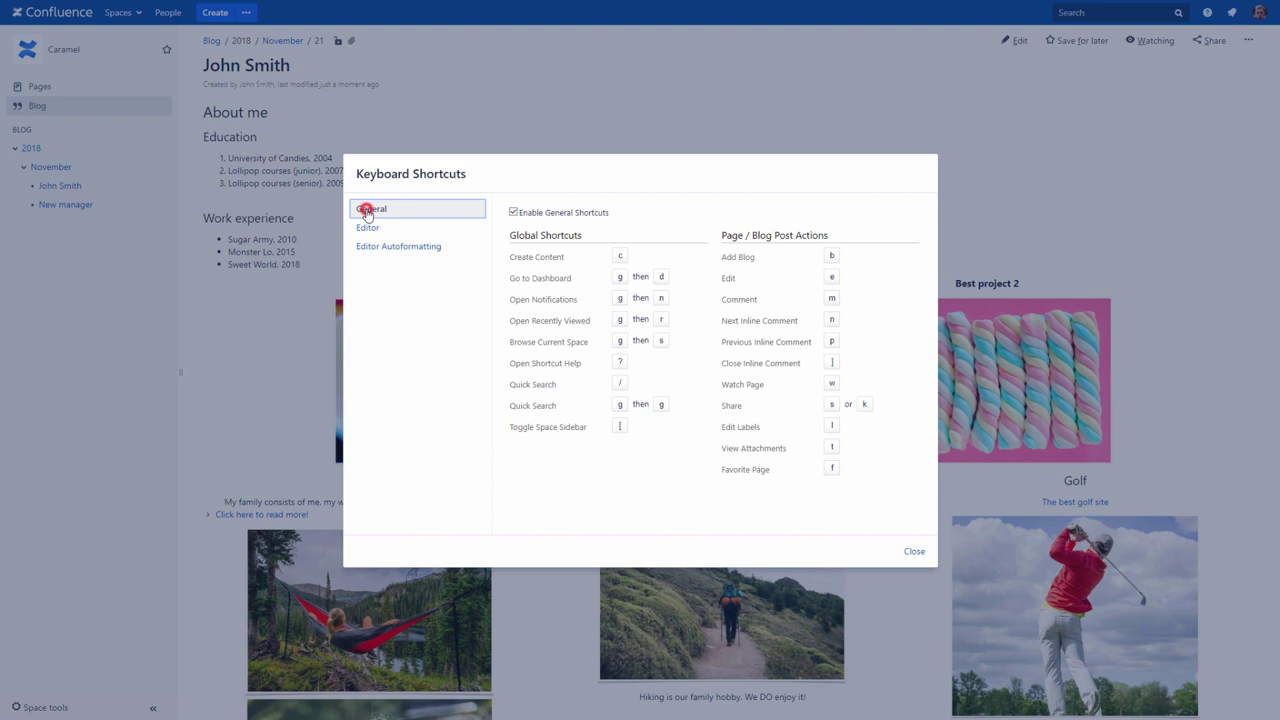
left_click(514, 213)
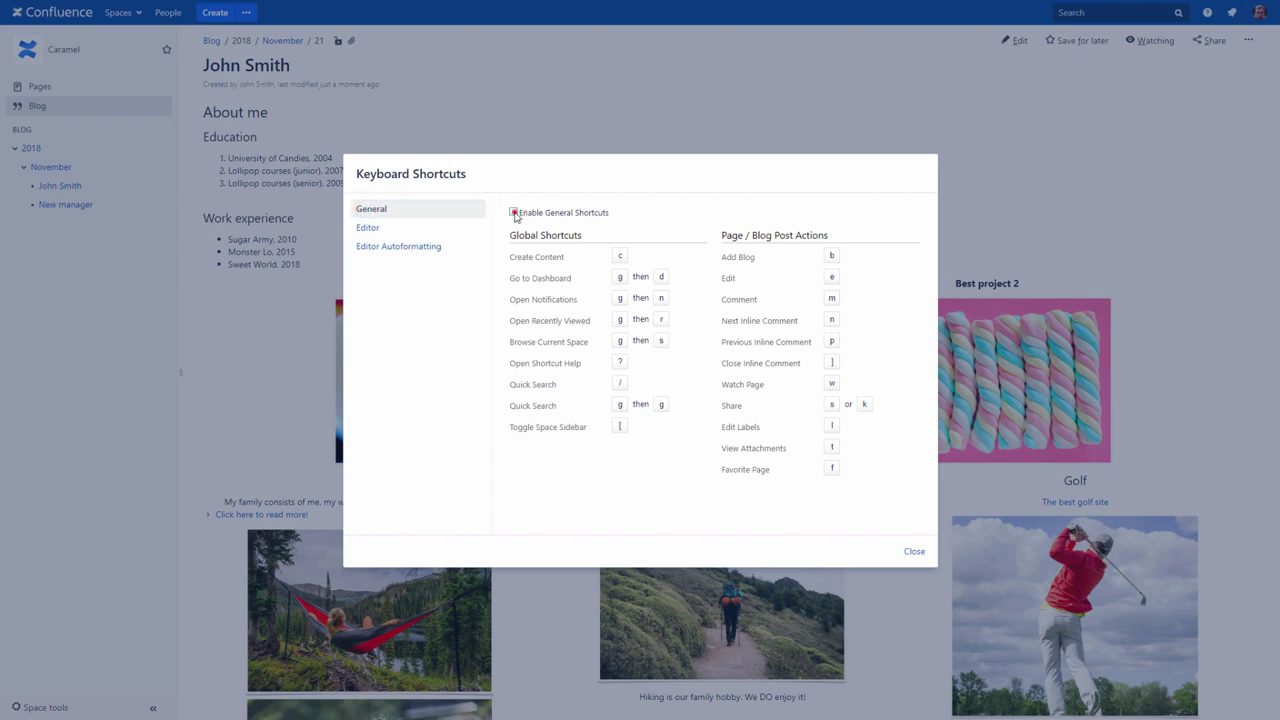
left_click(514, 213)
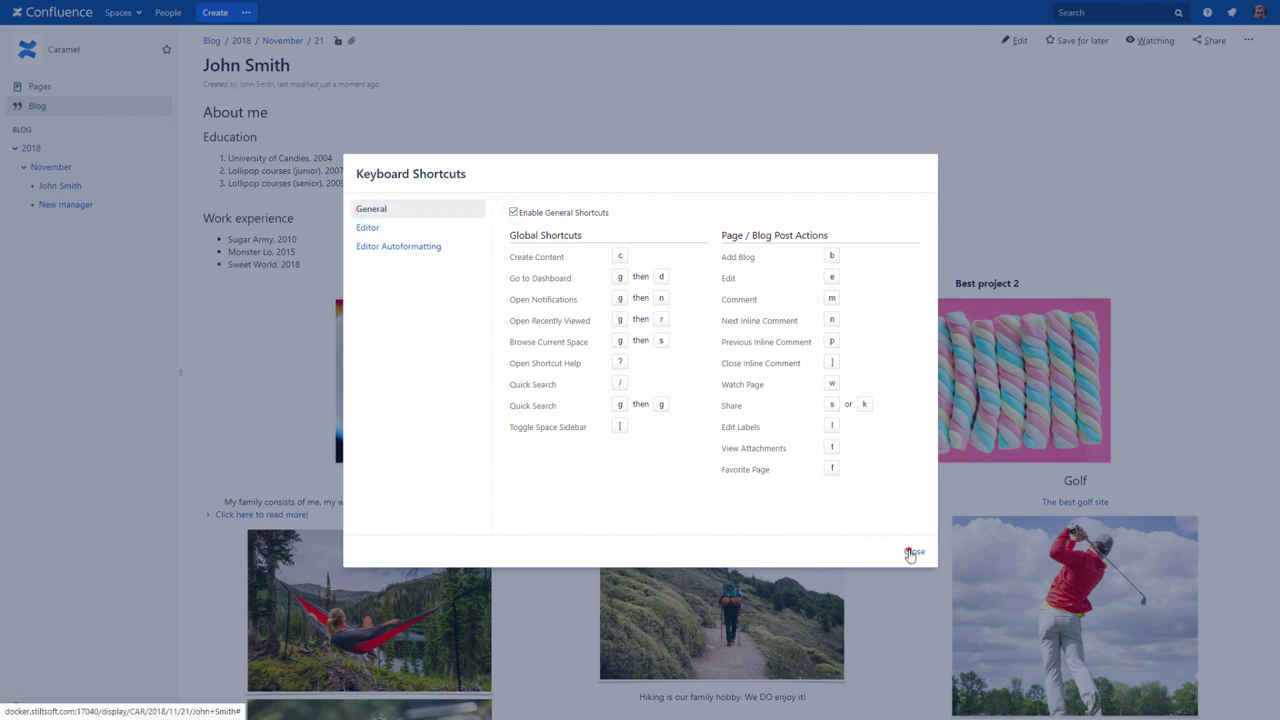
left_click(912, 552)
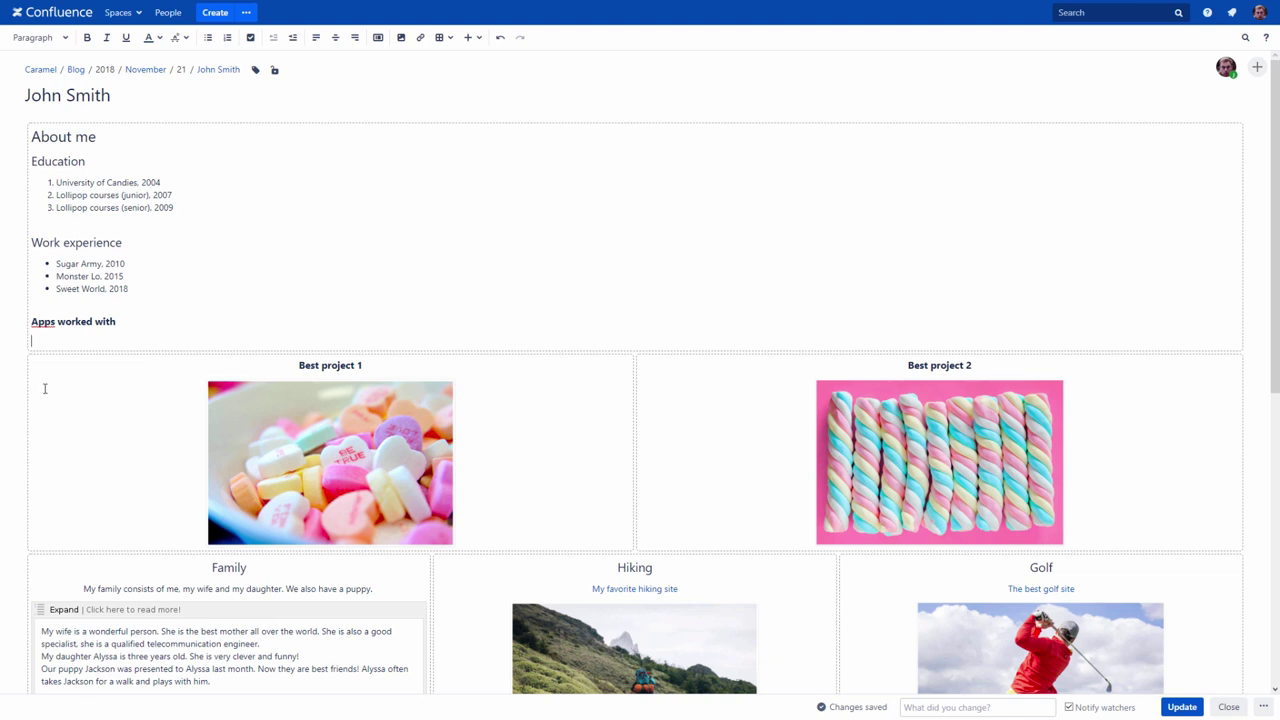
Paste the YouTube link under Apps worked with to embed the video, then publish
key("ctrl+v")
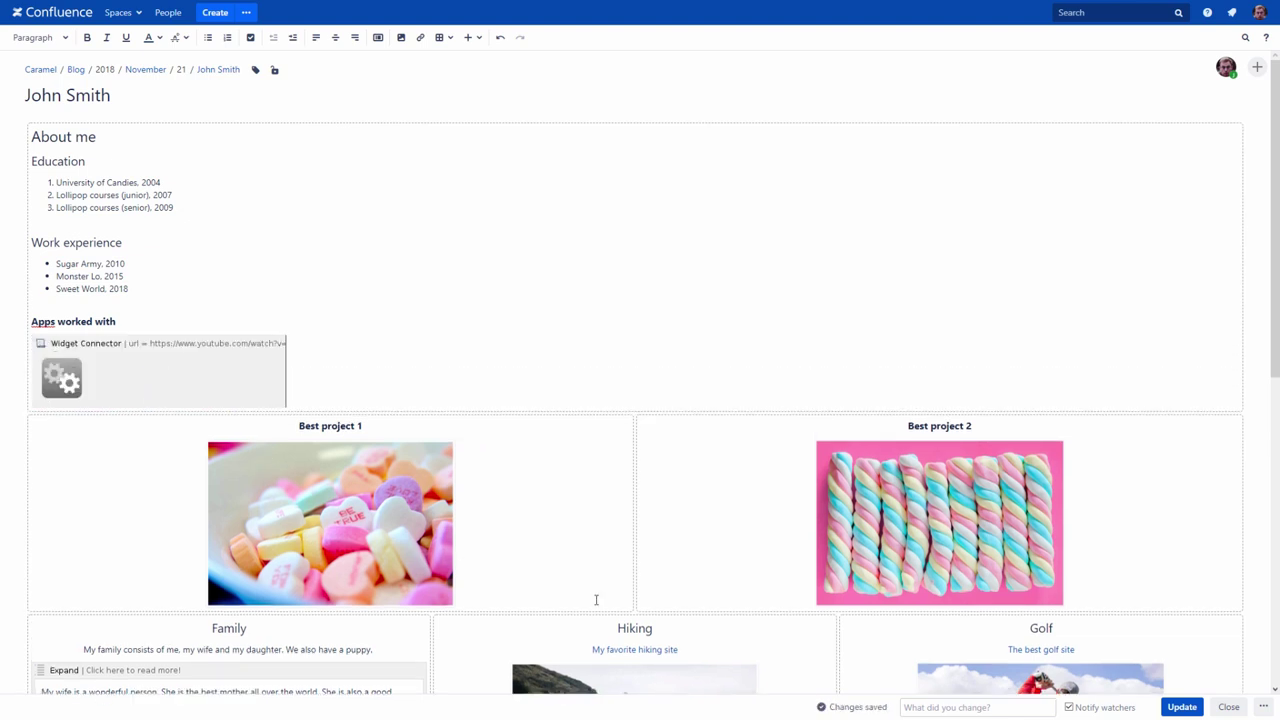
left_click(1181, 707)
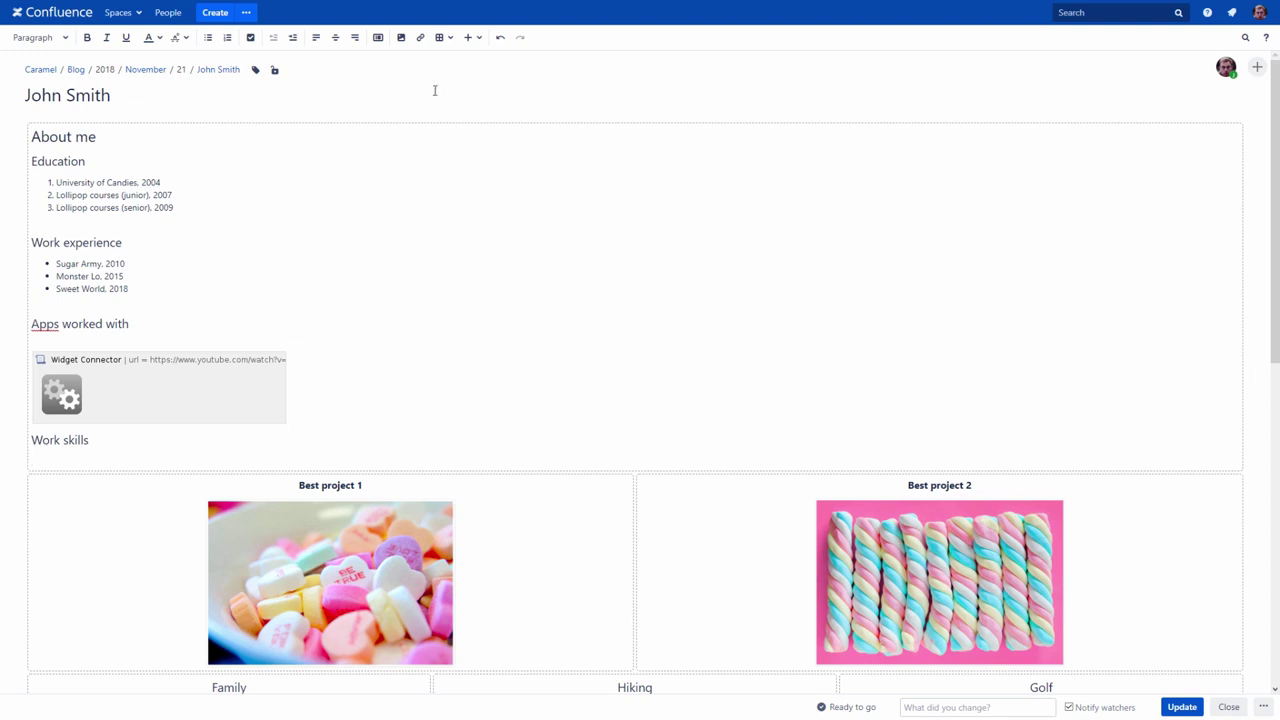
Insert a 5×5 table headed Activity, Experience, Number of projects, Status, Comments
left_click(446, 37)
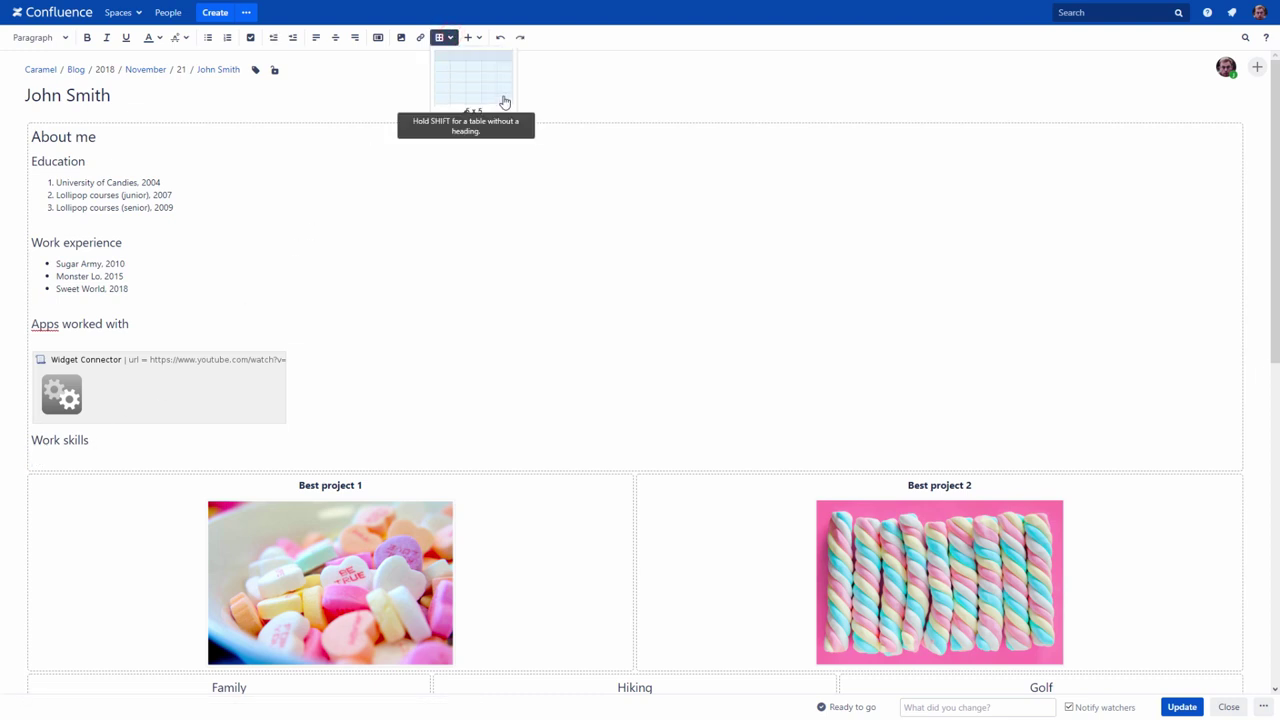
left_click(504, 102)
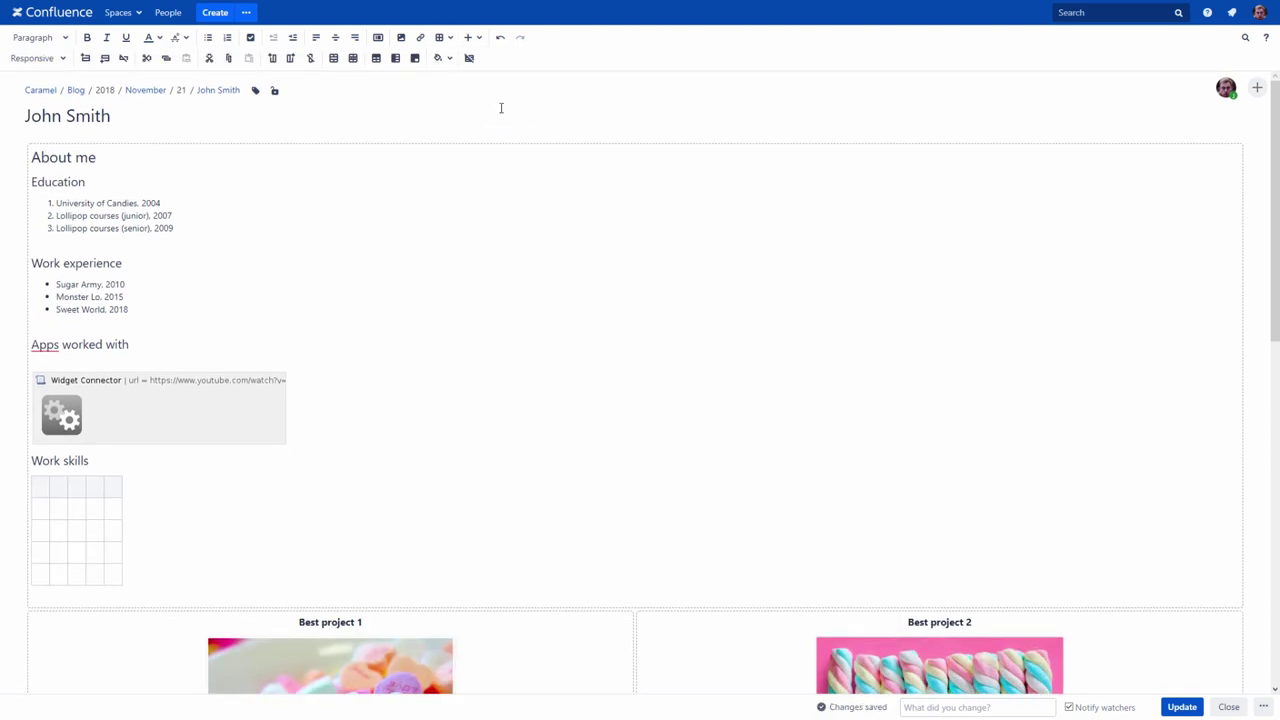
type("Activity")
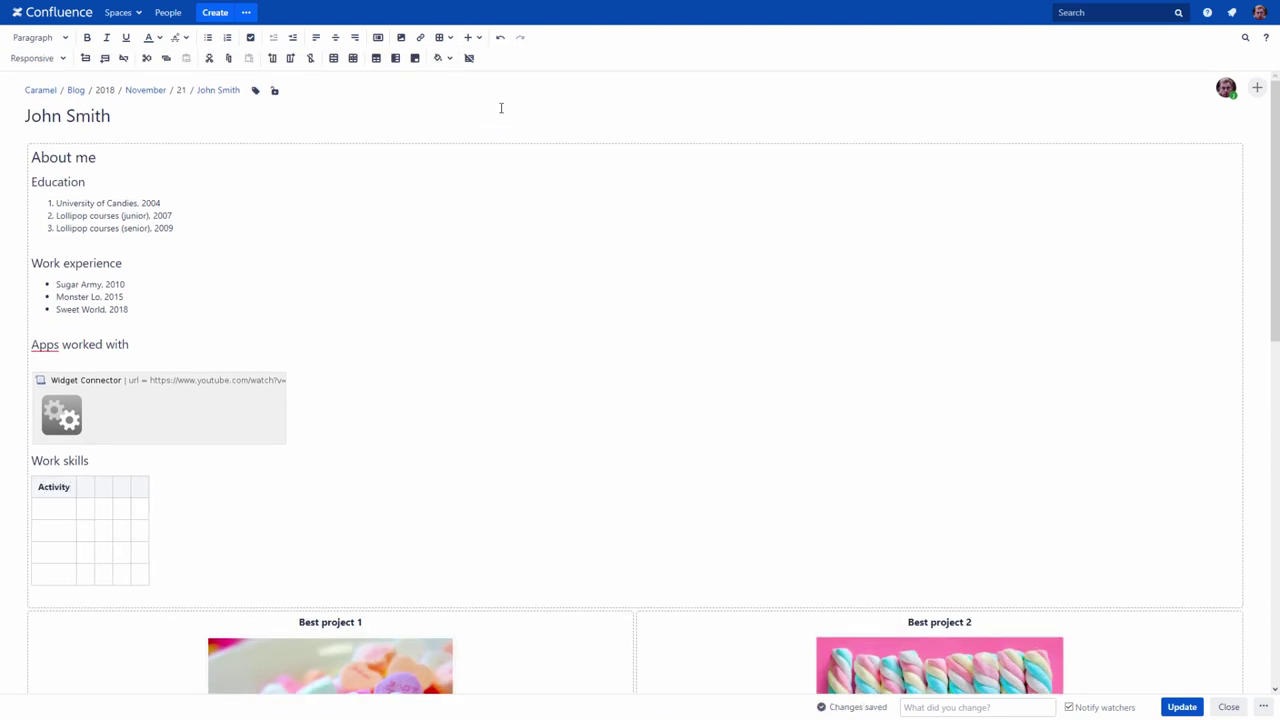
key("Tab")
type("Experience")
key("Tab")
type("Nu")
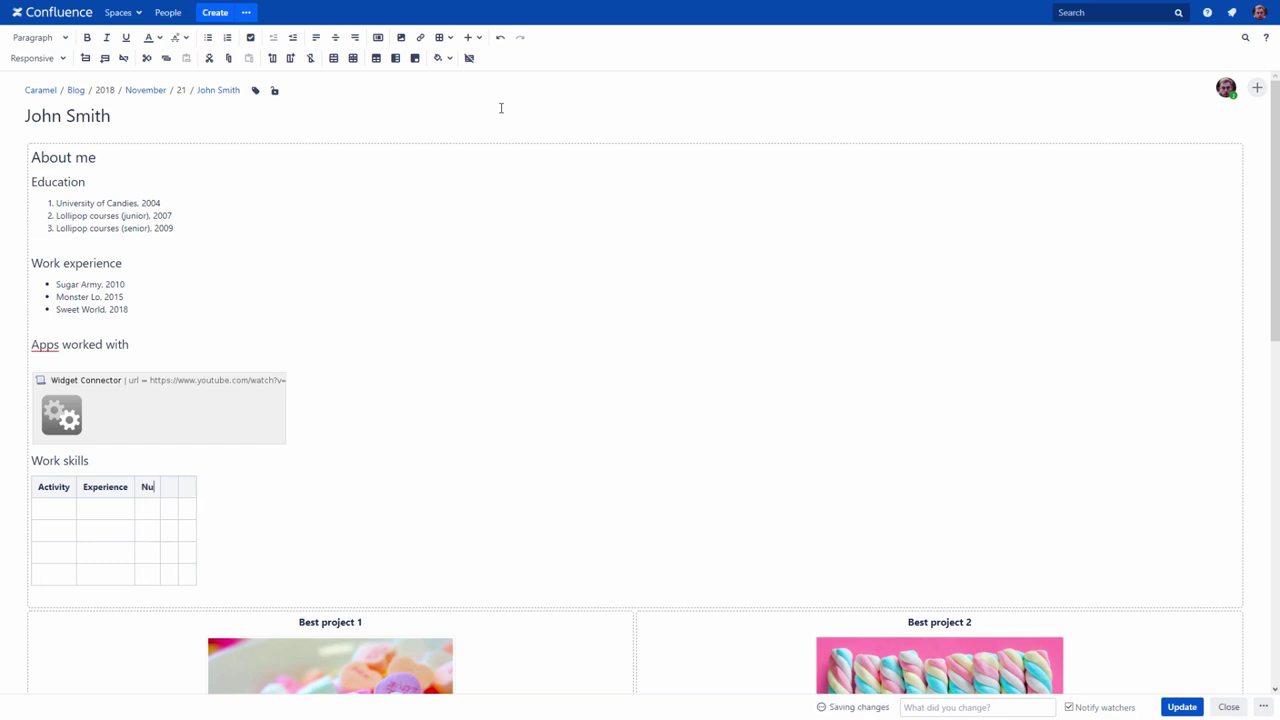
type("mber of projects")
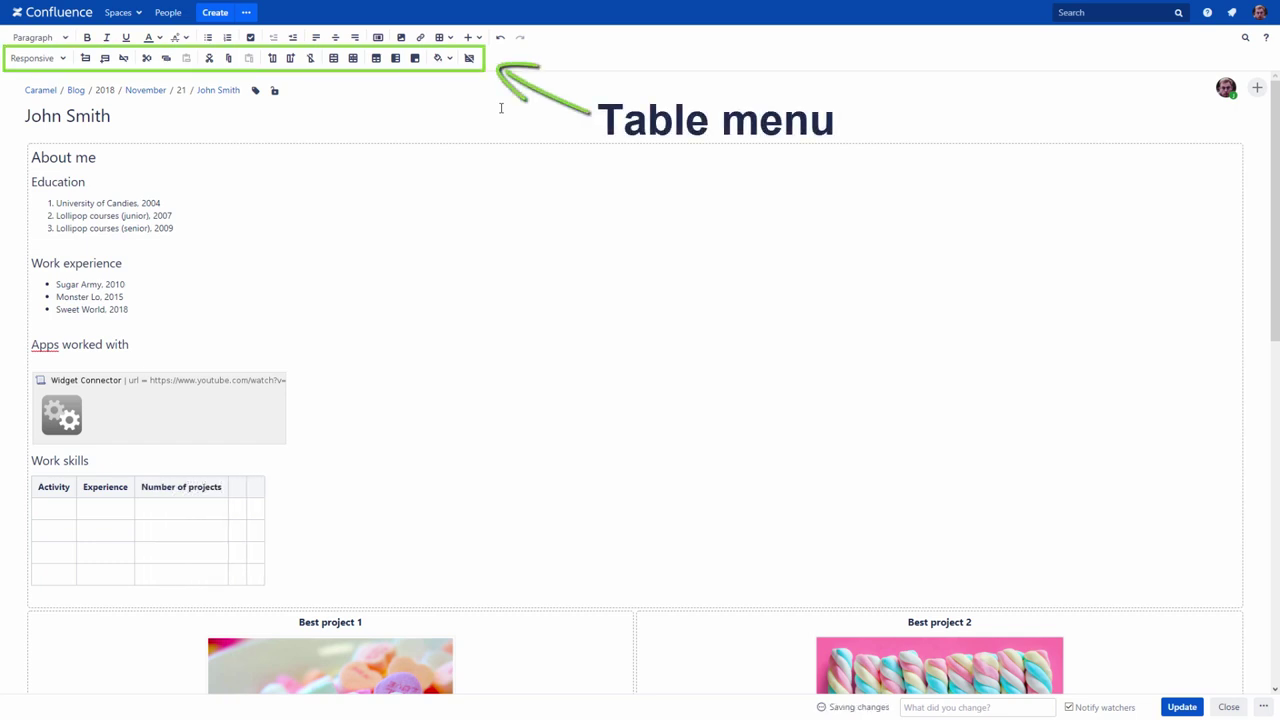
key("Tab")
type("Status")
key("Tab")
type("Comments")
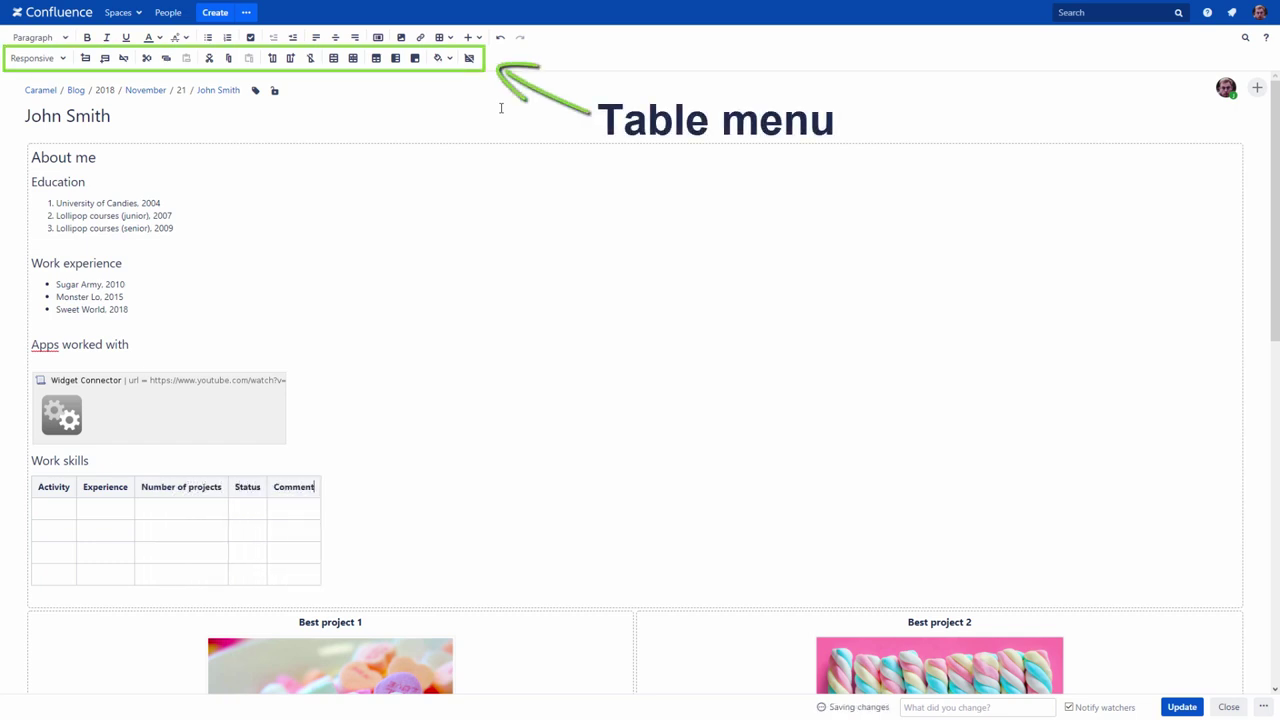
List Biscuits, Caramel and Chocolate under Activity, widen the first three columns, and select the header row
left_click(56, 510)
type("Biscuits")
key("Down")
type("Caramel")
key("Down")
type("Chocol")
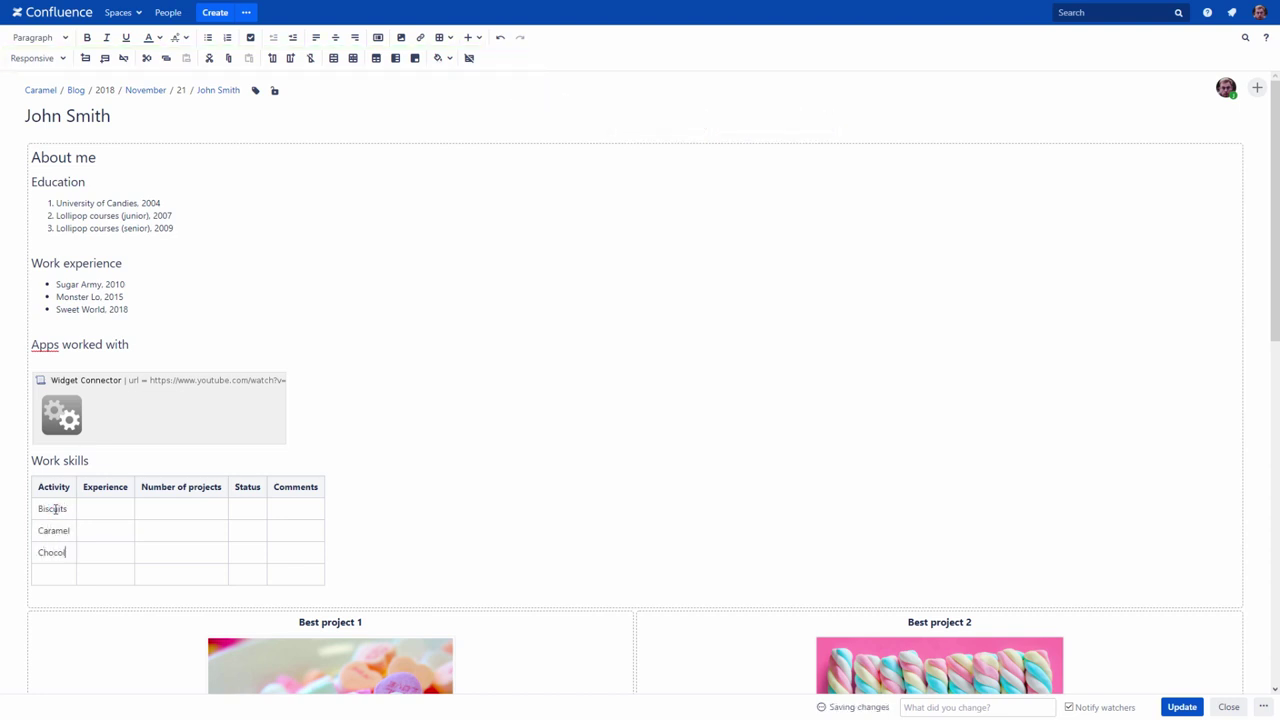
type("ate")
left_click_drag(82, 508, 181, 513)
left_click_drag(275, 502, 572, 510)
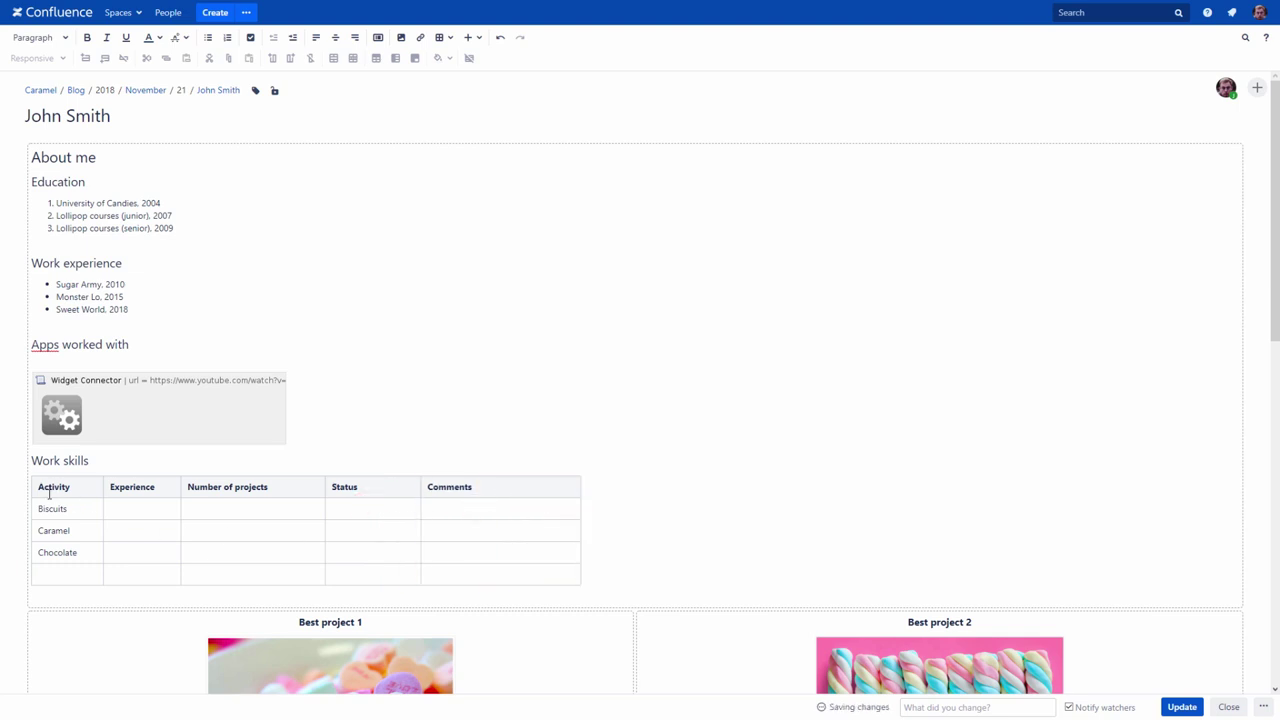
left_click_drag(36, 487, 481, 491)
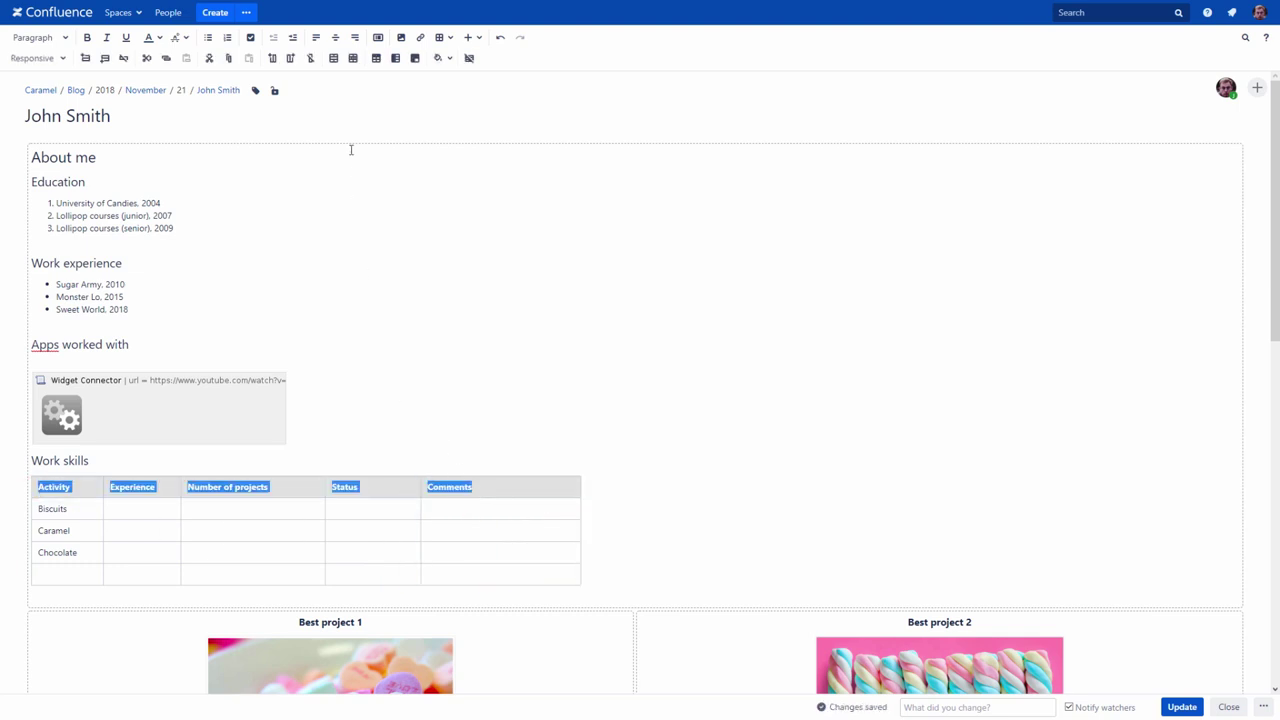
Centre the header row, then shade the Biscuits row light blue and the Caramel row yellow
left_click(335, 37)
left_click(143, 511)
left_click_drag(33, 509, 506, 511)
left_click(450, 58)
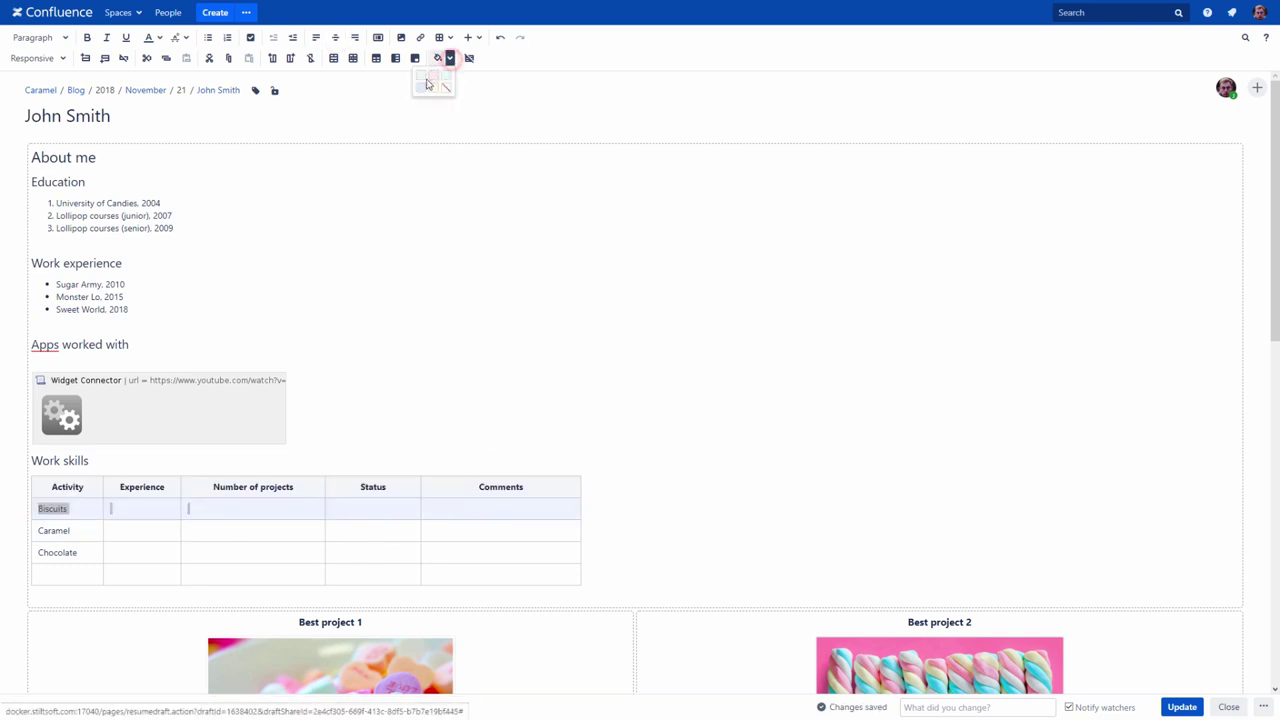
left_click(426, 84)
left_click_drag(37, 531, 517, 532)
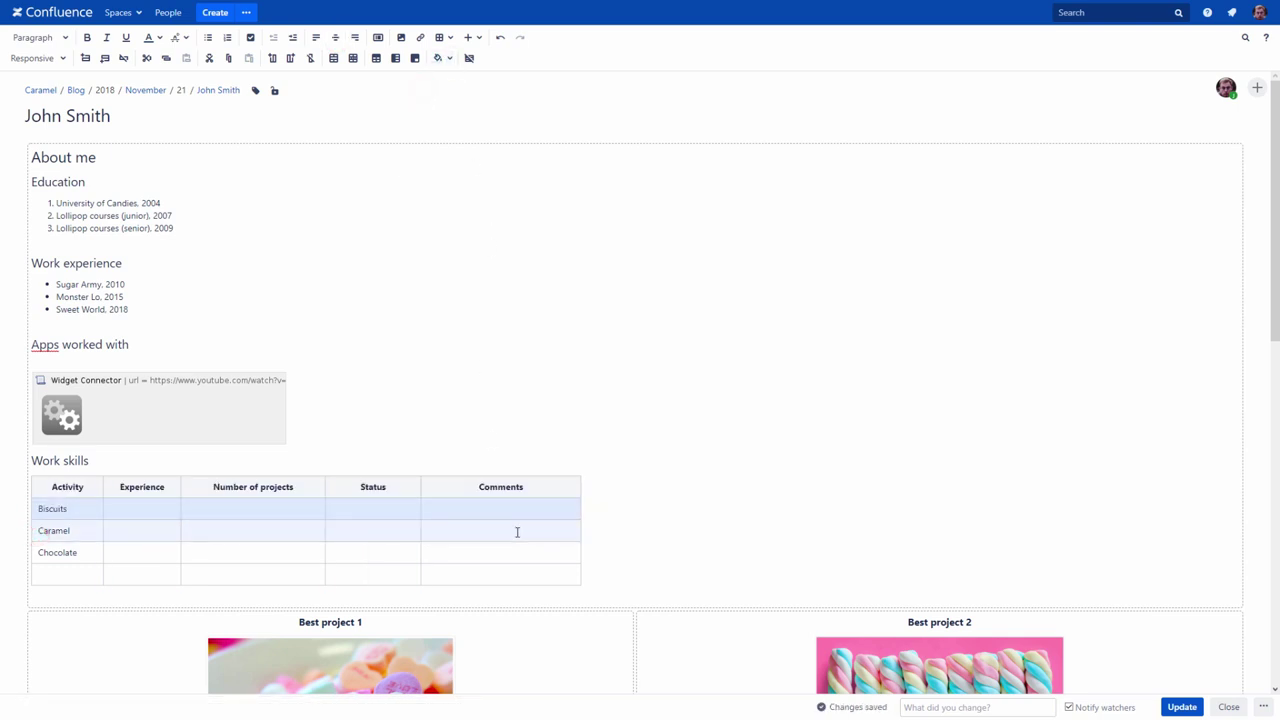
left_click(450, 58)
left_click(436, 88)
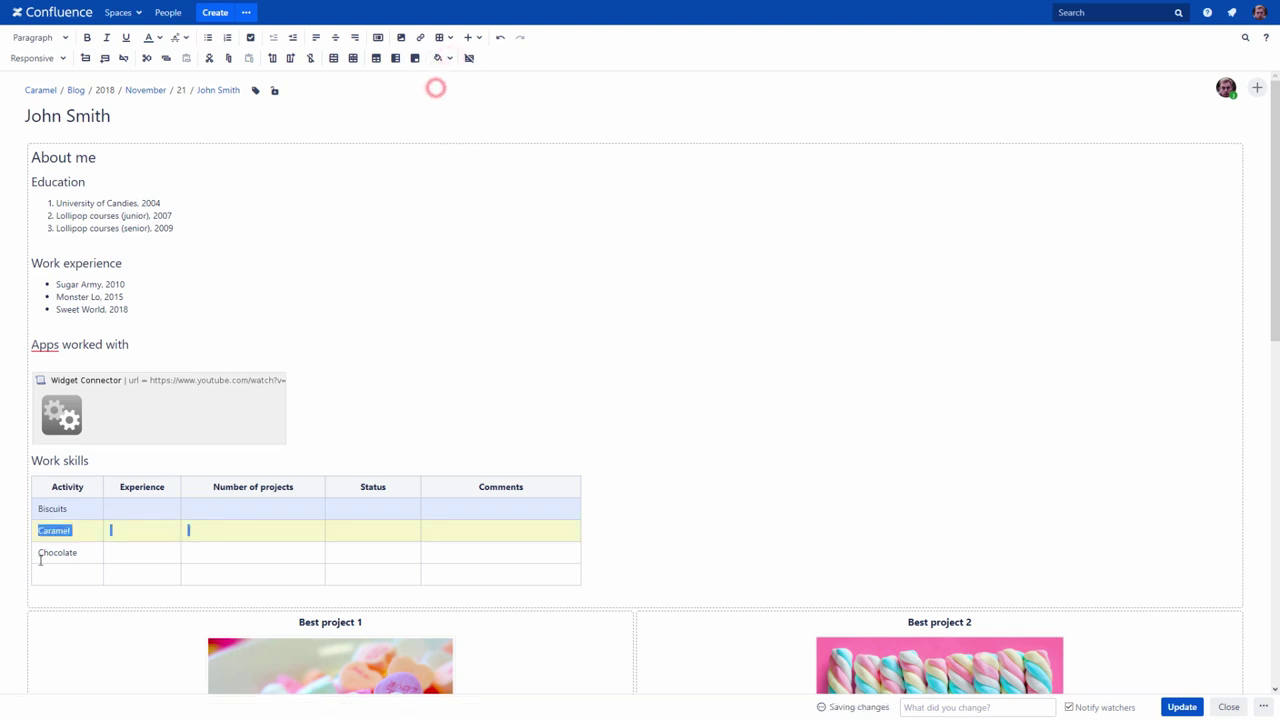
Shade the Chocolate row light blue and delete the empty last table row
left_click_drag(35, 552, 233, 543)
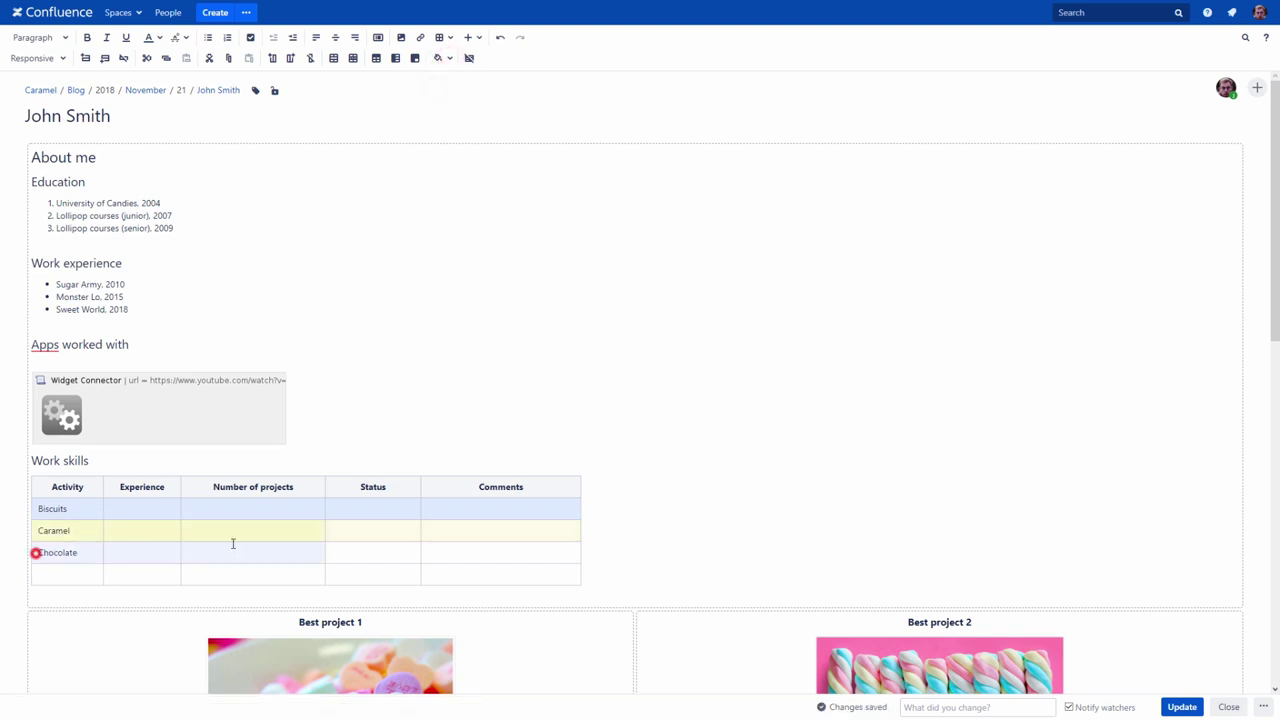
left_click(450, 58)
left_click(423, 88)
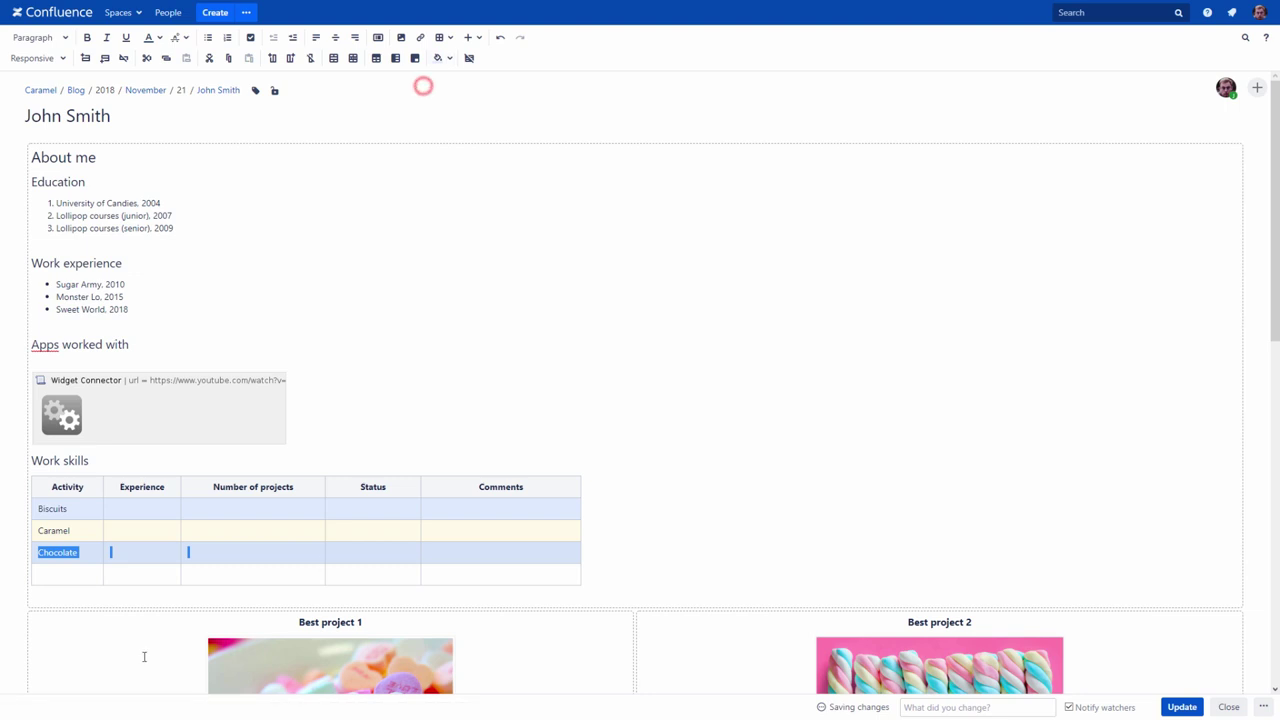
left_click(55, 575)
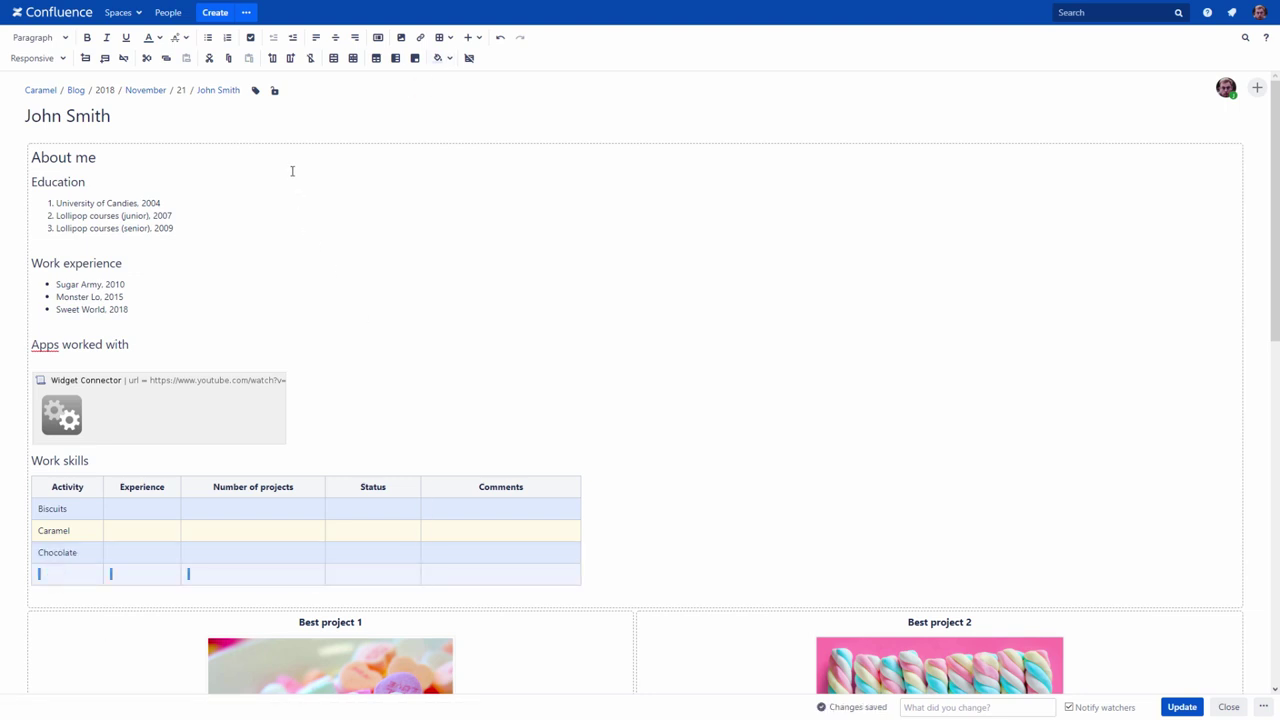
left_click(117, 62)
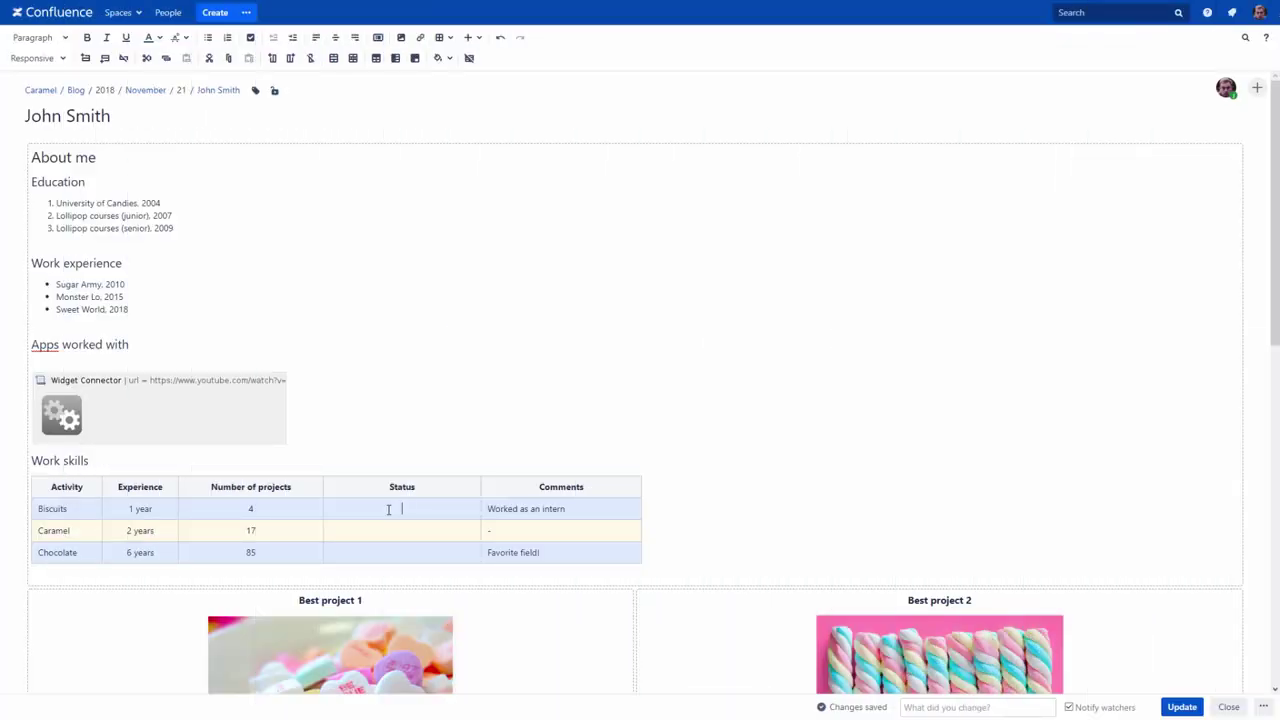
Add a yellow NEED MORE PRACTICE status tag in the Biscuits Status cell
type("{")
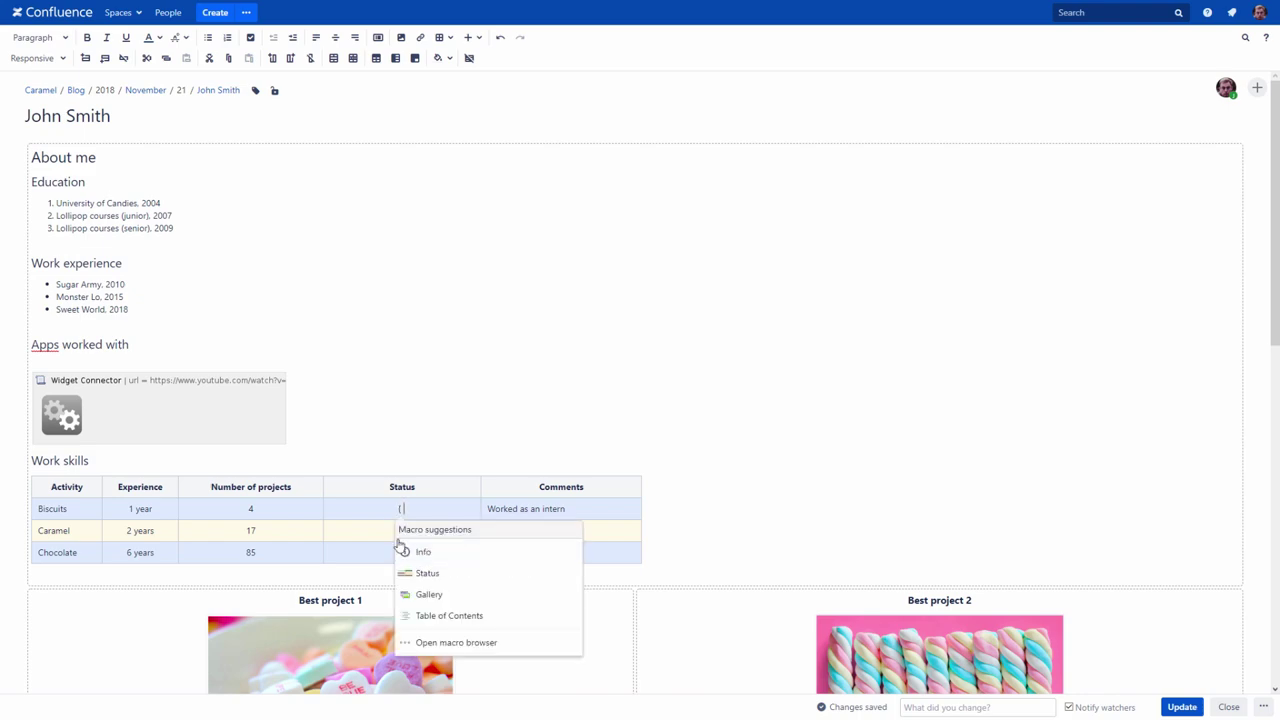
left_click(409, 572)
type("need")
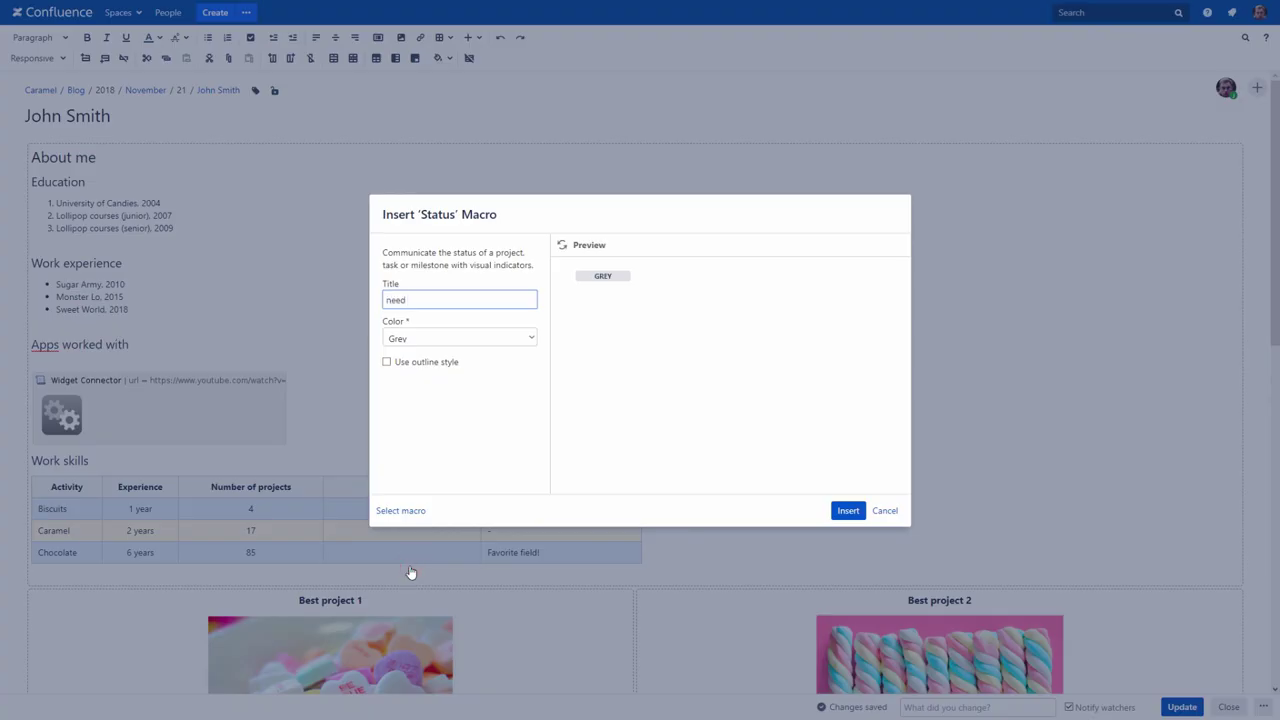
type(" more practice")
left_click(530, 338)
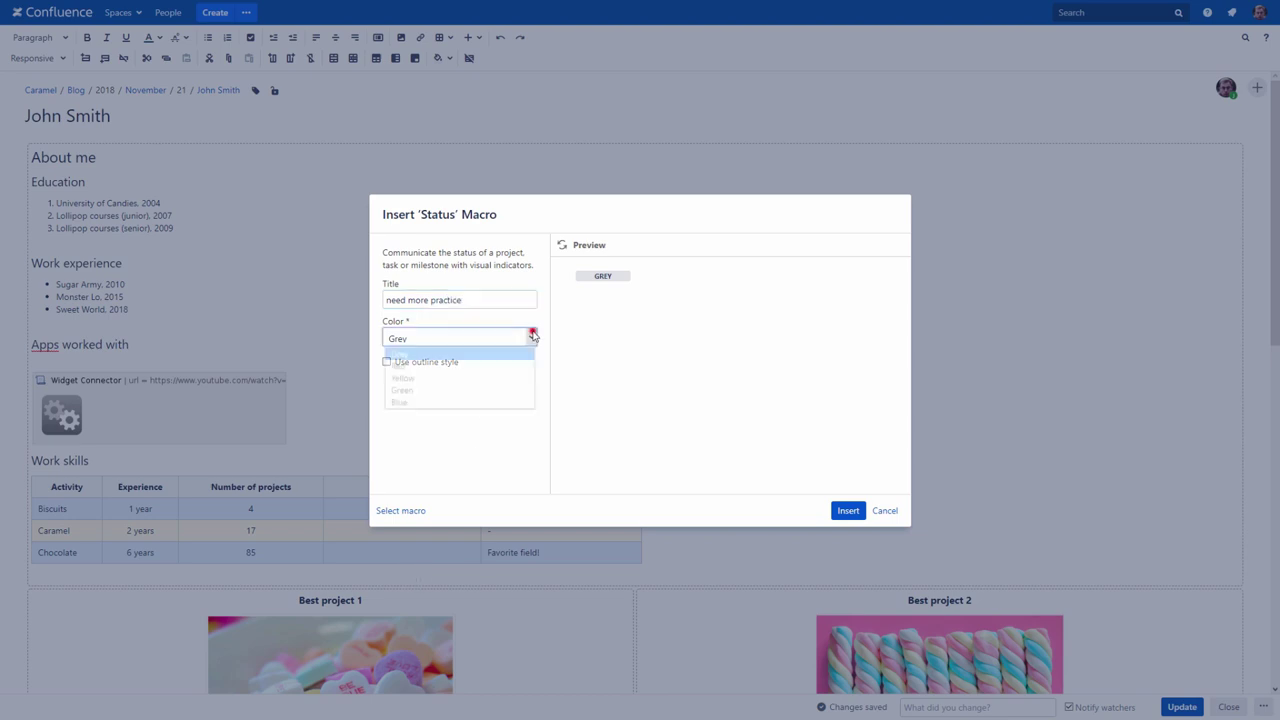
left_click(517, 378)
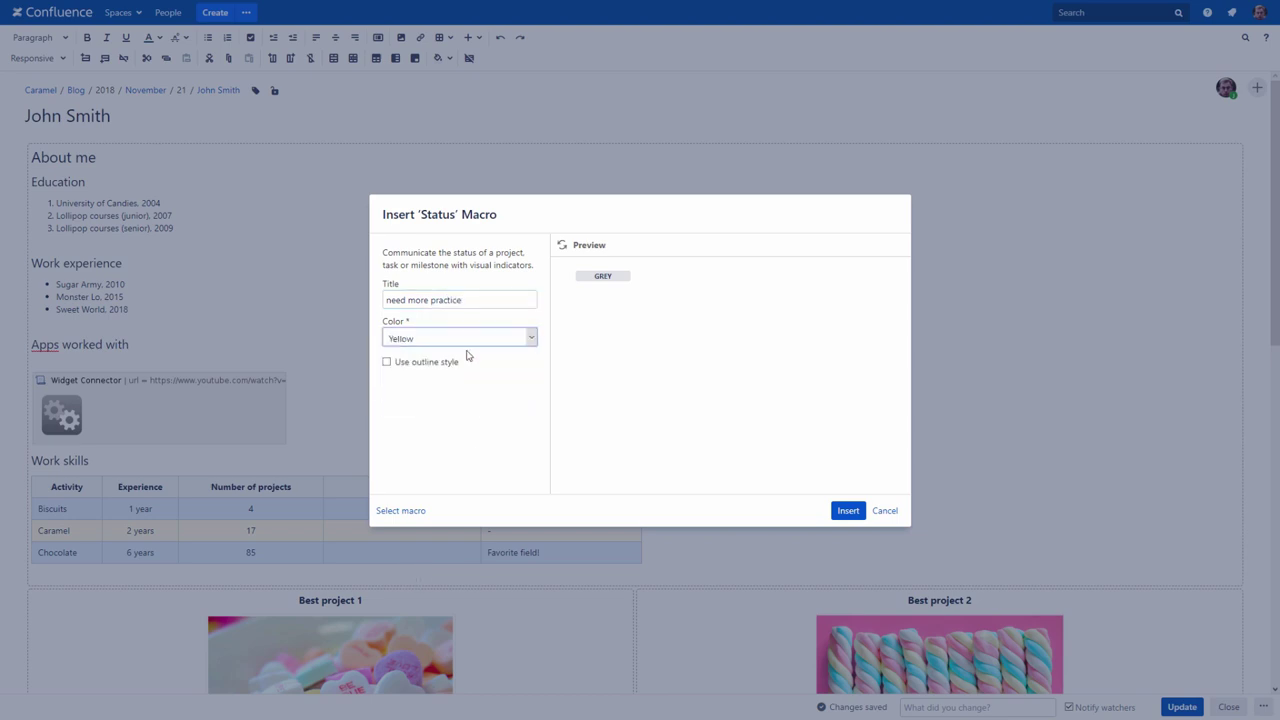
left_click(561, 245)
left_click(387, 361)
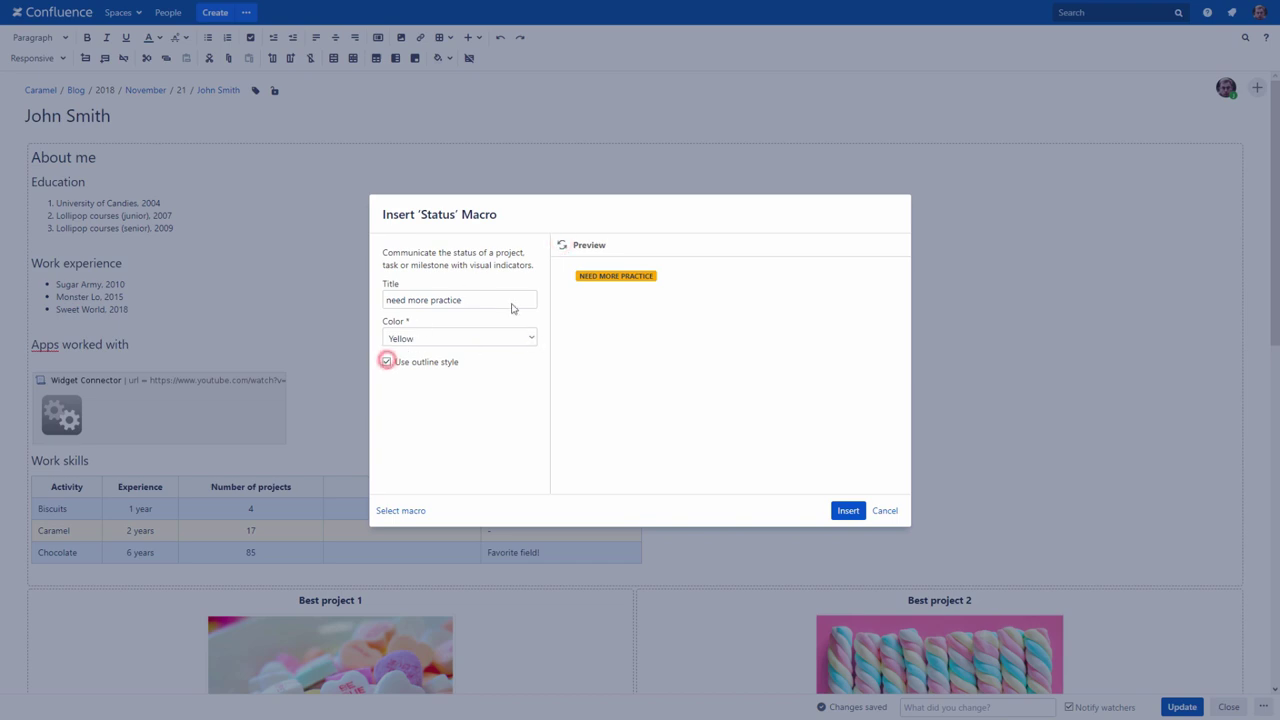
left_click(561, 245)
left_click(387, 361)
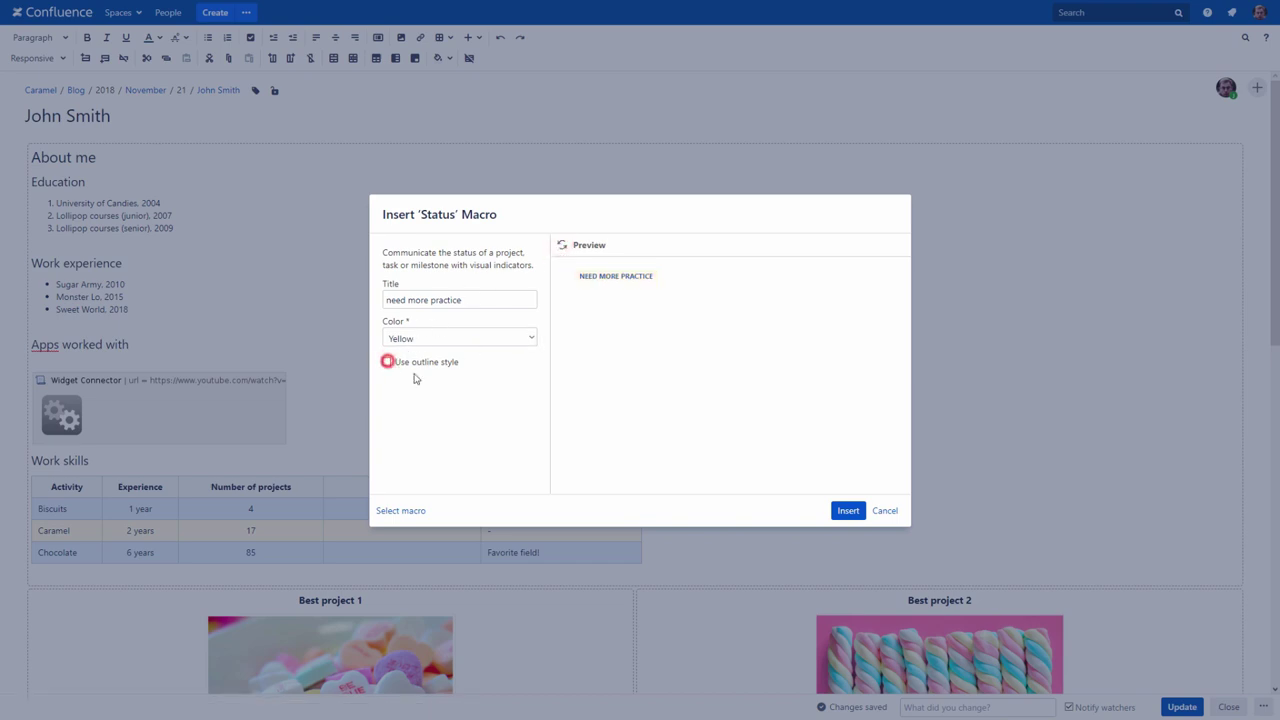
left_click(847, 511)
Add a yellow SPECIALIST status tag in the Caramel Status cell
left_click(440, 530)
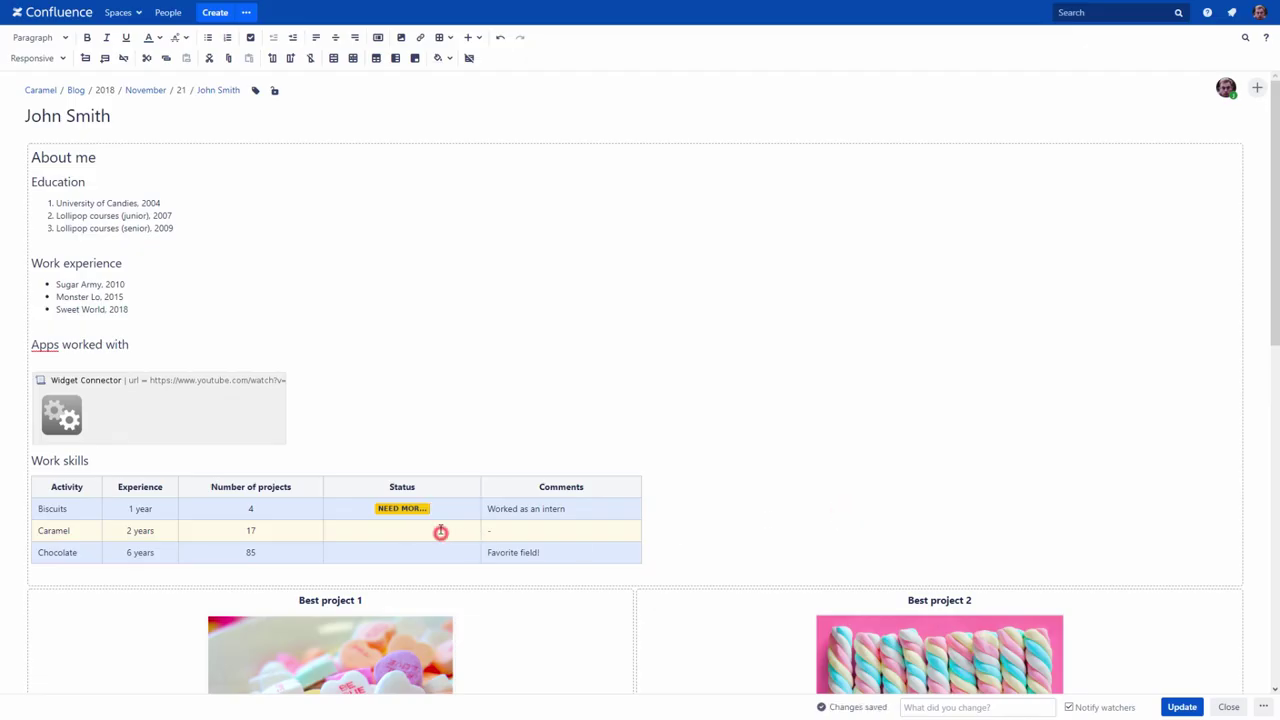
type("{s")
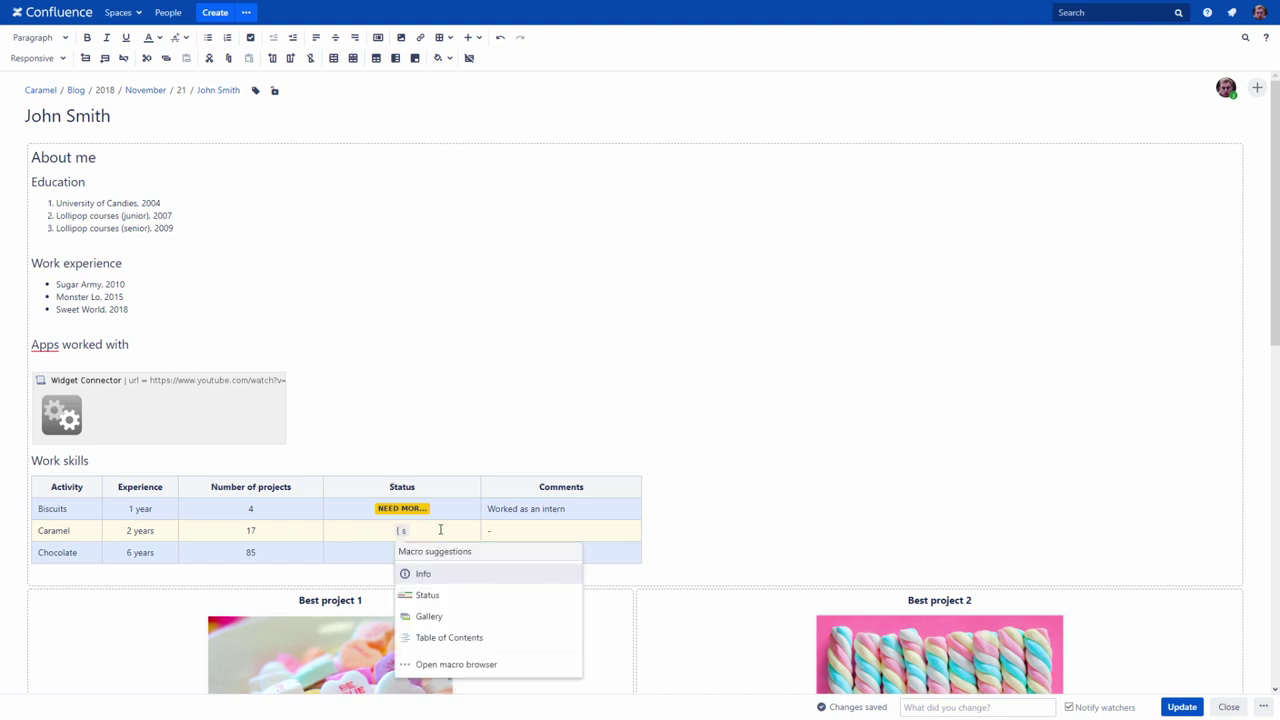
type("ta")
left_click(431, 488)
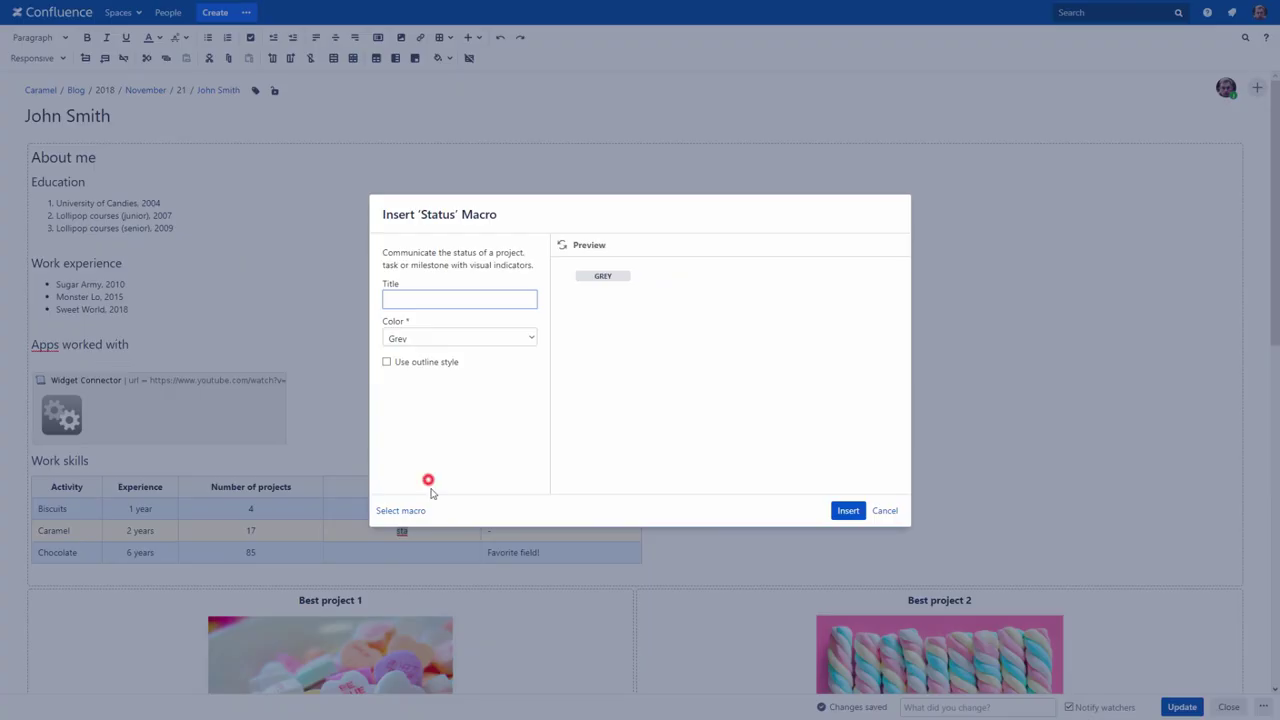
type("specialist")
left_click(527, 336)
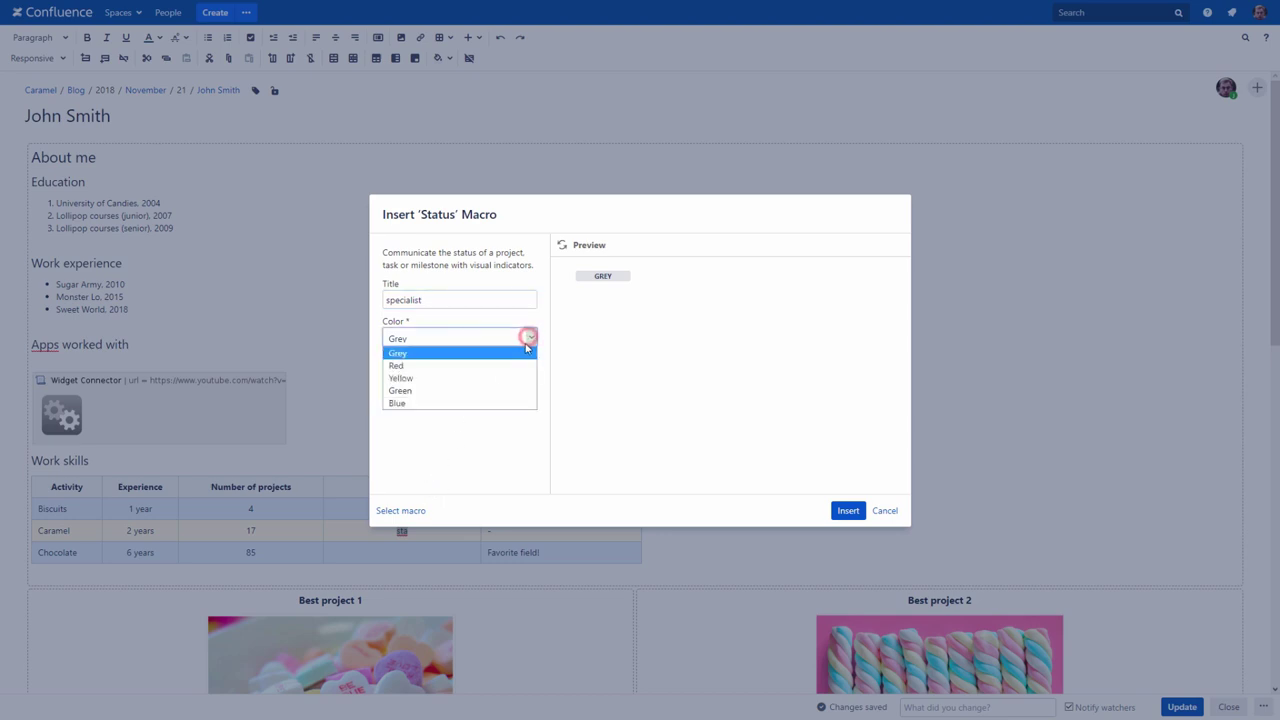
left_click(519, 378)
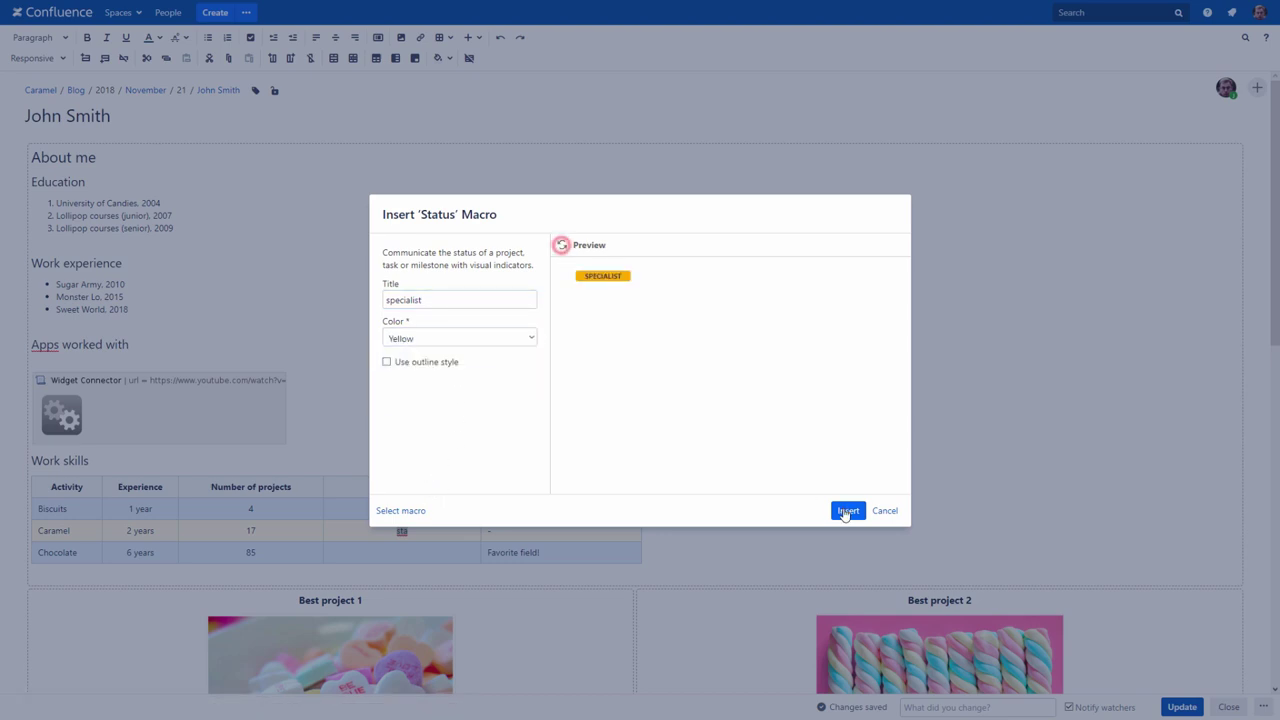
left_click(847, 511)
Add a green EXPERT status tag in the Chocolate Status cell
left_click(389, 551)
type("{")
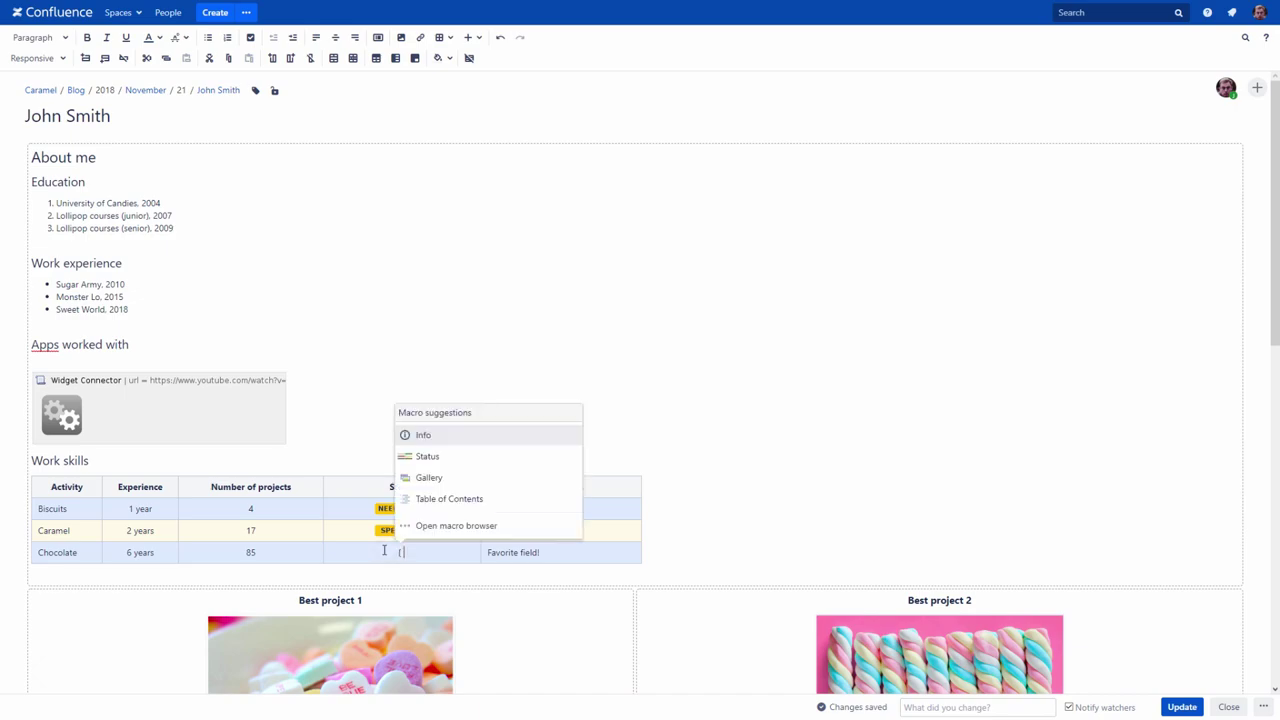
left_click(426, 456)
type("ex")
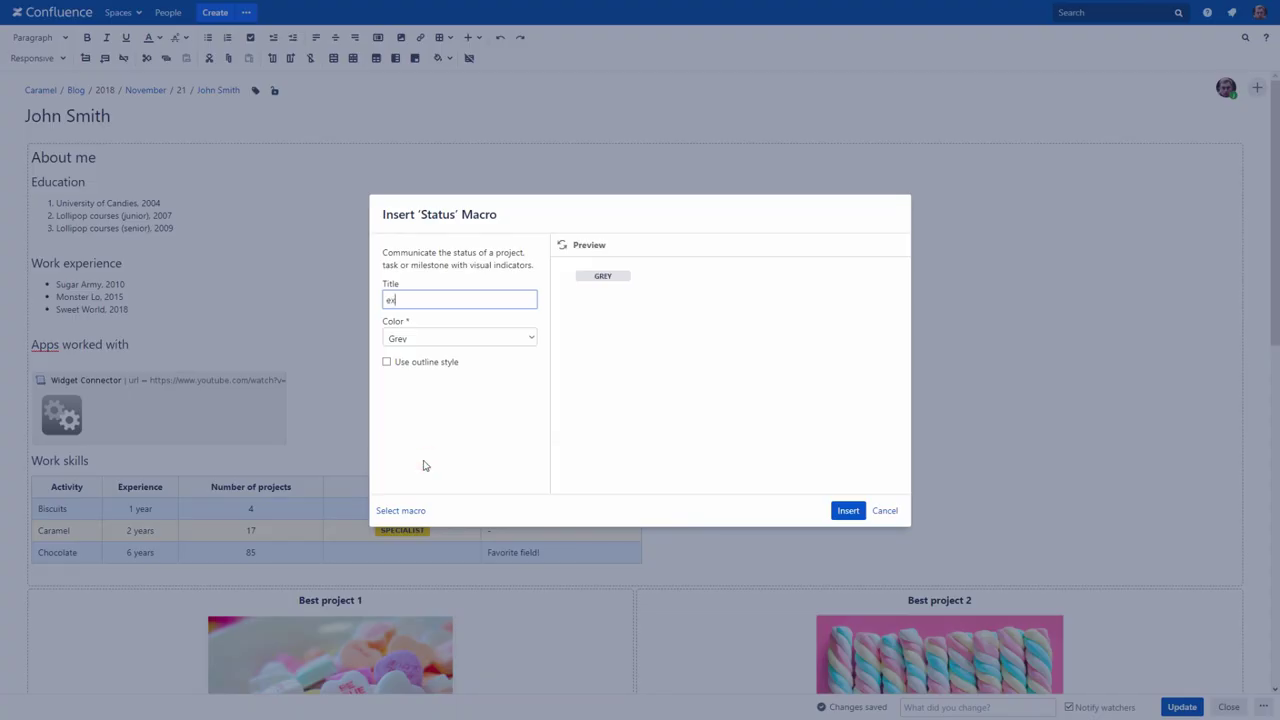
type("pert")
left_click(530, 336)
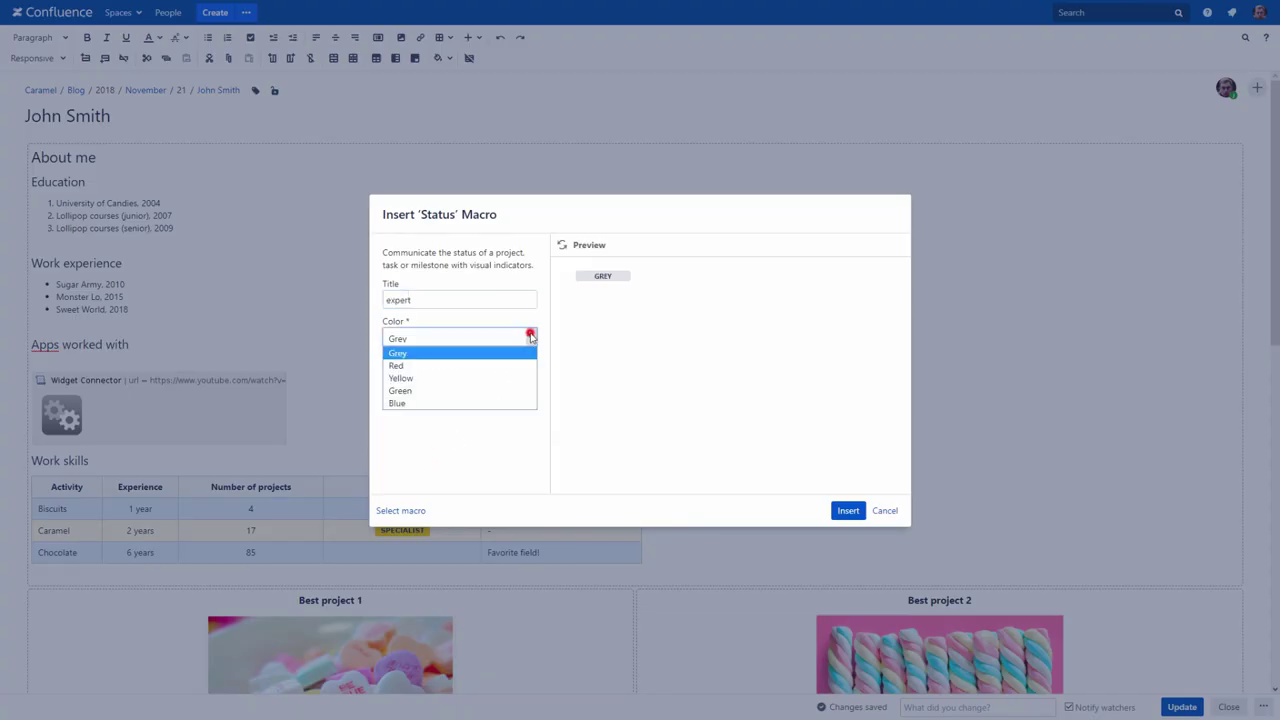
left_click(514, 391)
left_click(846, 510)
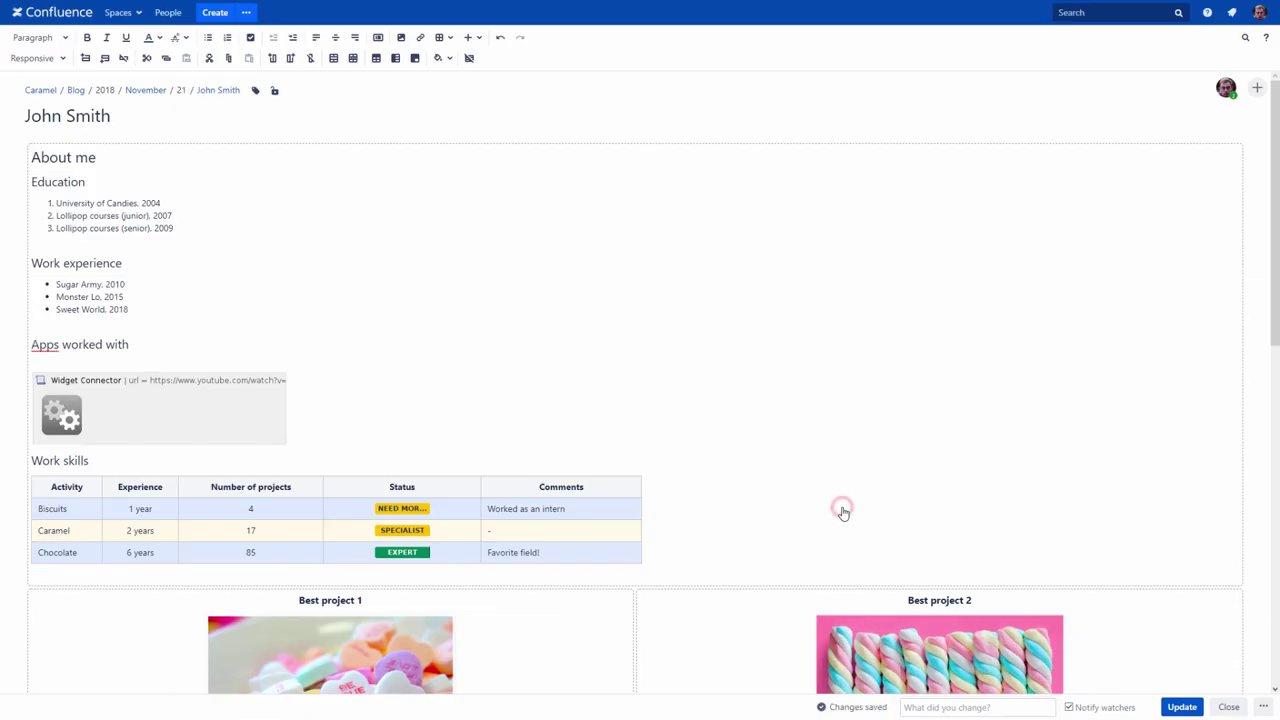
Recolour the Biscuits NEED MORE PRACTICE tag red
left_click(412, 508)
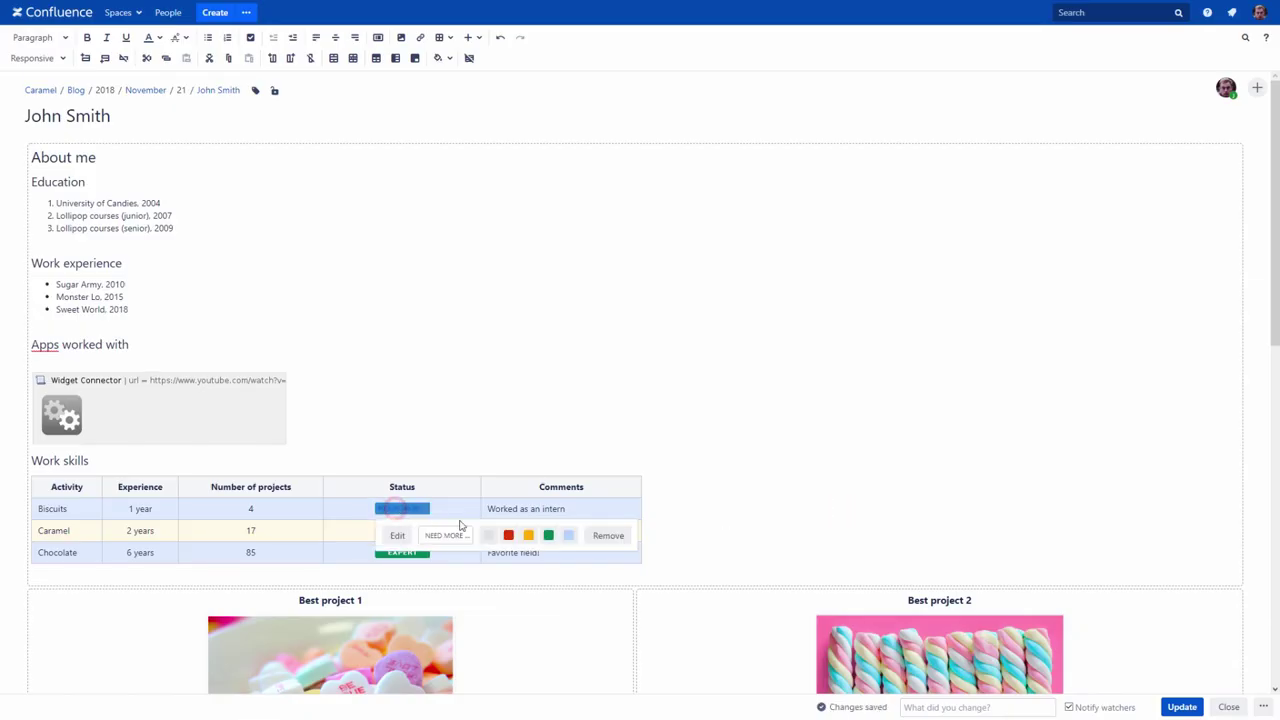
left_click(509, 536)
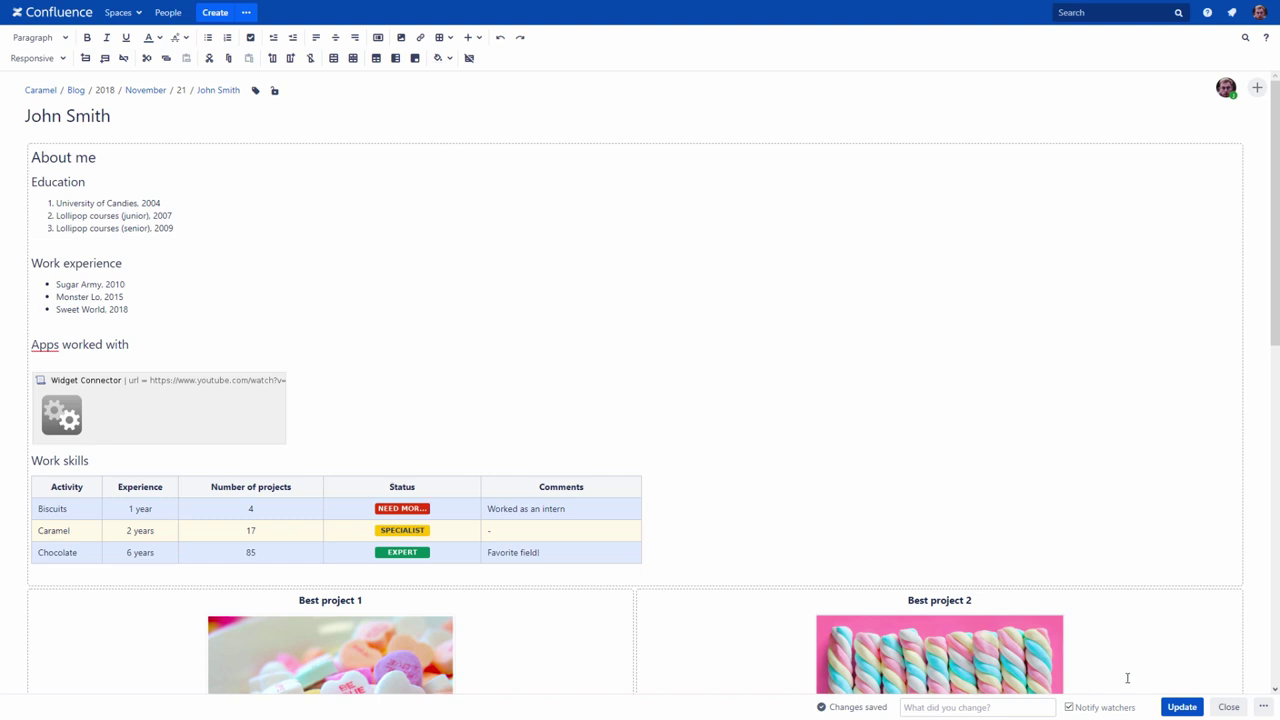
left_click(1181, 707)
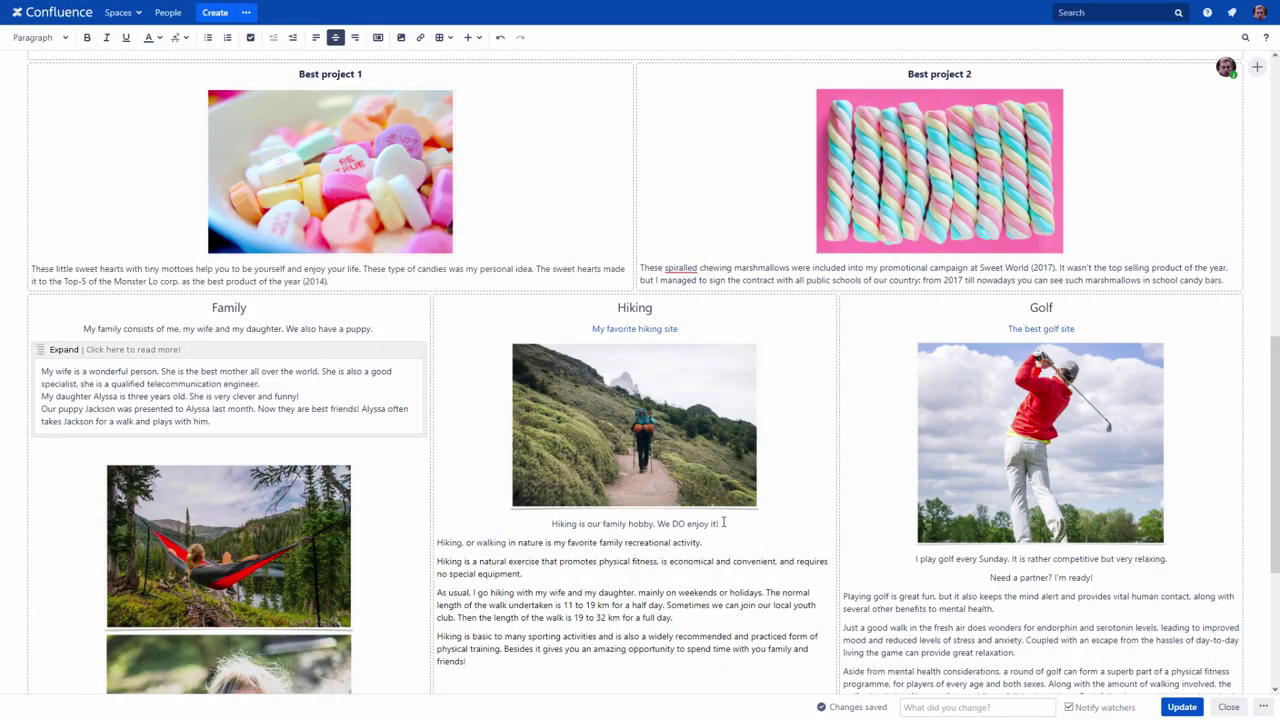
Add a Warning panel under the hiking caption reading 'Like to tell TONS of jokes about our hiking! :)'
type("{")
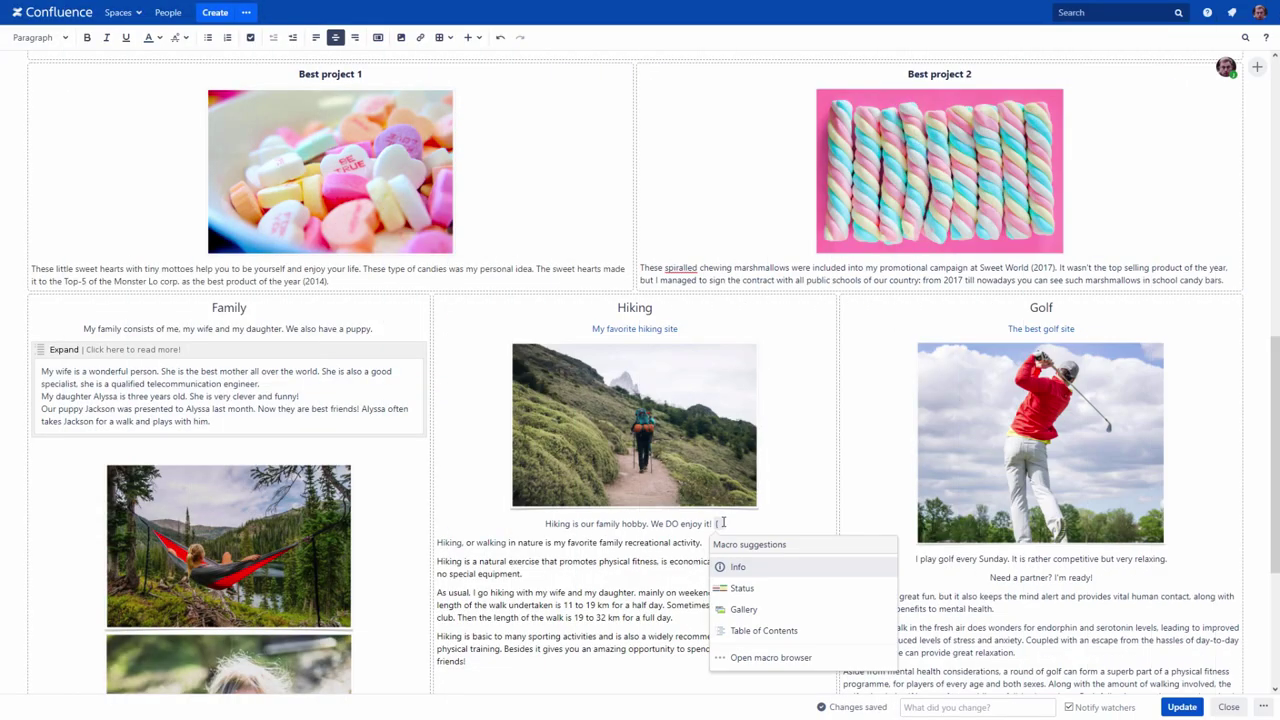
type("warn")
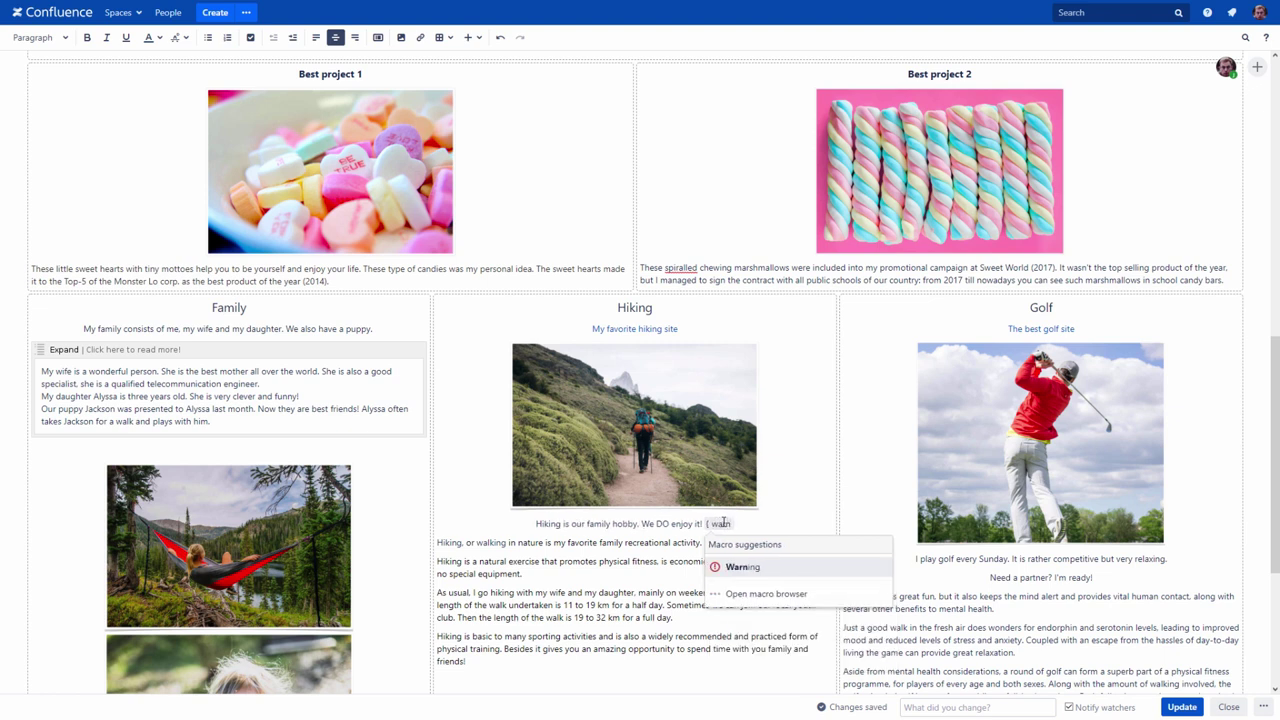
left_click(733, 566)
left_click(736, 567)
type("L")
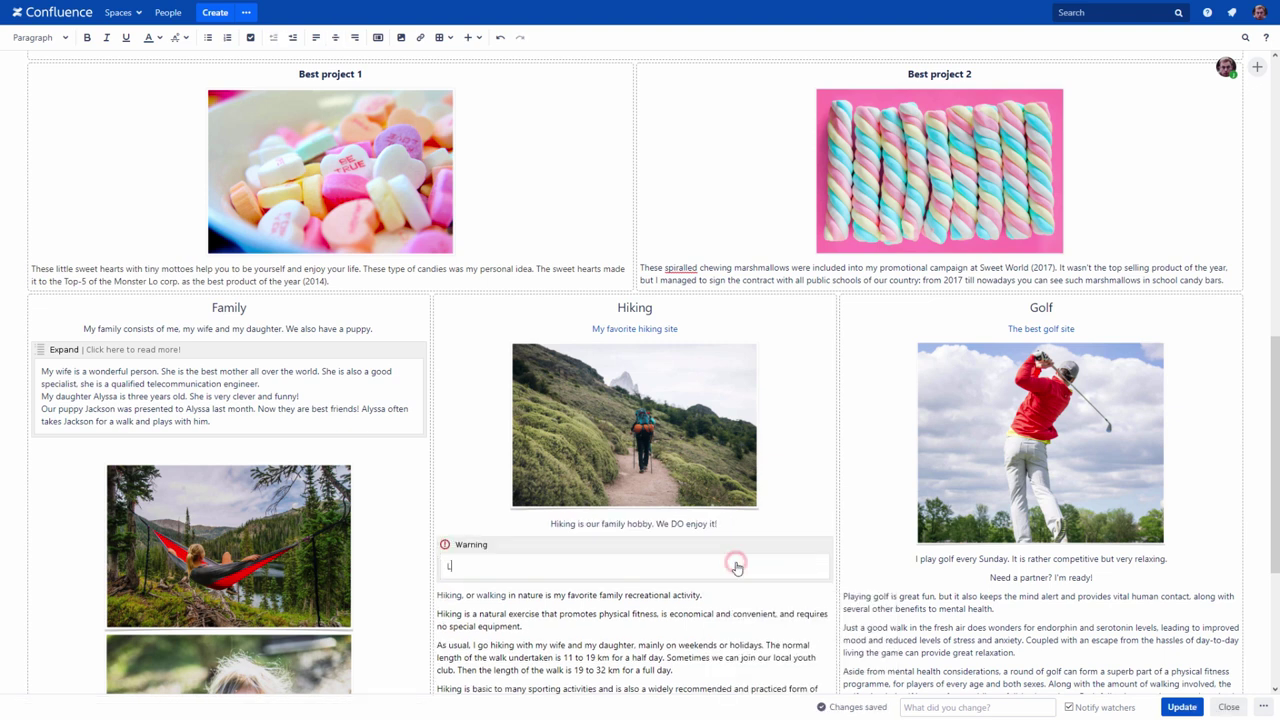
type("ike to tell TONS of ")
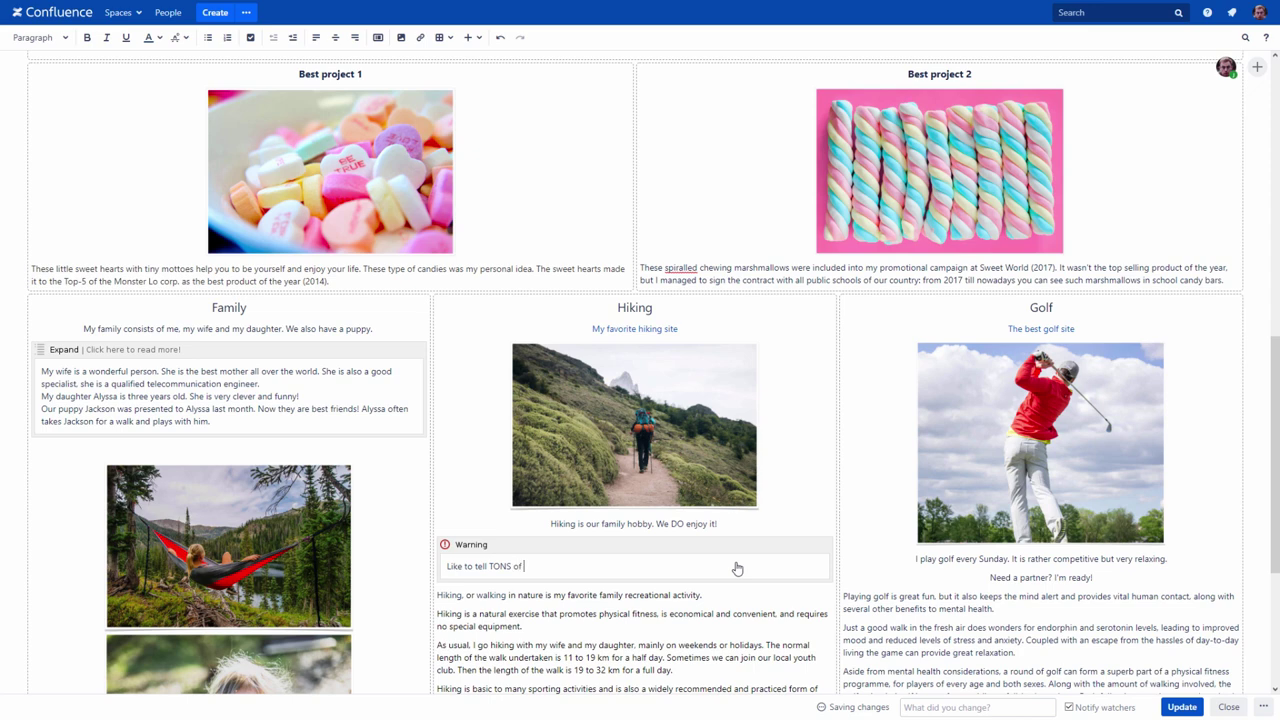
type("jokes about our h")
type("iking! :)")
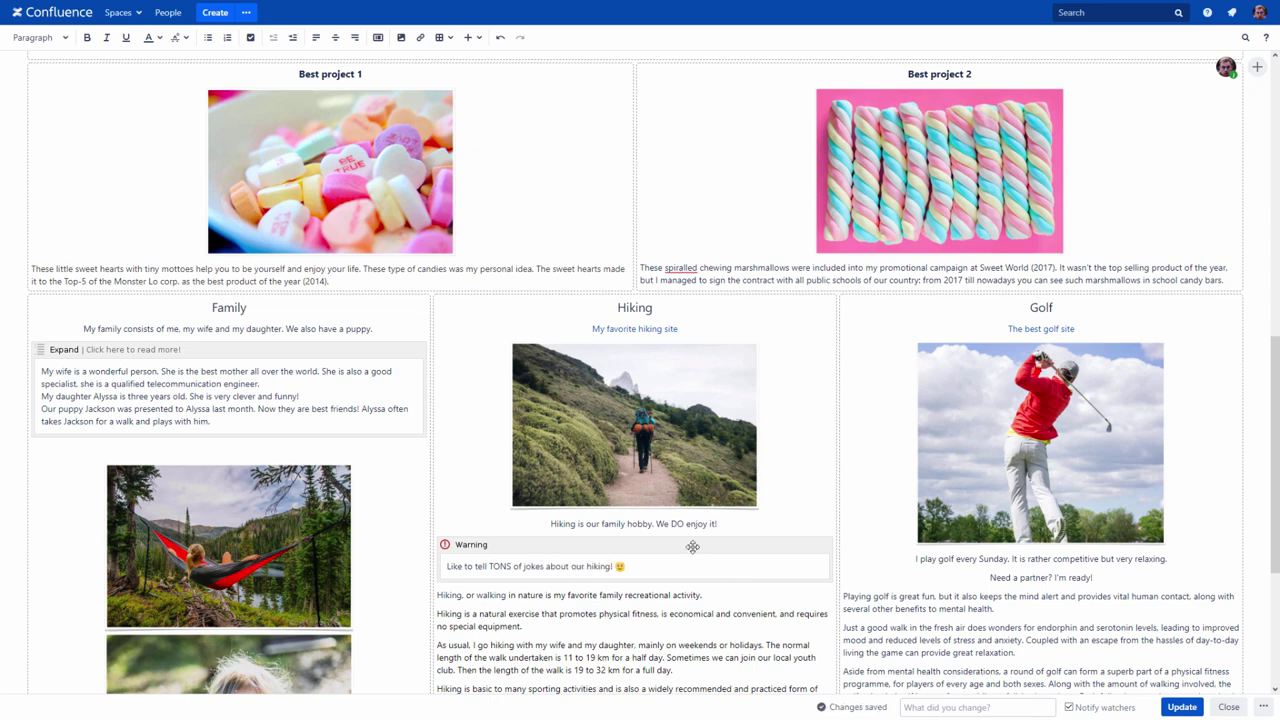
Add an Info panel titled 'Let's work!' with the pasted eager-to-learn sentence after the InPlace Editor paragraph
scroll(306, 443, "up", 5)
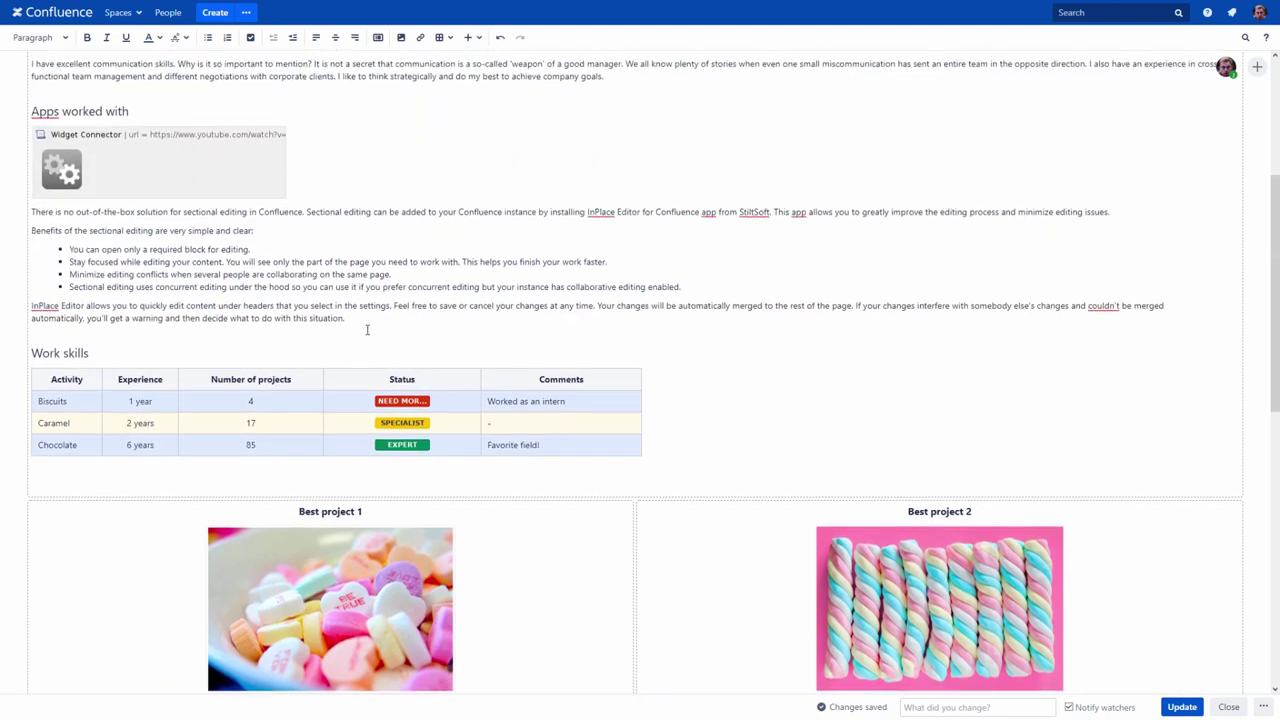
left_click(370, 320)
type("{")
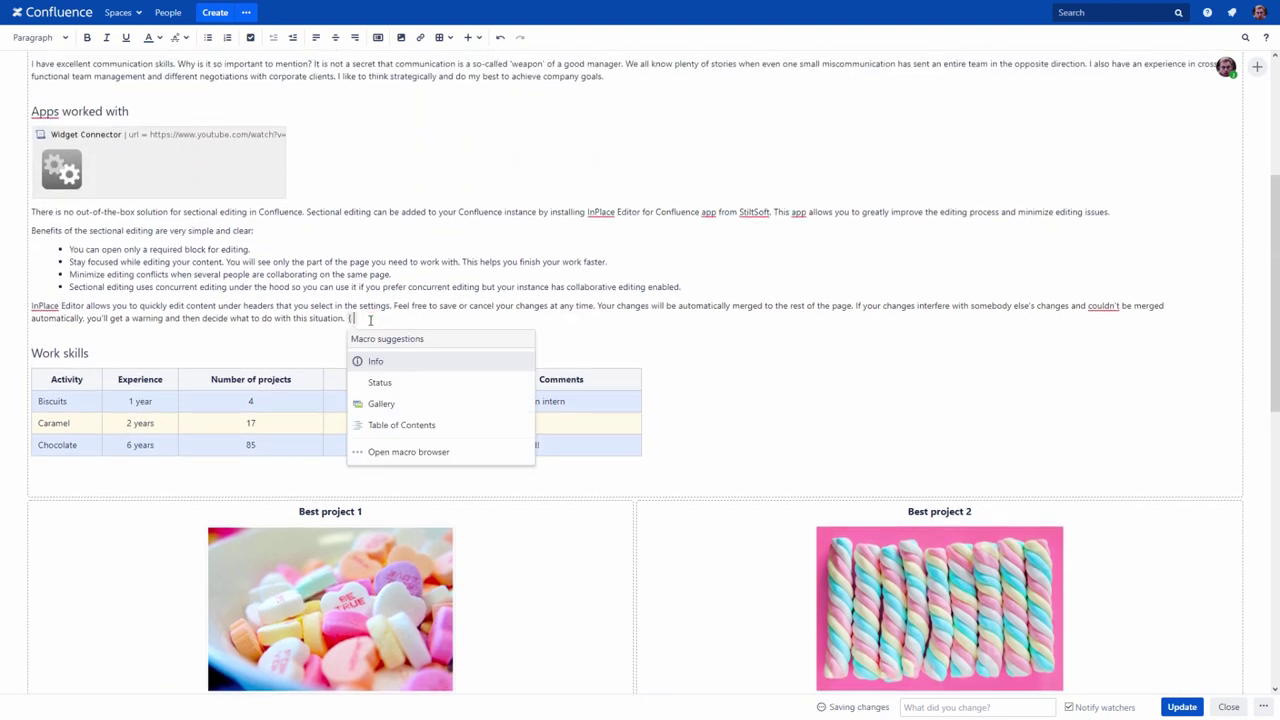
left_click(369, 362)
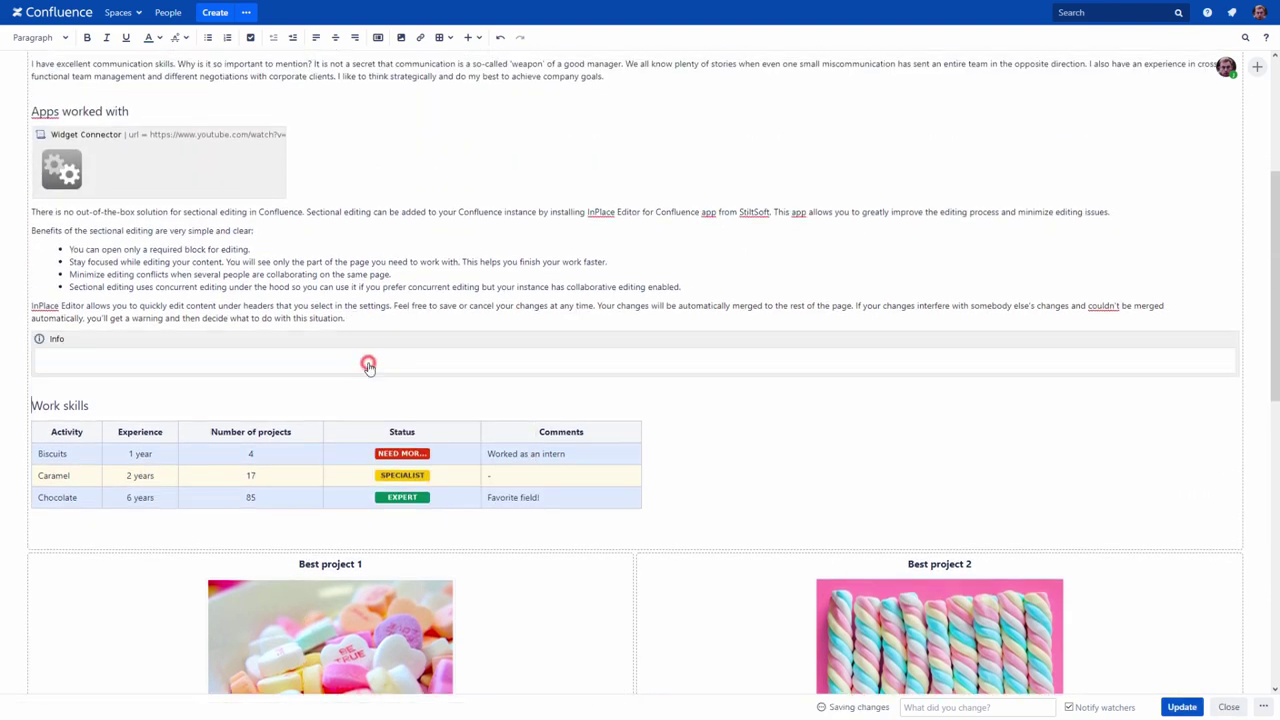
type("Eager to learn new things, enjoy teamwork and not afraid to ask questions. Ready to help or explain anything to my new colleagues!")
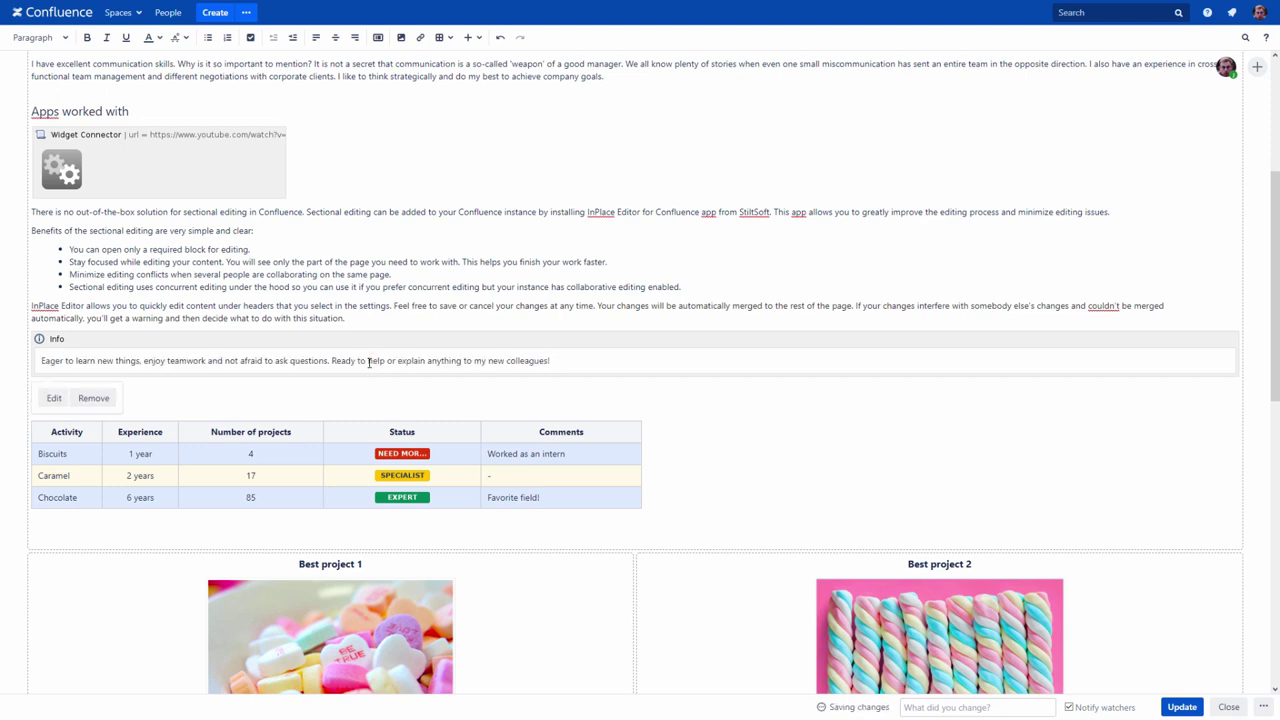
left_click(54, 398)
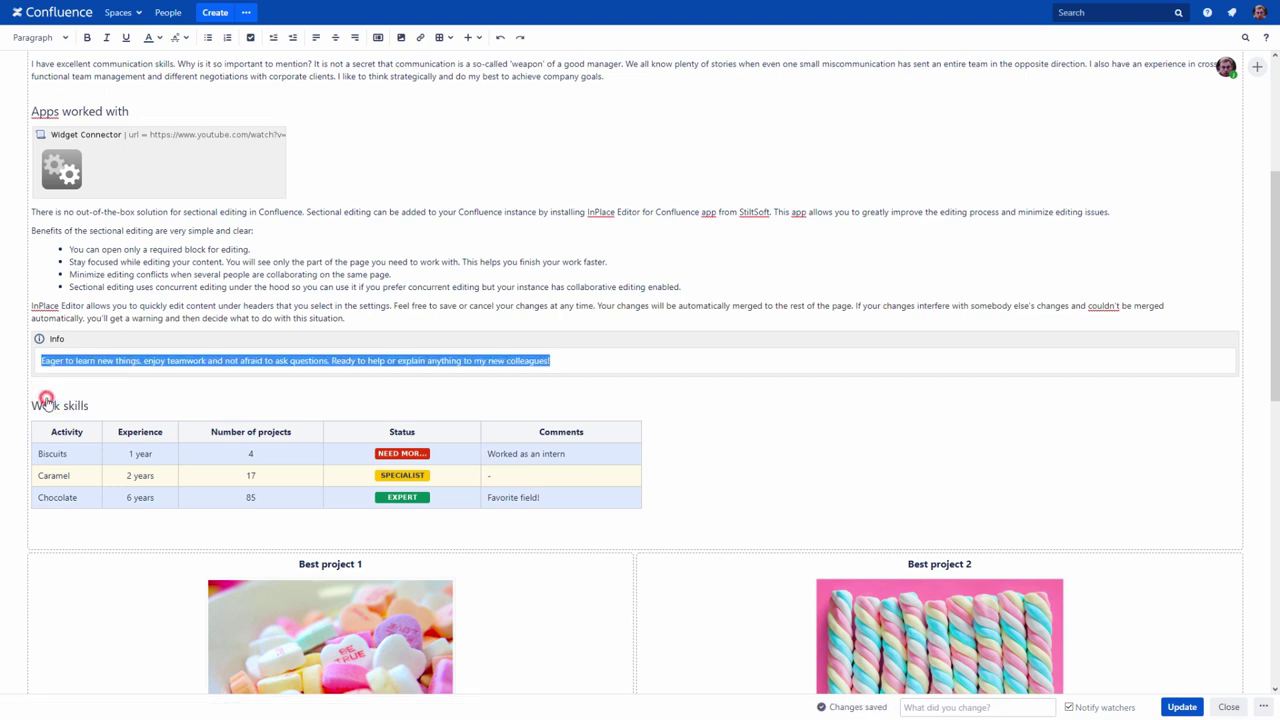
type("Let")
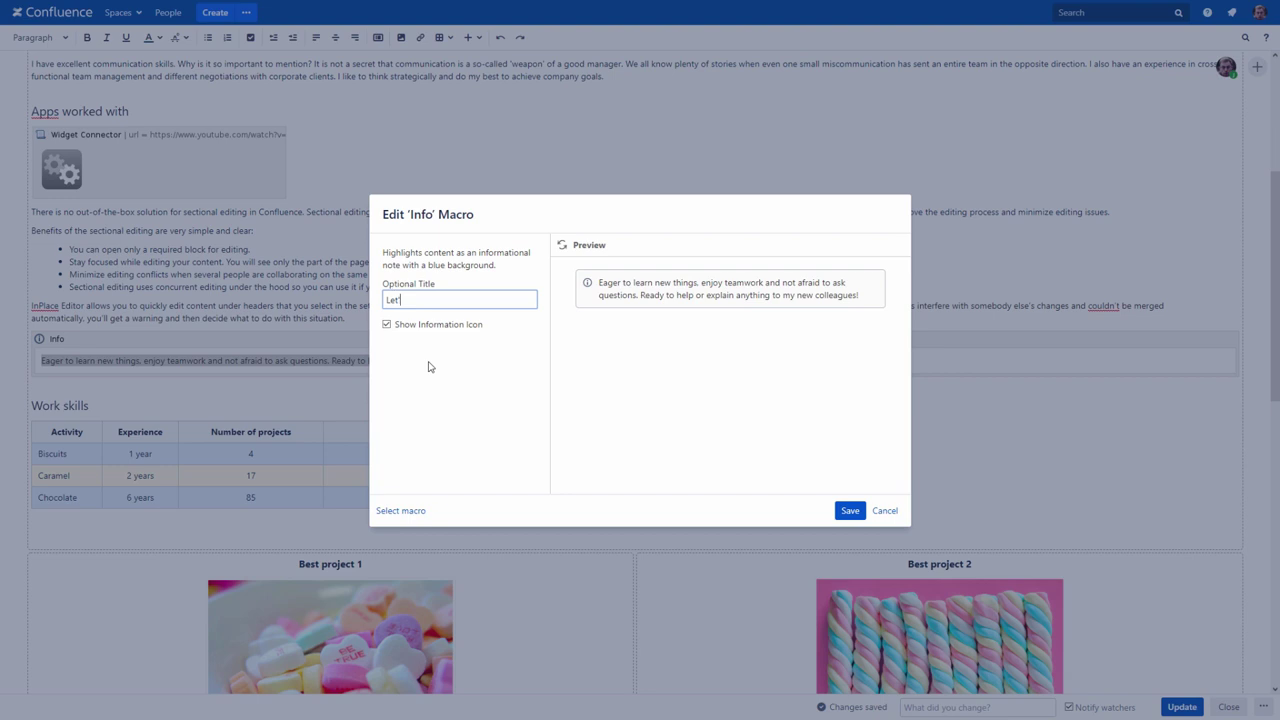
type("'s work!")
left_click(562, 245)
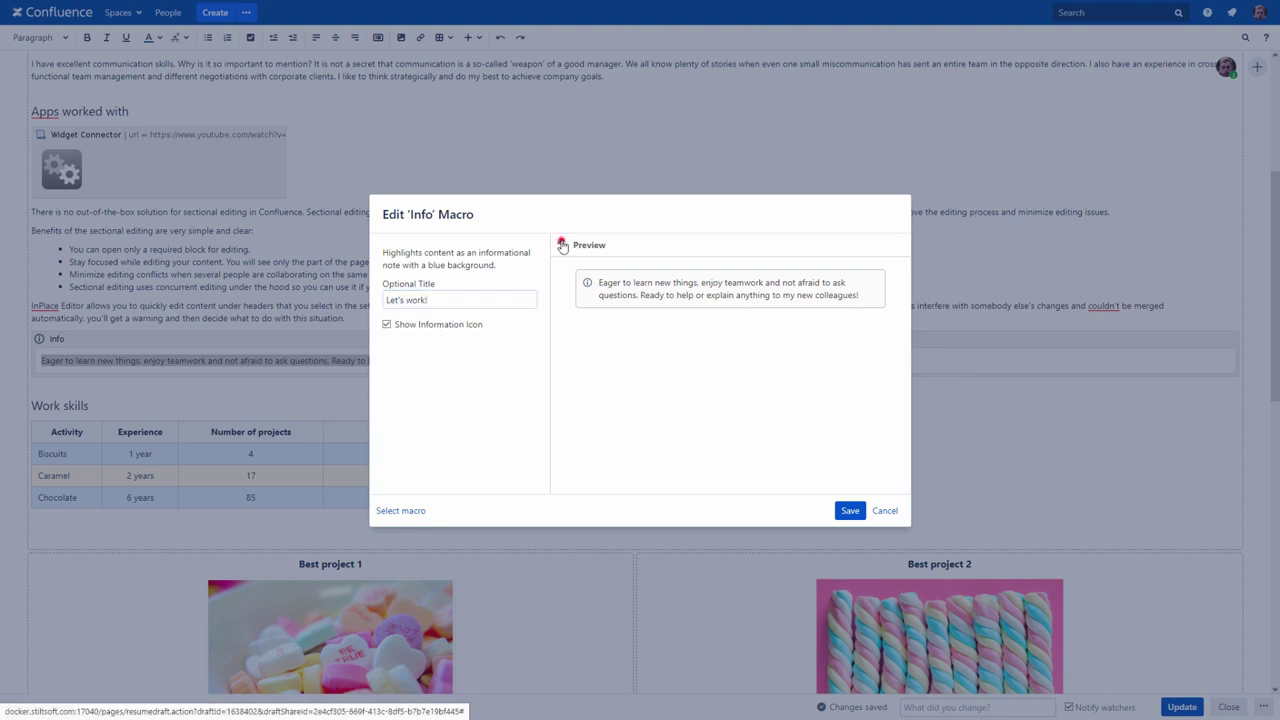
left_click(849, 510)
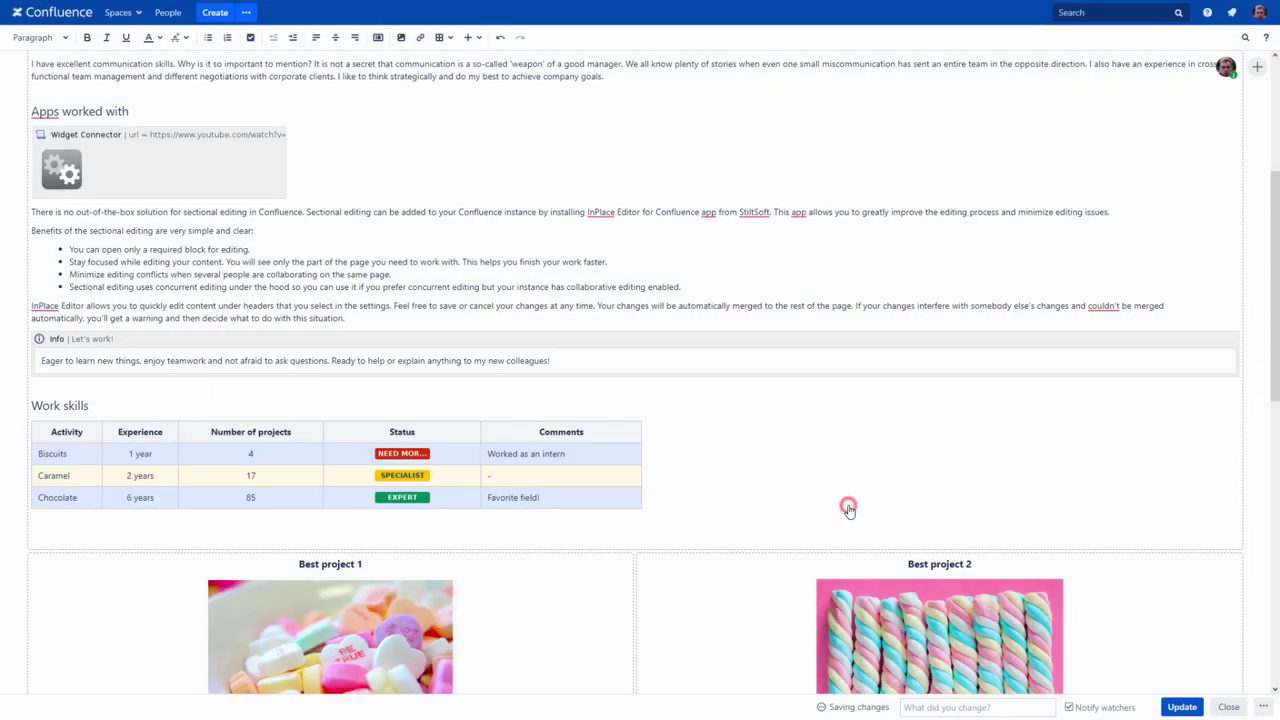
Publish the updated post and scroll down to review the new panels
left_click(1180, 706)
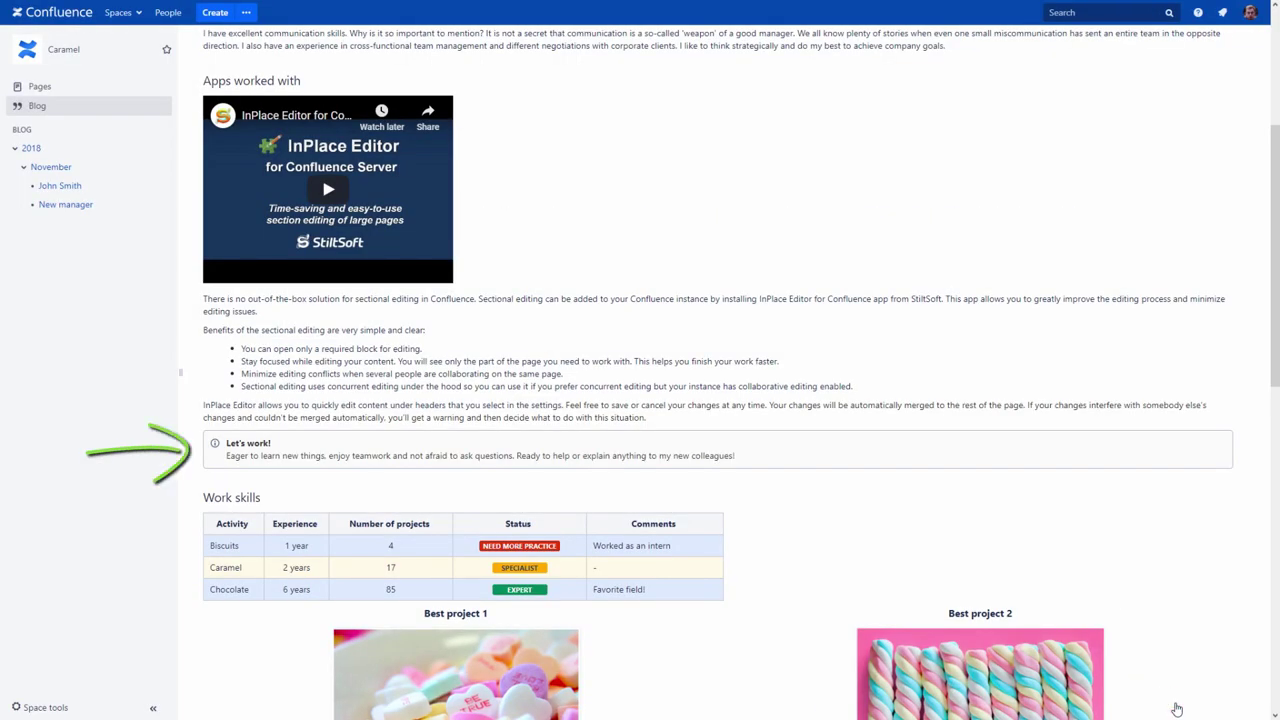
scroll(1177, 709, "down", 5)
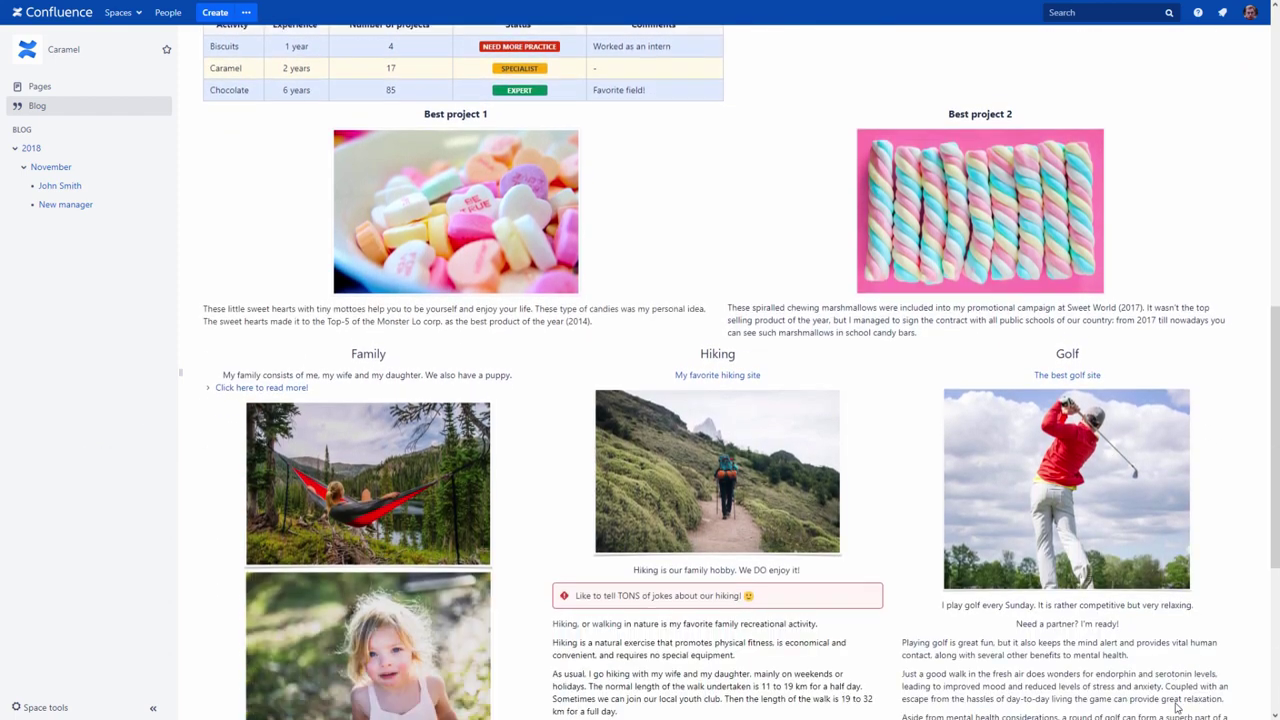
scroll(1177, 709, "down", 2)
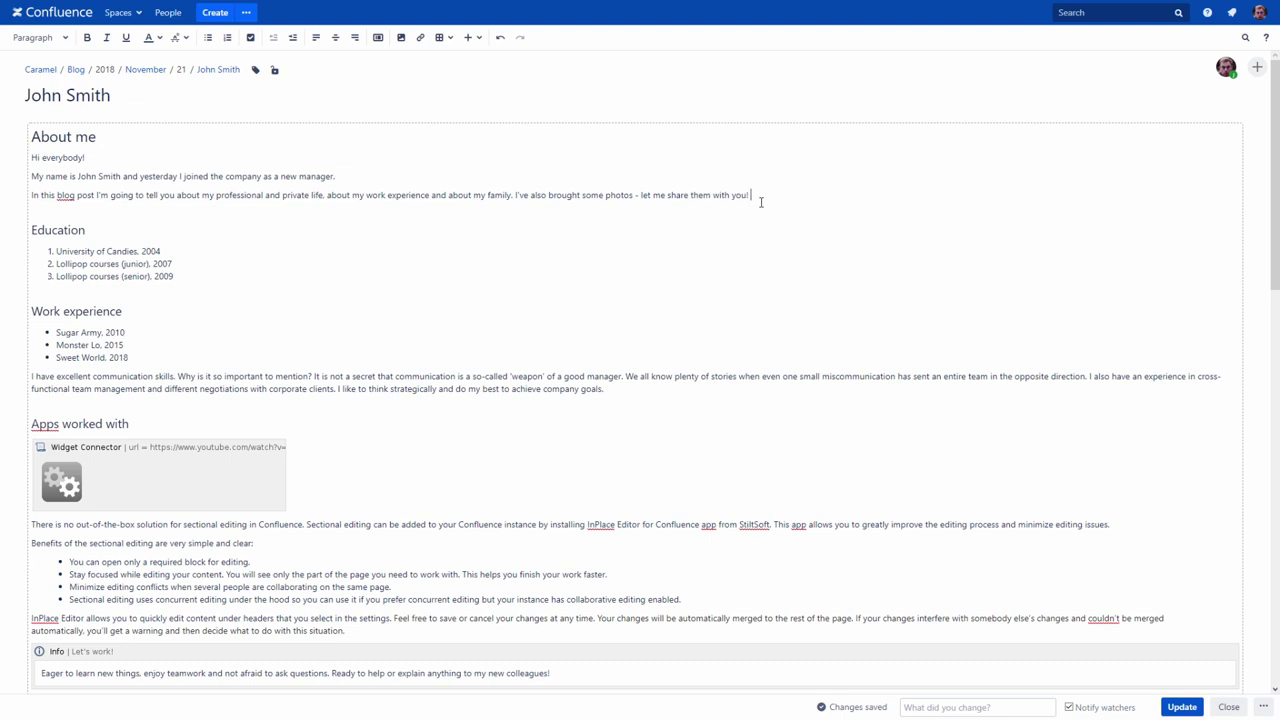
Insert a flat-output table of contents after the intro, publish, and jump to Hiking through it
type("{")
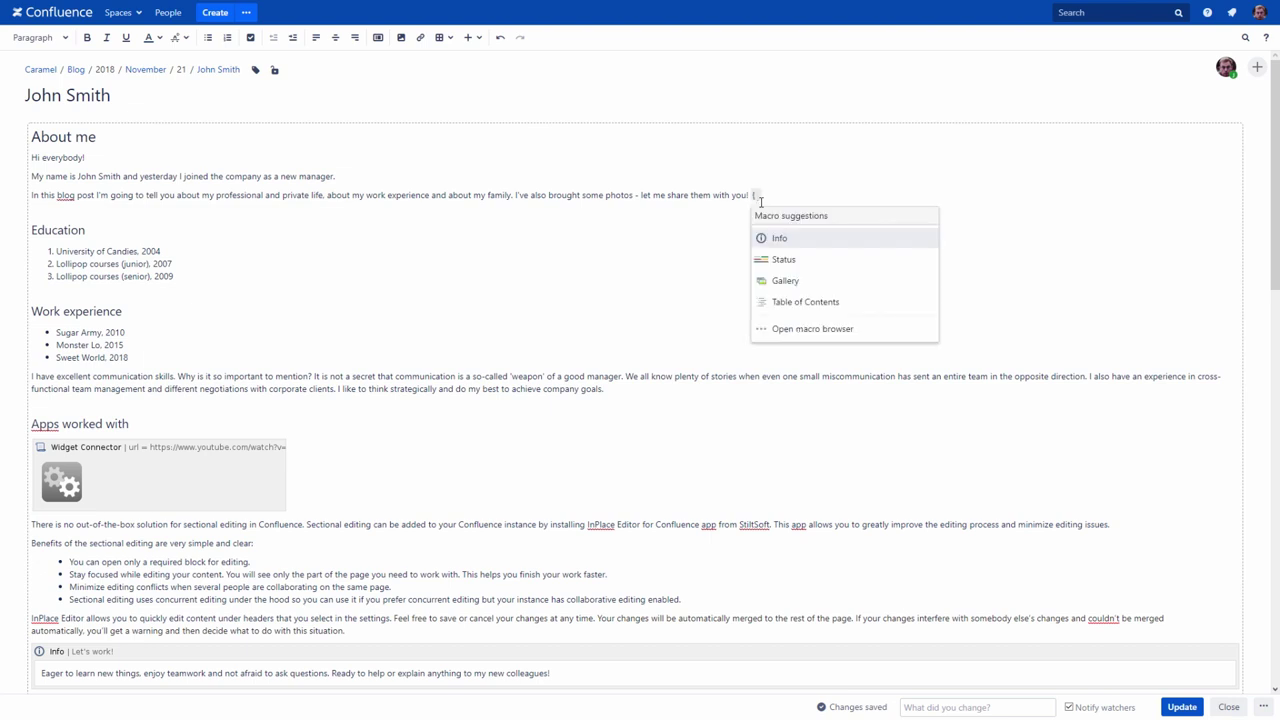
left_click(782, 296)
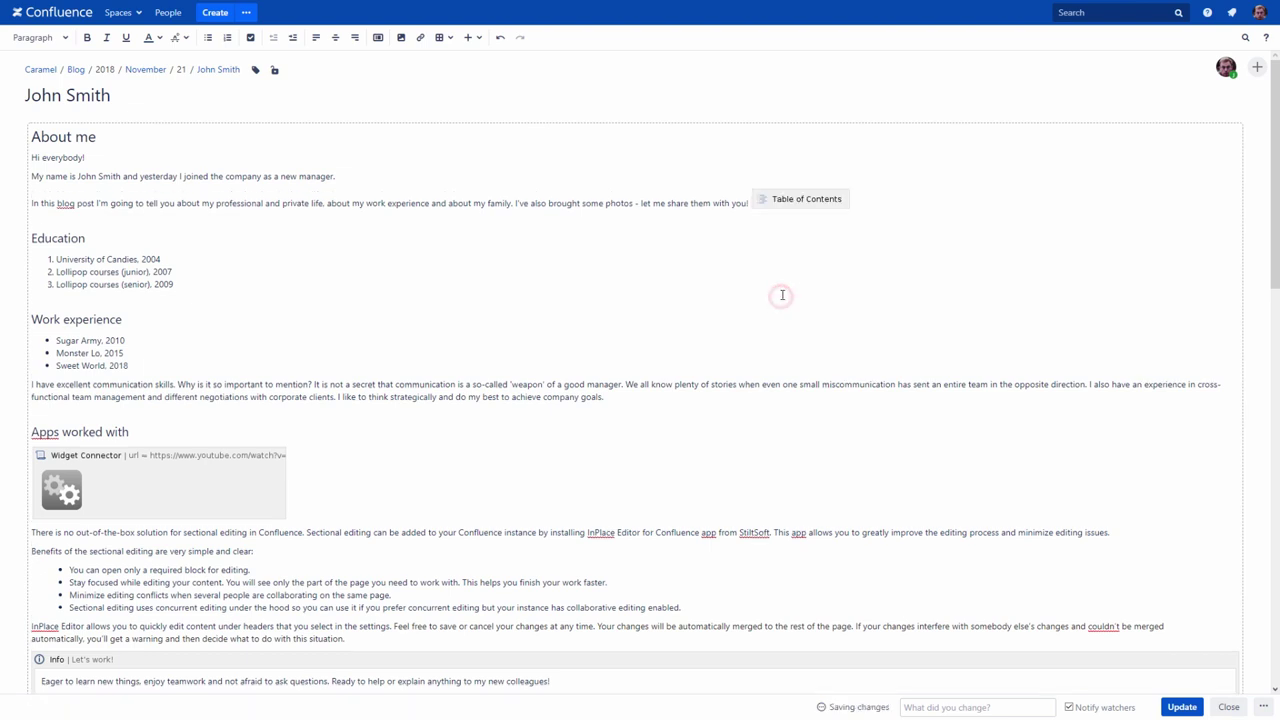
left_click(782, 202)
left_click(771, 228)
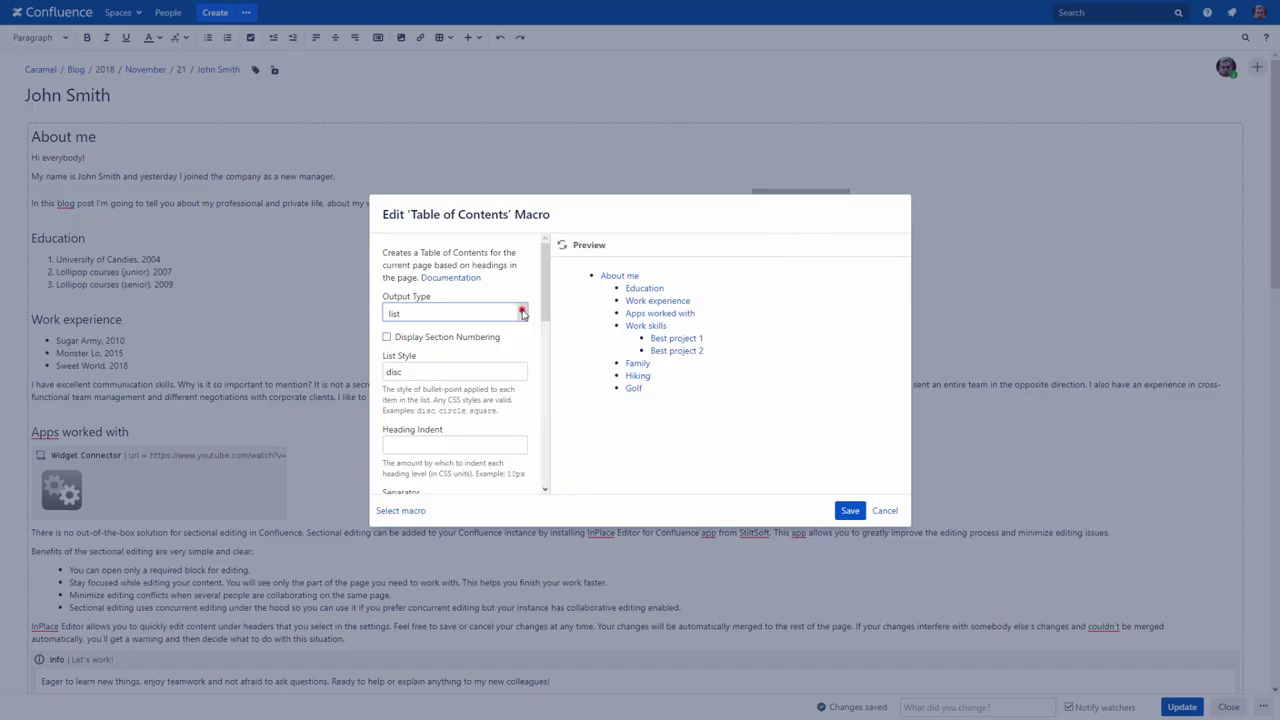
left_click(520, 313)
left_click(516, 337)
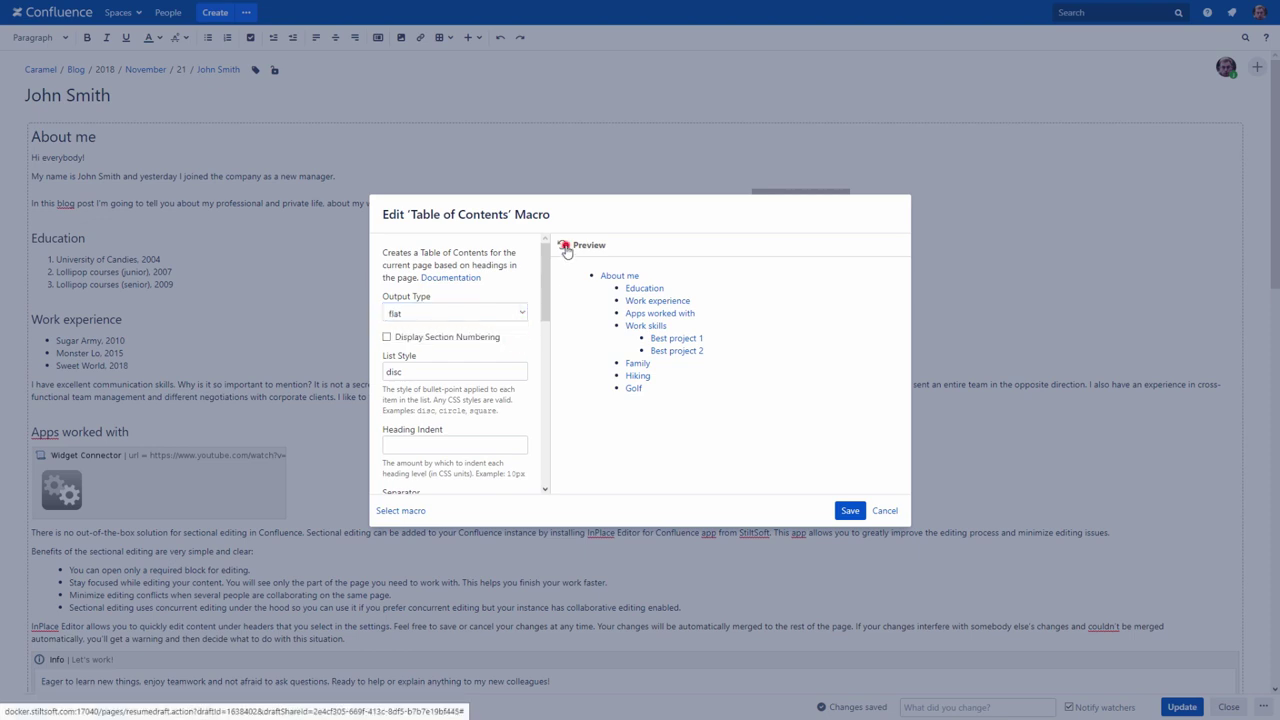
left_click(562, 245)
left_click(849, 511)
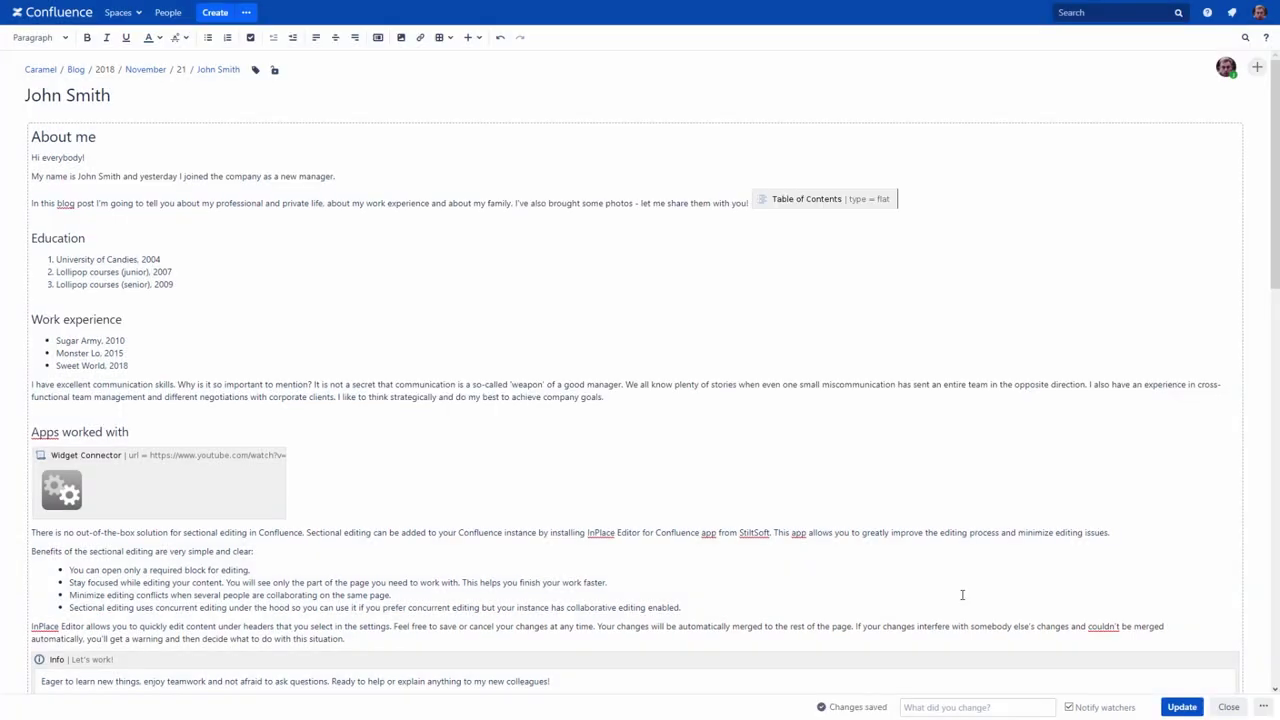
left_click(1180, 708)
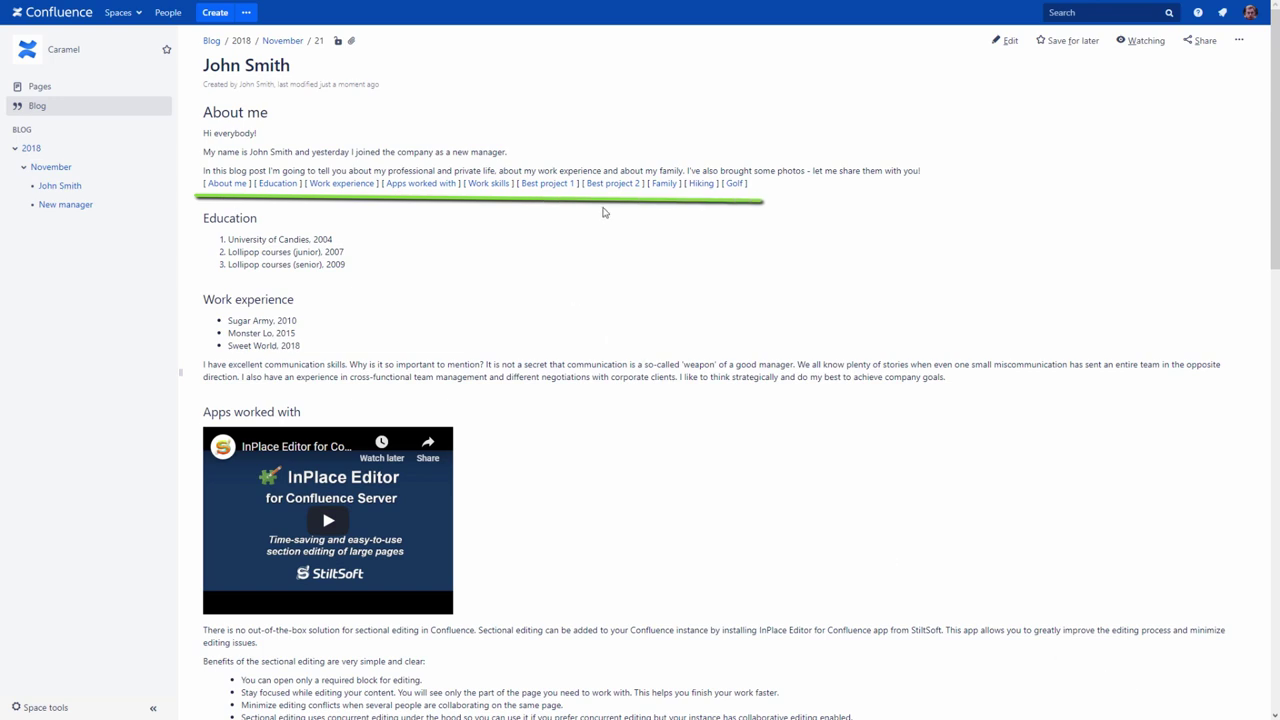
left_click(697, 184)
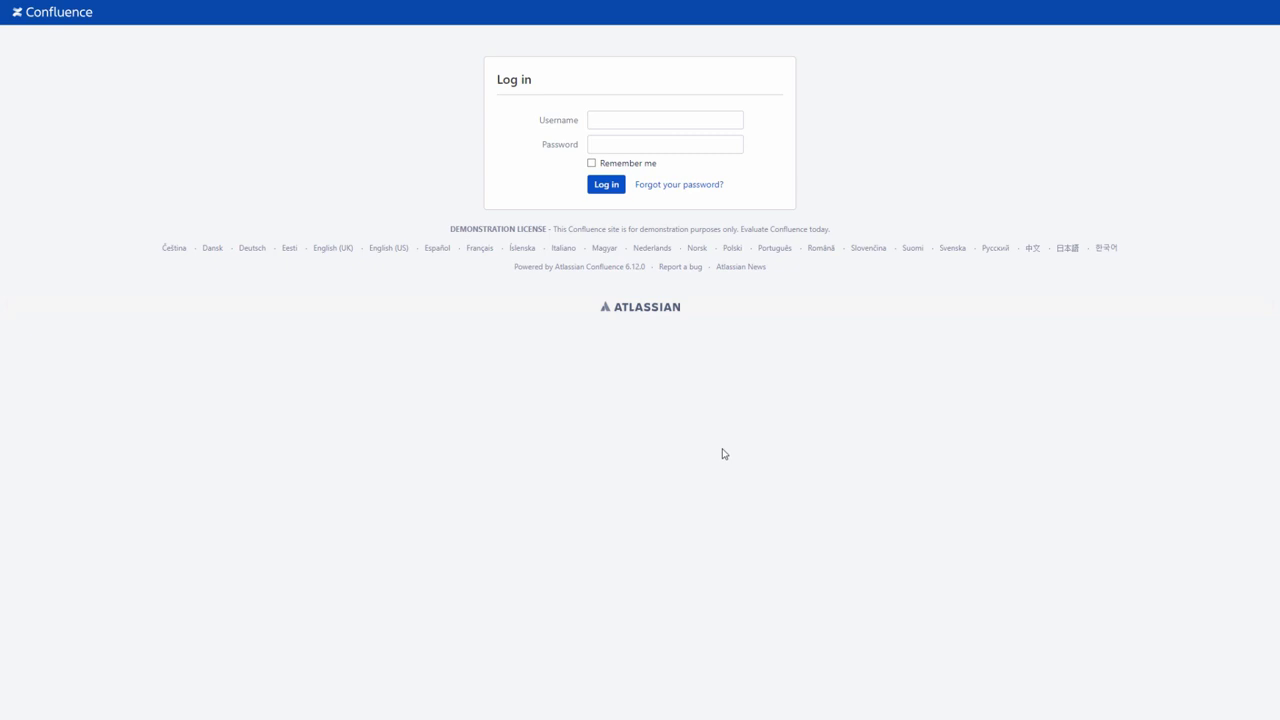
Sign in as the colleague using the saved username and their password
left_click(599, 123)
left_click(600, 151)
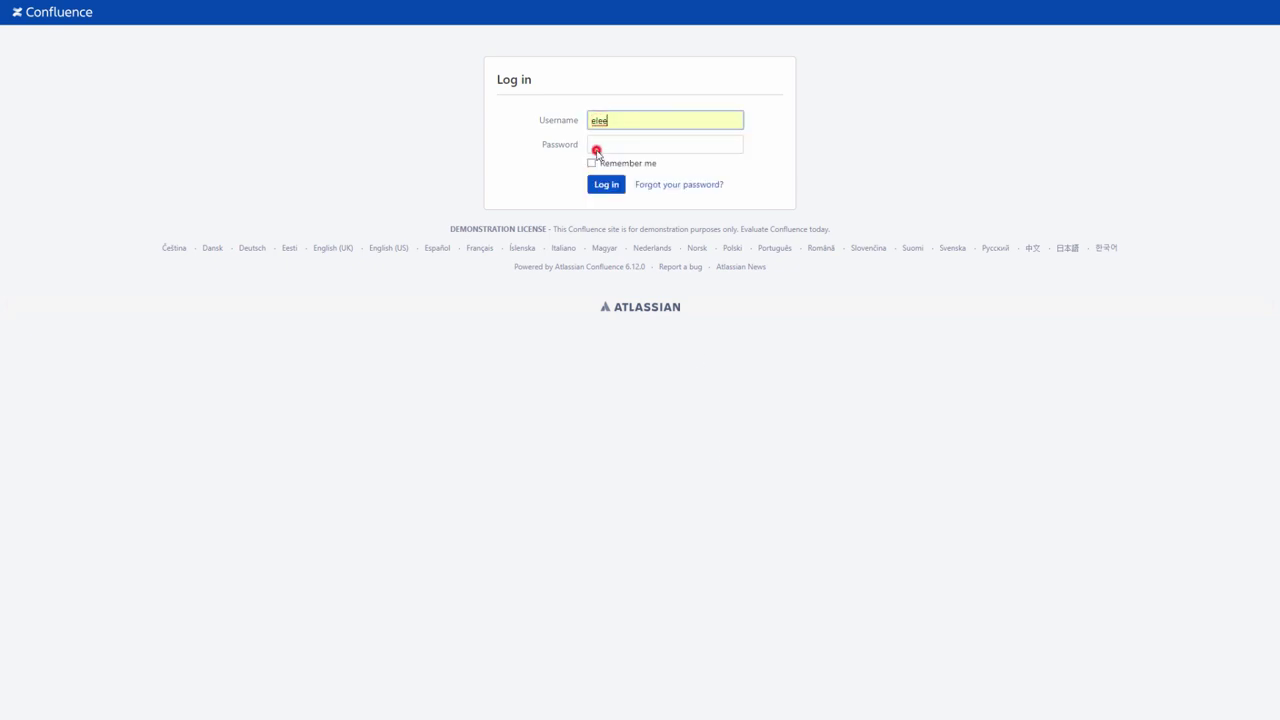
left_click(596, 148)
type("el")
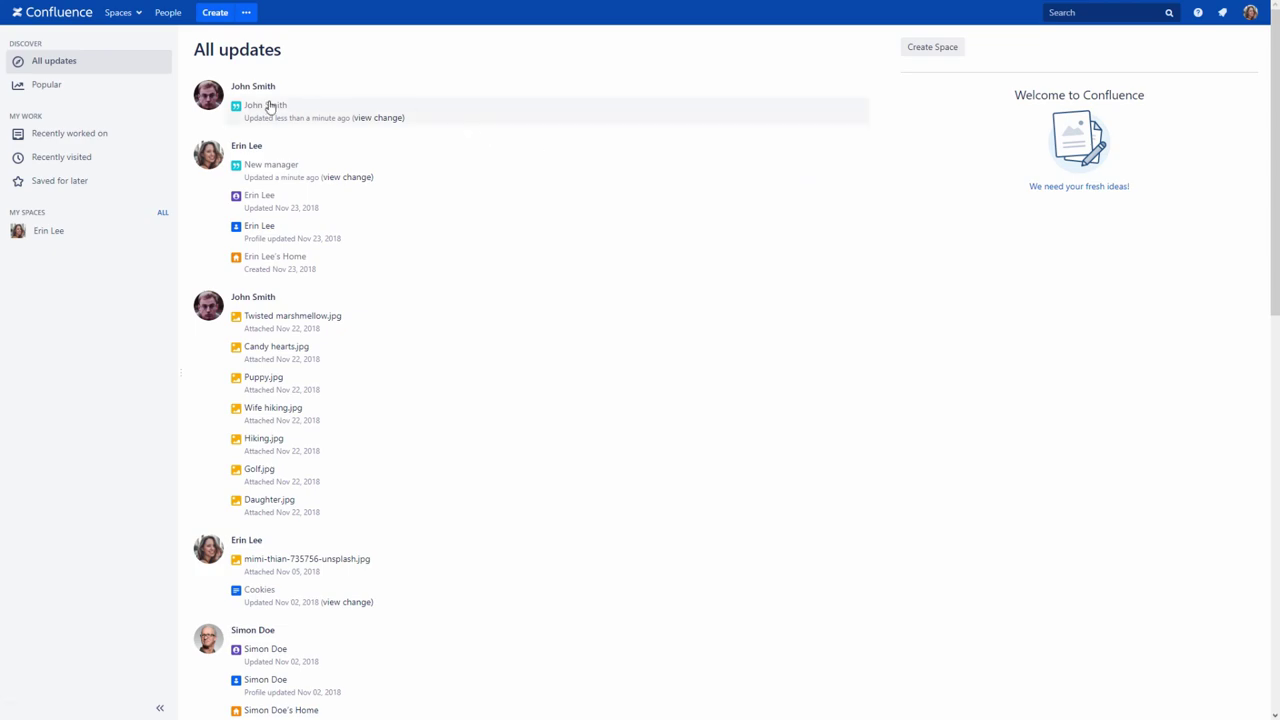
Open the John Smith blog post, scroll to the bottom and like it
left_click(268, 104)
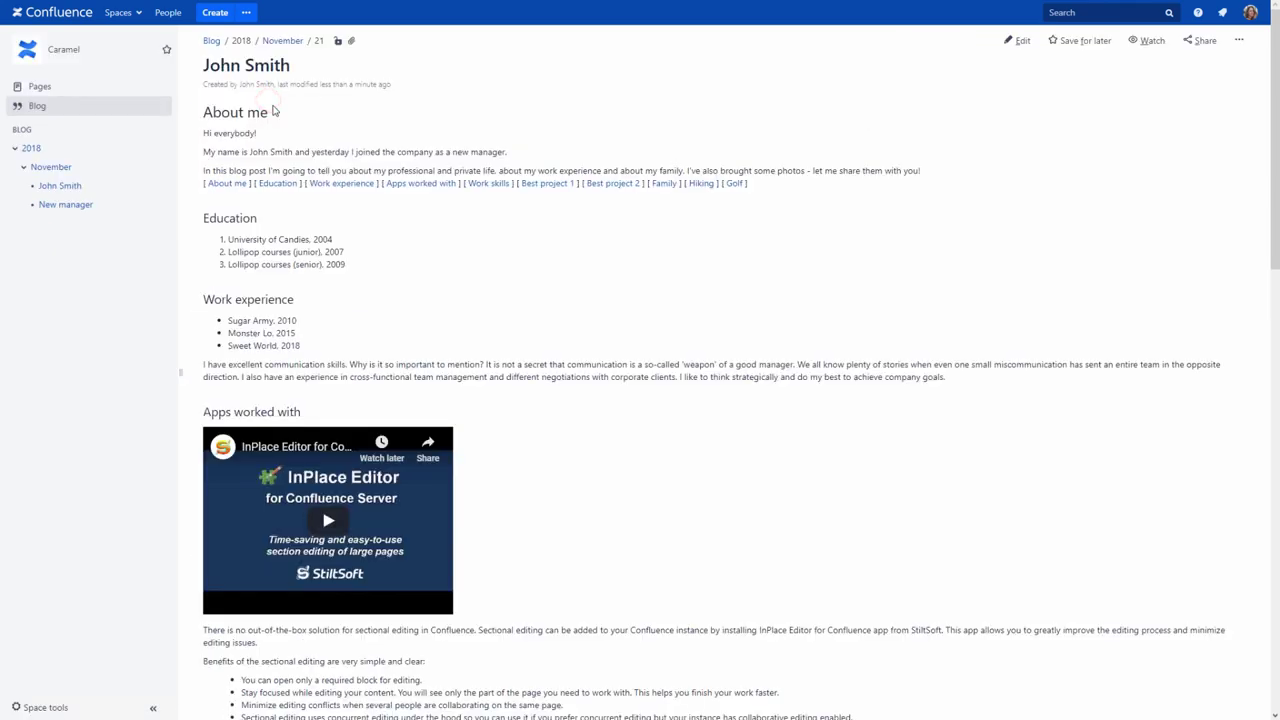
scroll(272, 110, "down", 4)
scroll(272, 110, "down", 6)
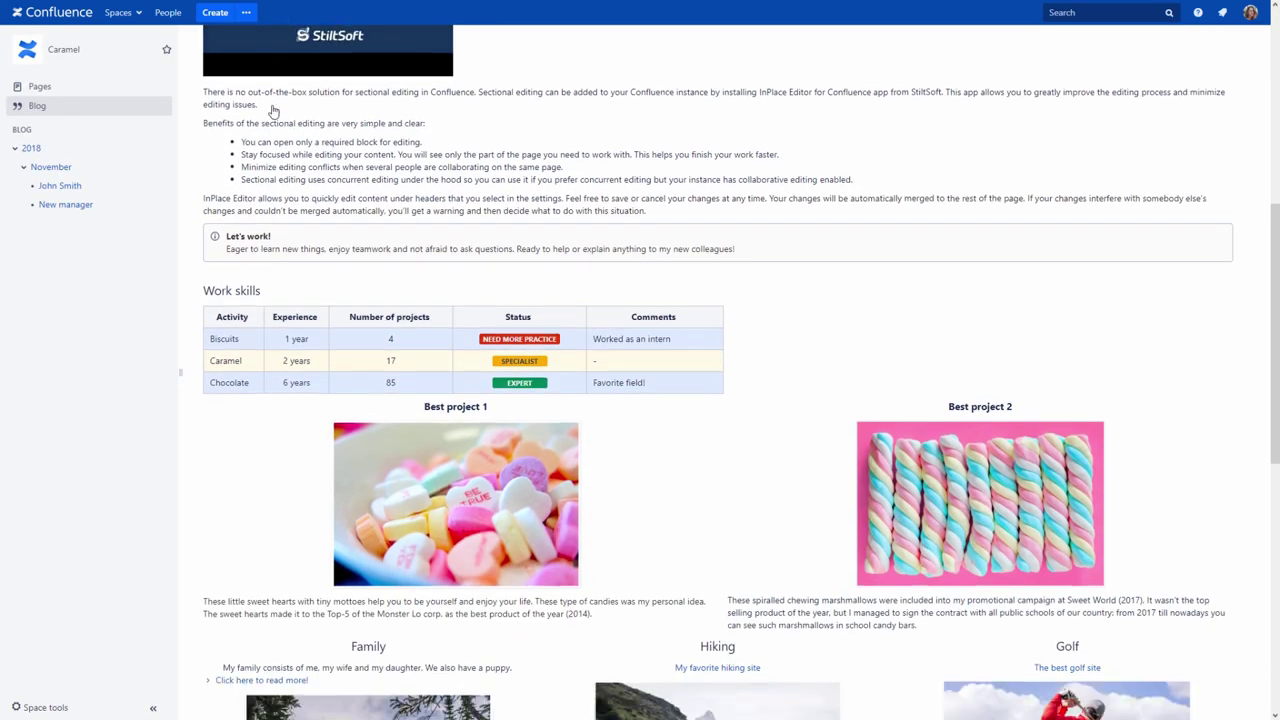
scroll(271, 108, "down", 3)
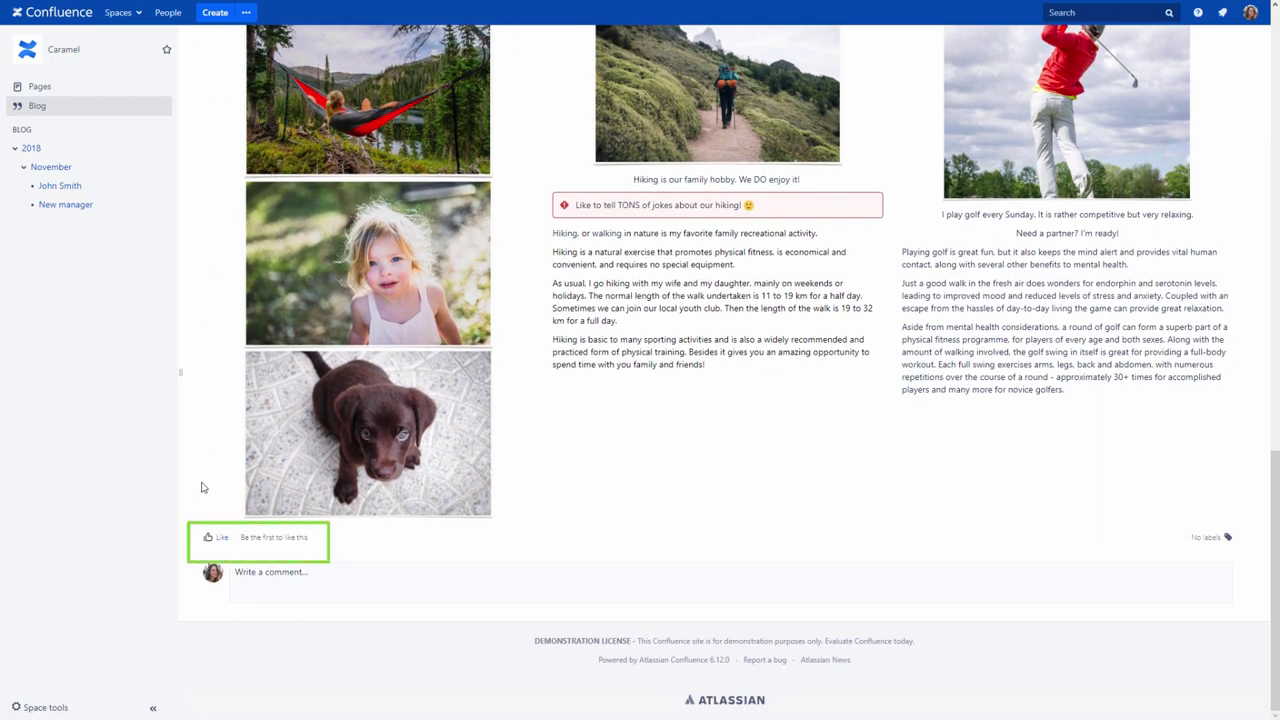
left_click(218, 545)
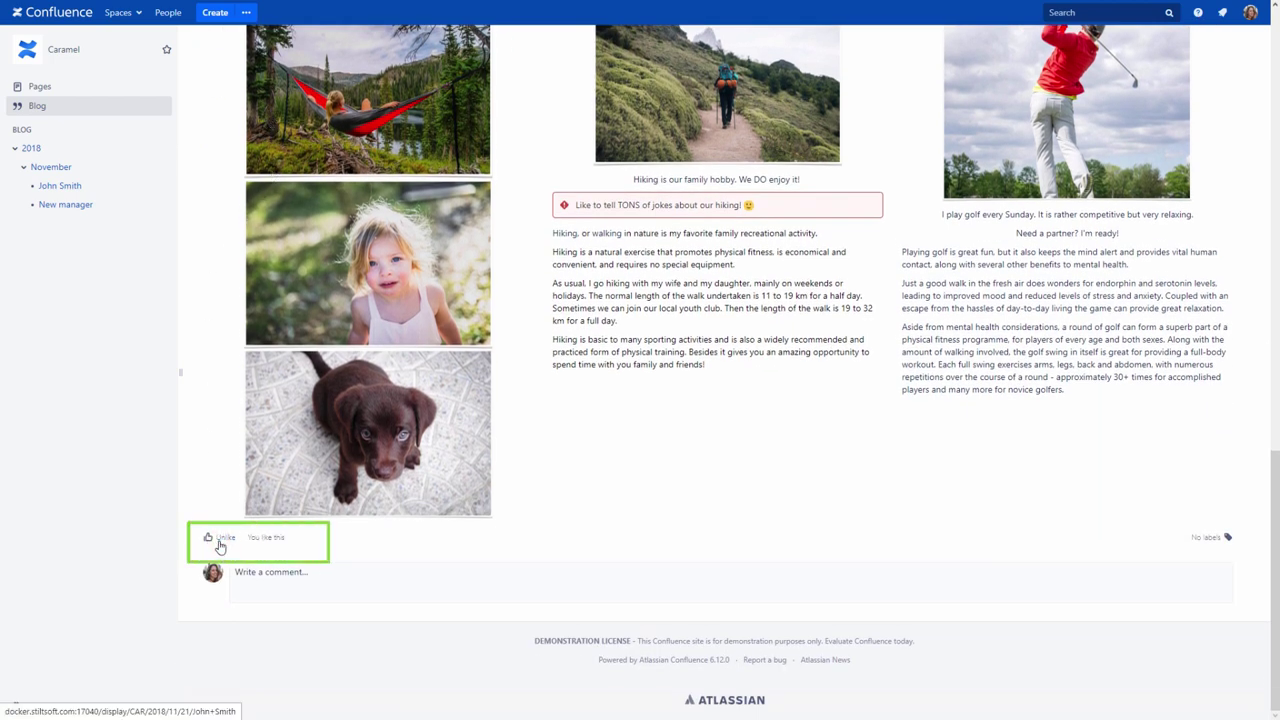